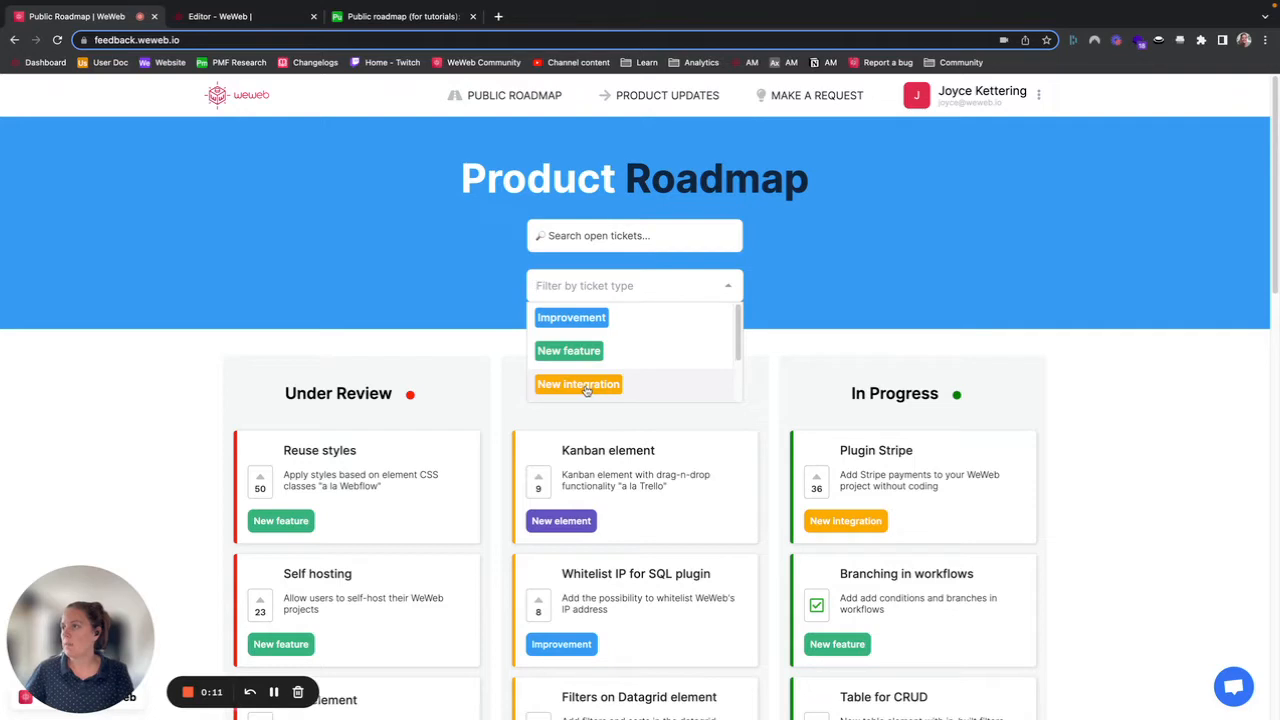
Step: Try the ticket-type filter, search the roadmap tickets for stripe, and clear the search
{"action": "left_click", "coordinate": [580, 385]}
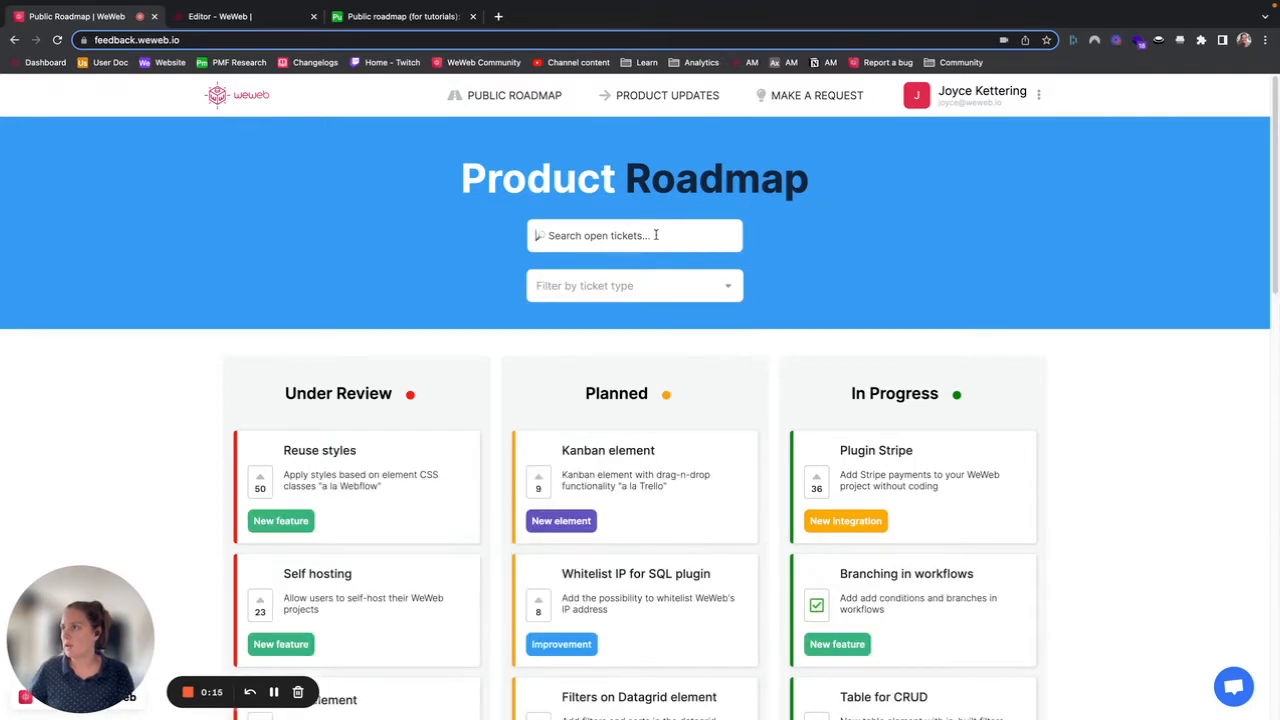
{"action": "type", "text": "stripe"}
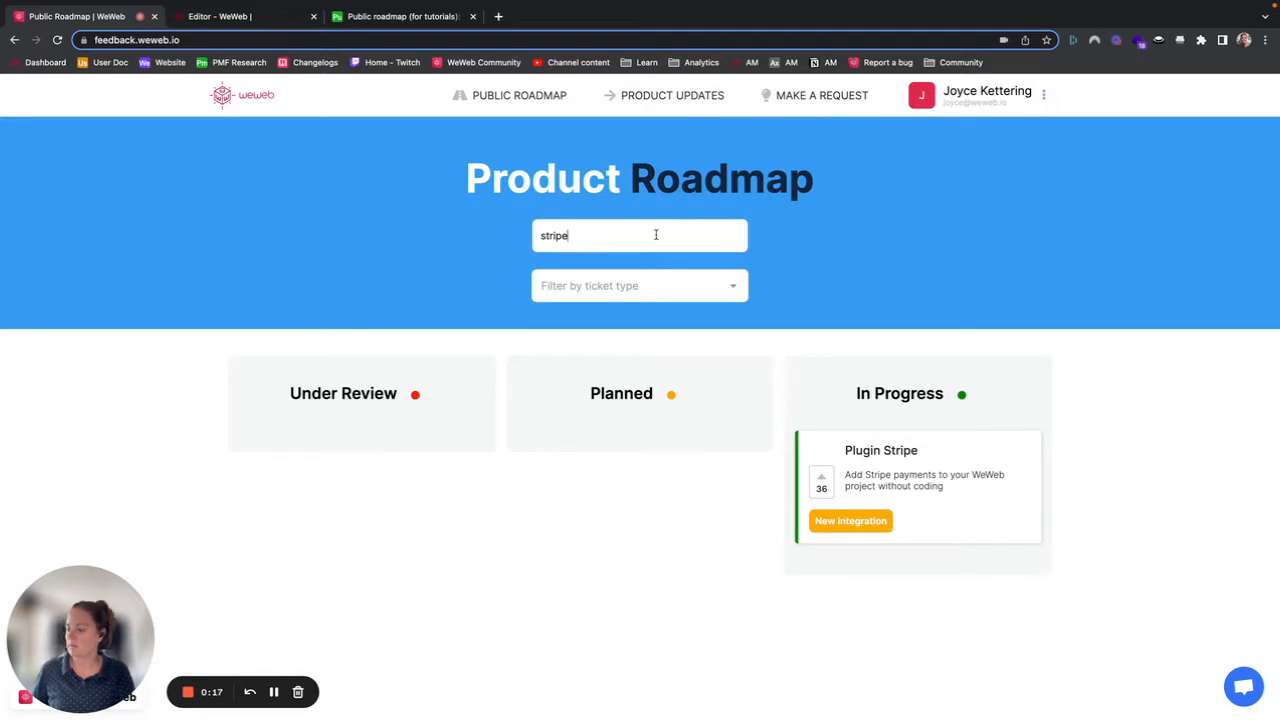
{"action": "key", "text": "ctrl+a"}
{"action": "key", "text": "BackSpace"}
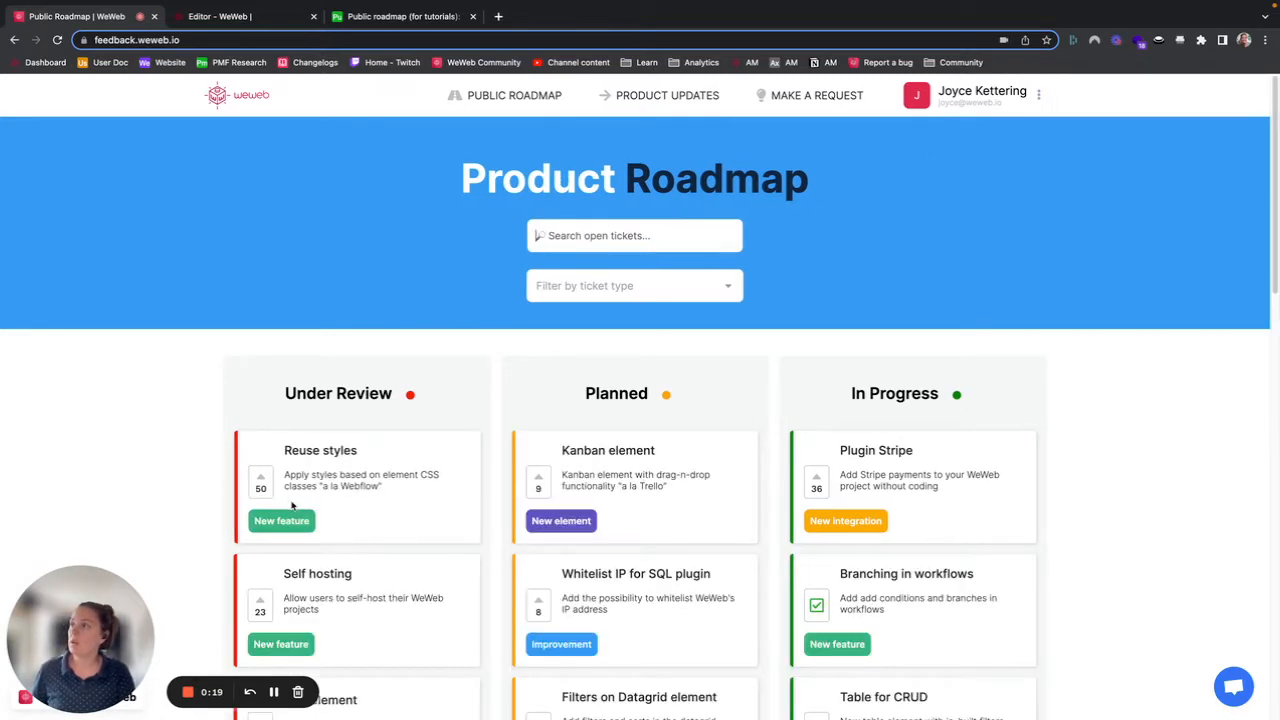
Step: Upvote the Reuse styles ticket and remove the upvote again
{"action": "left_click", "coordinate": [261, 482]}
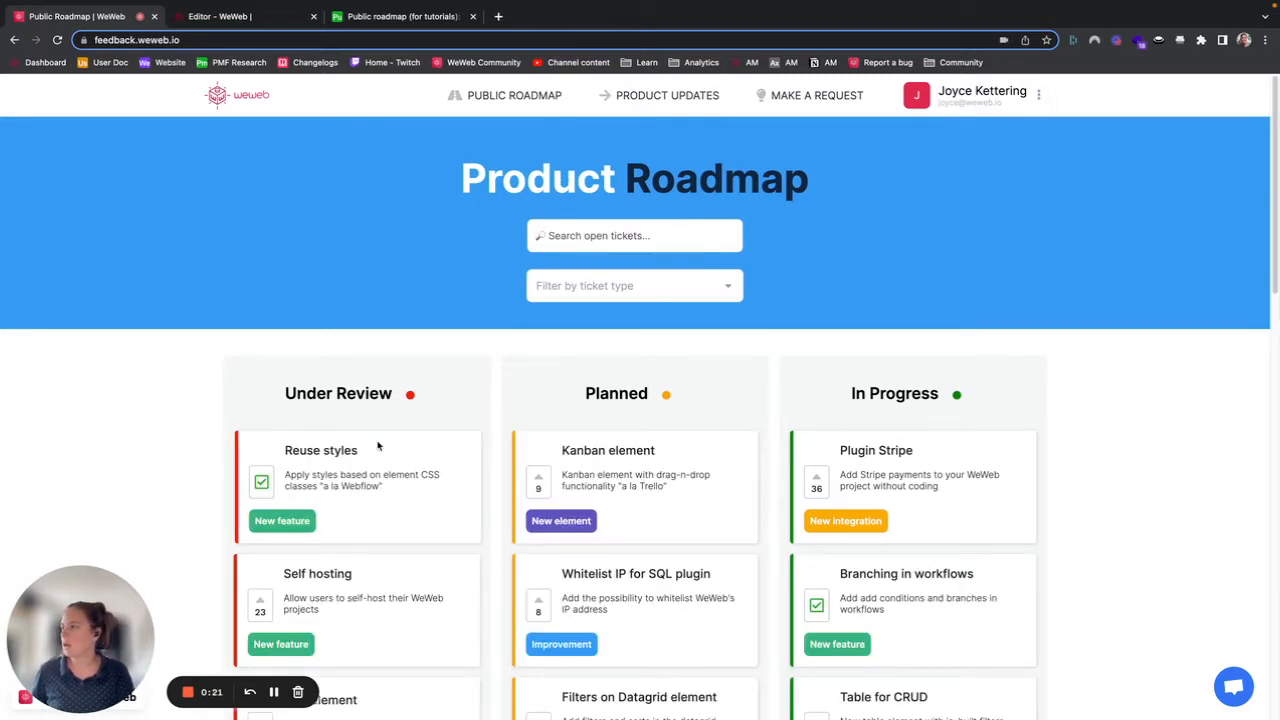
{"action": "left_click", "coordinate": [261, 482]}
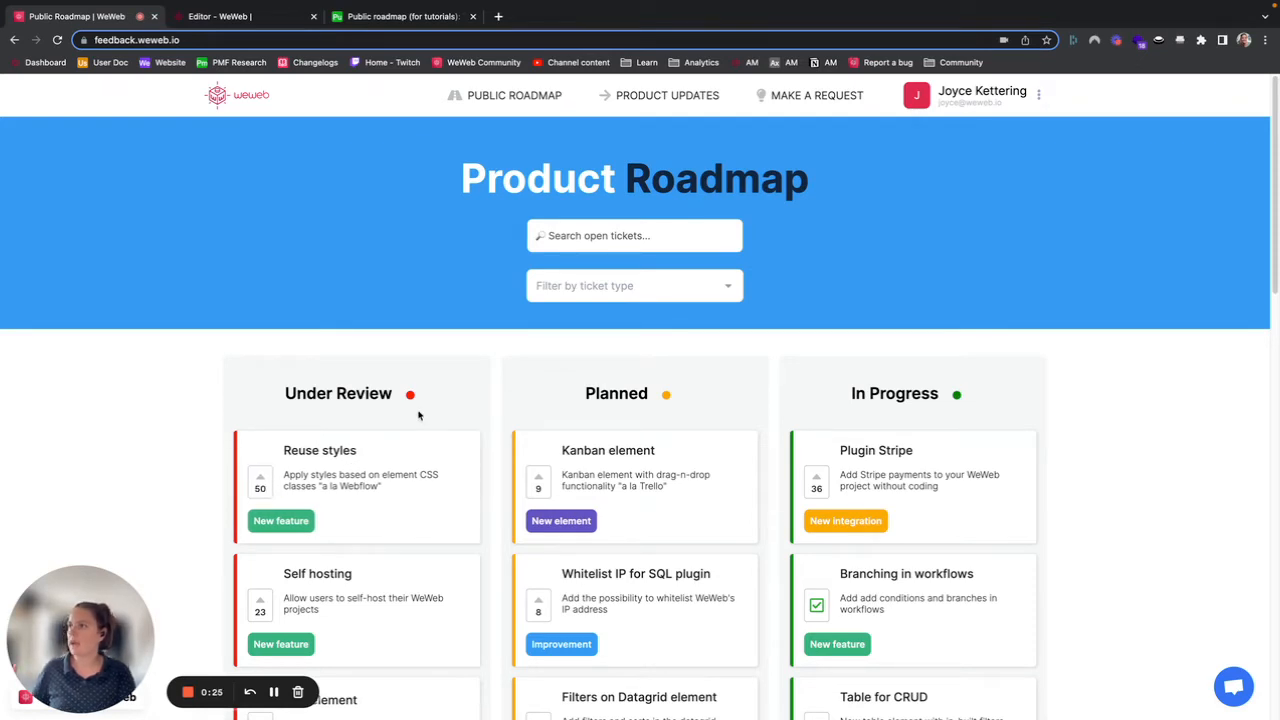
Step: Open the Product Updates page and scroll through the list of released updates
{"action": "left_click", "coordinate": [655, 96]}
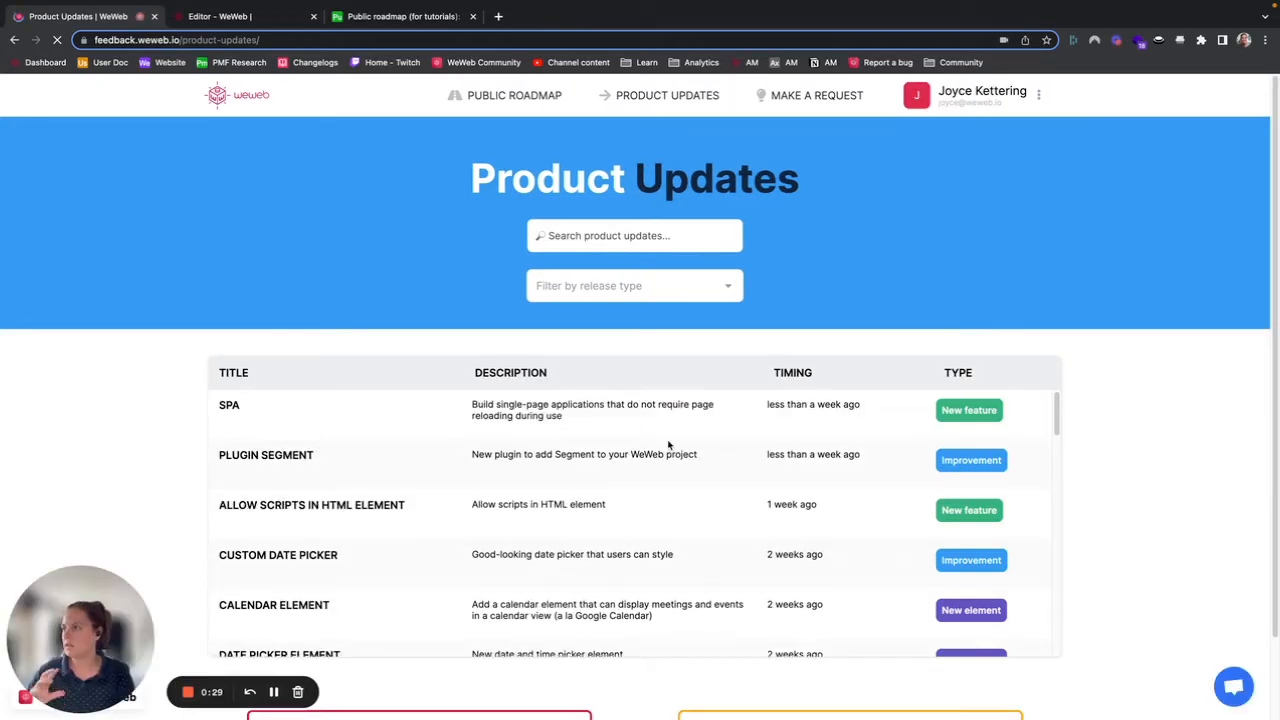
{"action": "scroll", "coordinate": [710, 511], "scroll_direction": "down", "scroll_amount": 2}
{"action": "scroll", "coordinate": [823, 491], "scroll_direction": "up", "scroll_amount": 2}
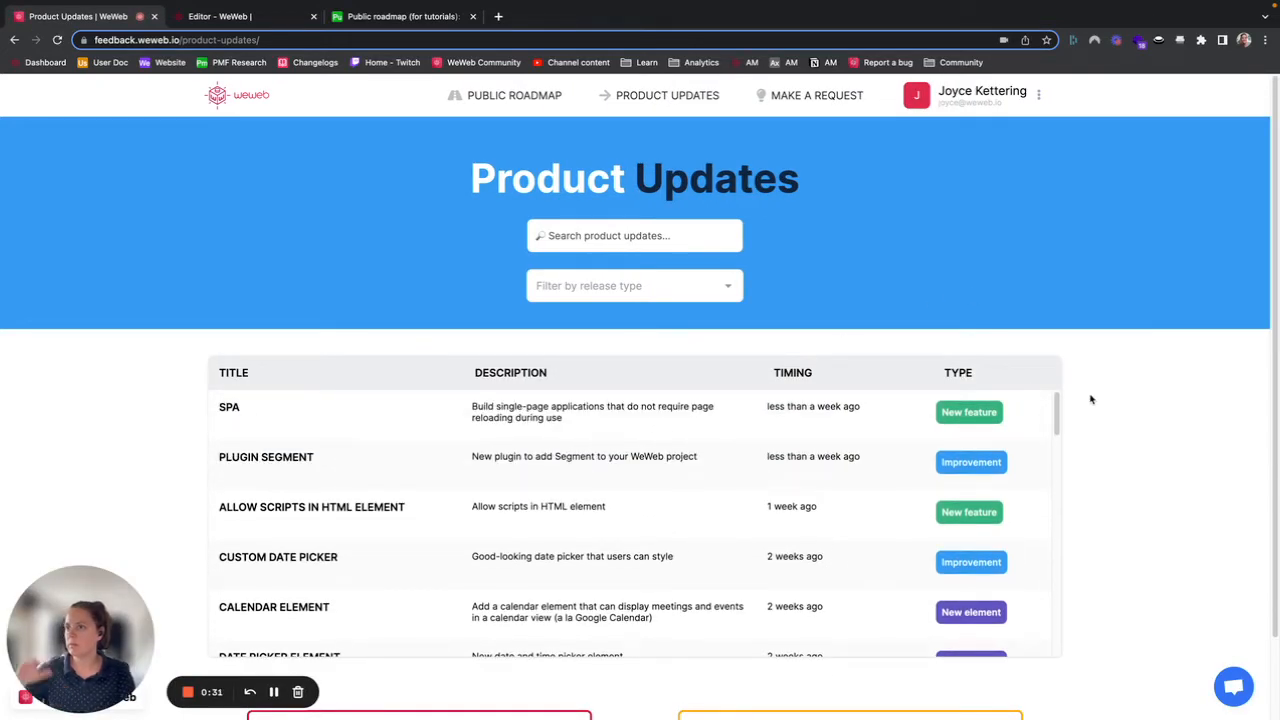
{"action": "scroll", "coordinate": [1091, 399], "scroll_direction": "down", "scroll_amount": 1}
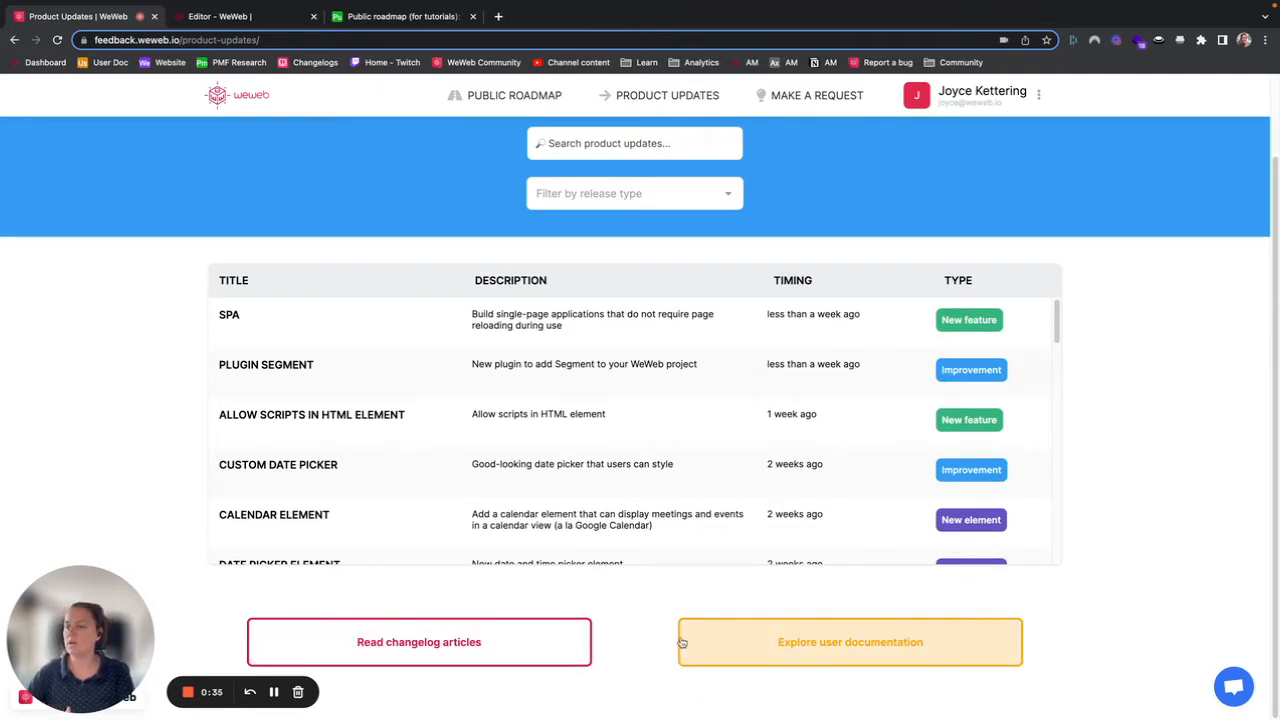
Step: Open the Make a Request form, select its title field, and return to the public roadmap
{"action": "left_click", "coordinate": [840, 100]}
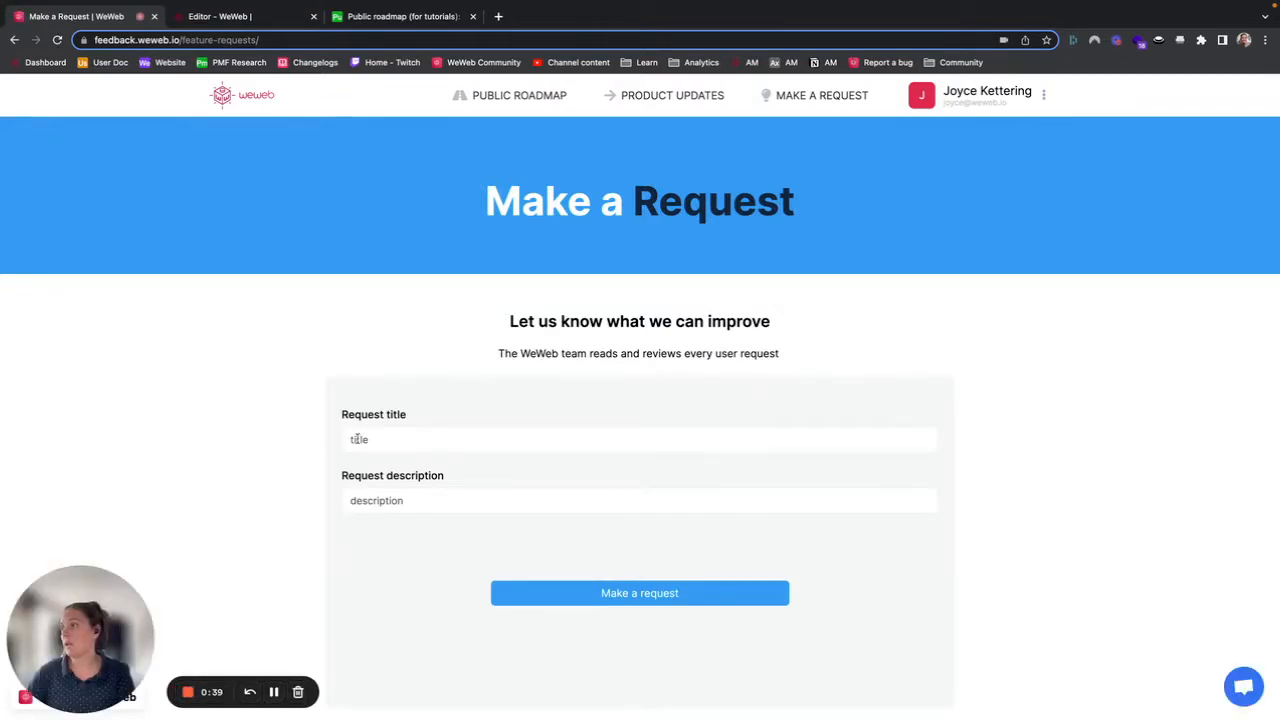
{"action": "left_click", "coordinate": [358, 440]}
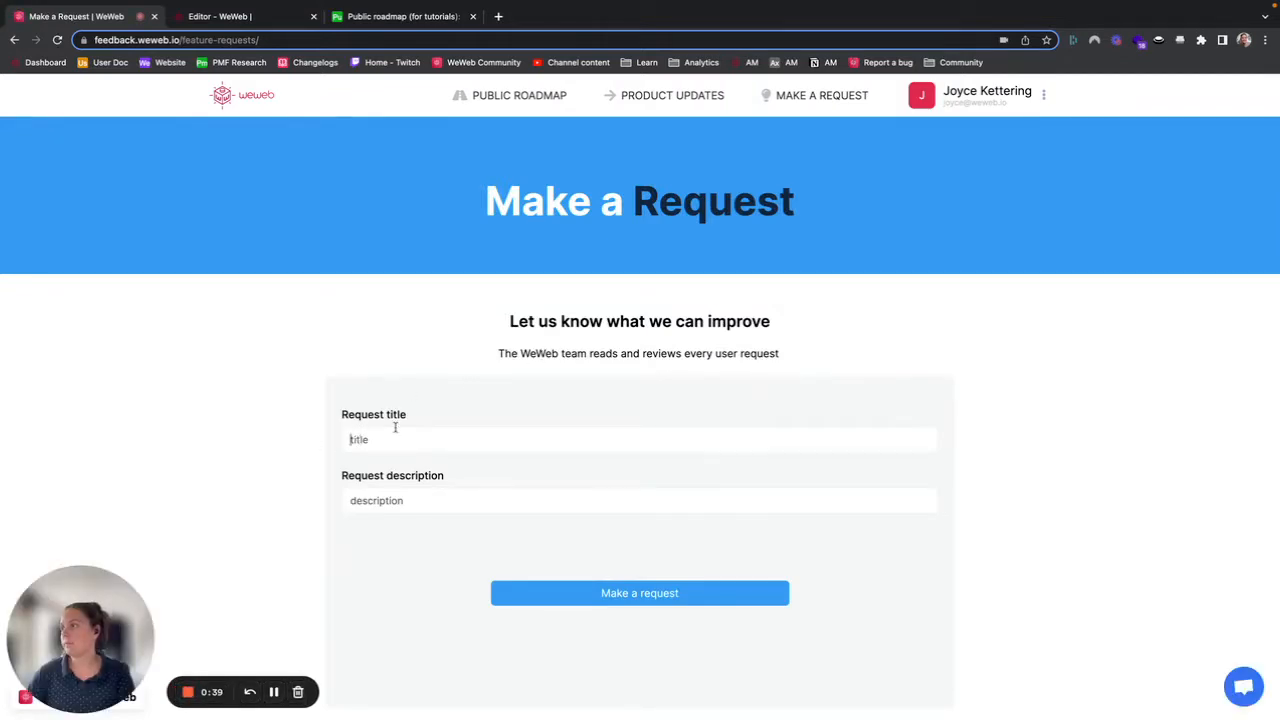
{"action": "left_click", "coordinate": [504, 97]}
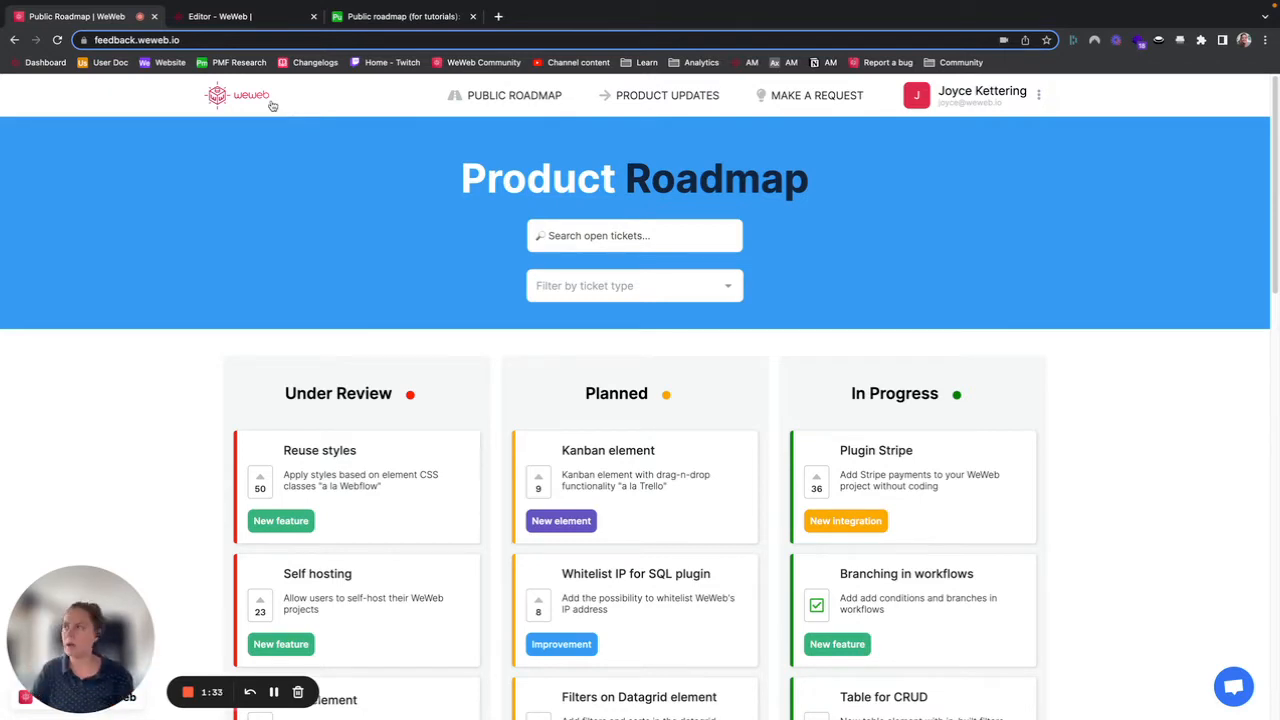
Step: Switch to the Airtable base and browse the Tickets table's In Production and Public tickets views
{"action": "mouse_move", "coordinate": [275, 4]}
{"action": "left_click", "coordinate": [408, 54]}
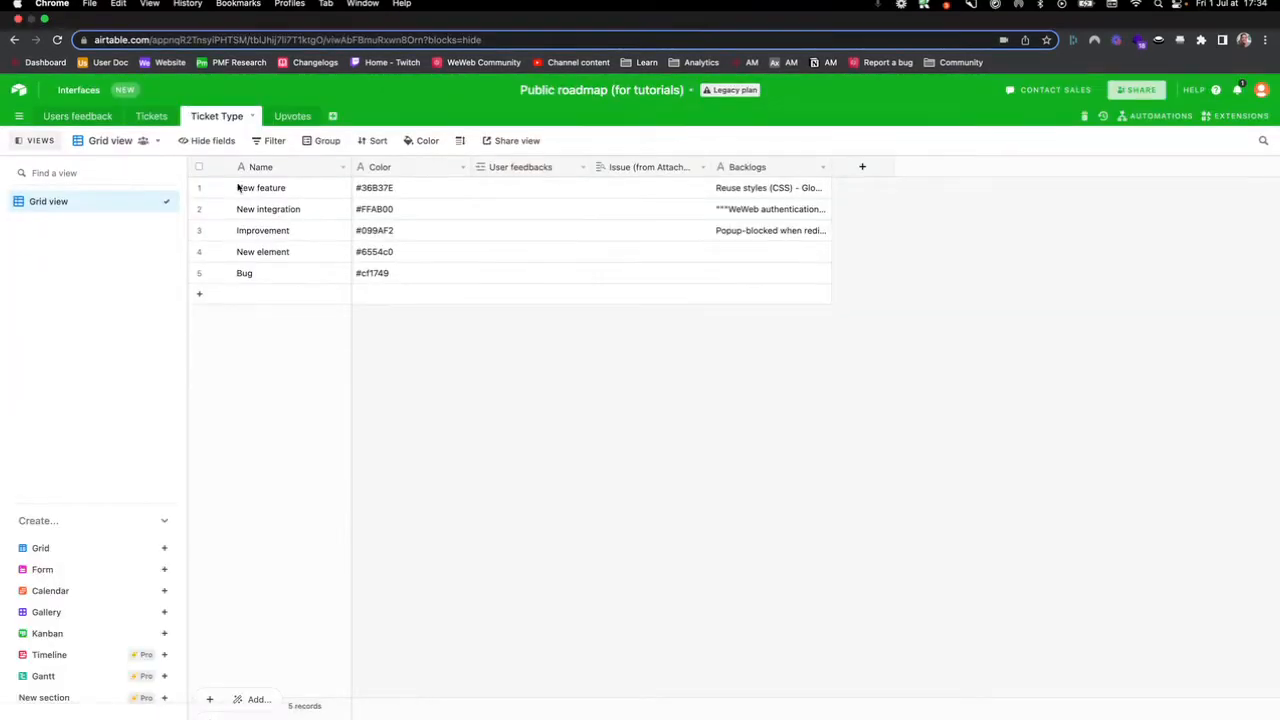
{"action": "left_click", "coordinate": [152, 116]}
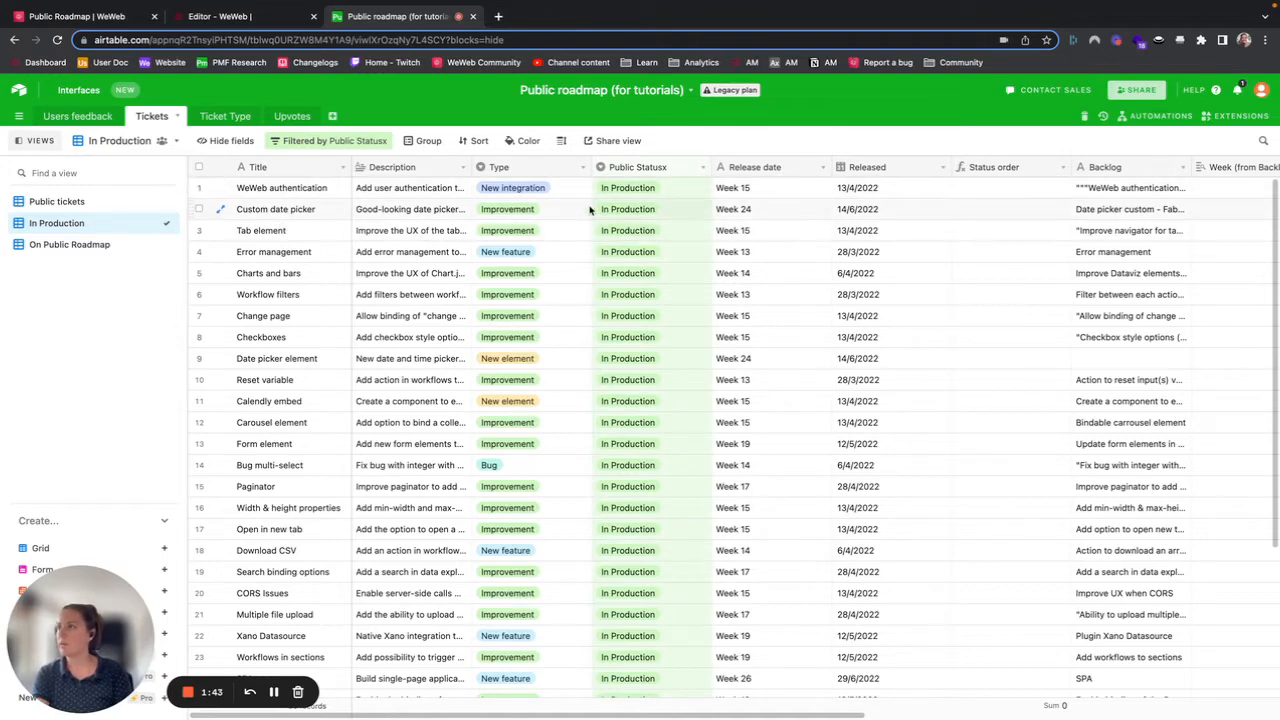
{"action": "scroll", "coordinate": [591, 206], "scroll_direction": "down", "scroll_amount": 1}
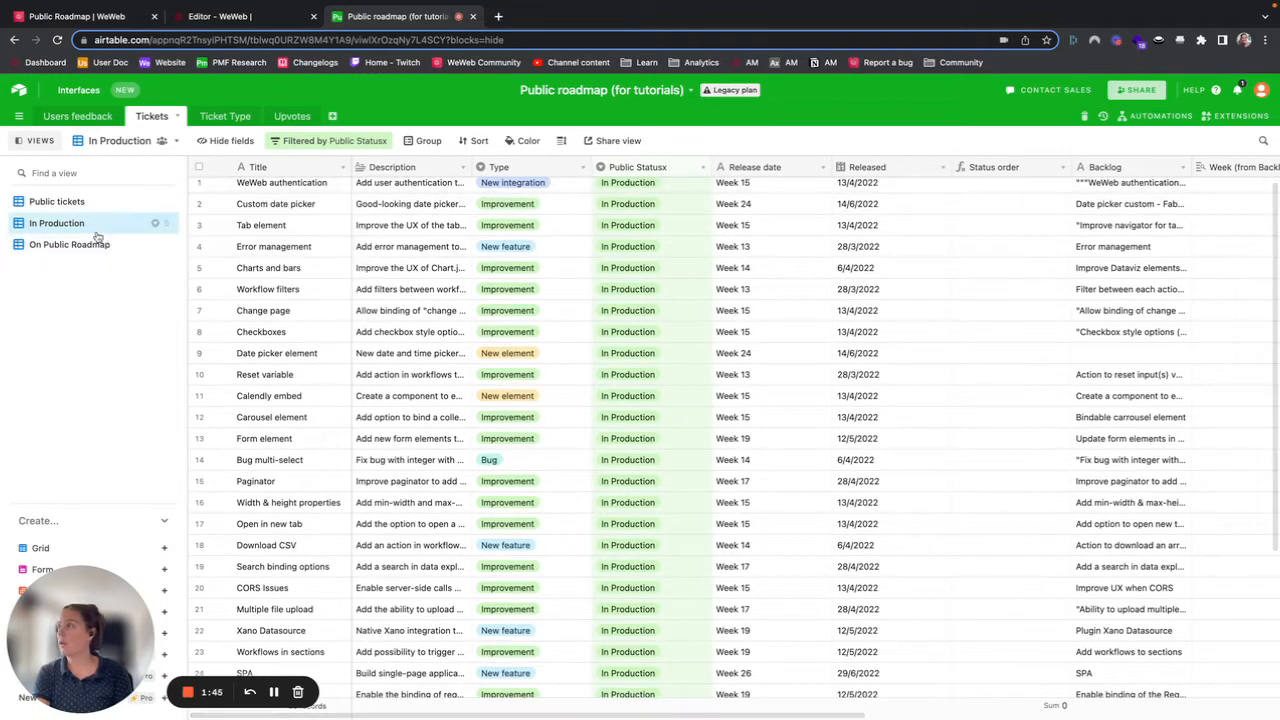
{"action": "left_click", "coordinate": [91, 202]}
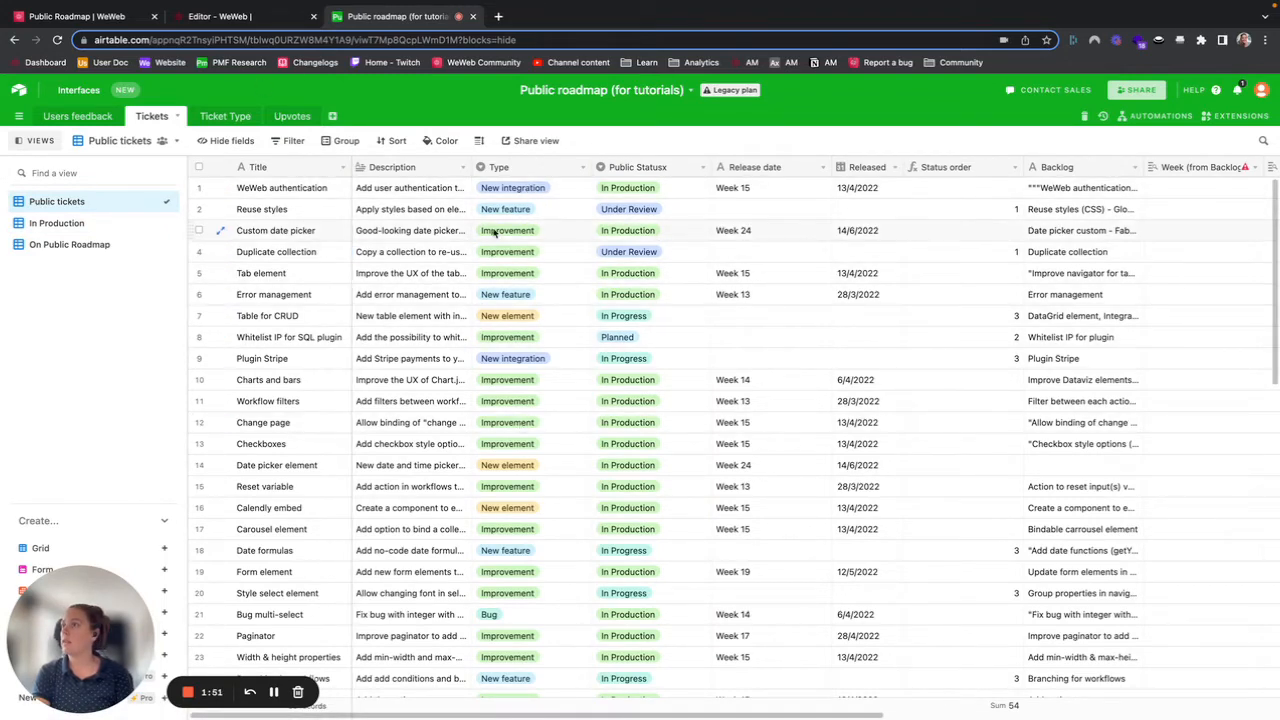
{"action": "scroll", "coordinate": [494, 232], "scroll_direction": "right", "scroll_amount": 6}
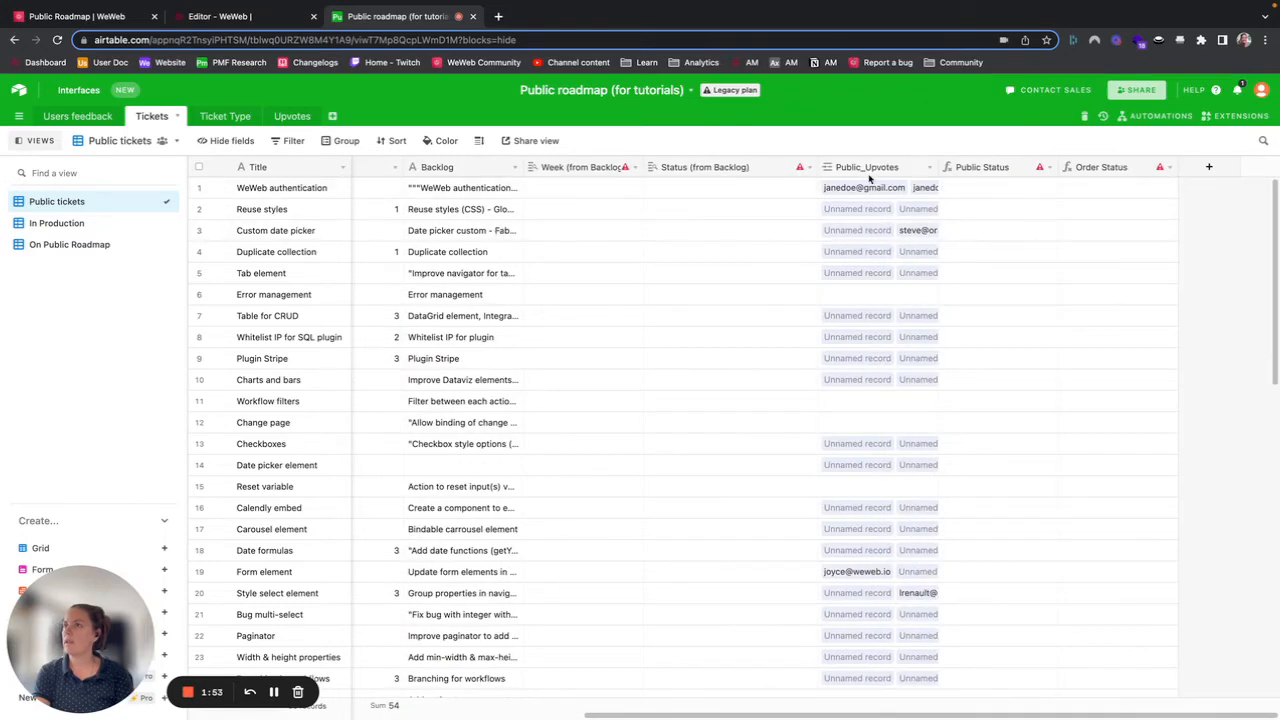
{"action": "scroll", "coordinate": [890, 205], "scroll_direction": "left", "scroll_amount": 6}
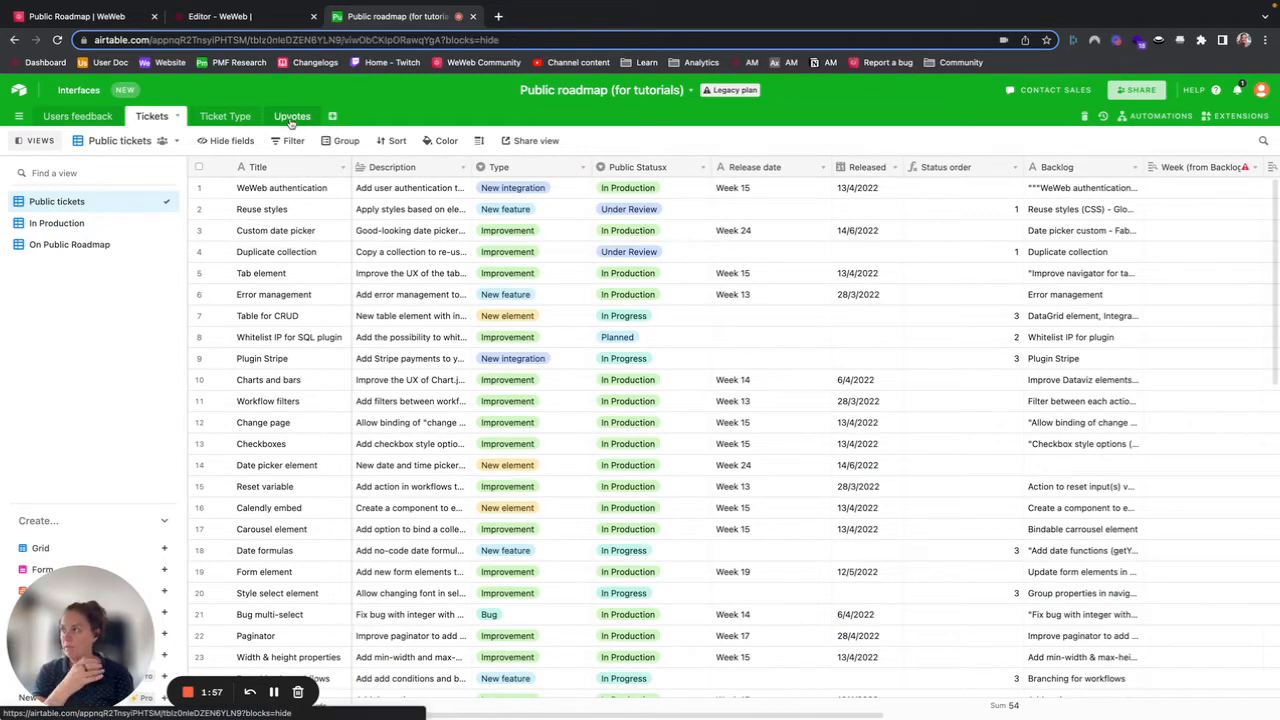
Step: Scroll through the Upvotes table records, then revisit the Tickets and Ticket Type tables
{"action": "left_click", "coordinate": [291, 117]}
{"action": "scroll", "coordinate": [511, 318], "scroll_direction": "down", "scroll_amount": 15}
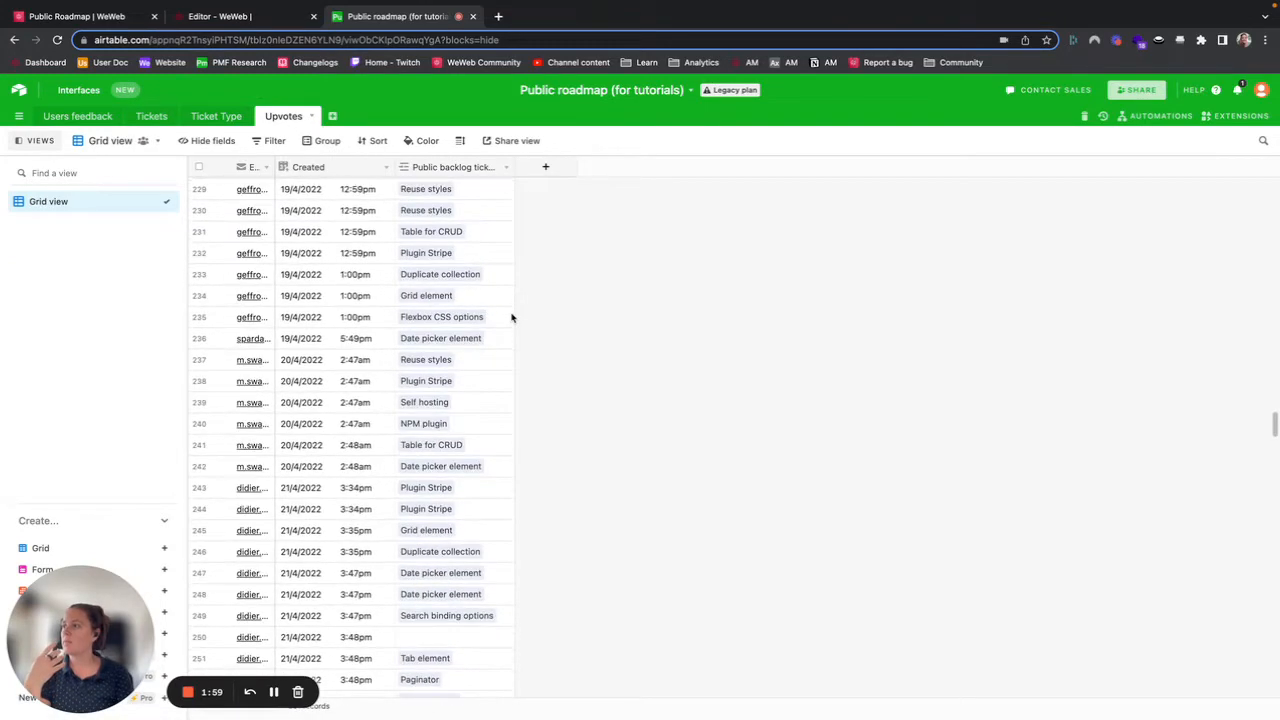
{"action": "scroll", "coordinate": [511, 318], "scroll_direction": "down", "scroll_amount": 1}
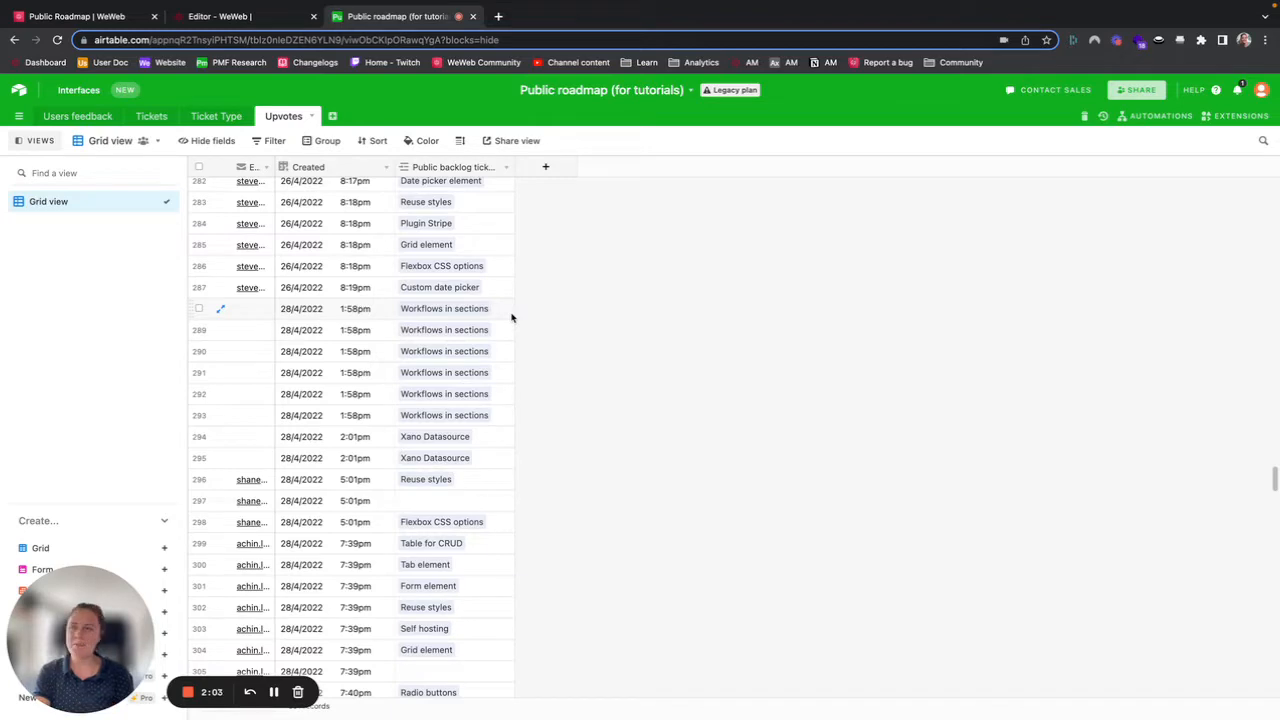
{"action": "scroll", "coordinate": [480, 362], "scroll_direction": "down", "scroll_amount": 18}
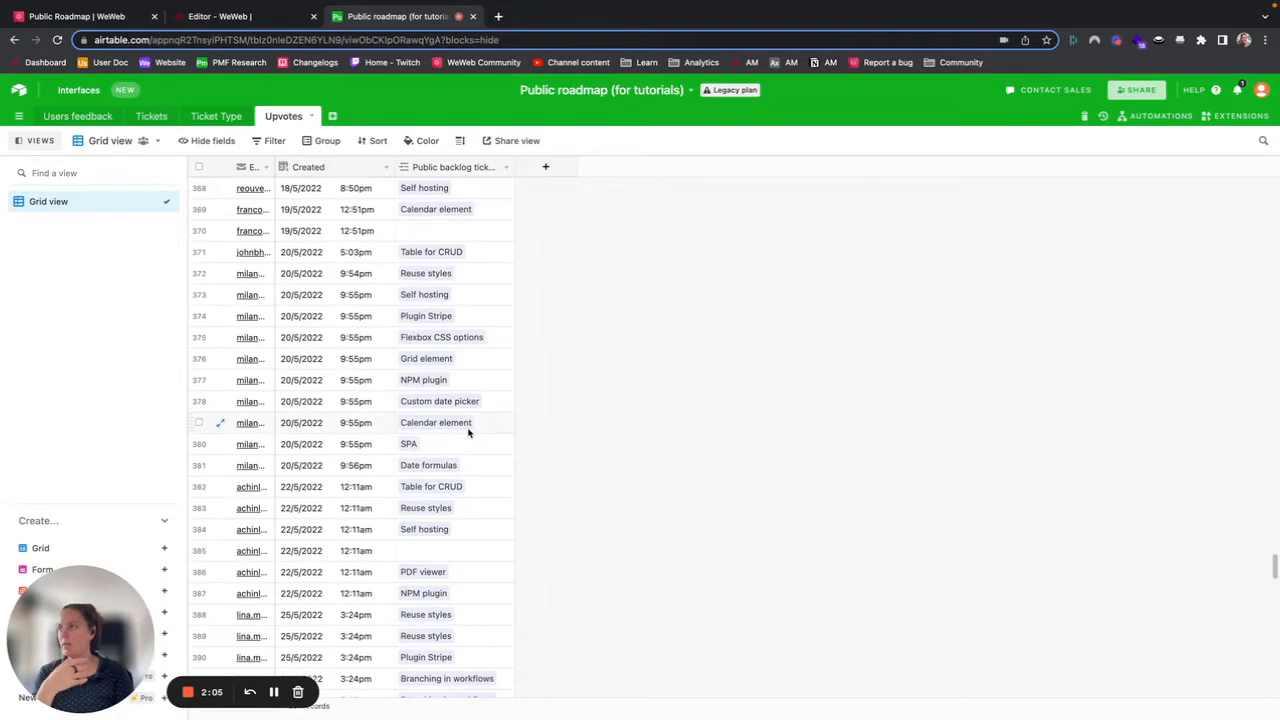
{"action": "left_click", "coordinate": [152, 116]}
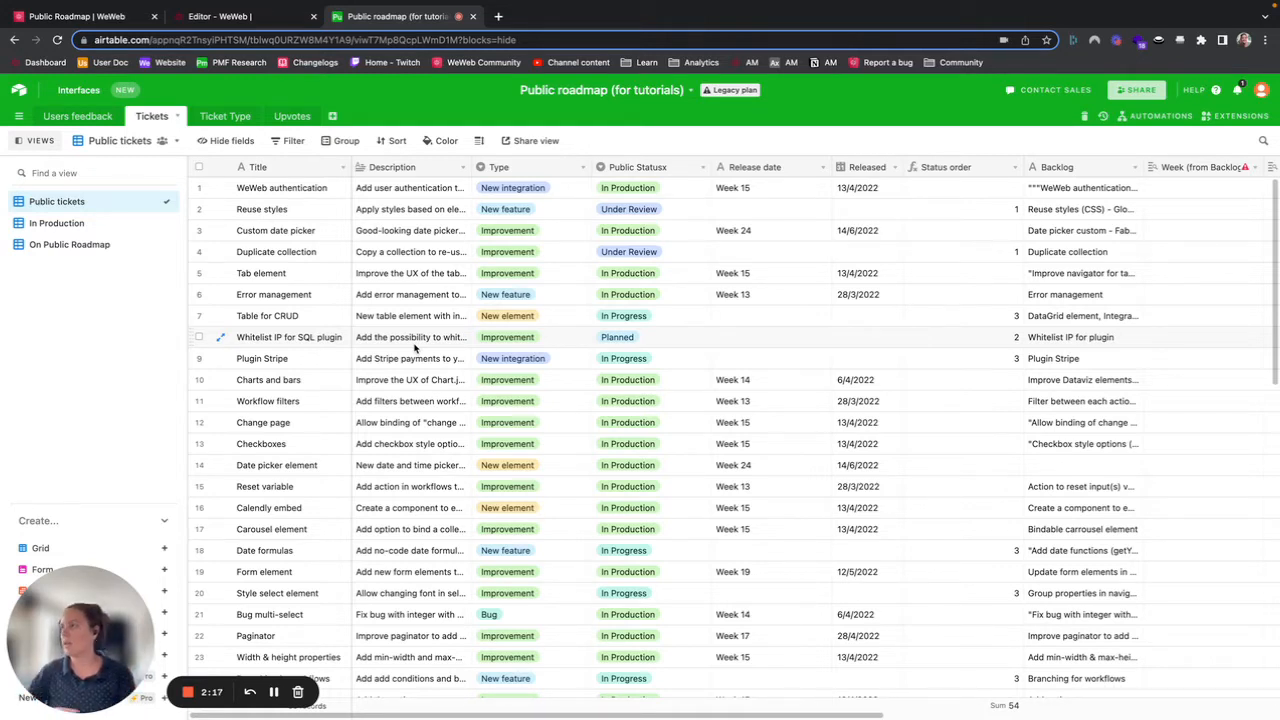
{"action": "left_click", "coordinate": [218, 117]}
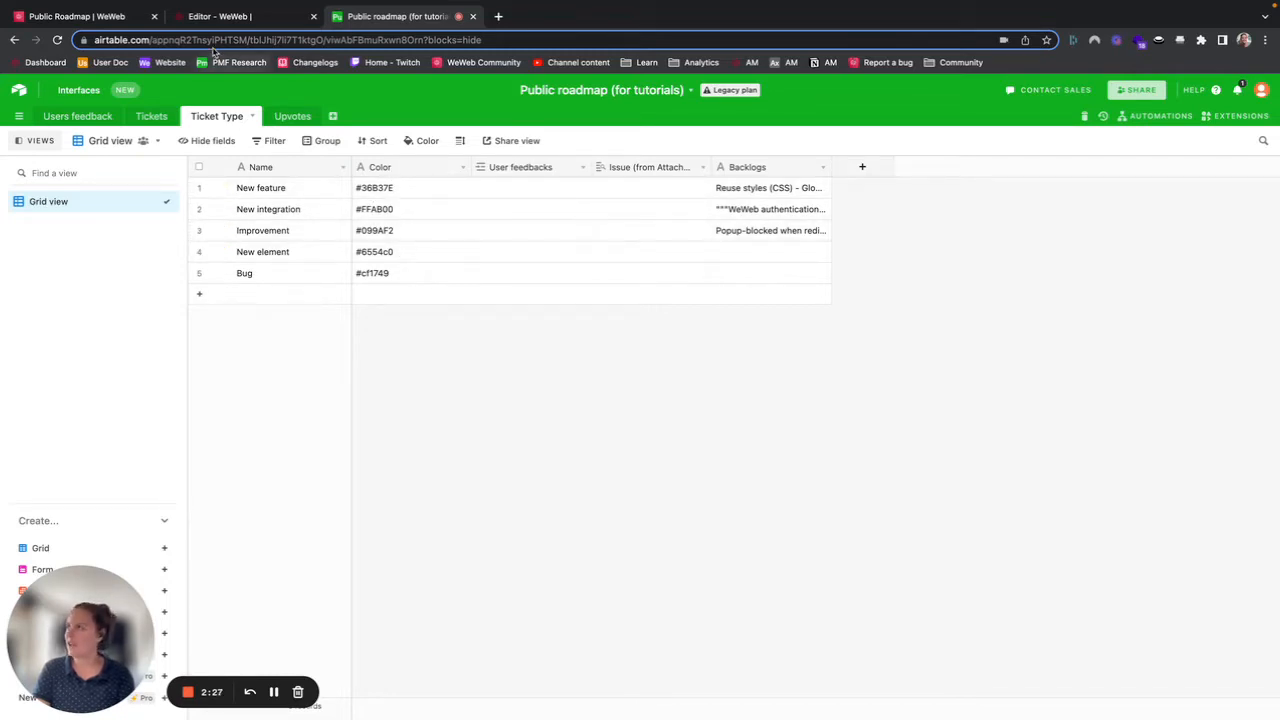
Step: Switch to the WeWeb editor and open the data settings of the Tickets on the roadmap collection
{"action": "left_click", "coordinate": [227, 18]}
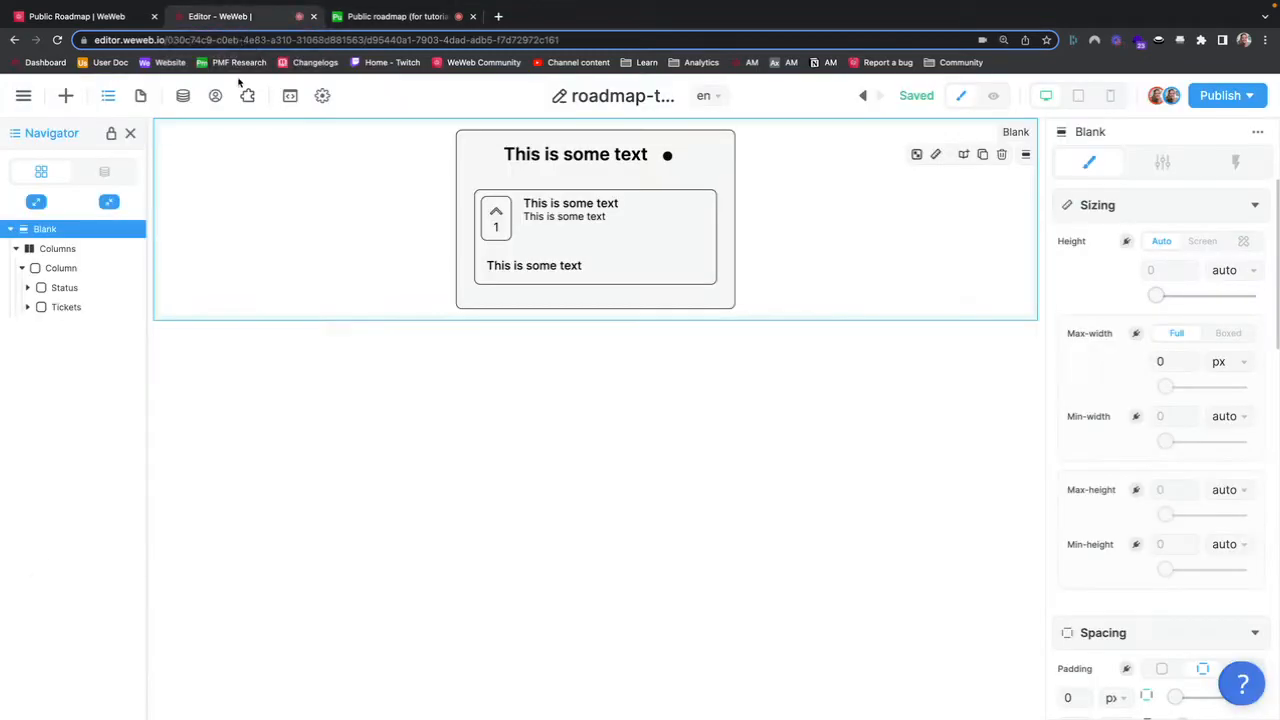
{"action": "left_click", "coordinate": [183, 96]}
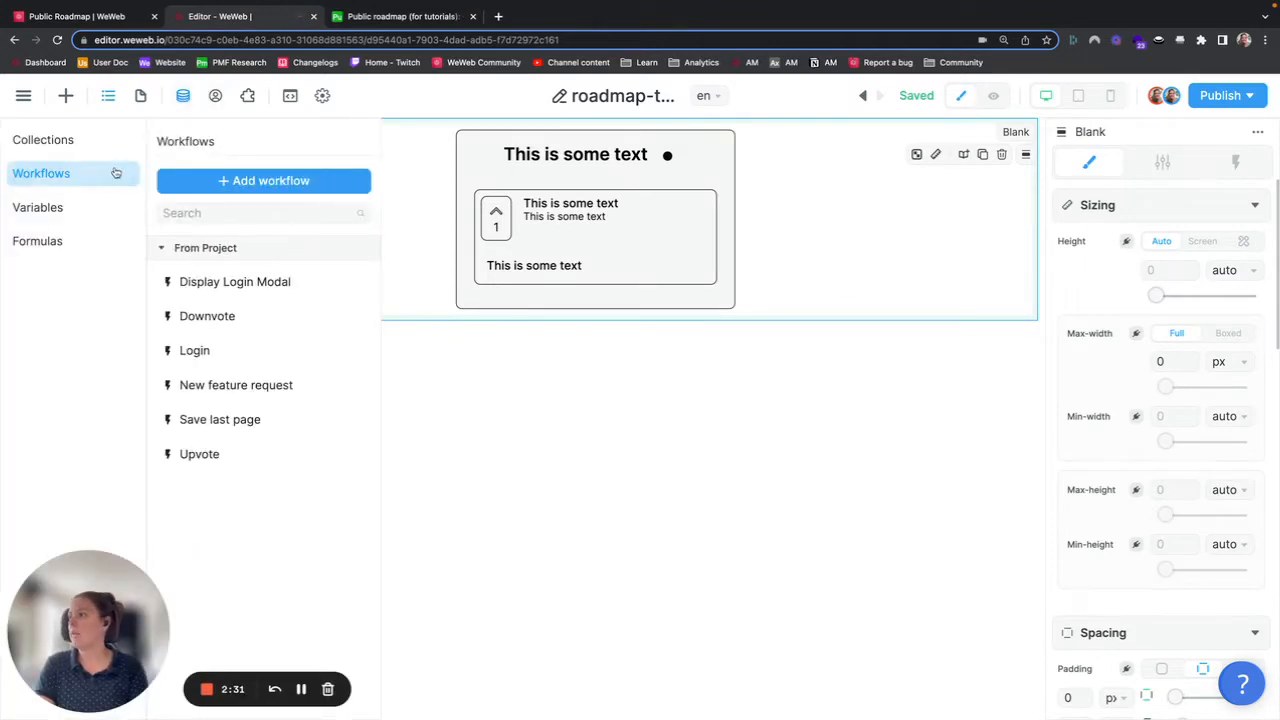
{"action": "left_click", "coordinate": [70, 147]}
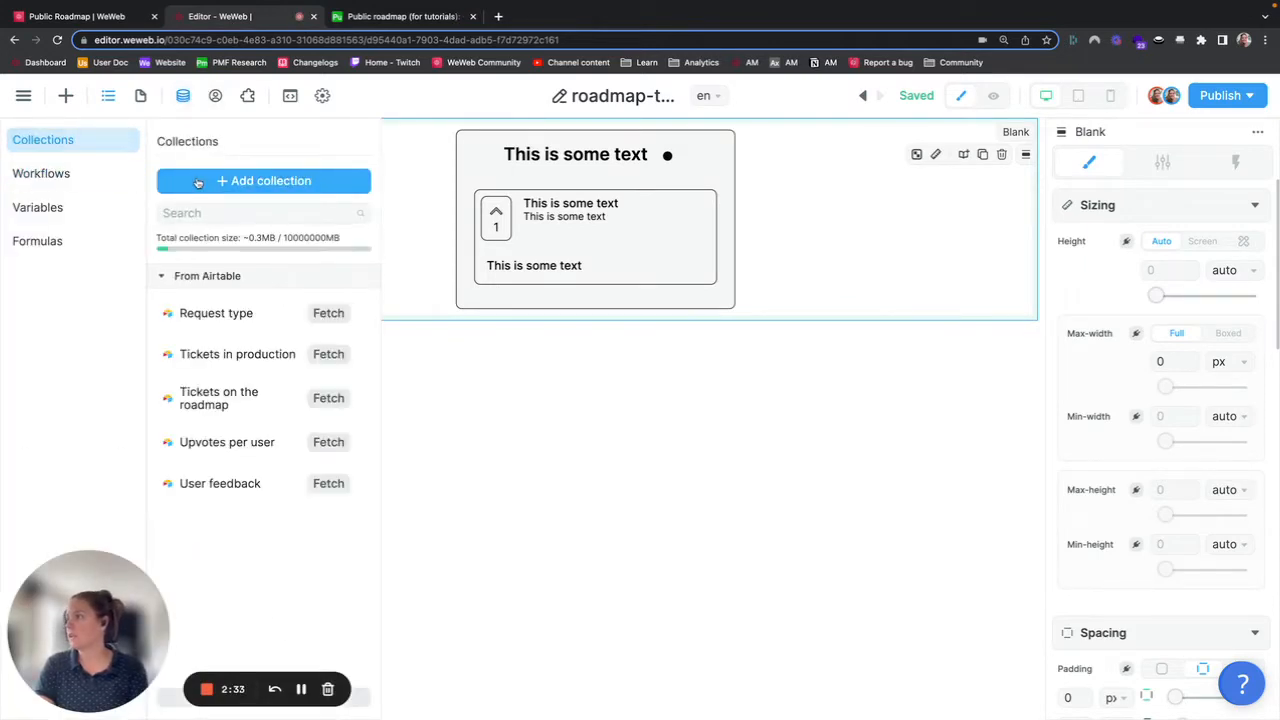
{"action": "left_click", "coordinate": [216, 399]}
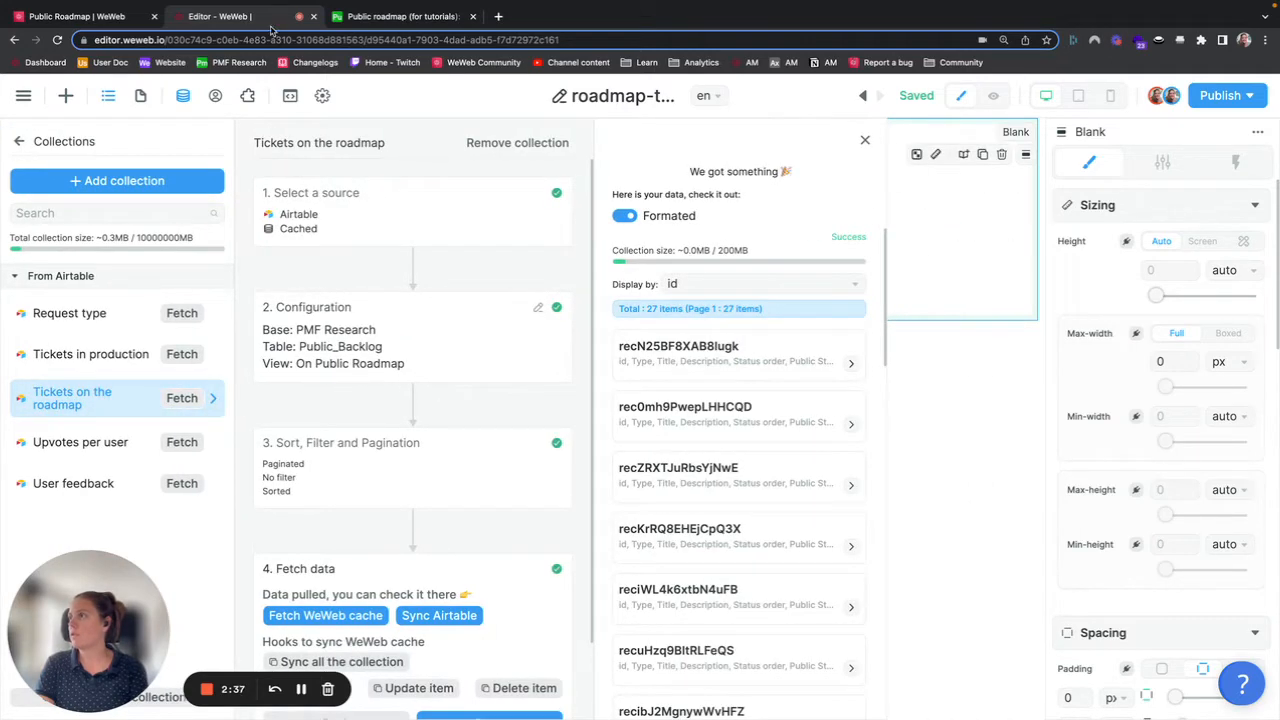
Step: Examine the filter conditions of the Tickets table's On Public Roadmap and In Production views in Airtable
{"action": "left_click", "coordinate": [365, 17]}
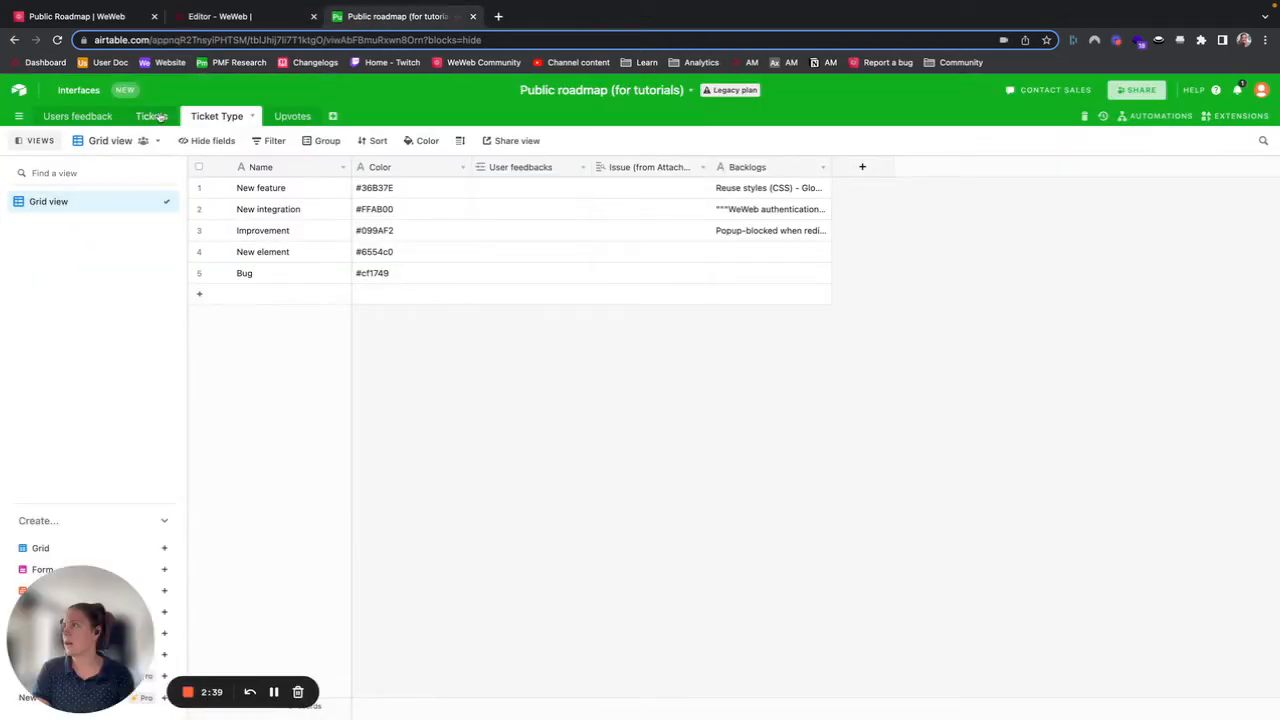
{"action": "left_click", "coordinate": [158, 116]}
{"action": "left_click", "coordinate": [64, 246]}
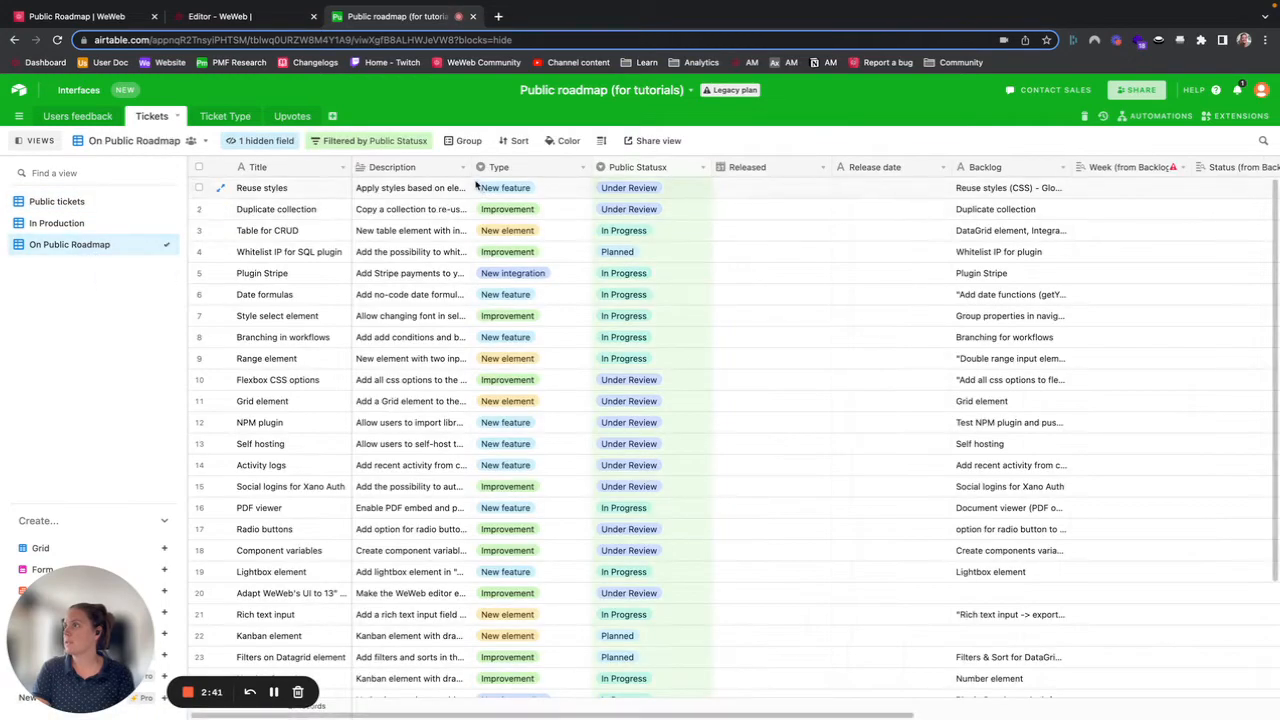
{"action": "left_click", "coordinate": [371, 140]}
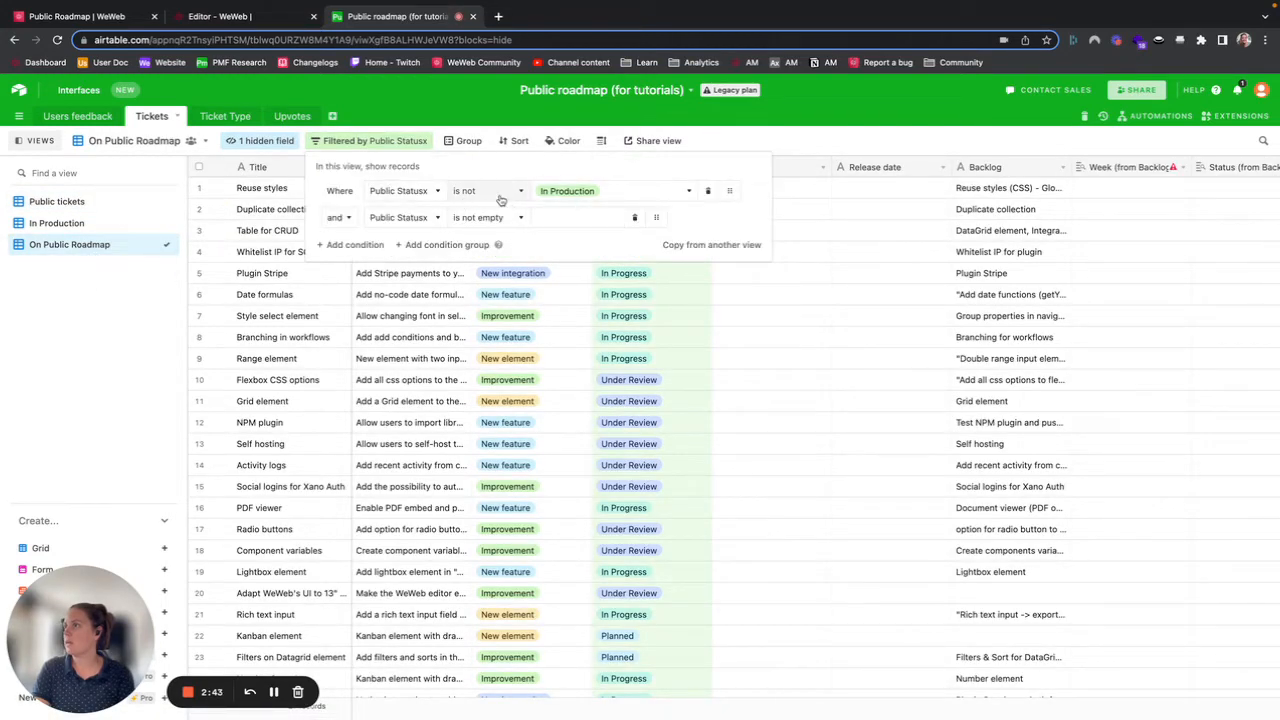
{"action": "left_click", "coordinate": [99, 226]}
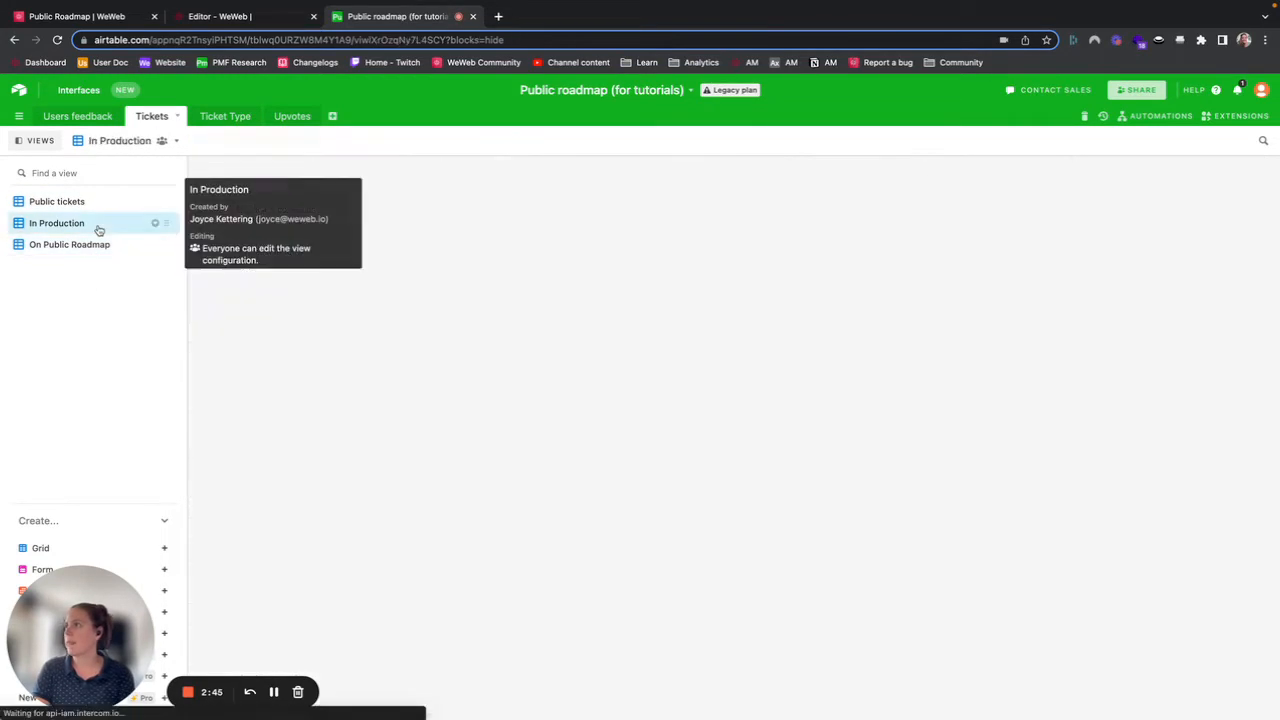
{"action": "left_click", "coordinate": [332, 140]}
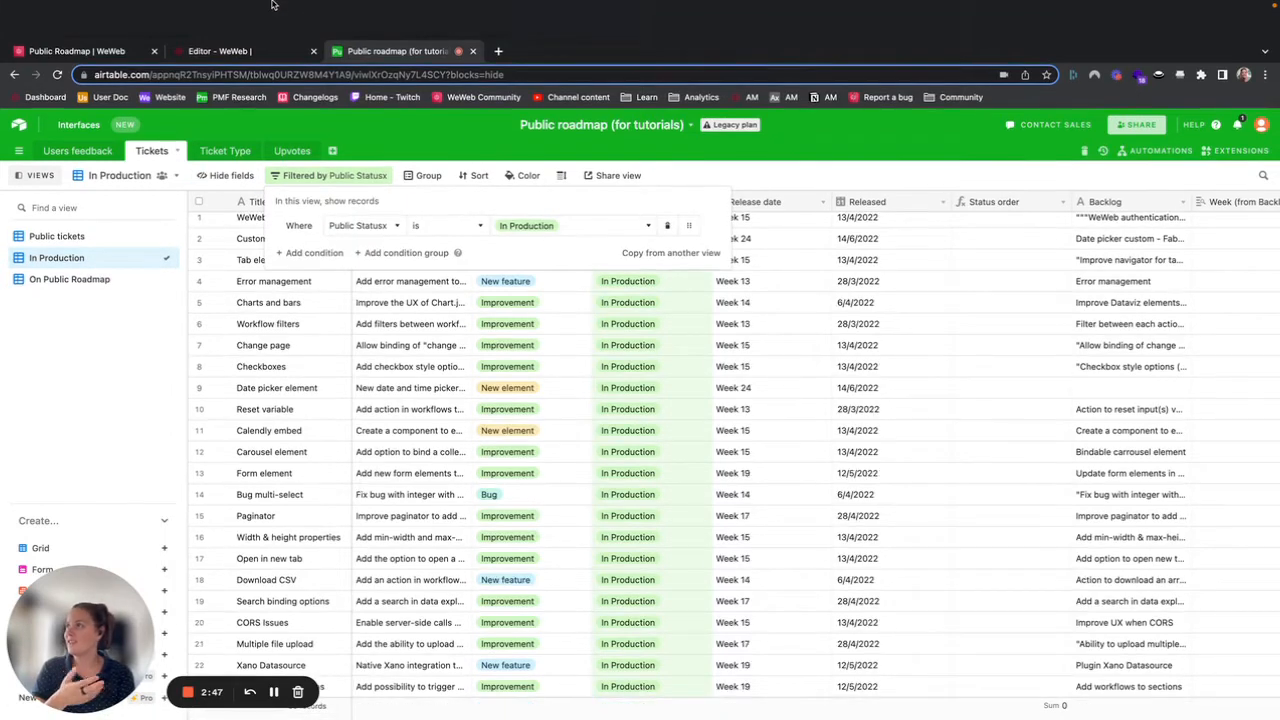
Step: Inspect the Tickets in production and Request type collections in the editor, then return to Airtable
{"action": "left_click", "coordinate": [220, 50]}
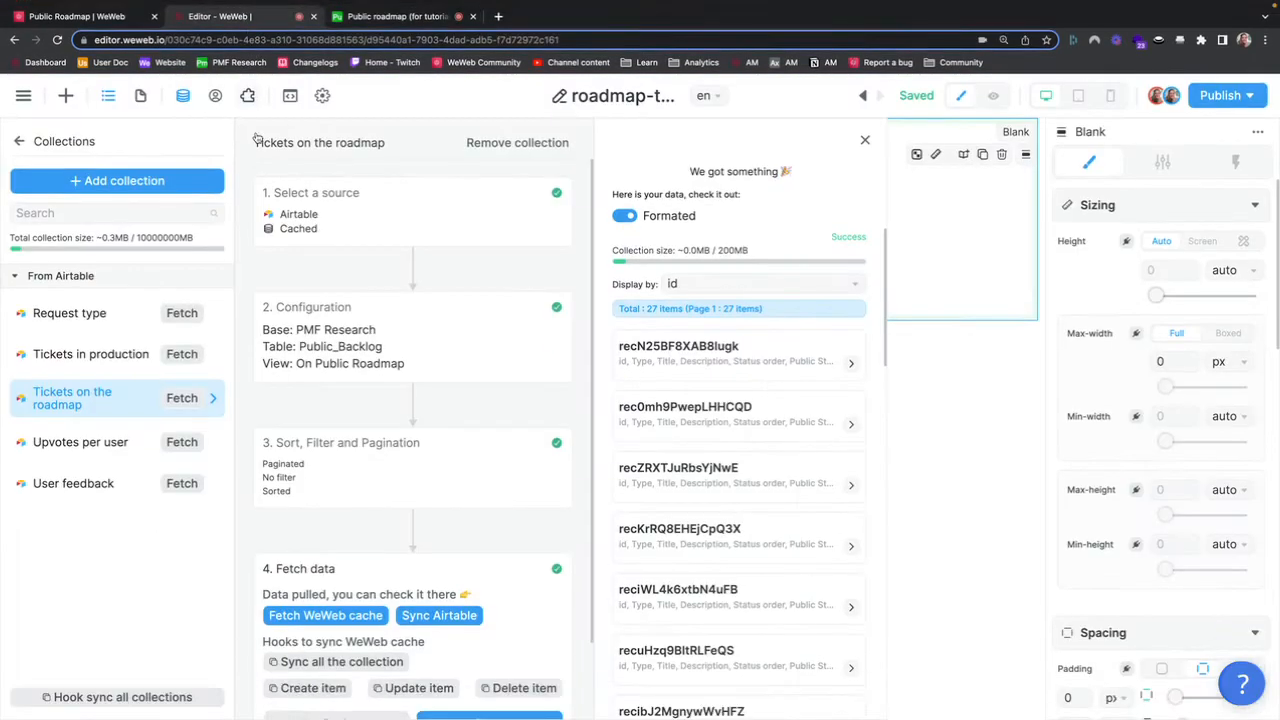
{"action": "left_click", "coordinate": [88, 356]}
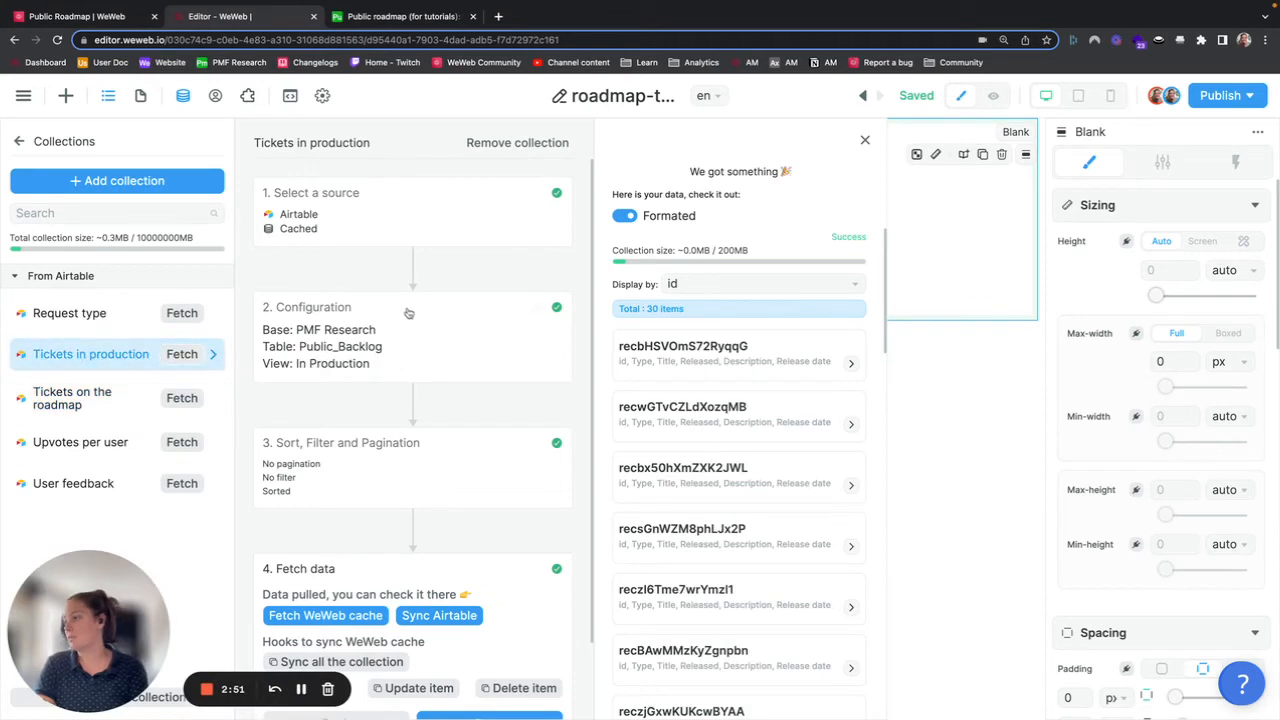
{"action": "left_click", "coordinate": [94, 316]}
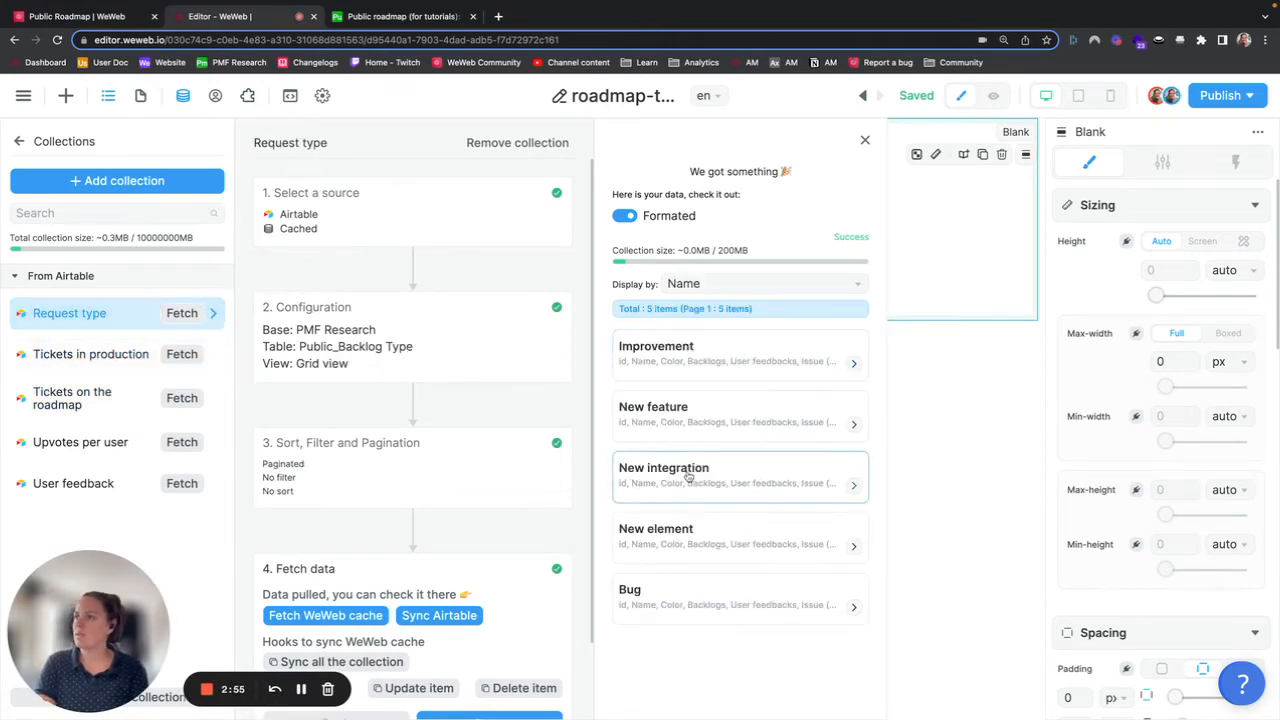
{"action": "left_click", "coordinate": [385, 16]}
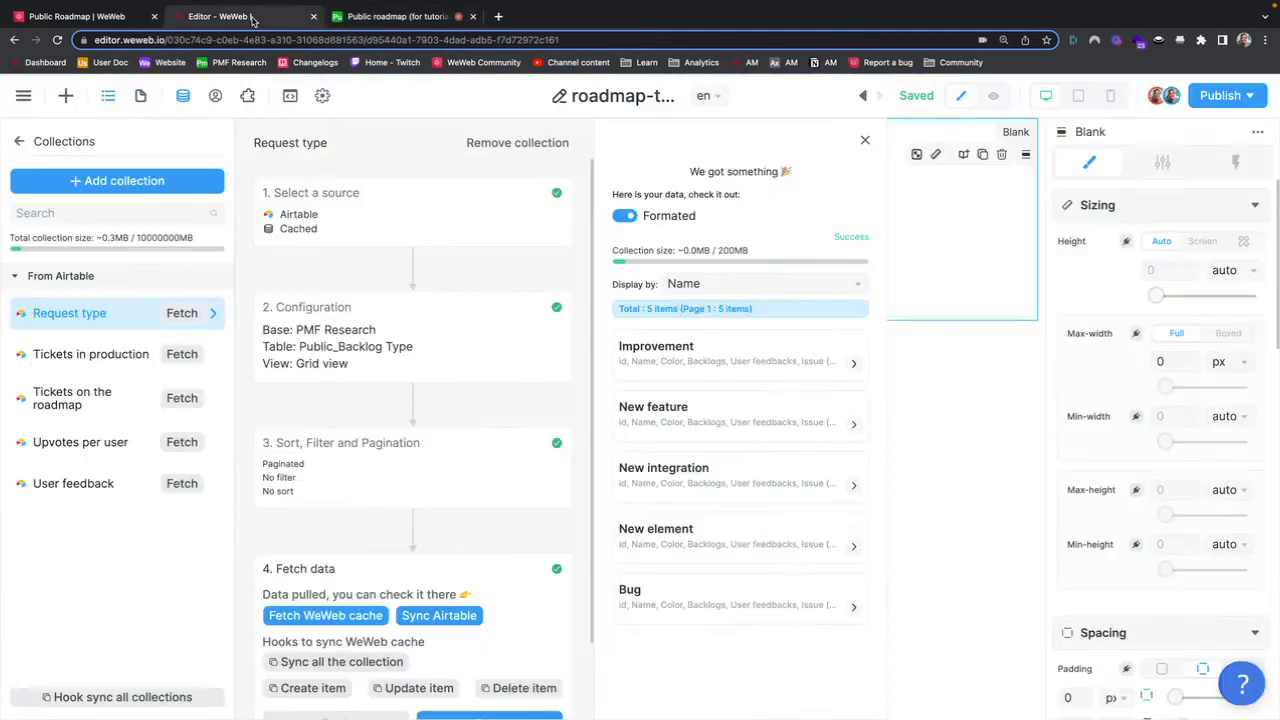
Step: Open the Upvotes per user collection in the editor to review its source, configuration and fetched data
{"action": "left_click", "coordinate": [252, 18]}
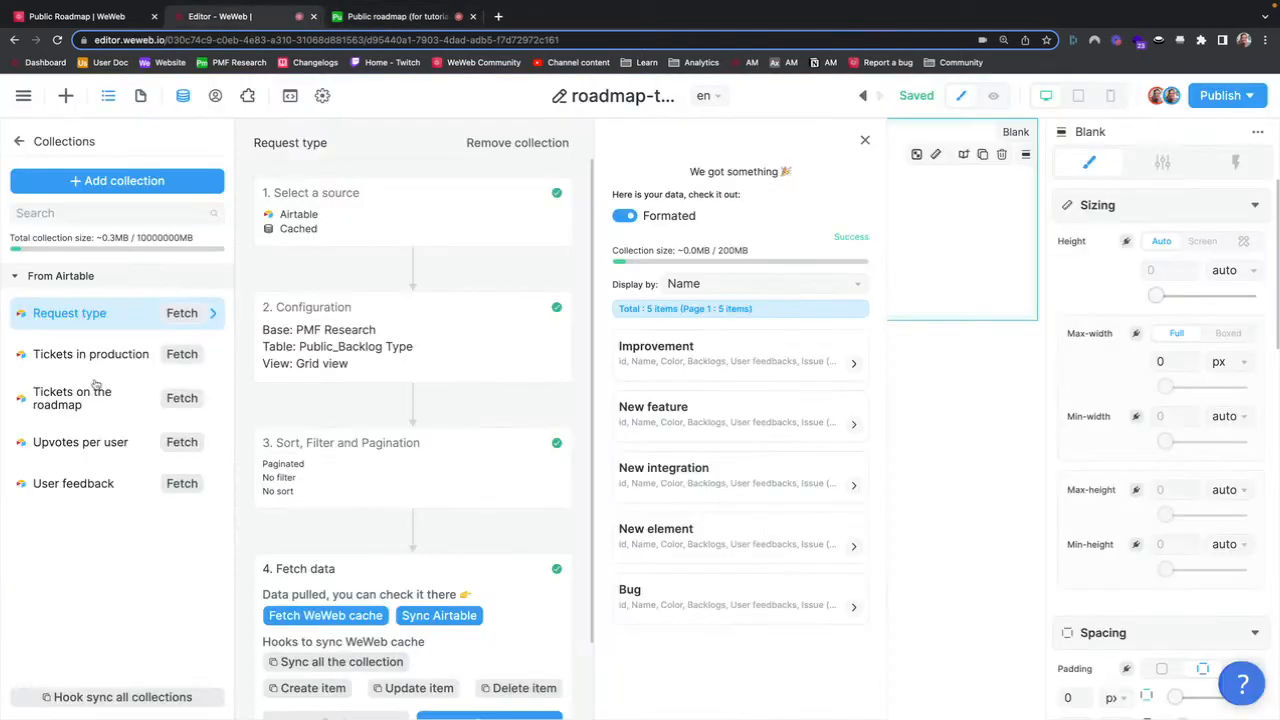
{"action": "left_click", "coordinate": [89, 442]}
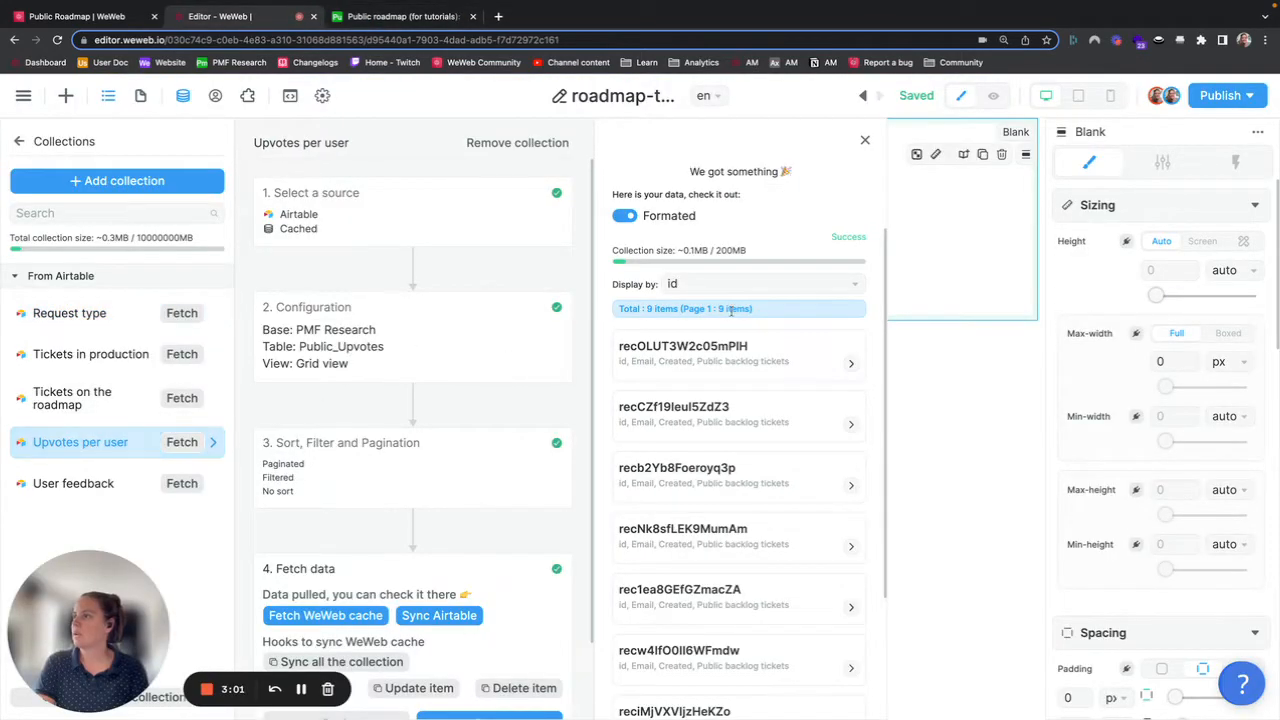
Step: Switch between the Airtable base, the live Product Roadmap site and the editor canvas
{"action": "left_click", "coordinate": [430, 18]}
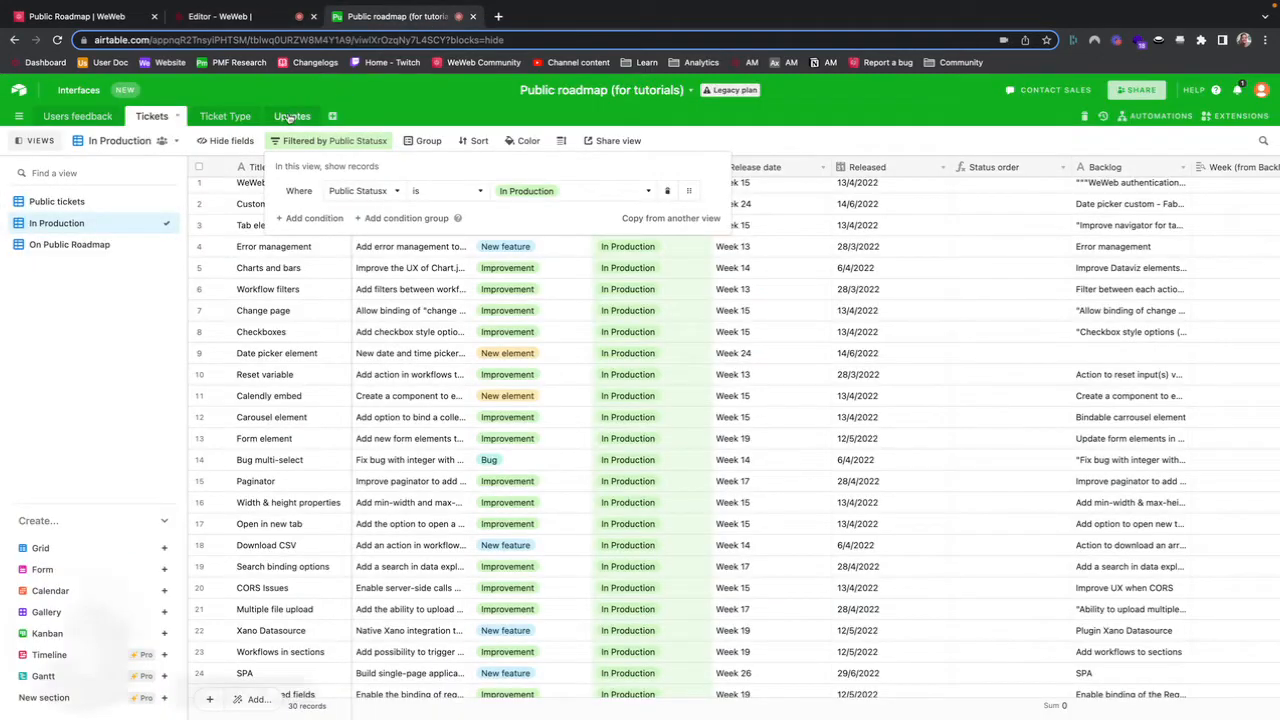
{"action": "left_click", "coordinate": [240, 16]}
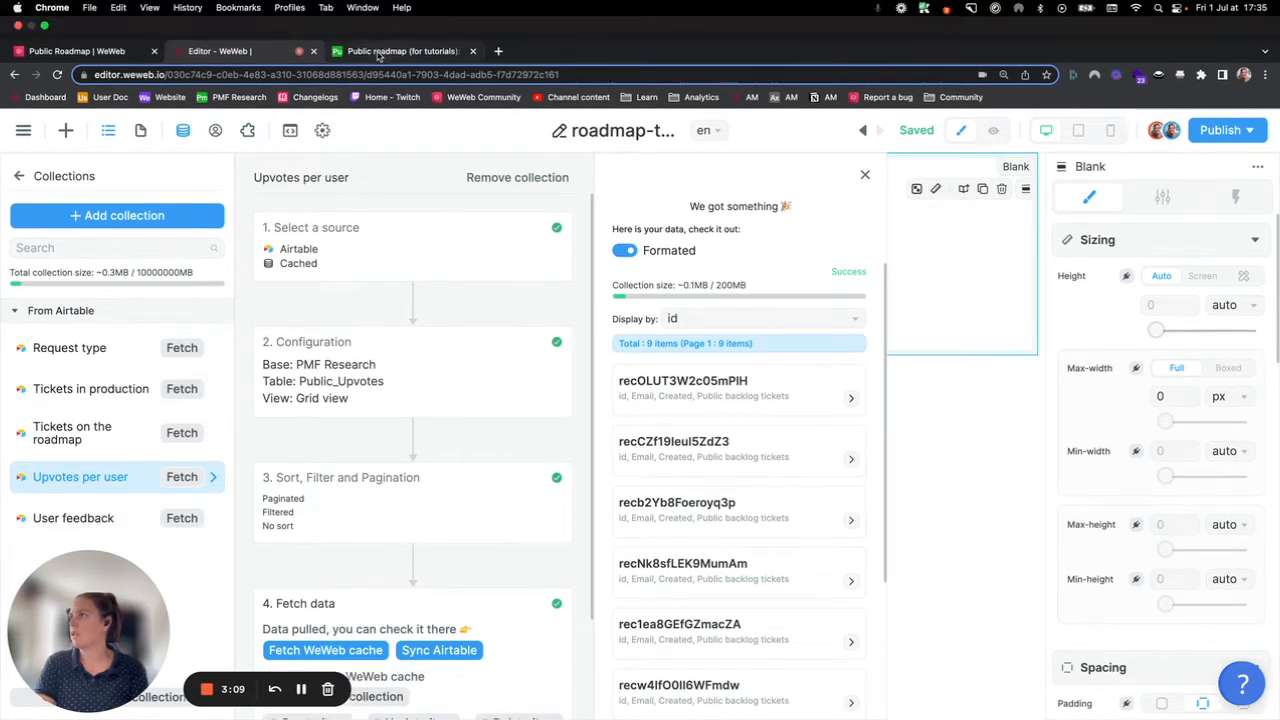
{"action": "left_click", "coordinate": [385, 51]}
{"action": "left_click", "coordinate": [82, 55]}
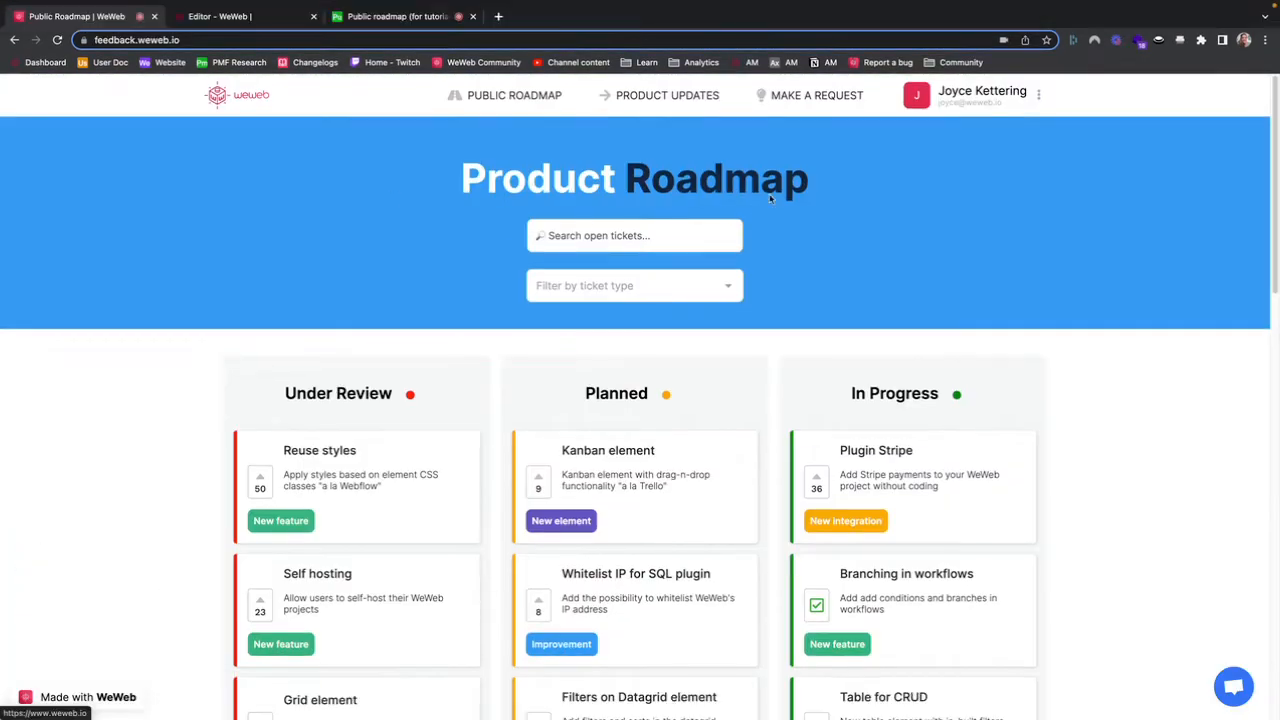
{"action": "left_click", "coordinate": [390, 15]}
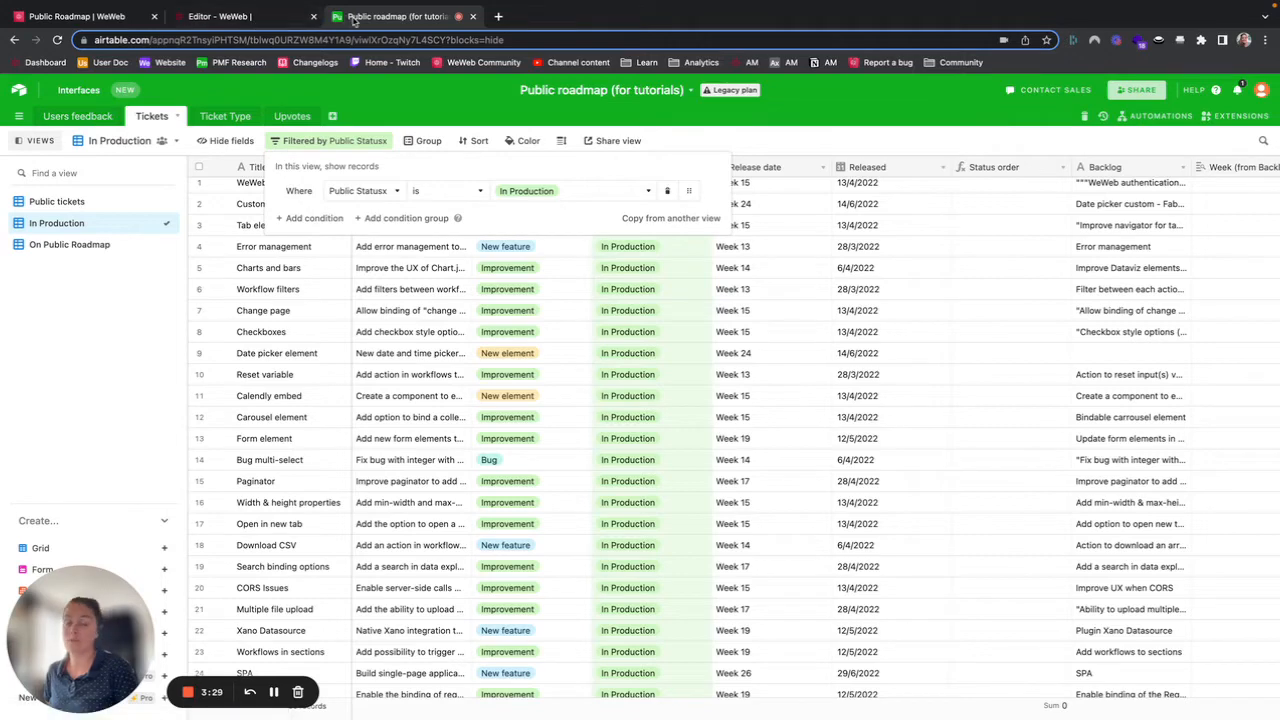
{"action": "left_click", "coordinate": [277, 22]}
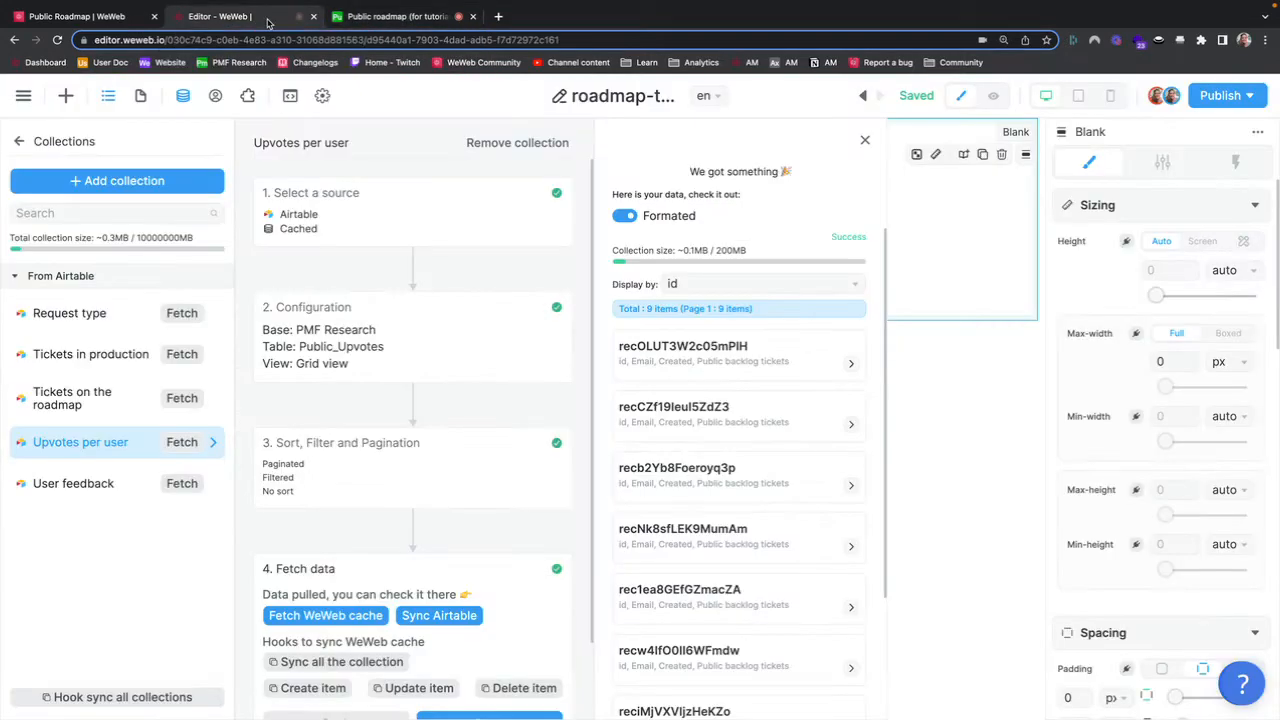
{"action": "left_click", "coordinate": [958, 301]}
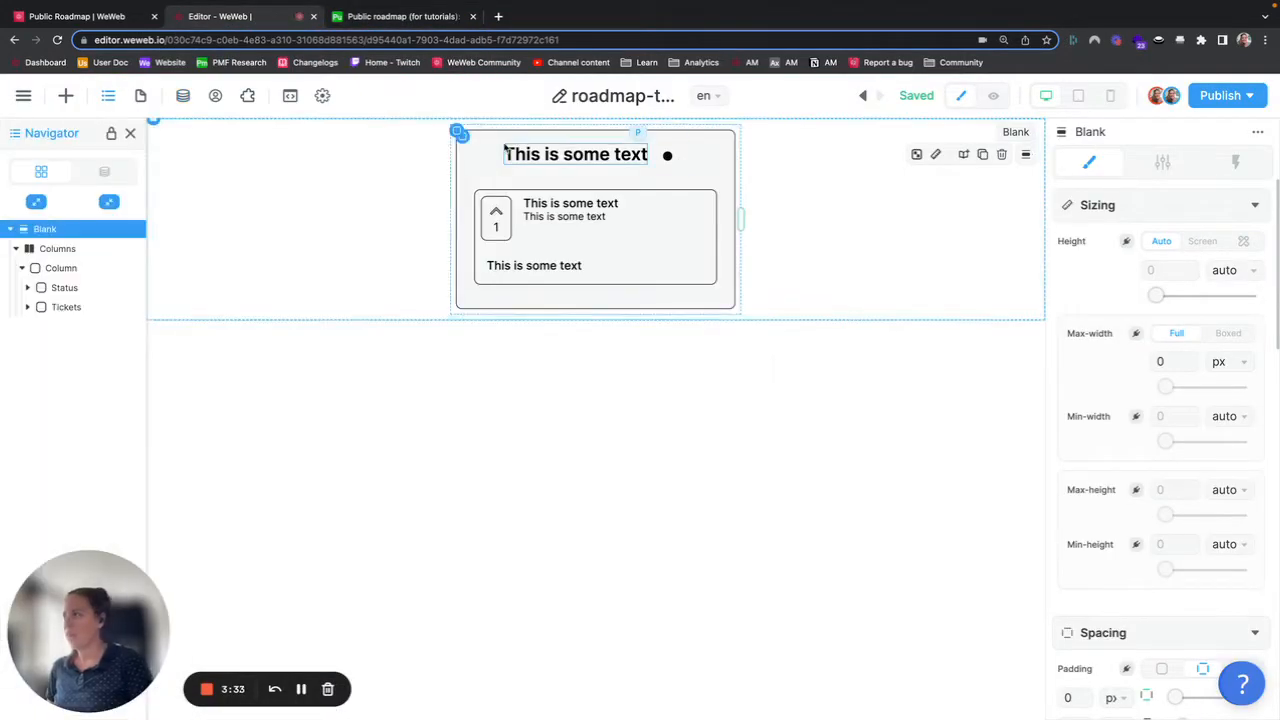
Step: Examine the Under Review, Planned and In Progress columns and their ticket cards on the live Product Roadmap site
{"action": "left_click", "coordinate": [93, 20]}
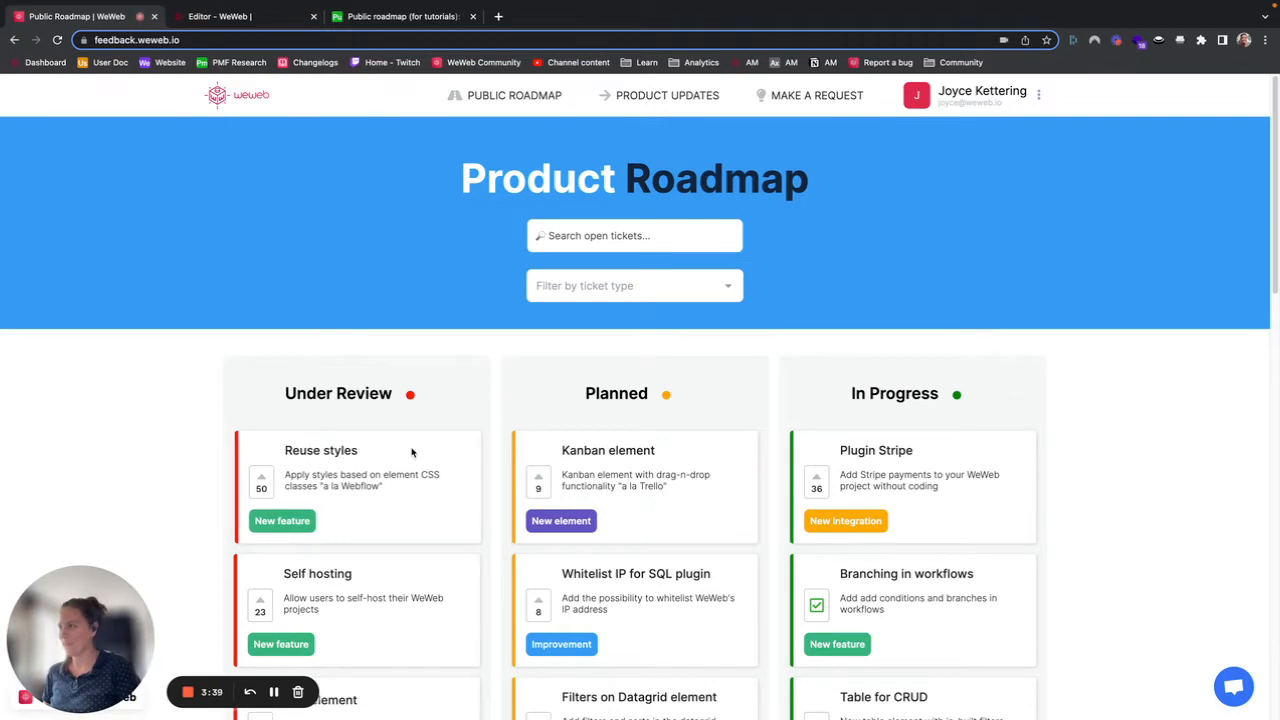
{"action": "triple_click", "coordinate": [466, 404]}
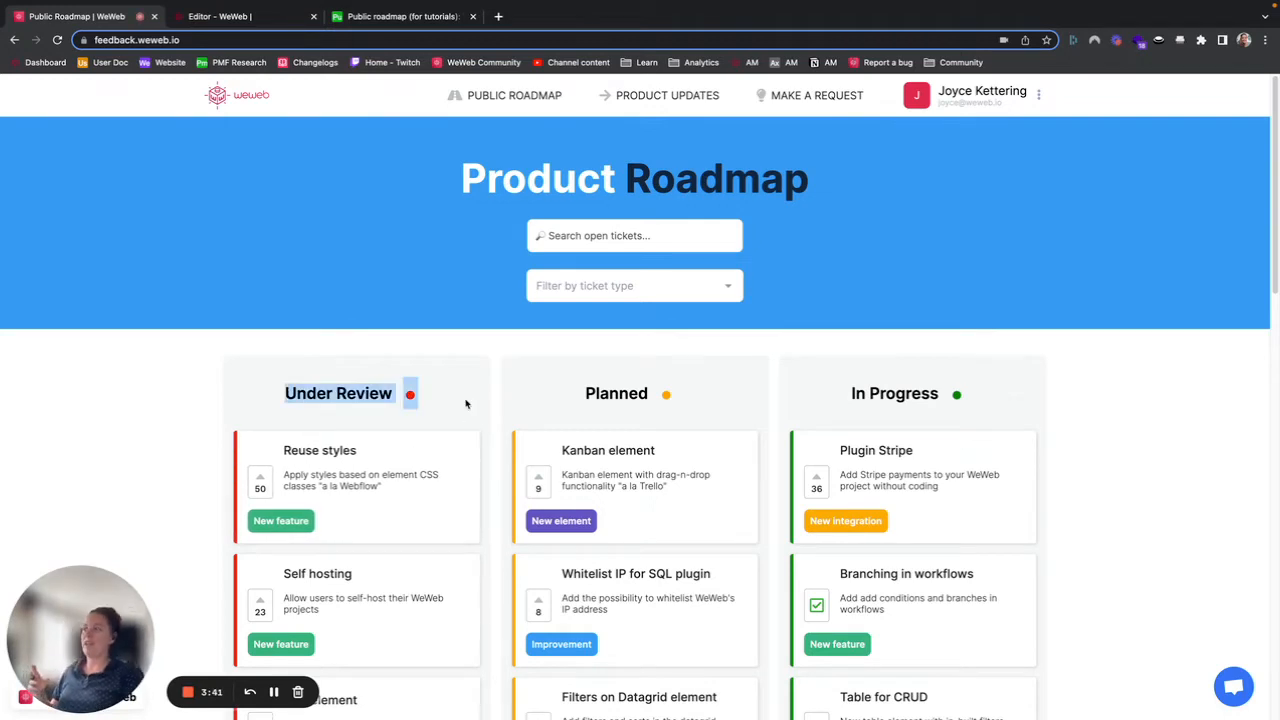
{"action": "left_click", "coordinate": [413, 395]}
{"action": "scroll", "coordinate": [455, 402], "scroll_direction": "down", "scroll_amount": 4}
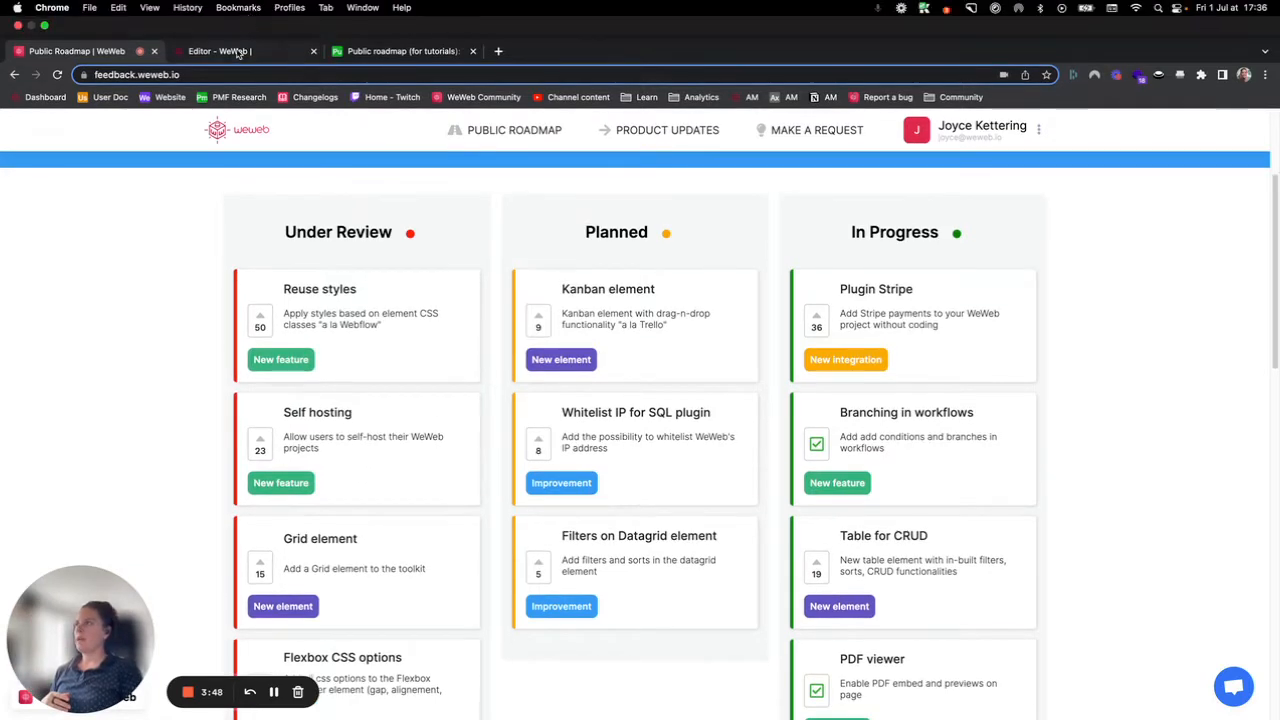
Step: Expand and collapse the whole page element tree in the editor's Navigator
{"action": "left_click", "coordinate": [225, 49]}
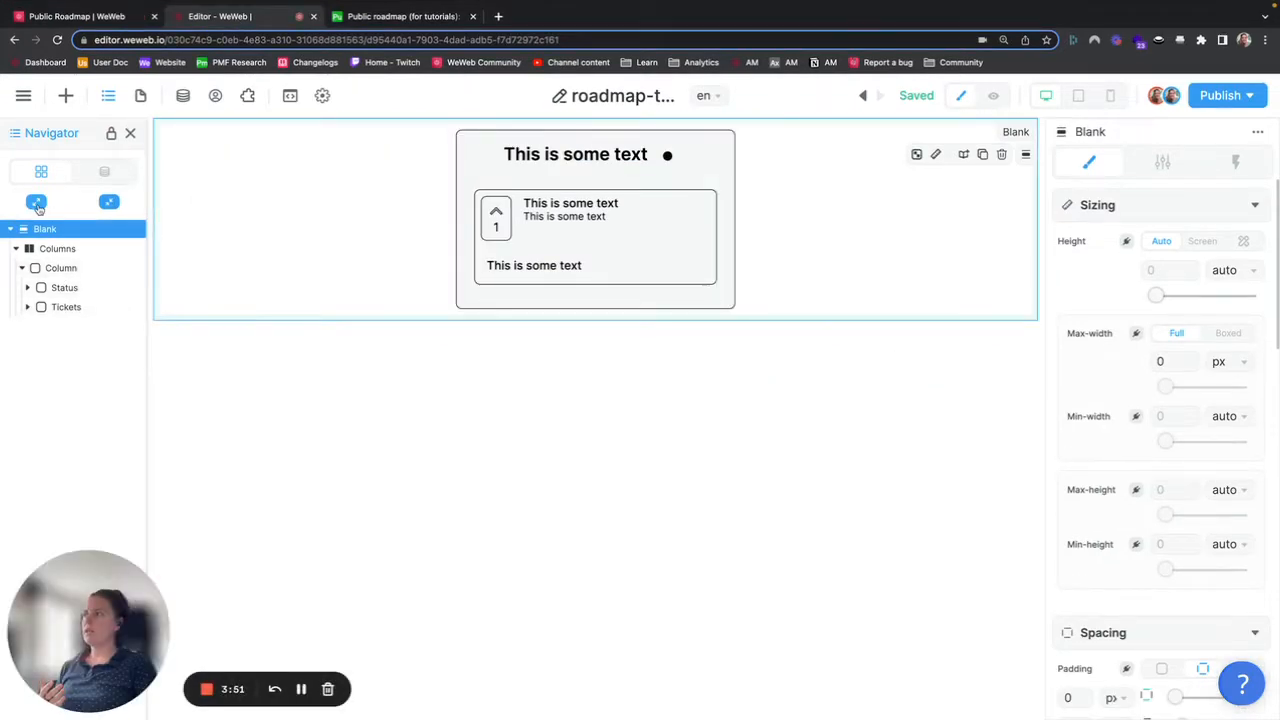
{"action": "left_click", "coordinate": [36, 203]}
{"action": "left_click", "coordinate": [51, 250]}
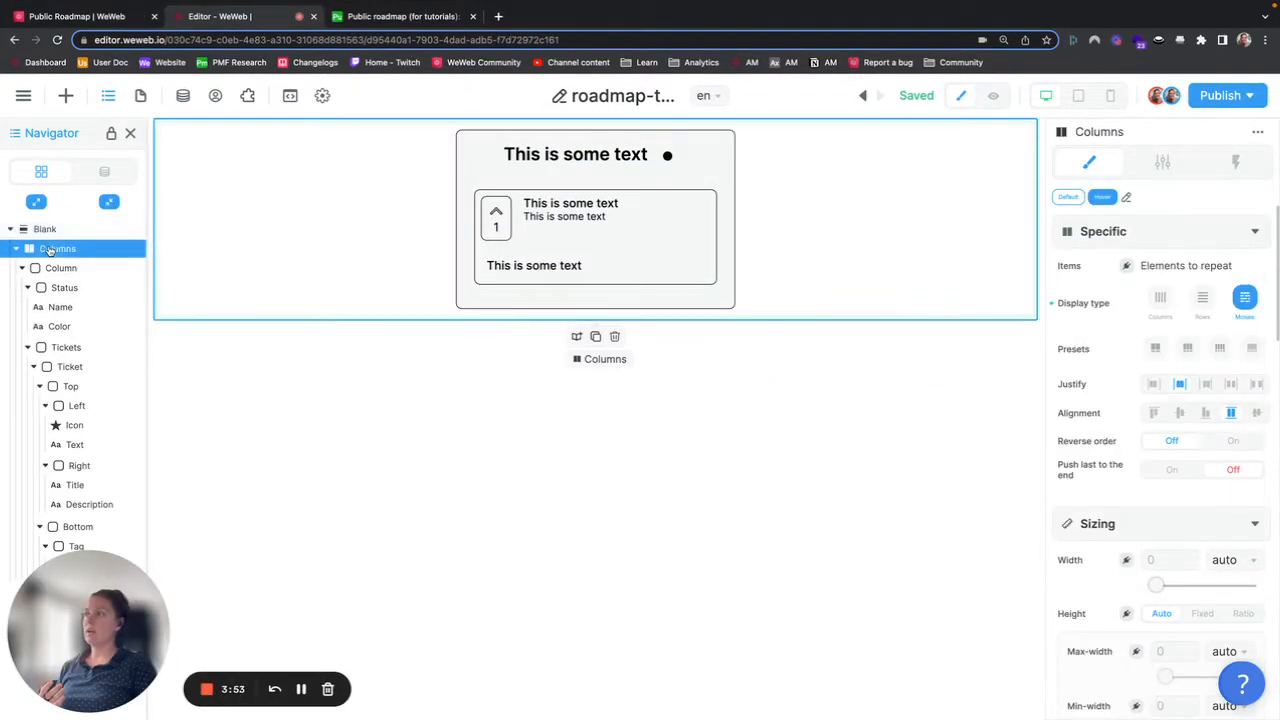
{"action": "left_click", "coordinate": [22, 268]}
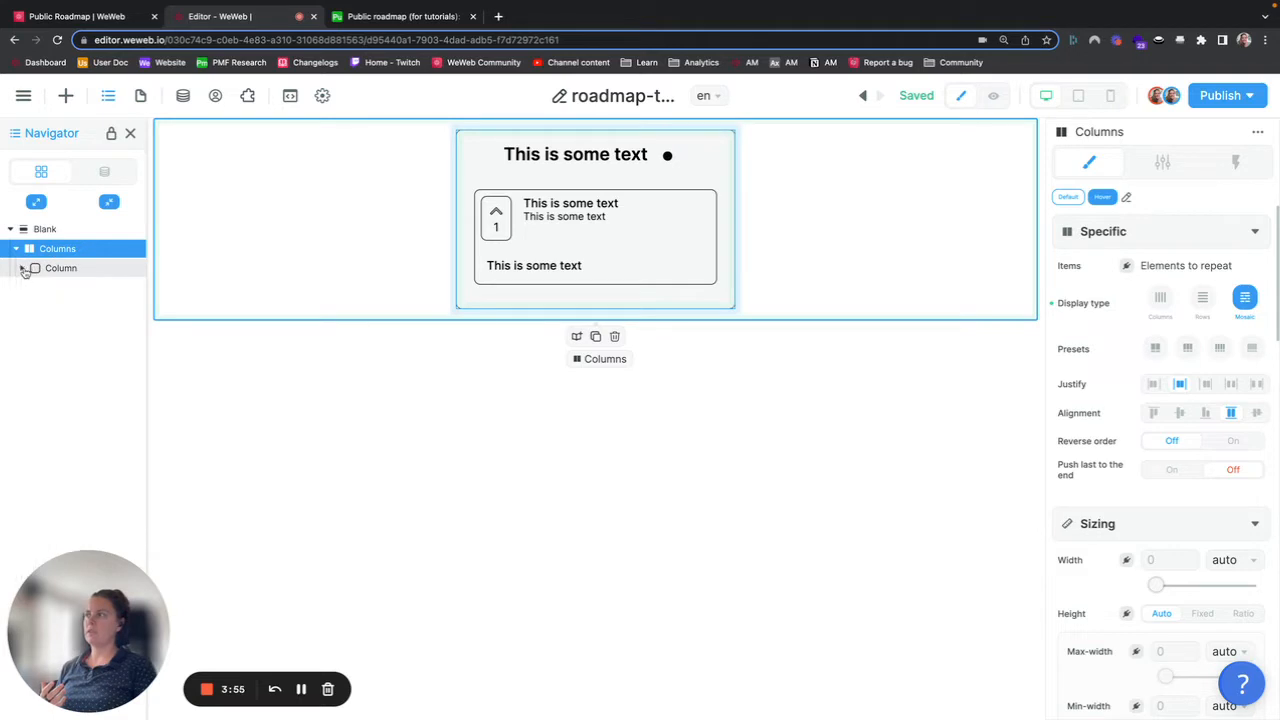
{"action": "left_click", "coordinate": [16, 249]}
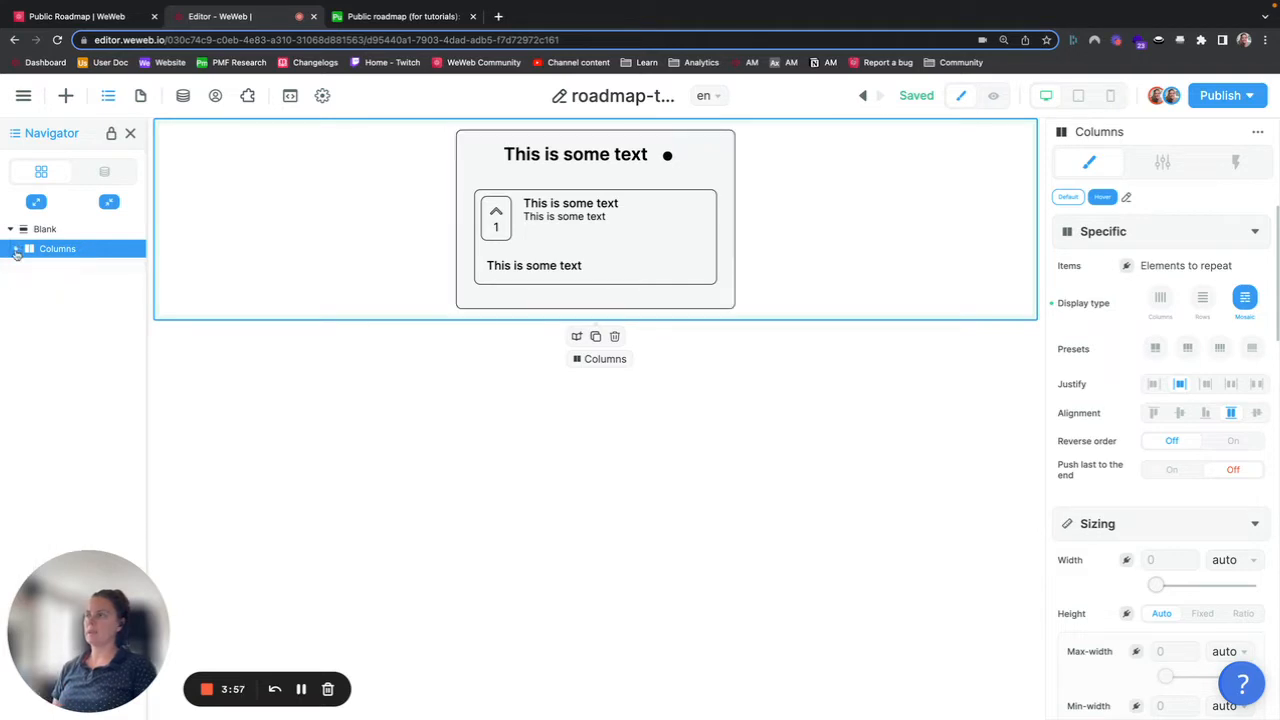
{"action": "left_click", "coordinate": [16, 251]}
{"action": "left_click", "coordinate": [109, 203]}
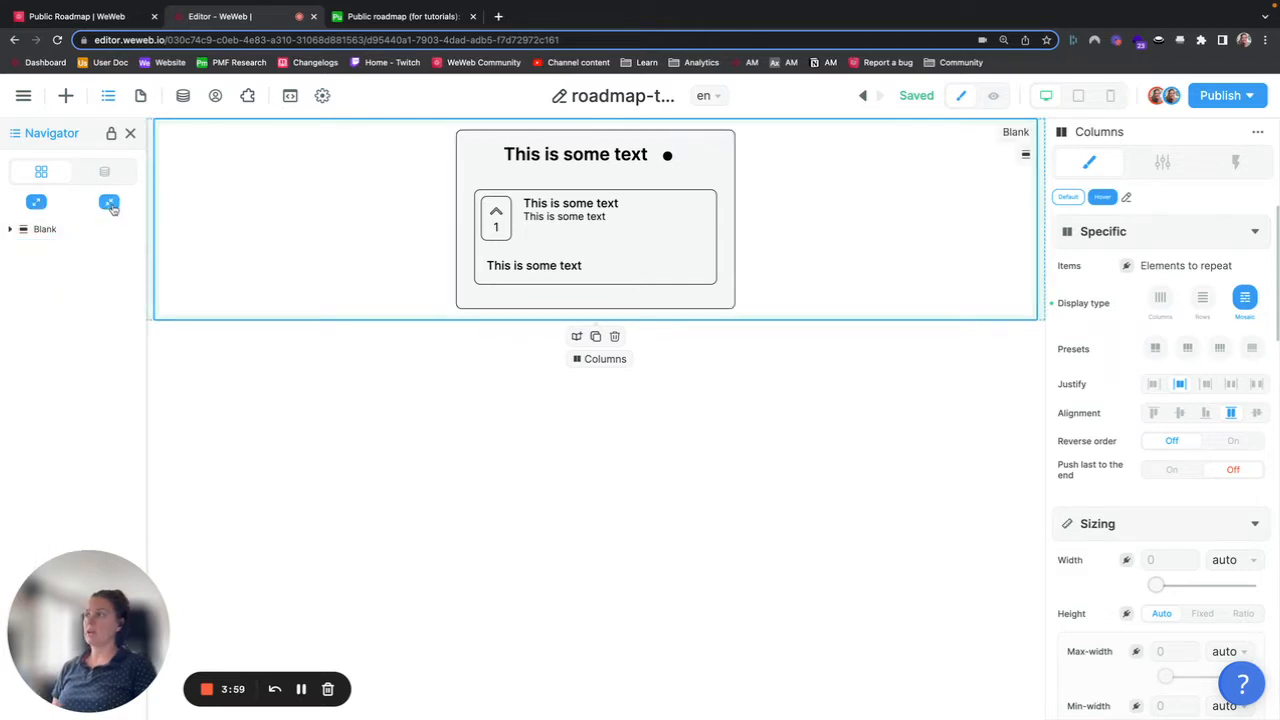
{"action": "left_click", "coordinate": [9, 230]}
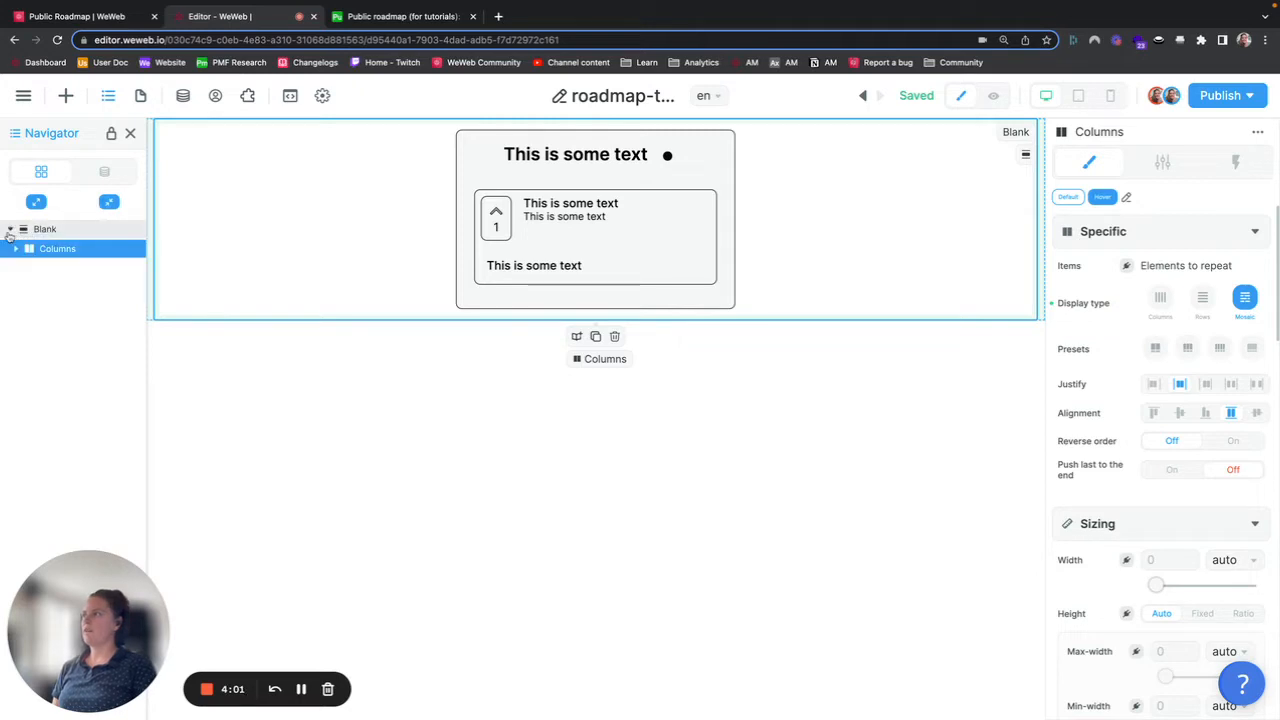
{"action": "left_click", "coordinate": [16, 249]}
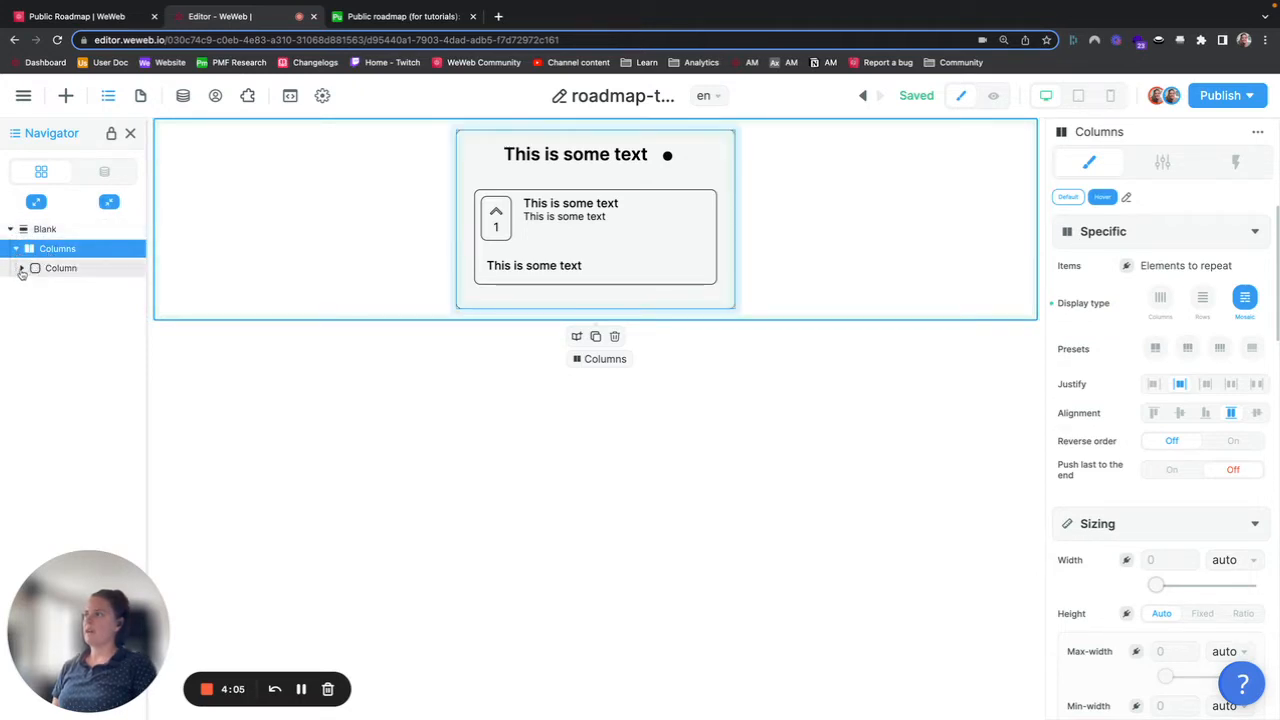
Step: Expand the Column, Status and Tickets containers in the Navigator to inspect their child elements
{"action": "left_click", "coordinate": [20, 270]}
{"action": "left_click", "coordinate": [55, 270]}
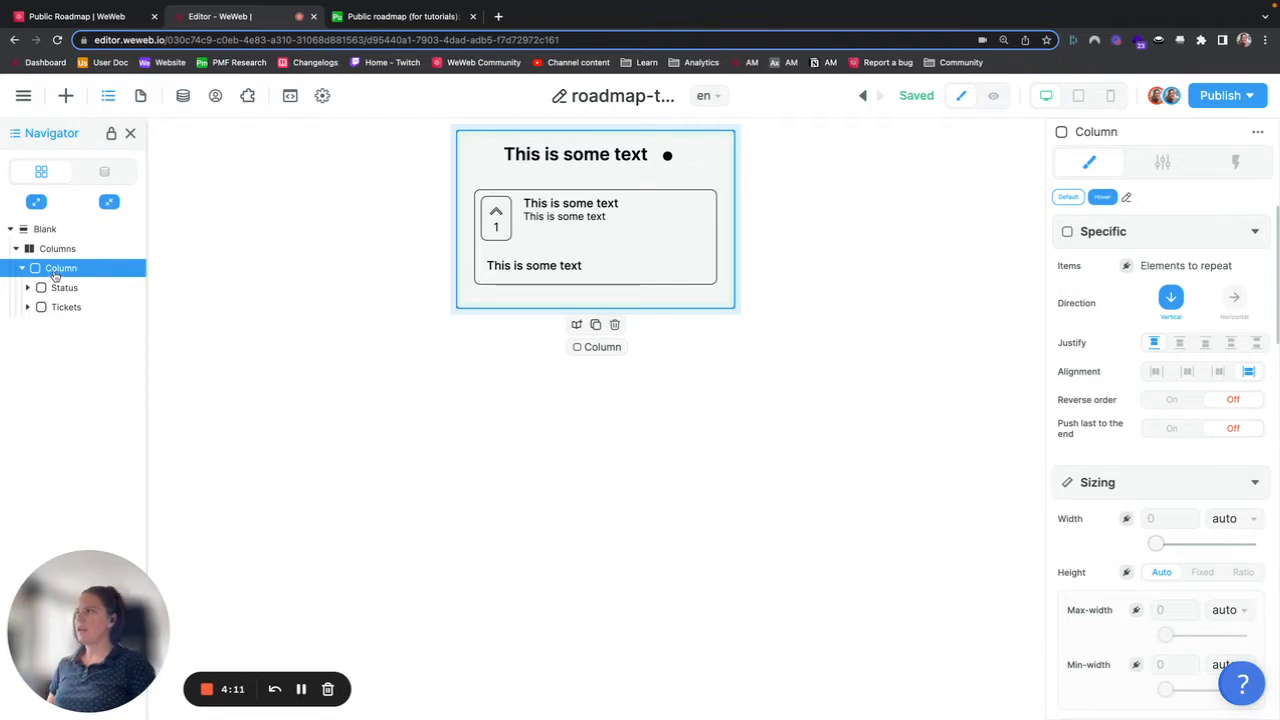
{"action": "left_click", "coordinate": [63, 289]}
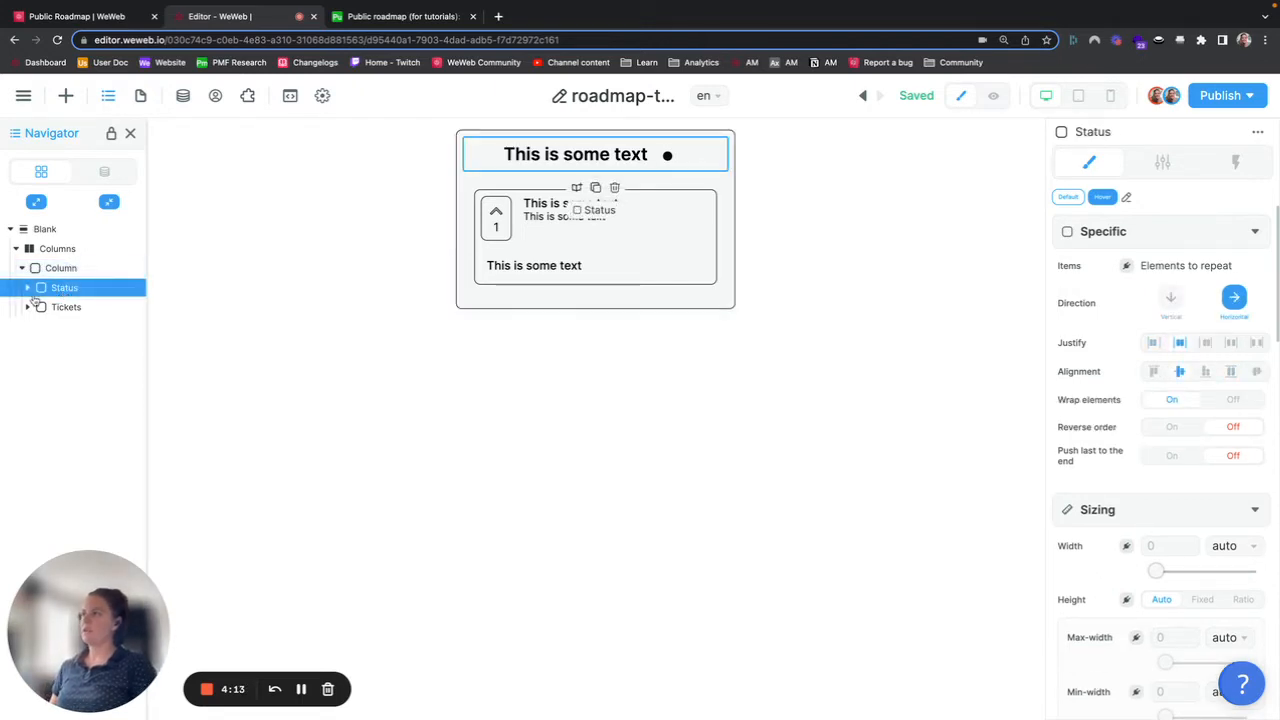
{"action": "left_click", "coordinate": [28, 288]}
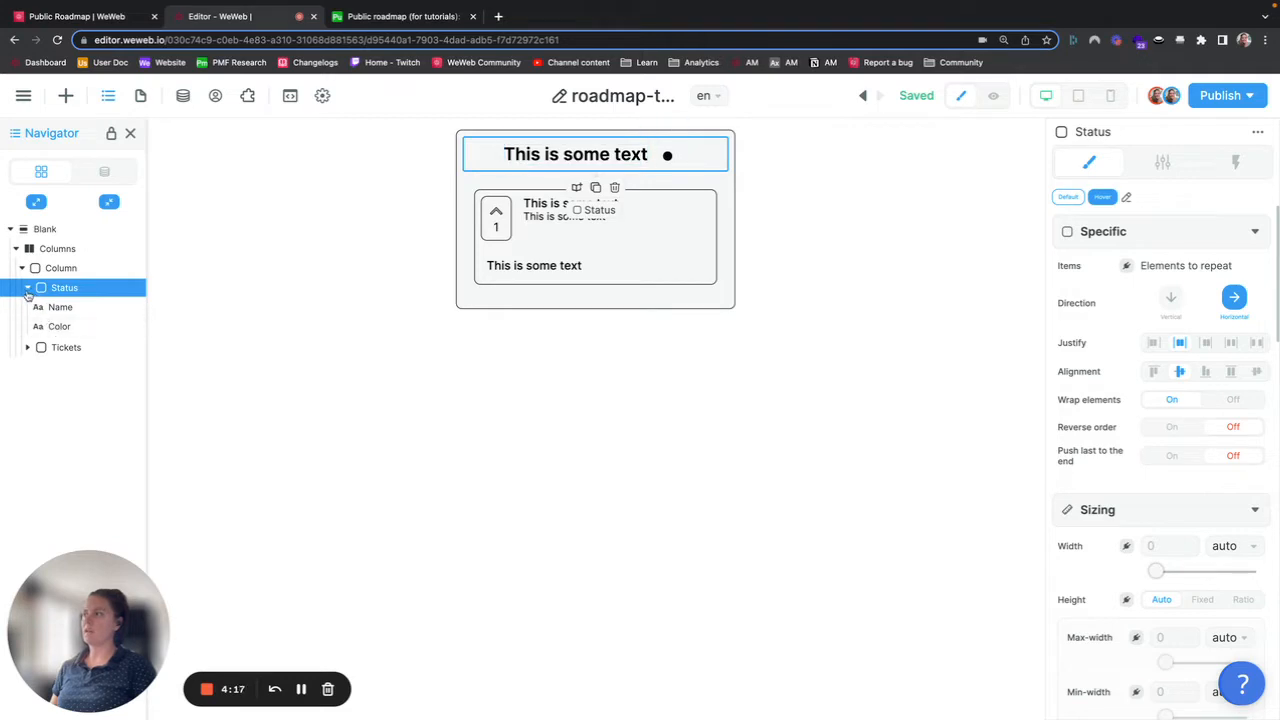
{"action": "left_click", "coordinate": [28, 288]}
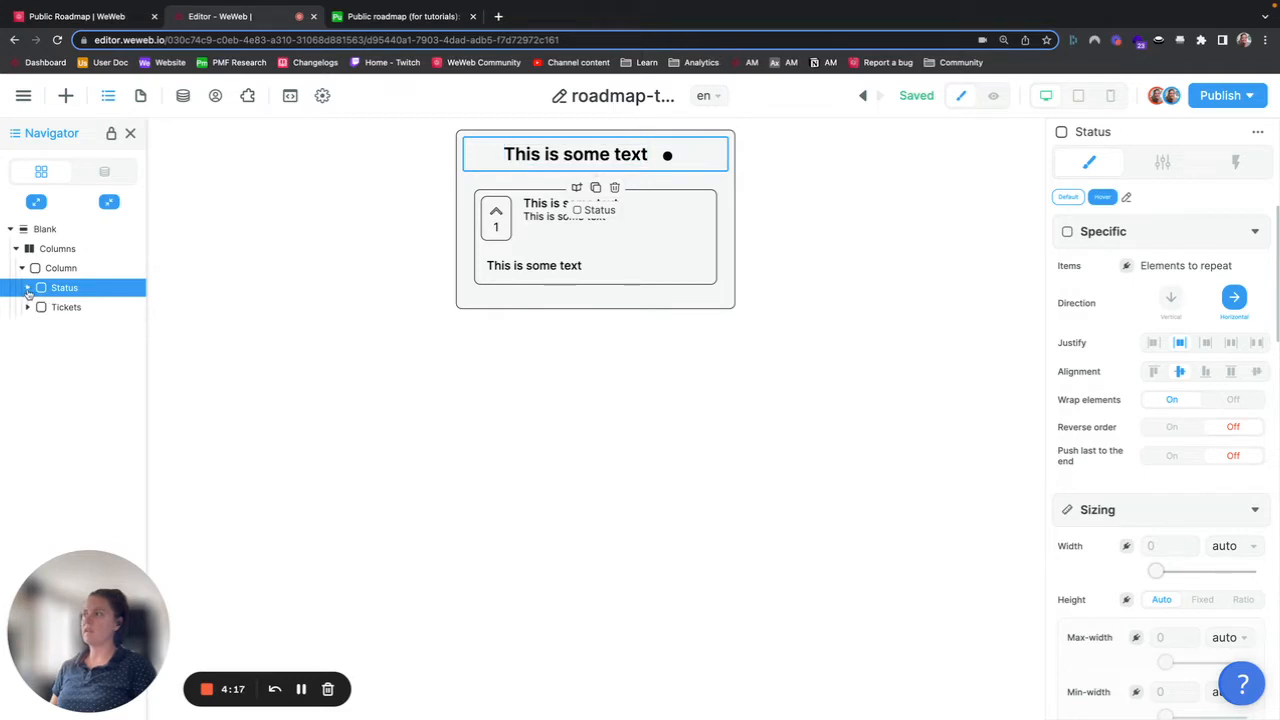
{"action": "left_click", "coordinate": [80, 310]}
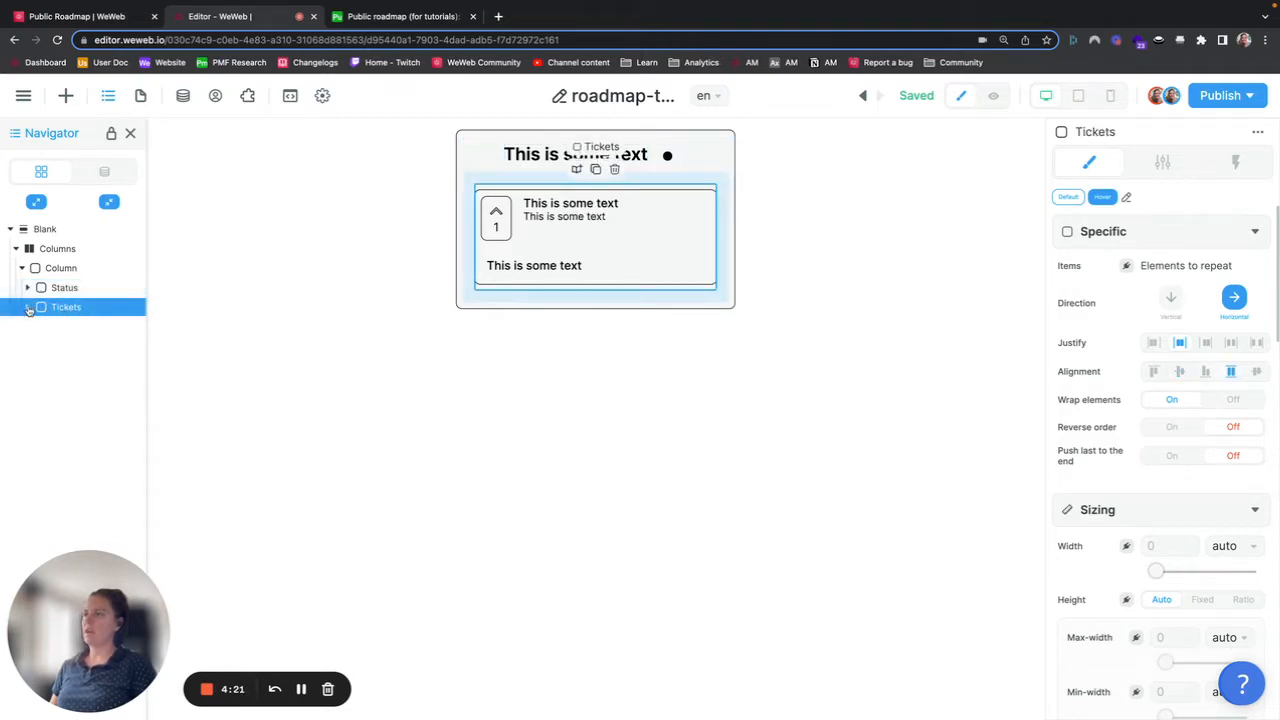
{"action": "left_click", "coordinate": [29, 308]}
{"action": "left_click", "coordinate": [80, 328]}
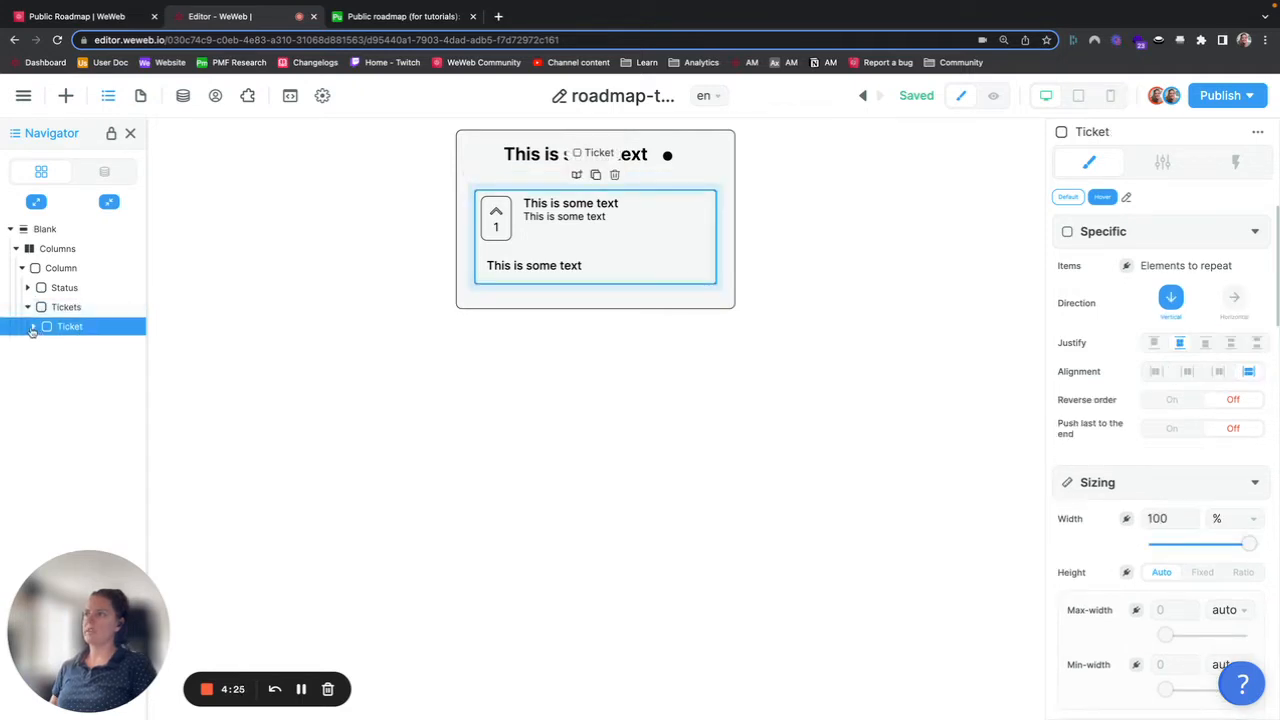
Step: Expand the Ticket card's Top, Left, Right, Bottom and Tag containers to inspect the card structure
{"action": "left_click", "coordinate": [33, 327]}
{"action": "left_click", "coordinate": [65, 346]}
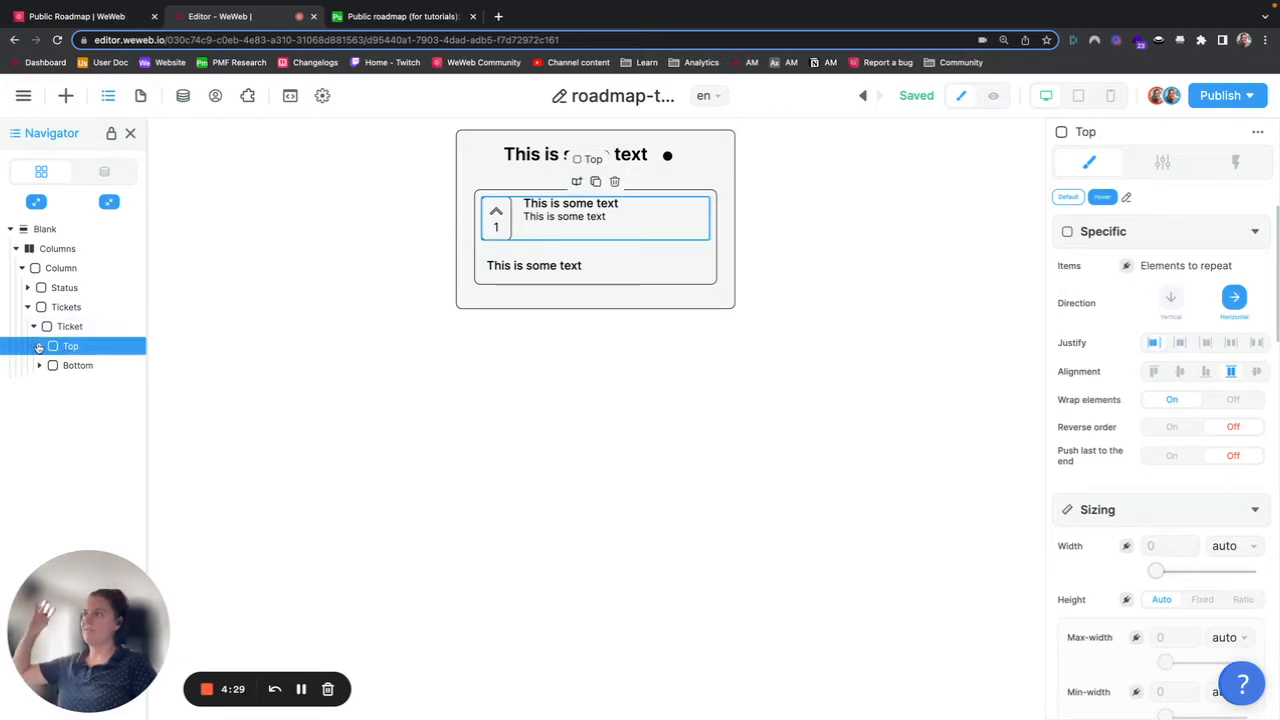
{"action": "left_click", "coordinate": [39, 346]}
{"action": "left_click", "coordinate": [62, 366]}
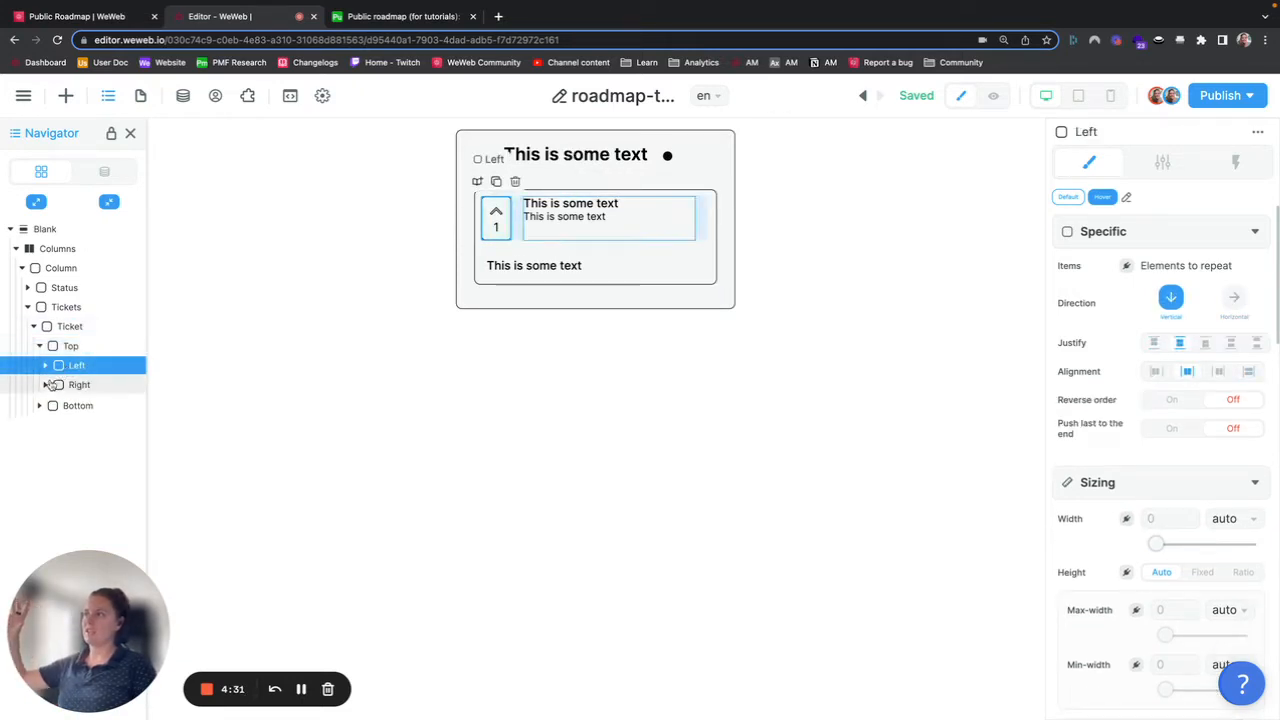
{"action": "left_click", "coordinate": [45, 366]}
{"action": "left_click", "coordinate": [45, 366]}
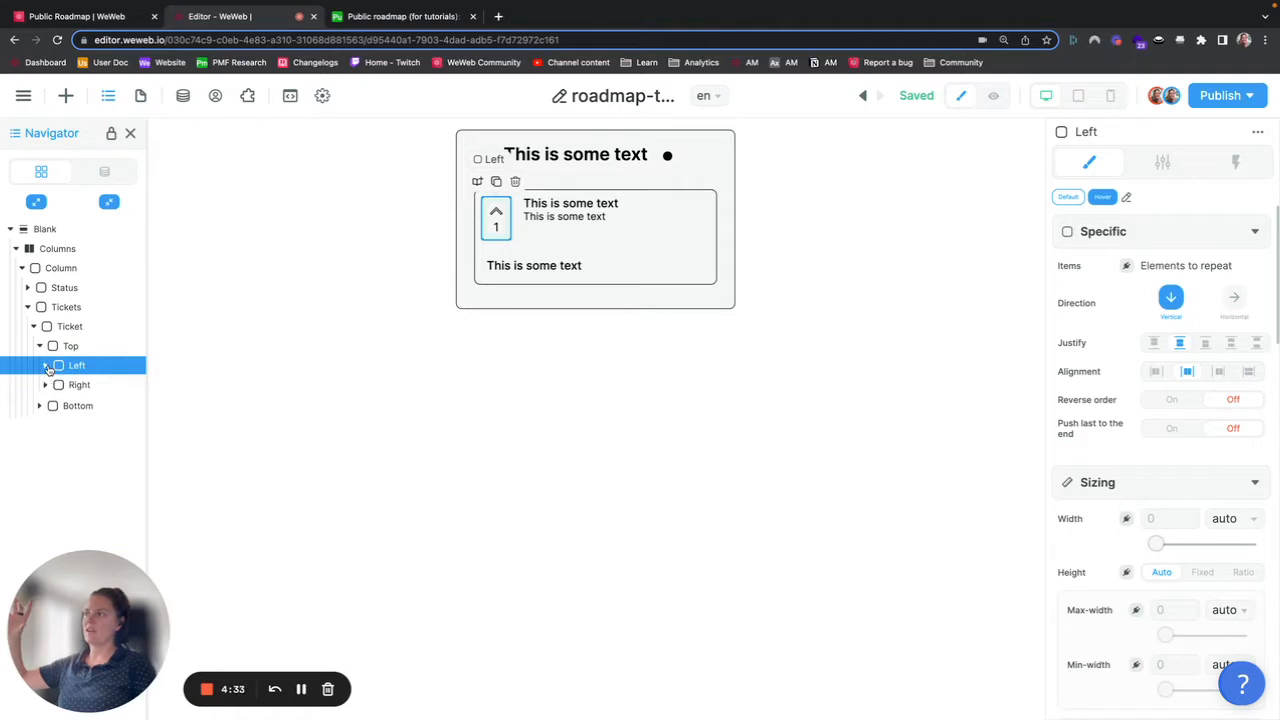
{"action": "left_click", "coordinate": [45, 366]}
{"action": "left_click", "coordinate": [45, 366]}
{"action": "left_click", "coordinate": [45, 386]}
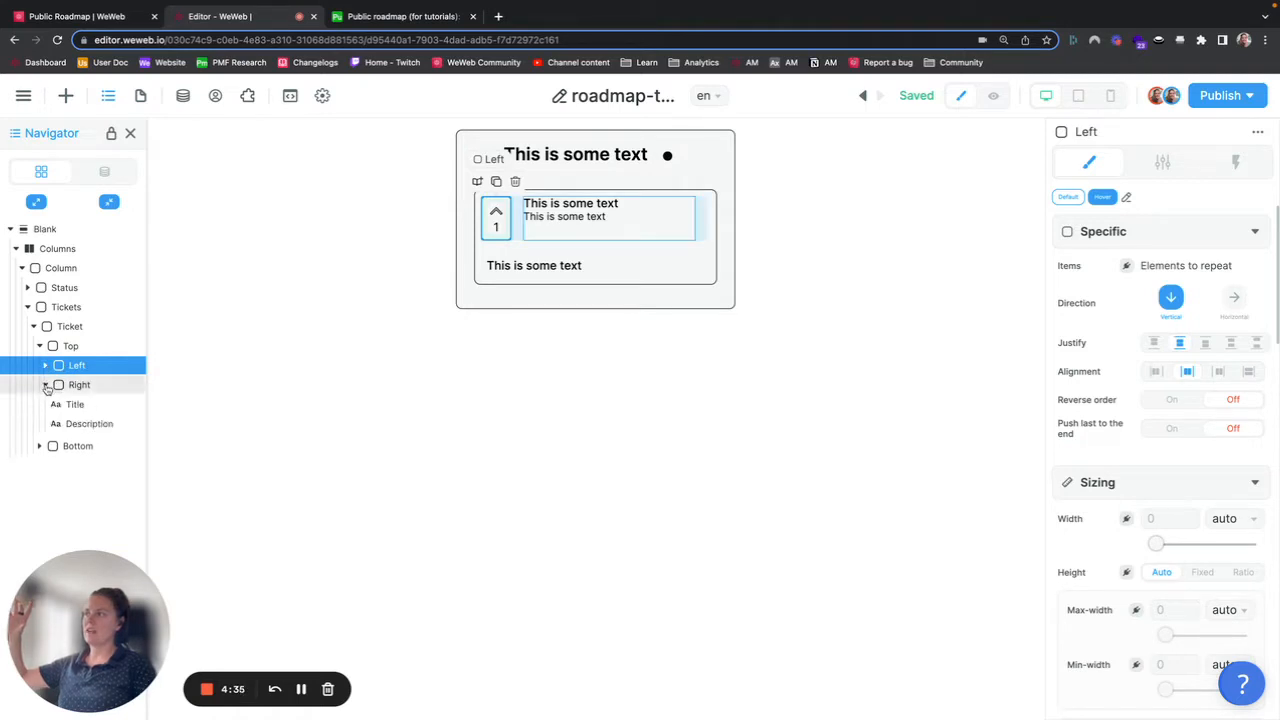
{"action": "left_click", "coordinate": [92, 390]}
{"action": "left_click", "coordinate": [45, 386]}
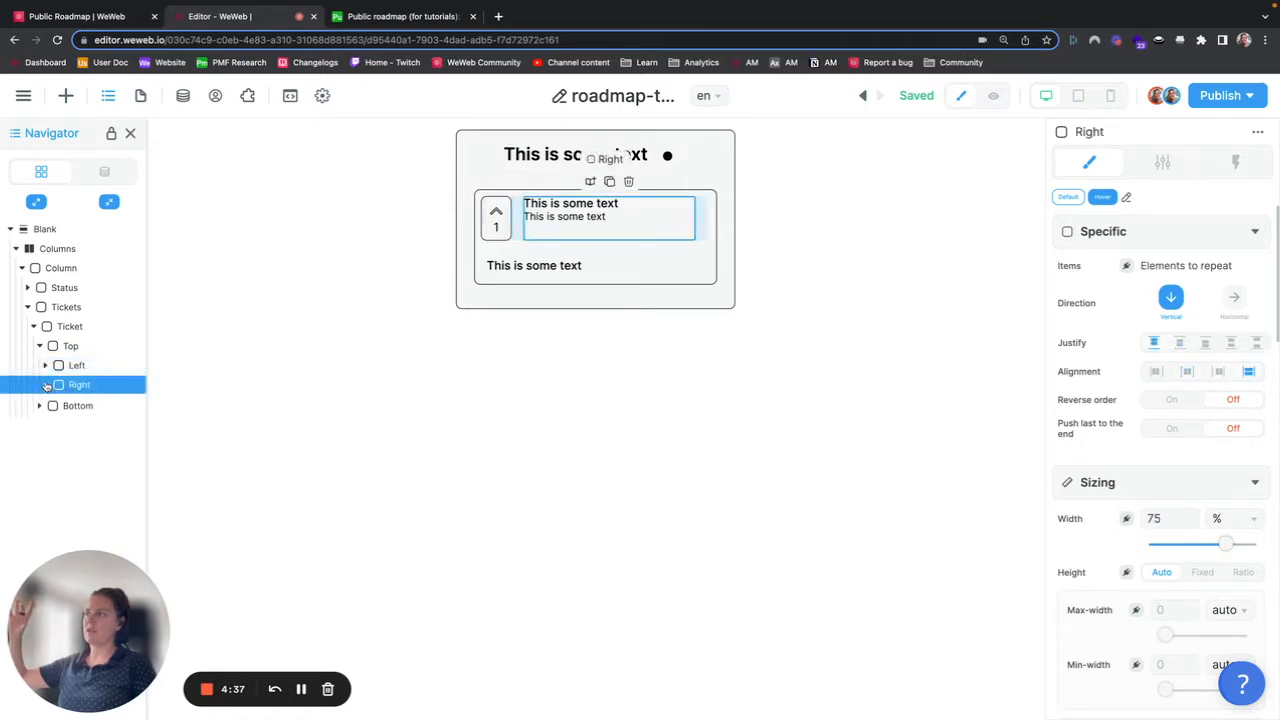
{"action": "left_click", "coordinate": [75, 410]}
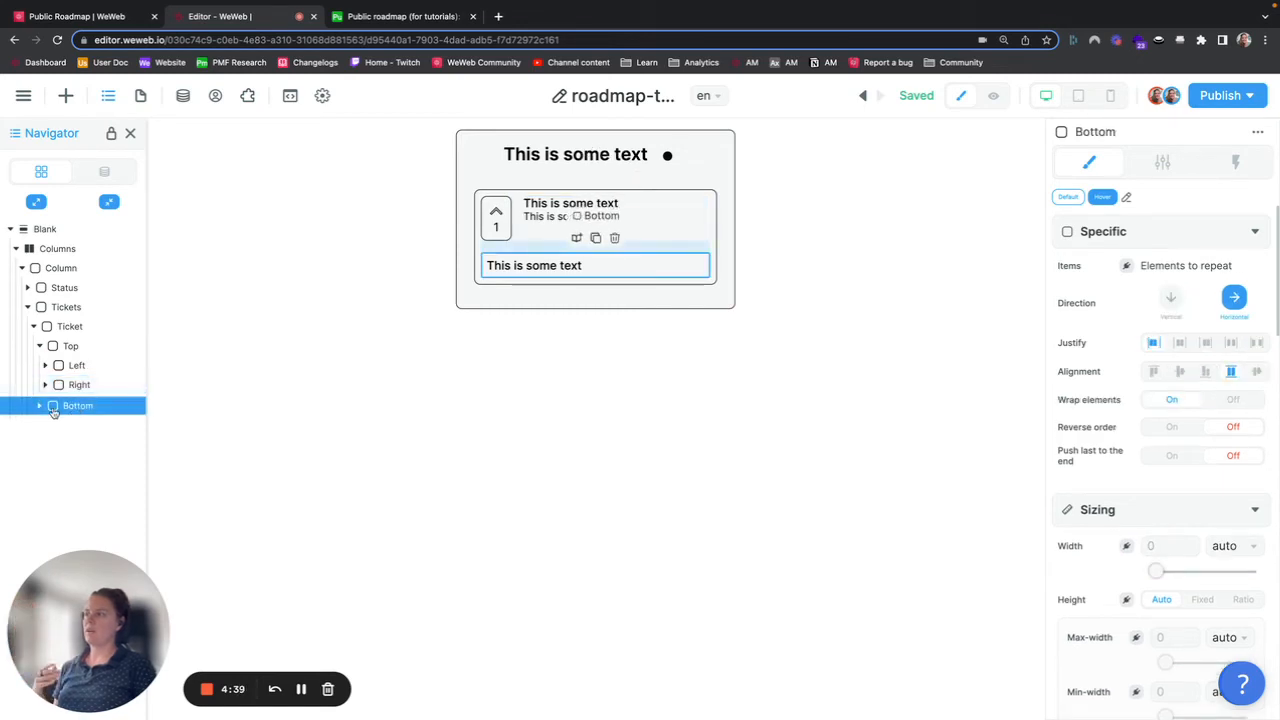
{"action": "left_click", "coordinate": [39, 405]}
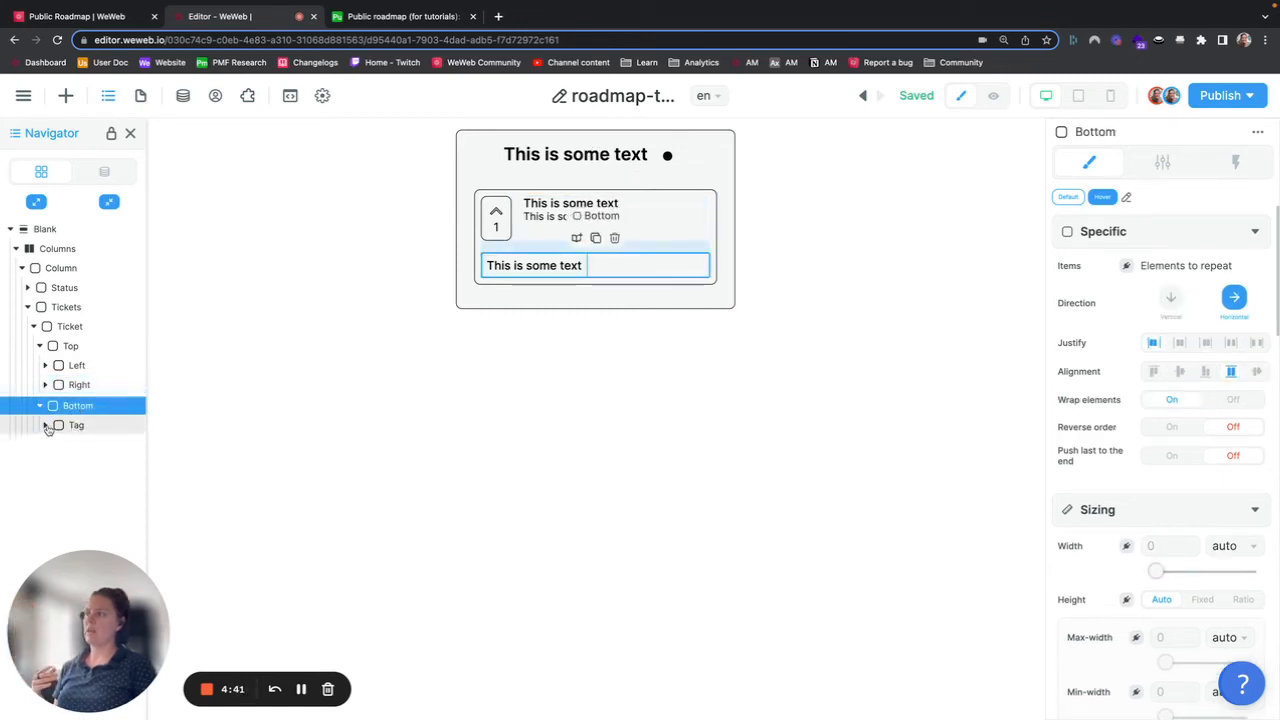
{"action": "left_click", "coordinate": [45, 425]}
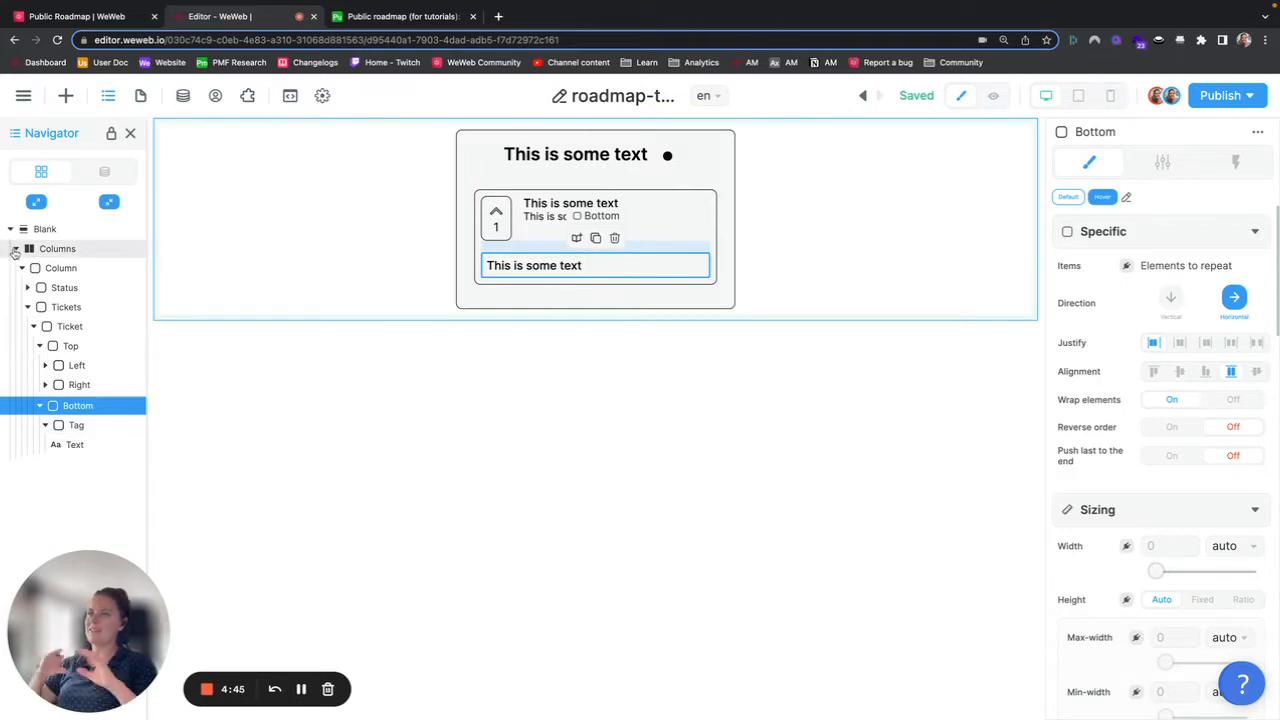
Step: Collapse the Columns tree, select the Columns element, and reopen the data collections panel
{"action": "left_click", "coordinate": [15, 250]}
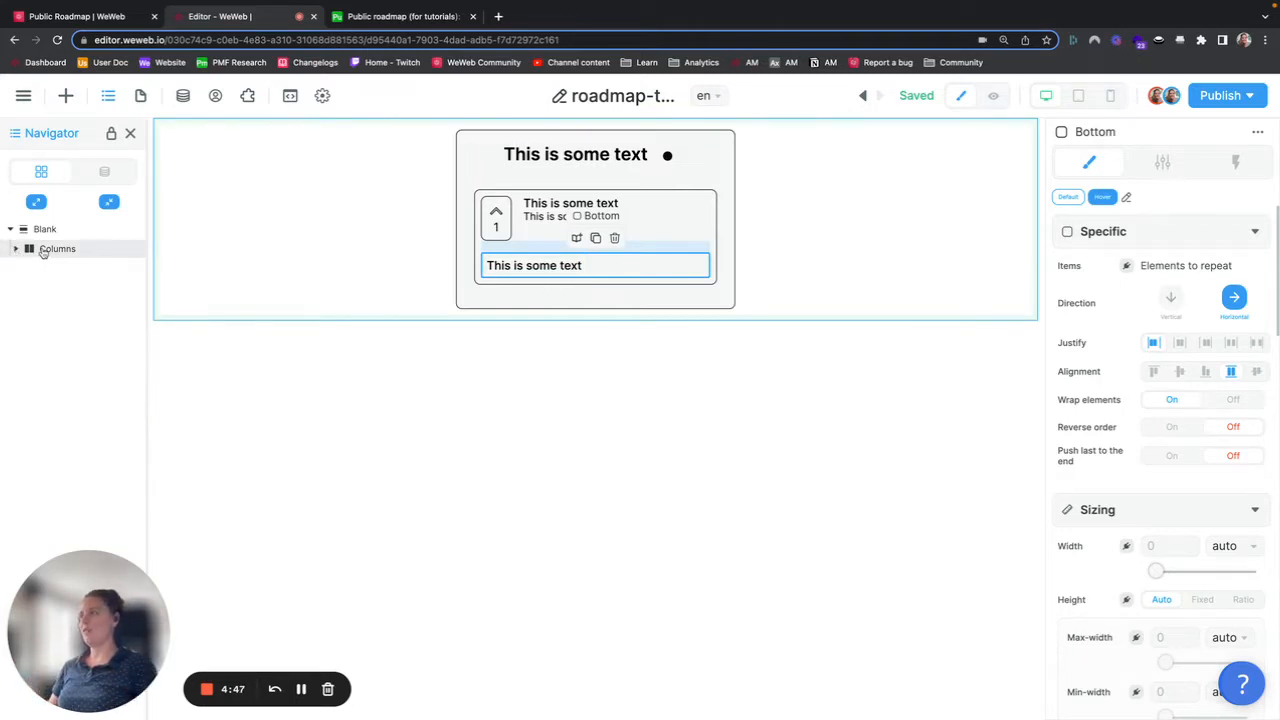
{"action": "left_click", "coordinate": [48, 251]}
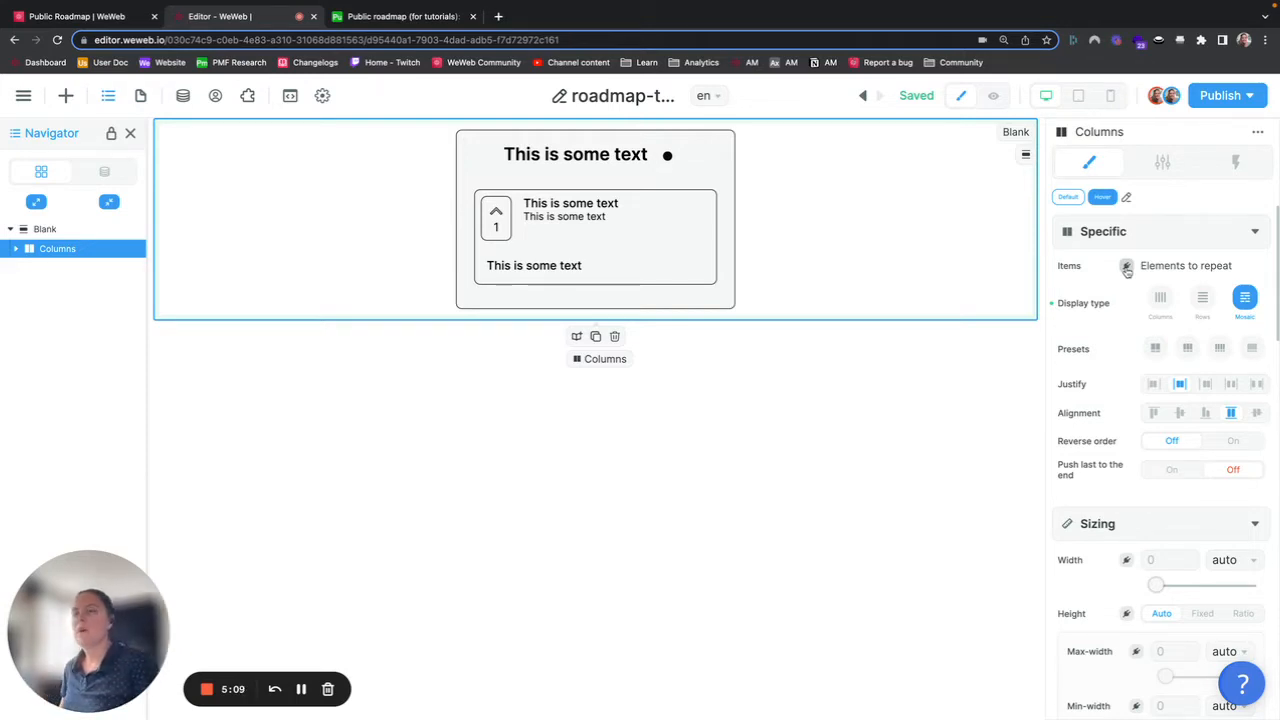
{"action": "left_click", "coordinate": [182, 96]}
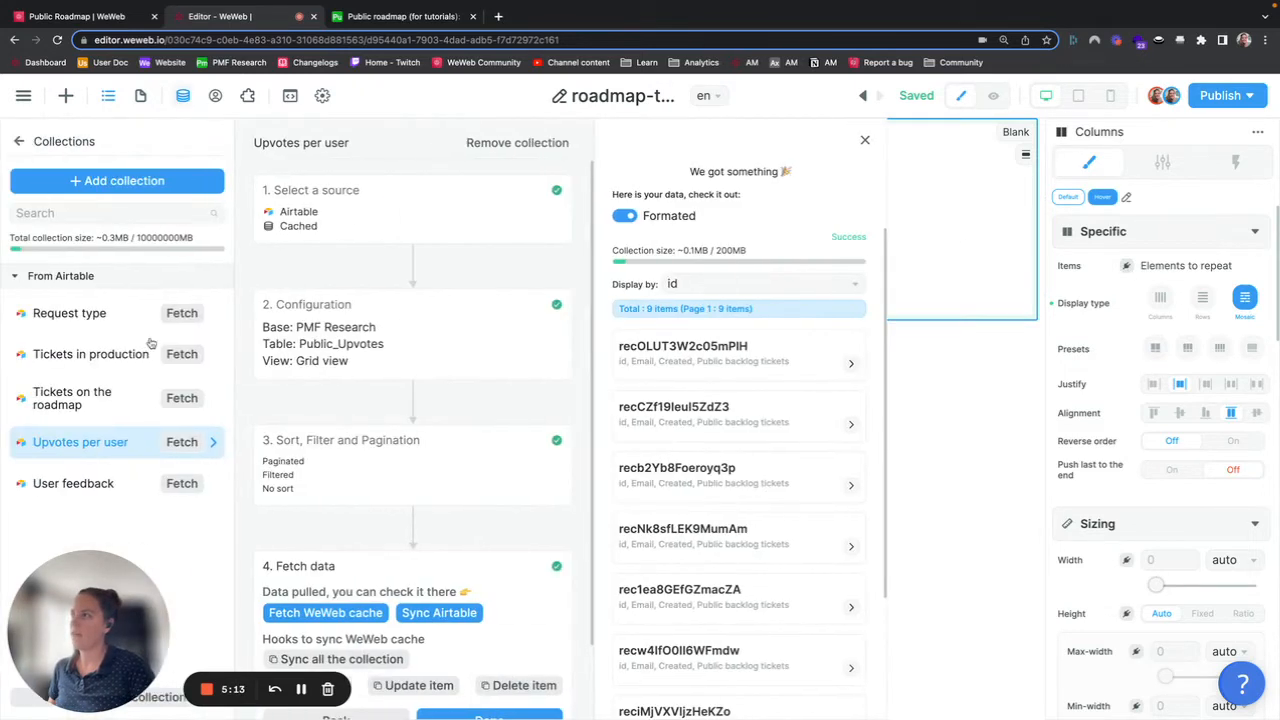
Step: Close the collections panel and bind the Columns element's repeated items to the Tickets on the roadmap collection's data
{"action": "left_click", "coordinate": [930, 360]}
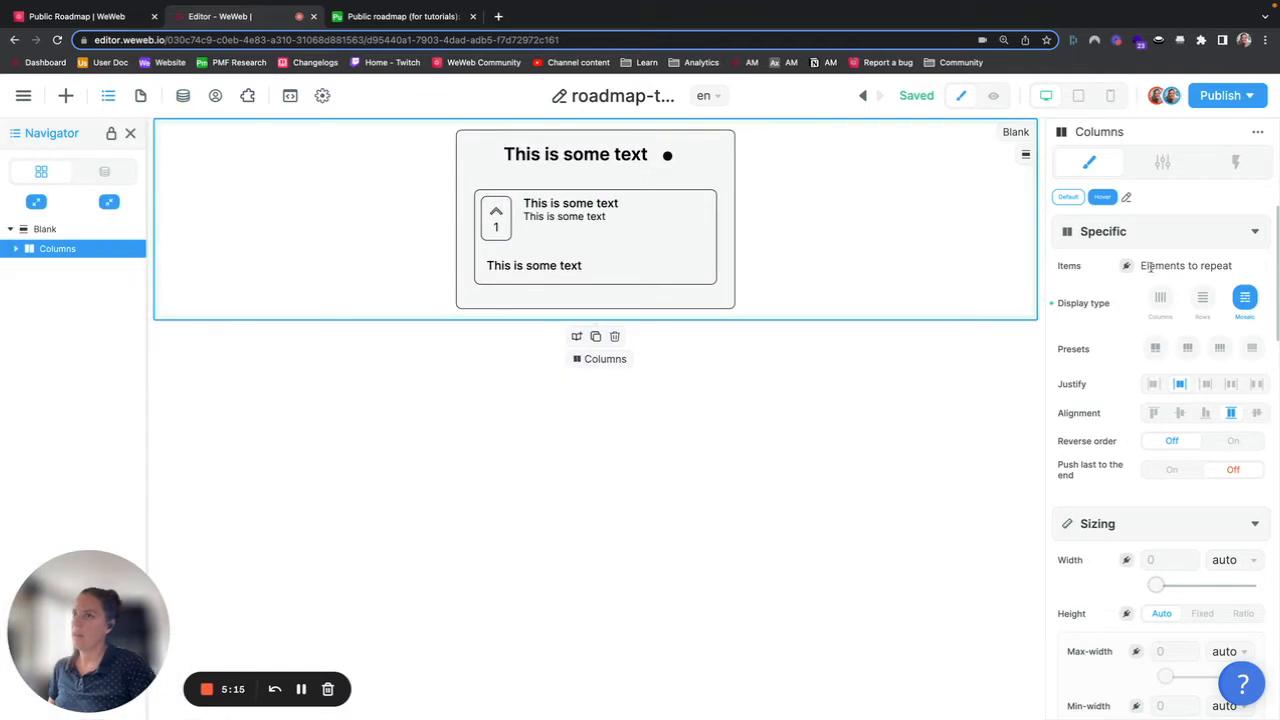
{"action": "left_click", "coordinate": [1127, 266]}
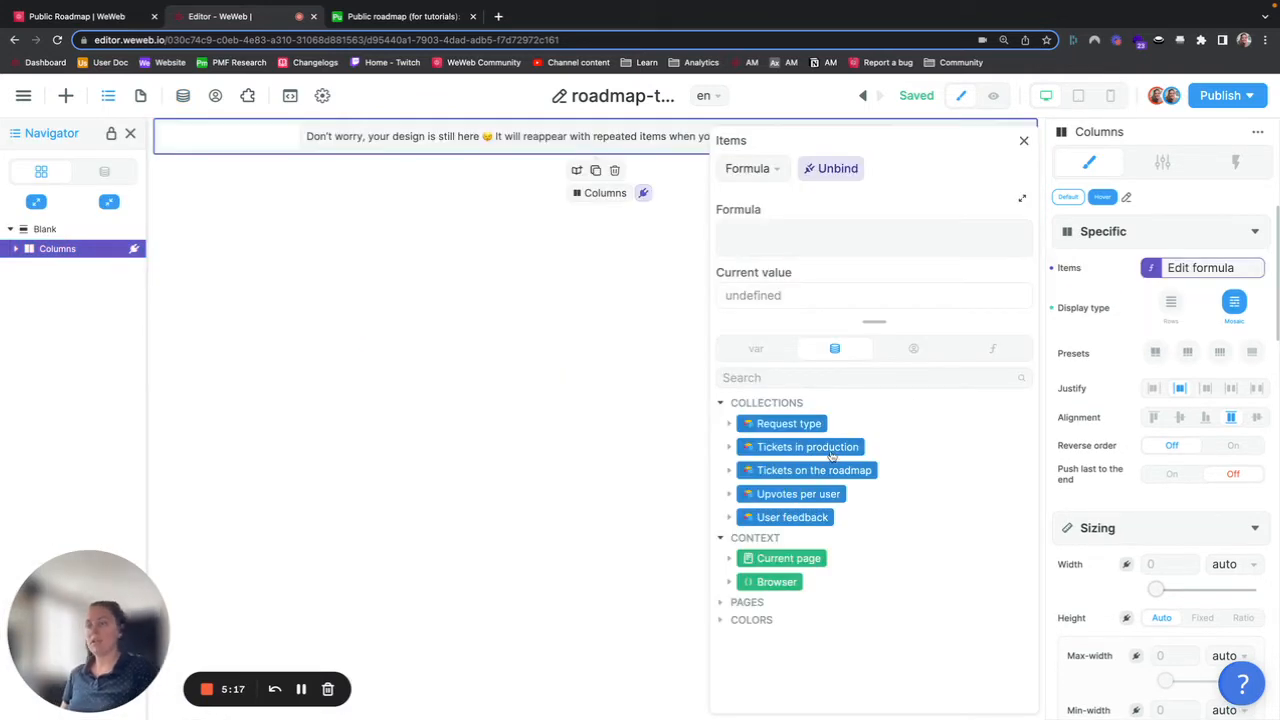
{"action": "left_click", "coordinate": [731, 474]}
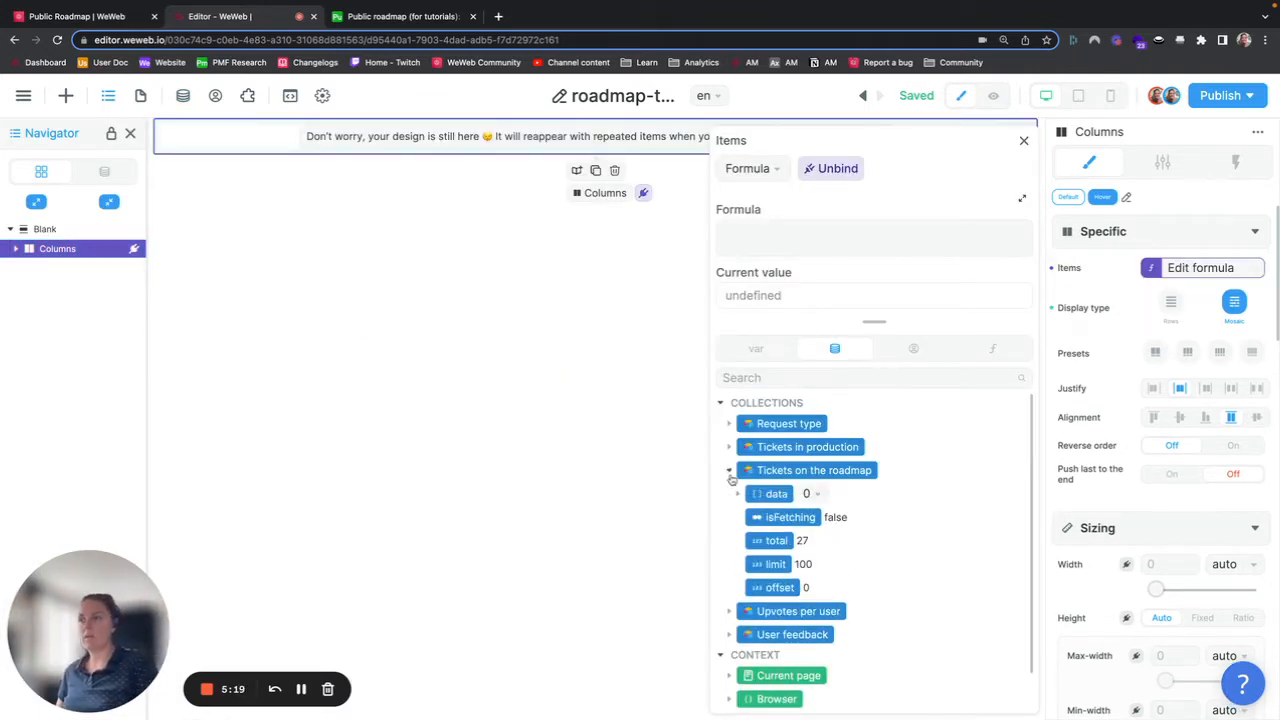
{"action": "left_click", "coordinate": [738, 494]}
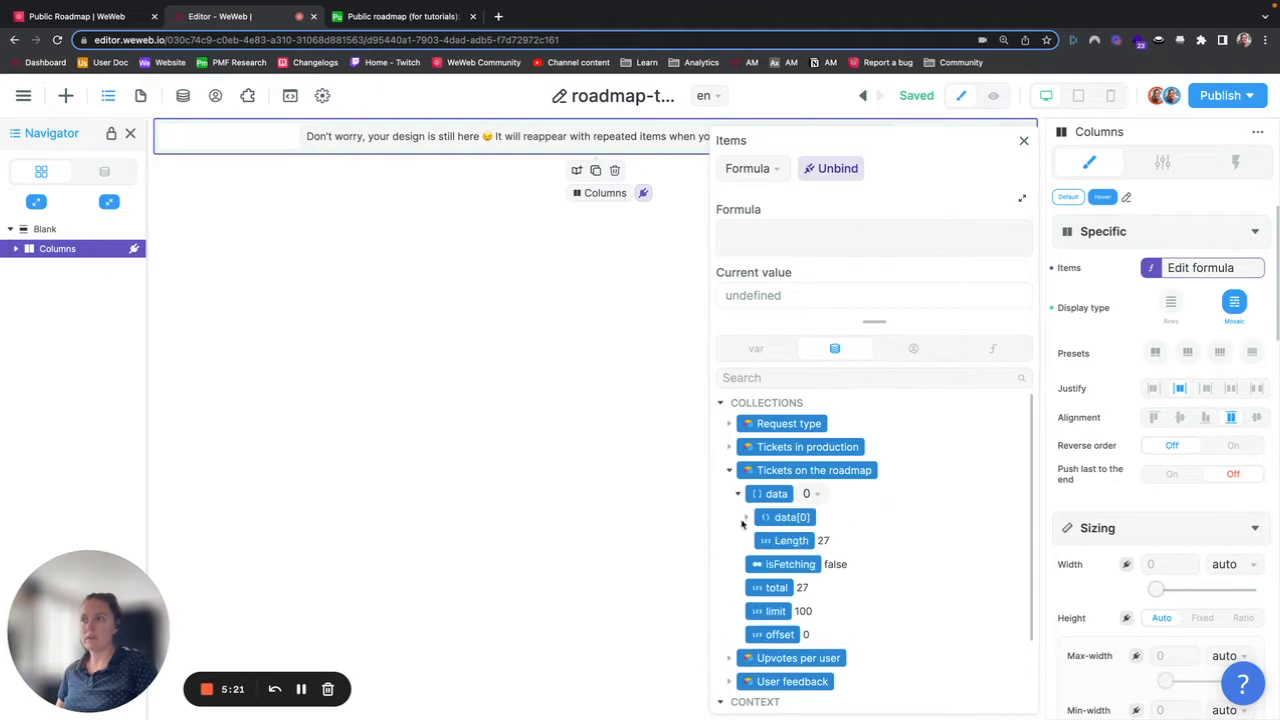
{"action": "left_click", "coordinate": [746, 518]}
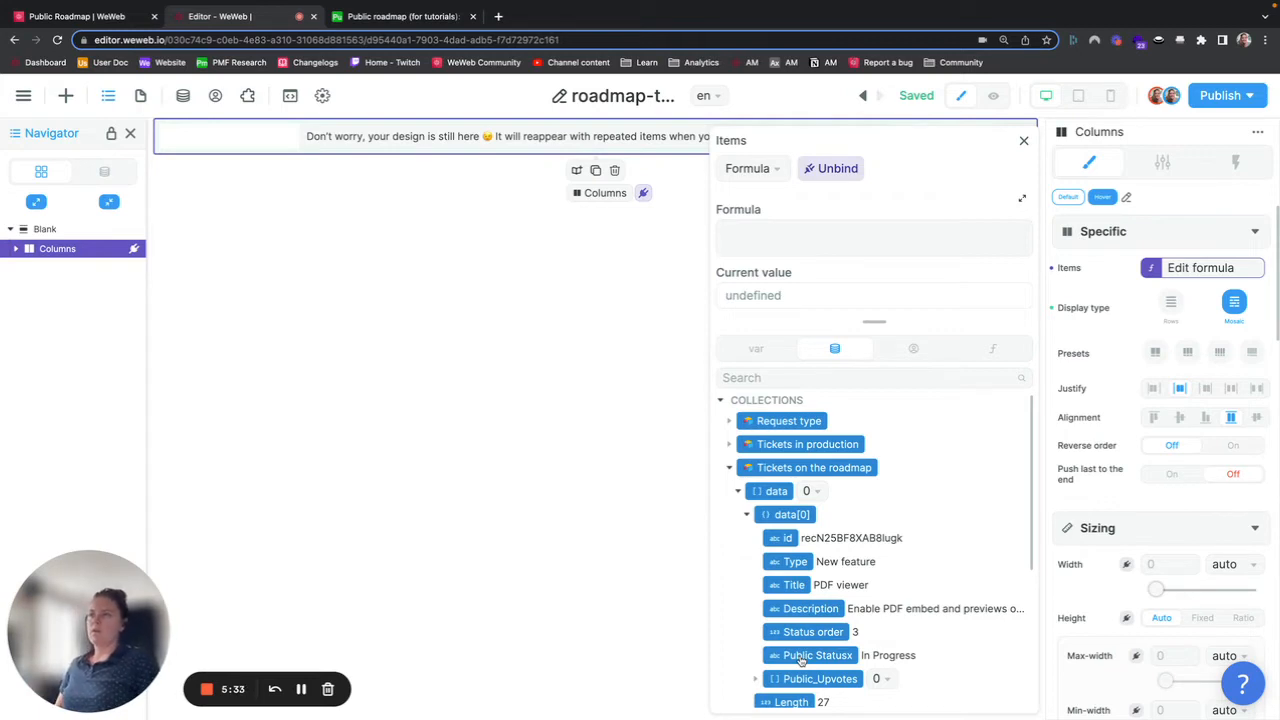
{"action": "left_click", "coordinate": [793, 240]}
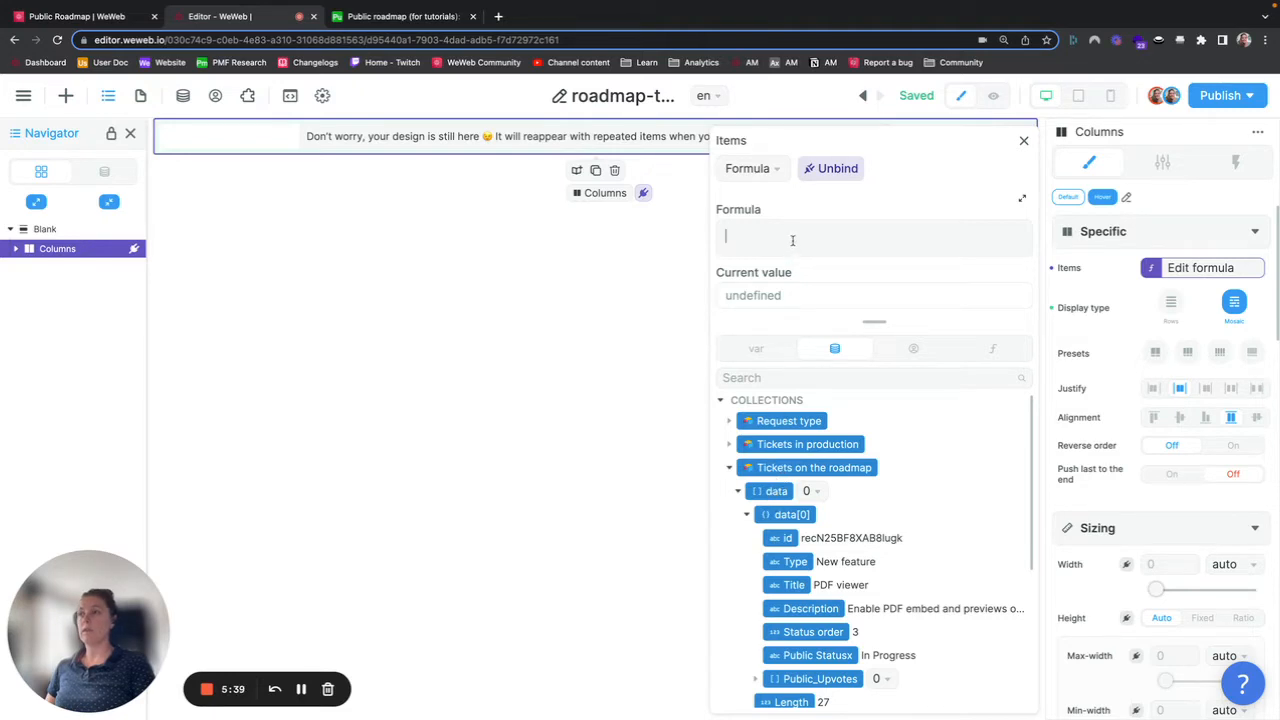
{"action": "left_click", "coordinate": [776, 492]}
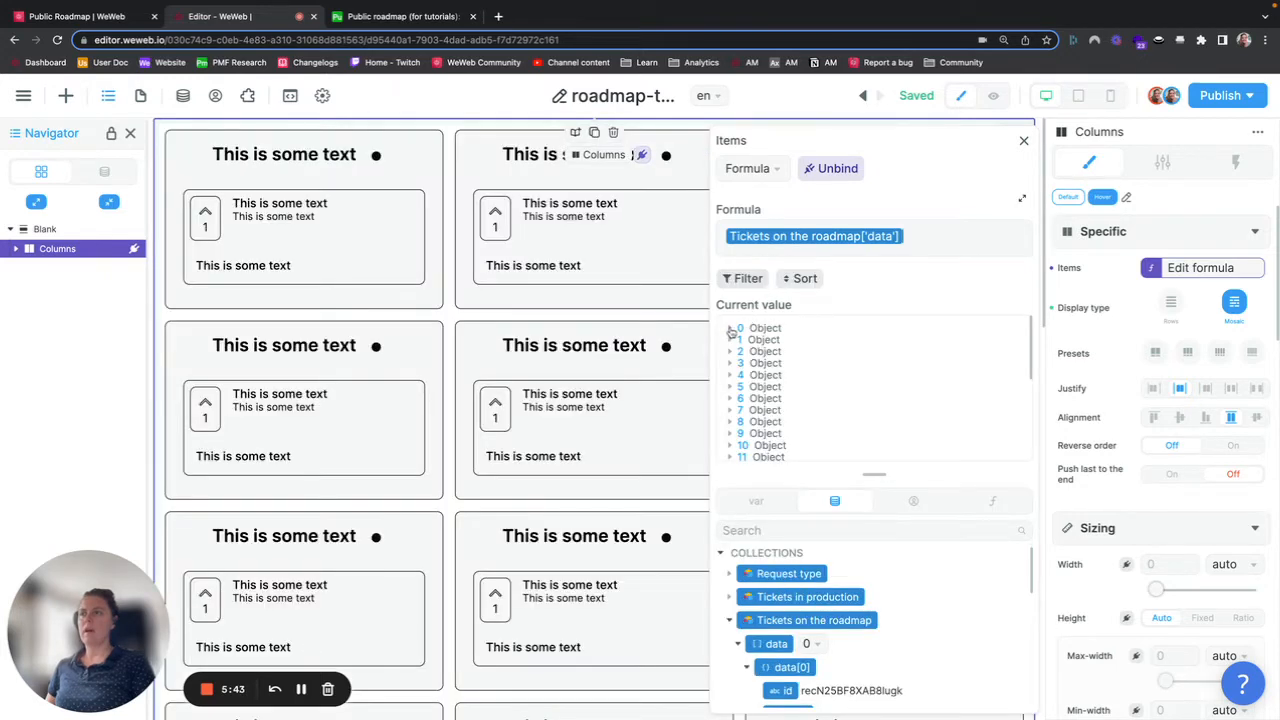
Step: Wrap the items formula in rollup to return each ticket's "Public Statusx" value from the roadmap data
{"action": "left_click", "coordinate": [732, 329]}
{"action": "left_click", "coordinate": [731, 330]}
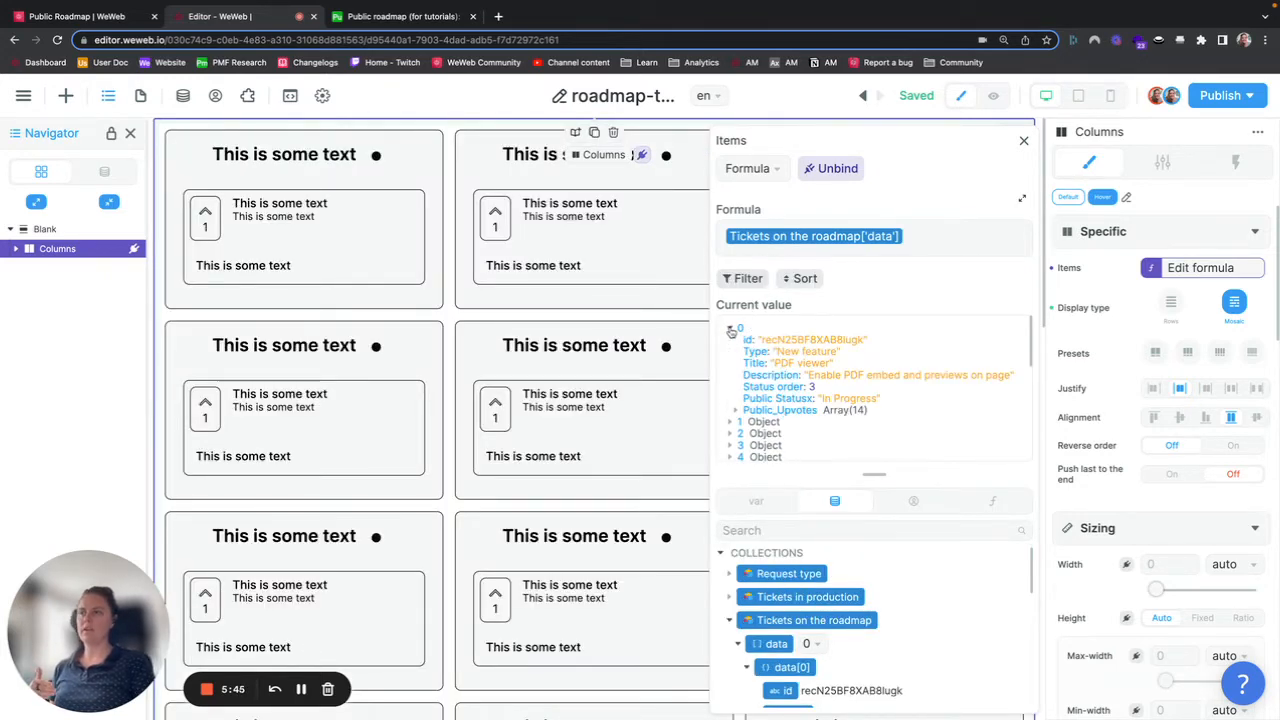
{"action": "left_click", "coordinate": [732, 329]}
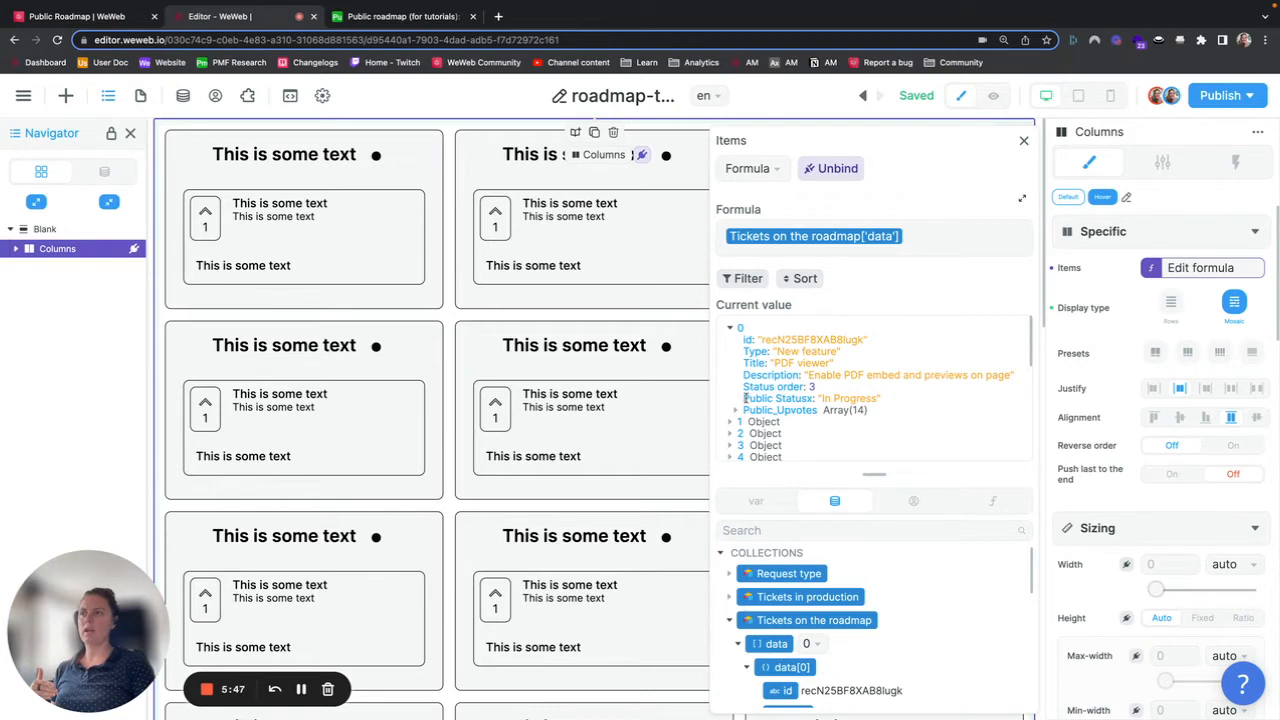
{"action": "left_click_drag", "start_coordinate": [744, 398], "coordinate": [885, 403]}
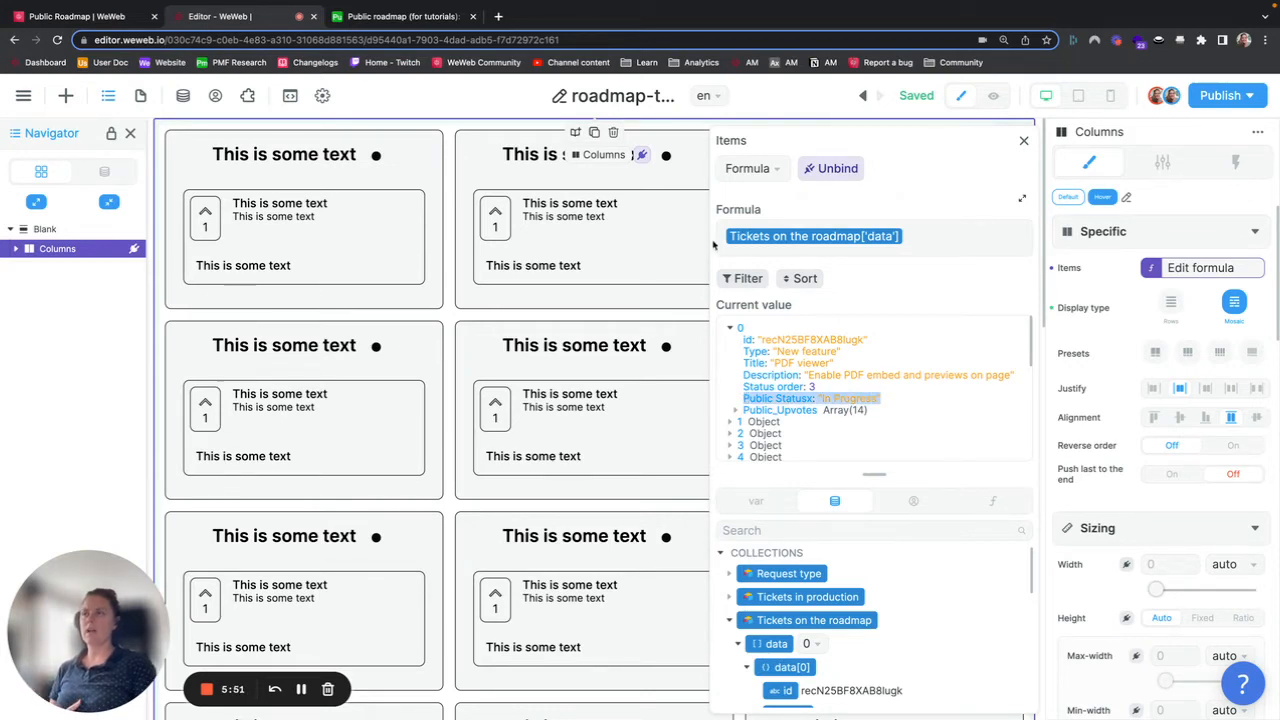
{"action": "left_click", "coordinate": [721, 236]}
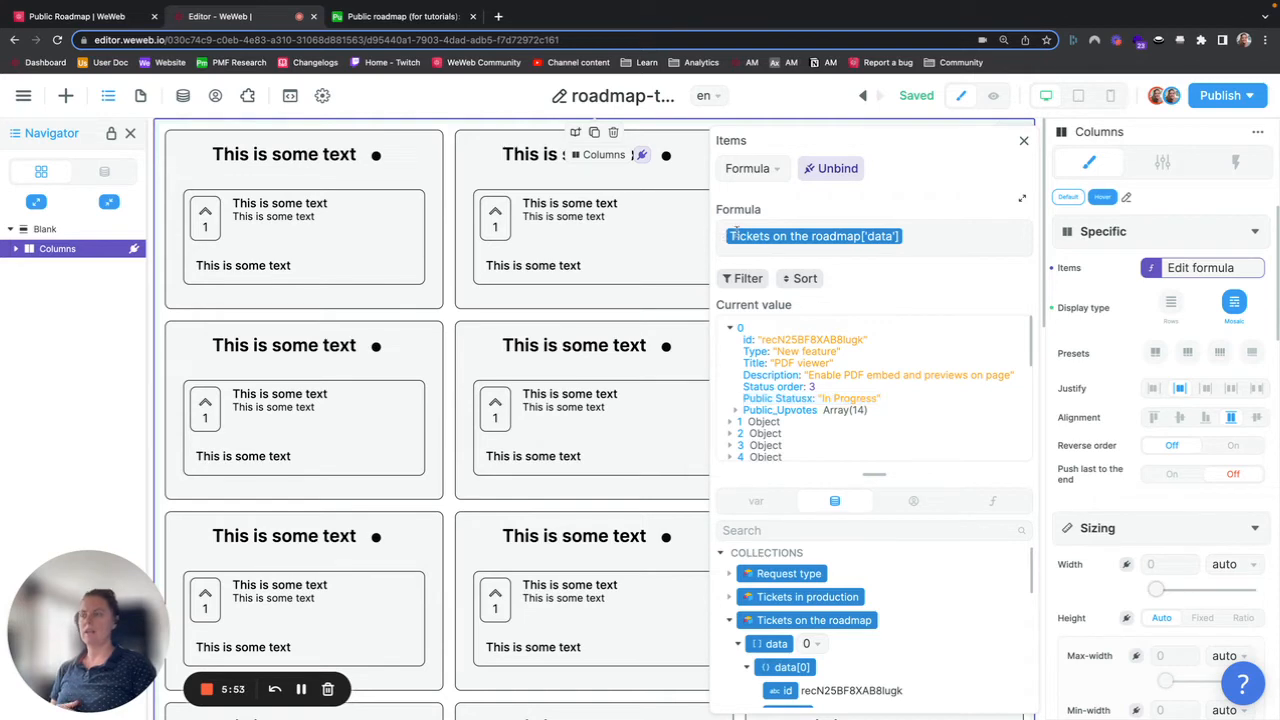
{"action": "type", "text": "rollup ("}
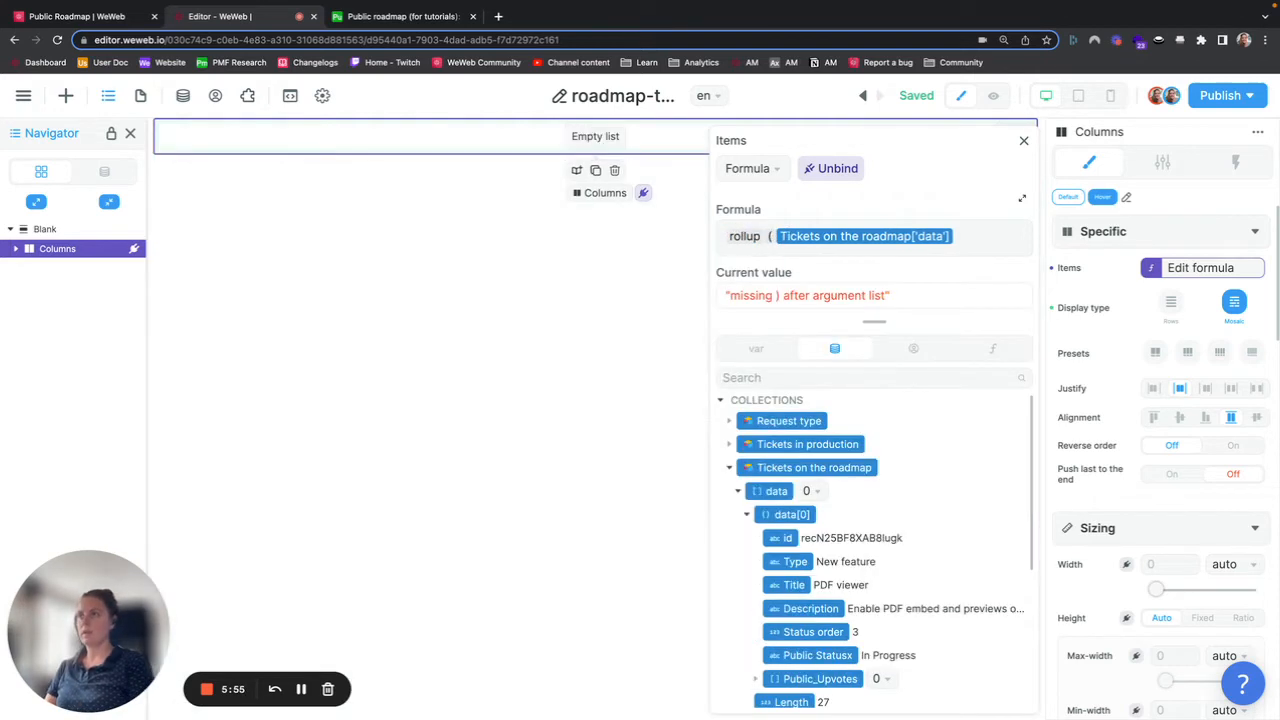
{"action": "mouse_move", "coordinate": [742, 235]}
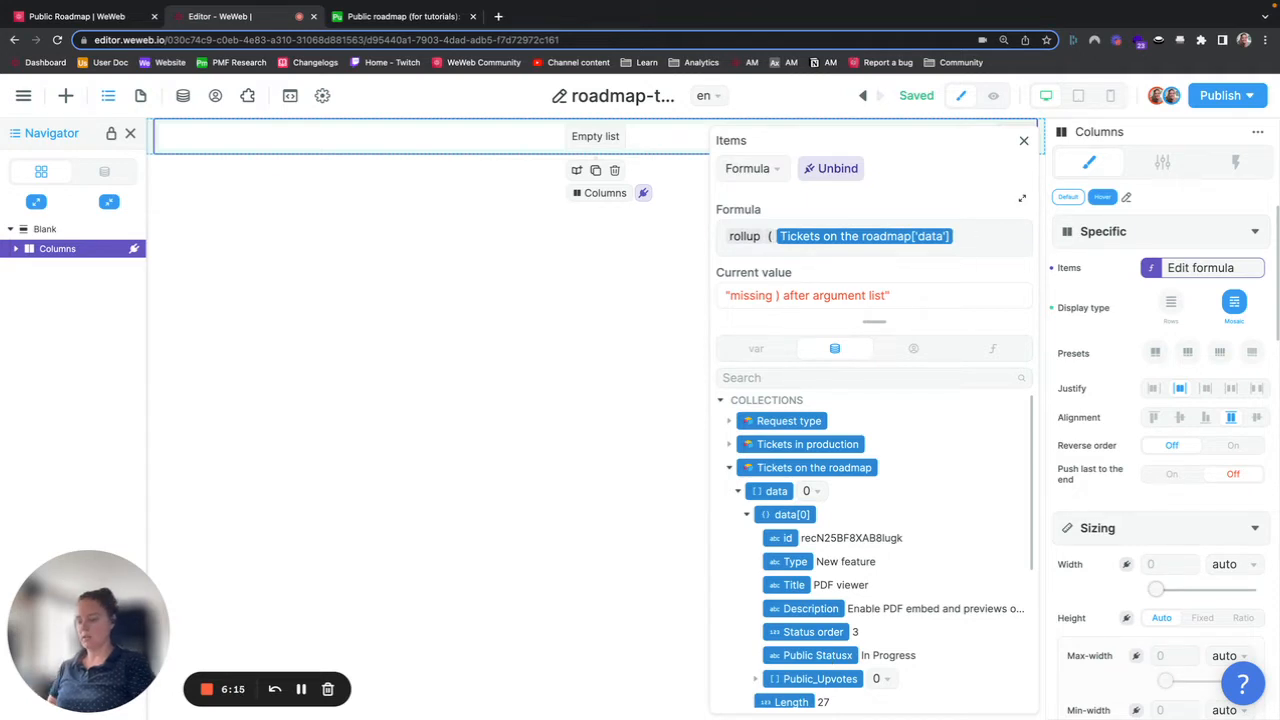
{"action": "type", "text": "blic S"}
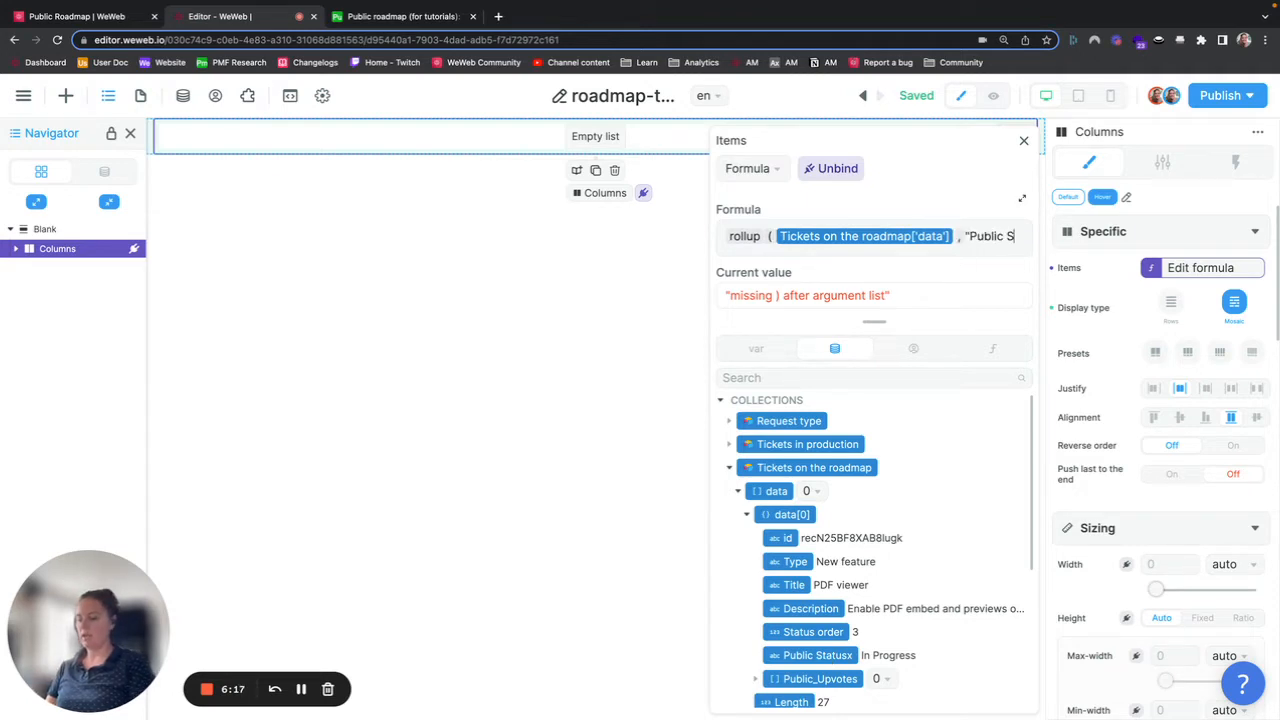
{"action": "type", "text": "tatus"}
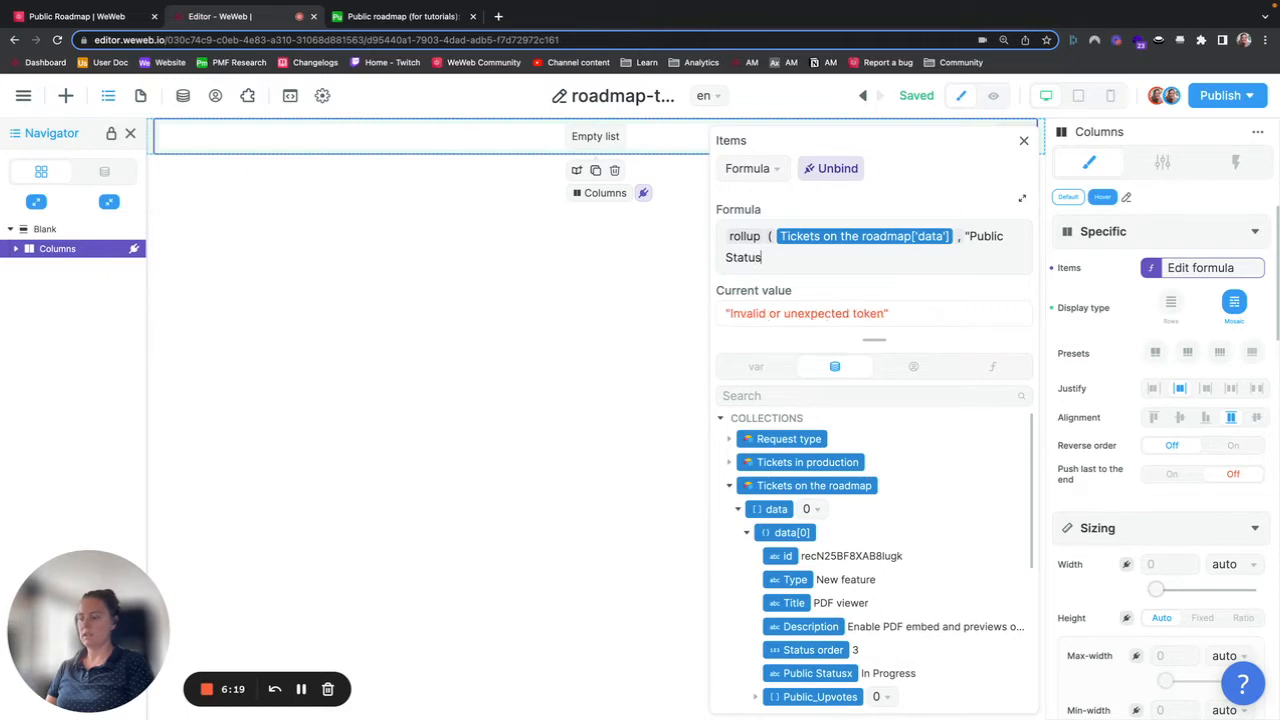
{"action": "type", "text": "x\""}
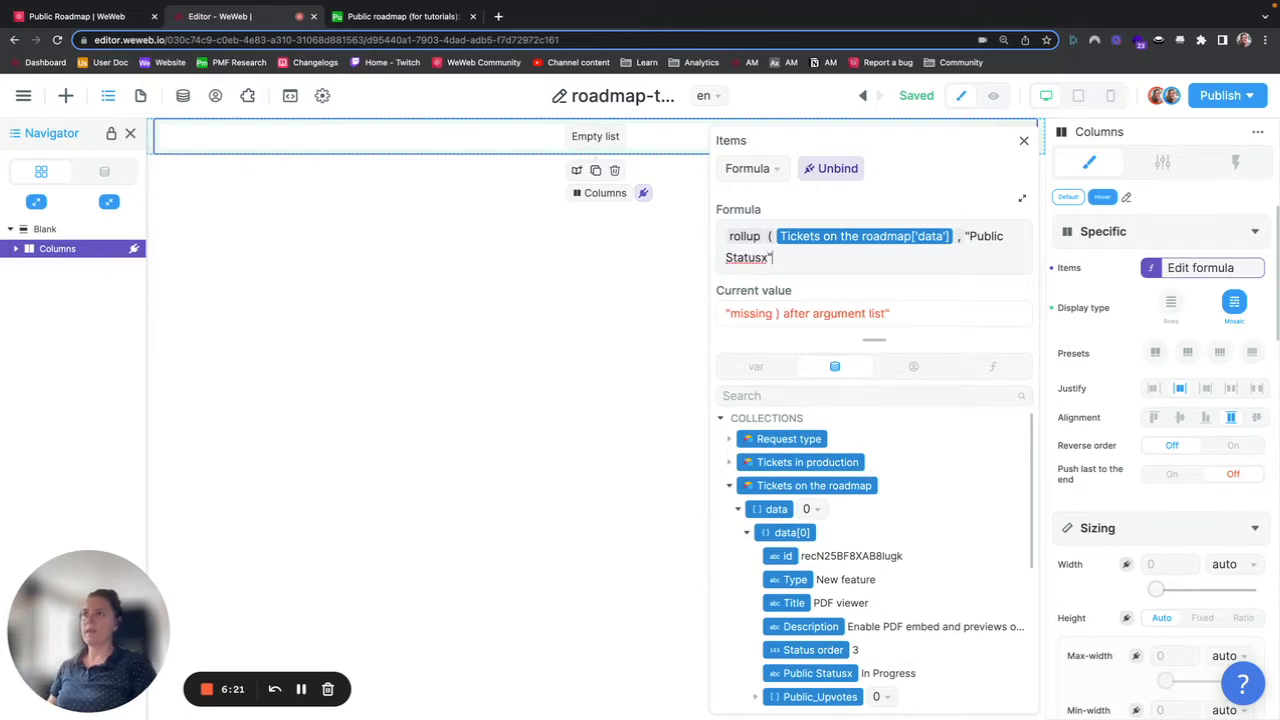
{"action": "type", "text": " )"}
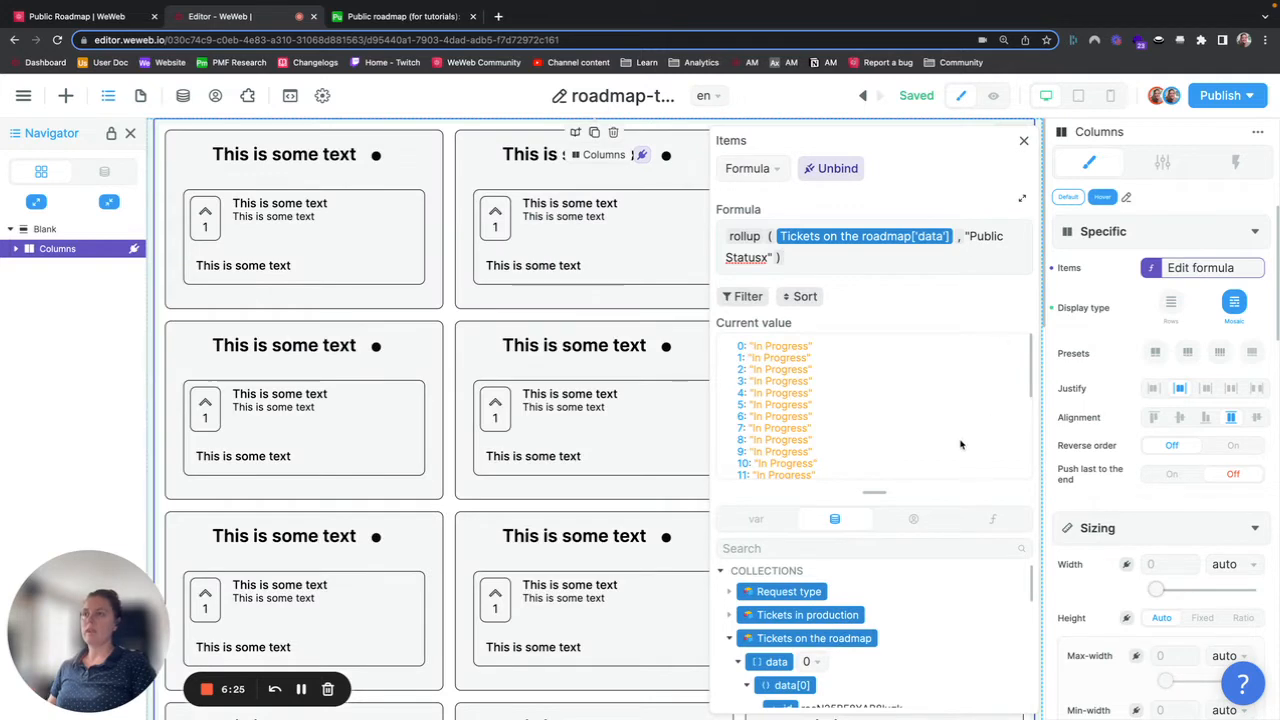
Step: Examine the rolled-up status values and the ticket fields, comparing them with the Airtable Tickets table
{"action": "scroll", "coordinate": [960, 444], "scroll_direction": "down", "scroll_amount": 2}
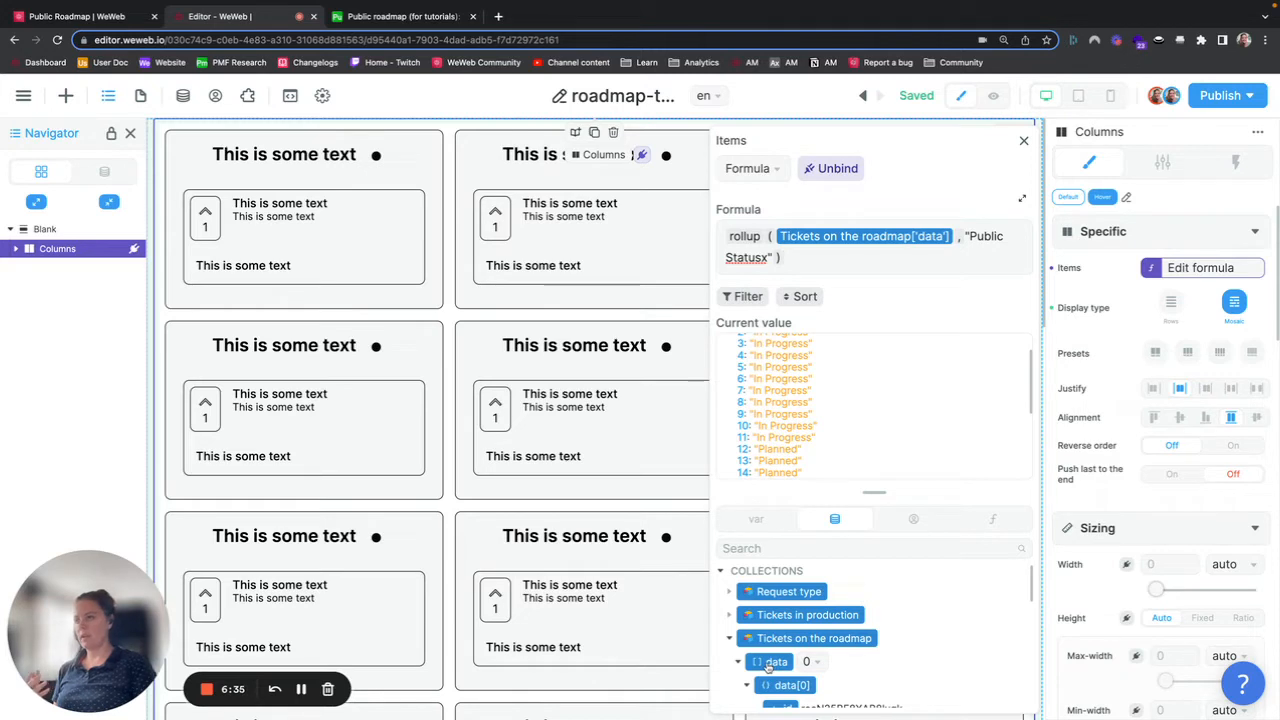
{"action": "scroll", "coordinate": [765, 665], "scroll_direction": "down", "scroll_amount": 1}
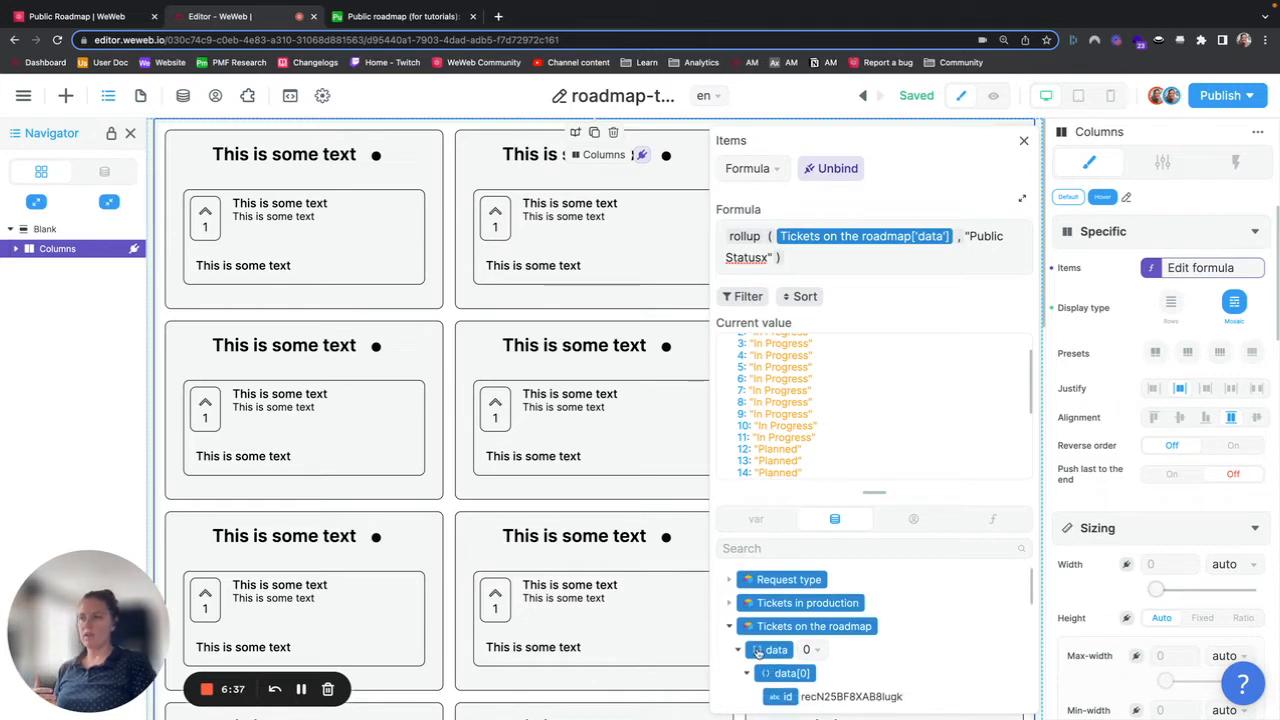
{"action": "left_click", "coordinate": [746, 676]}
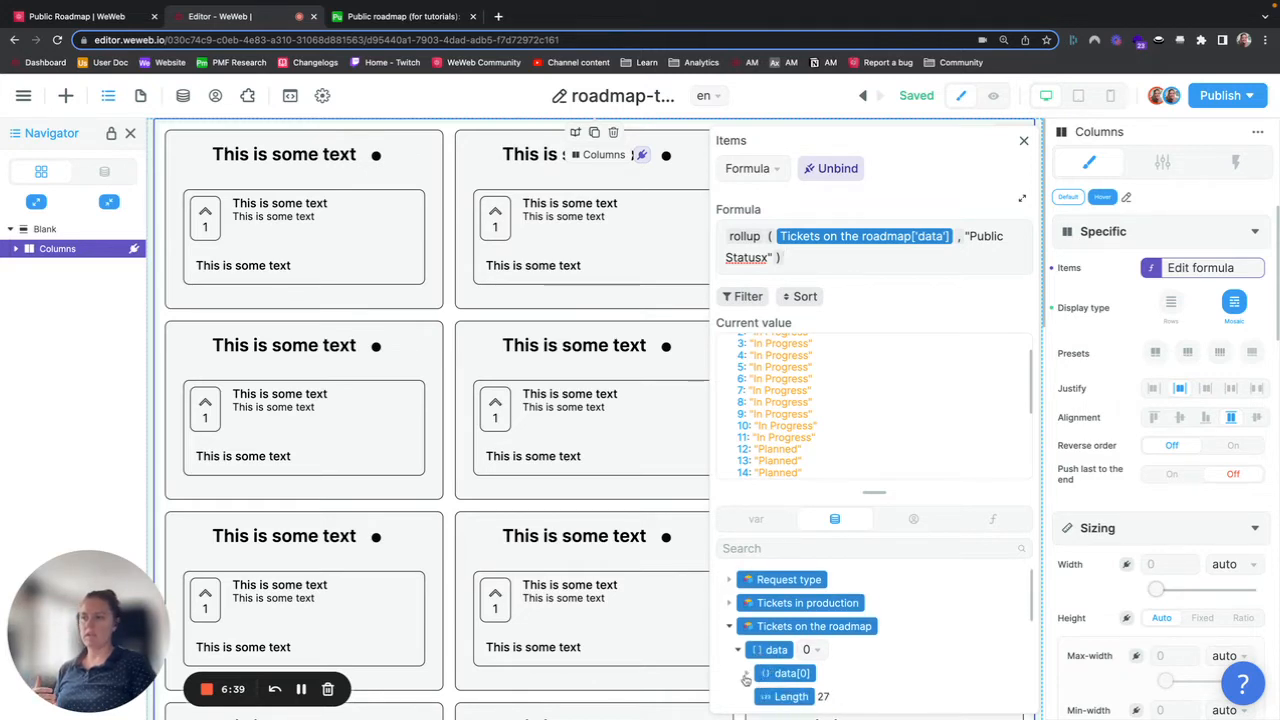
{"action": "left_click", "coordinate": [746, 678]}
{"action": "scroll", "coordinate": [780, 650], "scroll_direction": "down", "scroll_amount": 2}
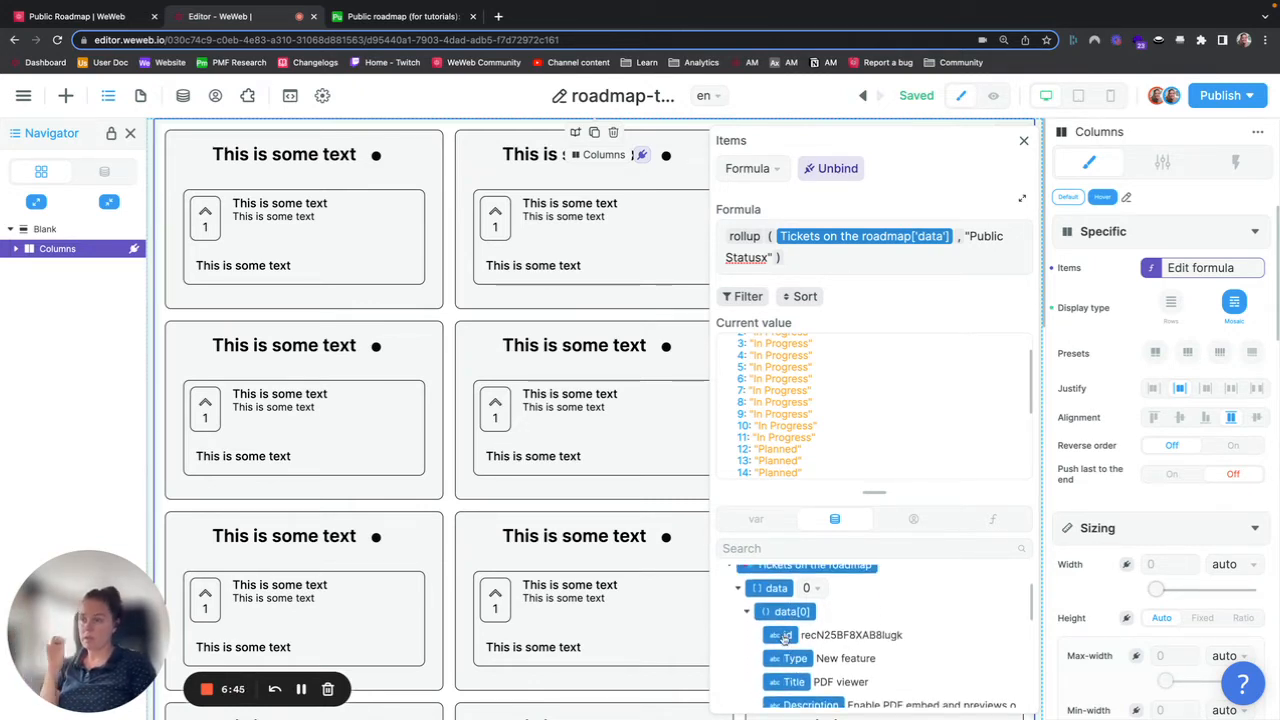
{"action": "left_click", "coordinate": [405, 16]}
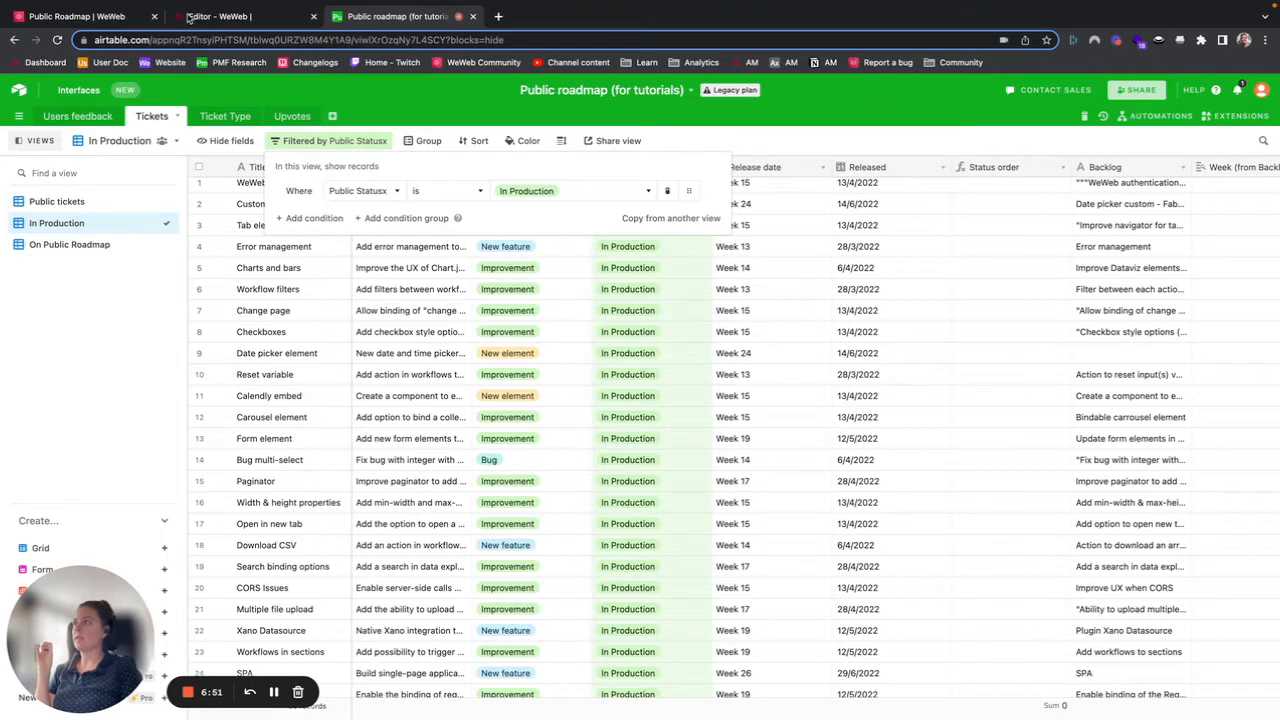
{"action": "left_click", "coordinate": [190, 17]}
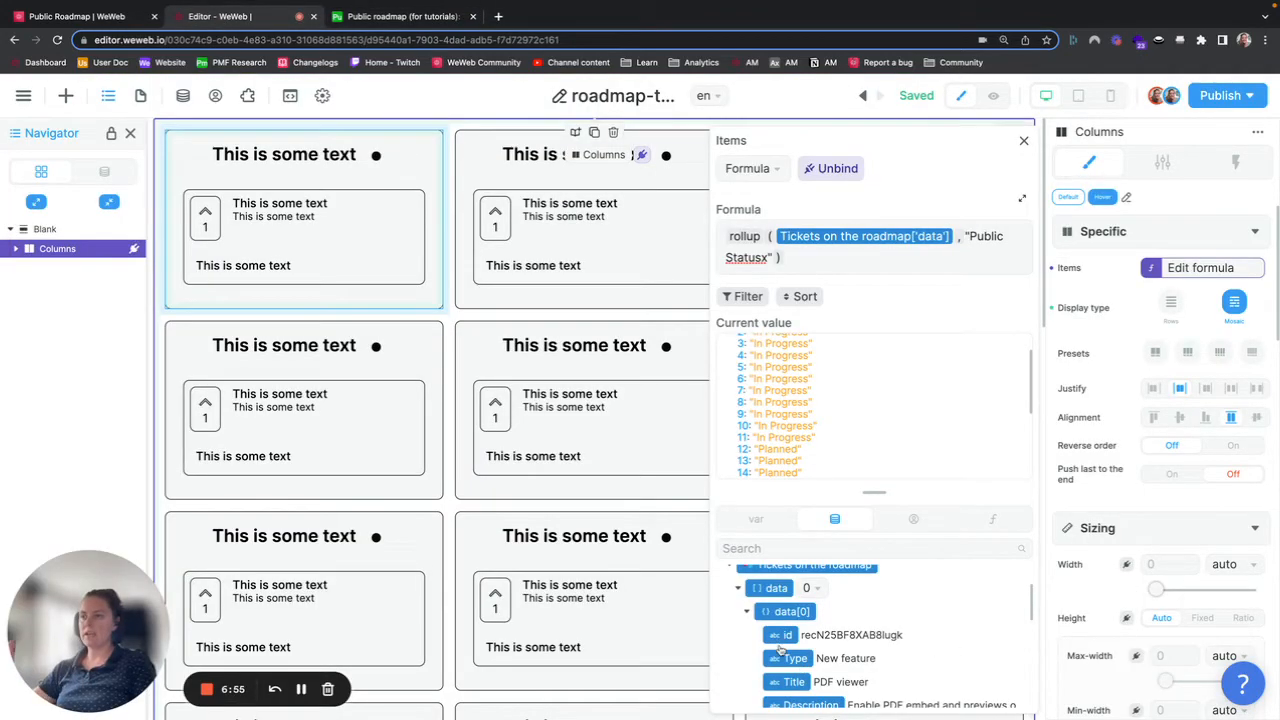
{"action": "scroll", "coordinate": [783, 685], "scroll_direction": "down", "scroll_amount": 2}
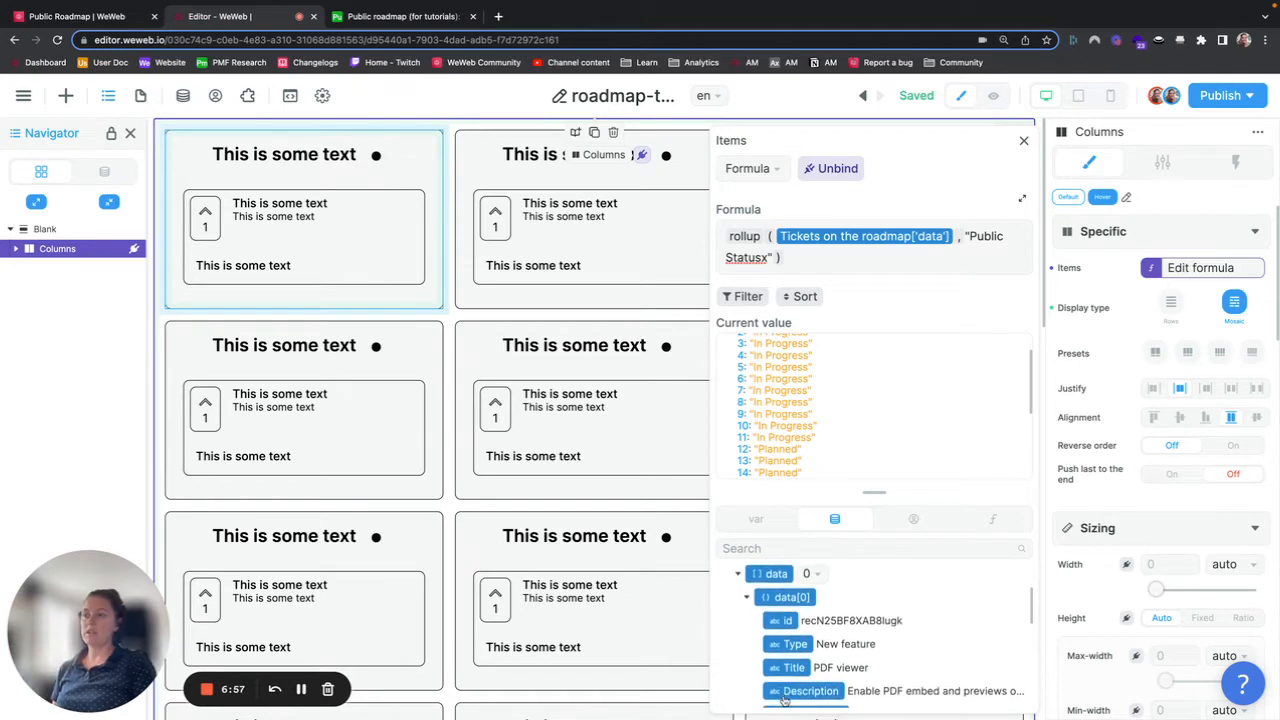
{"action": "scroll", "coordinate": [785, 702], "scroll_direction": "down", "scroll_amount": 2}
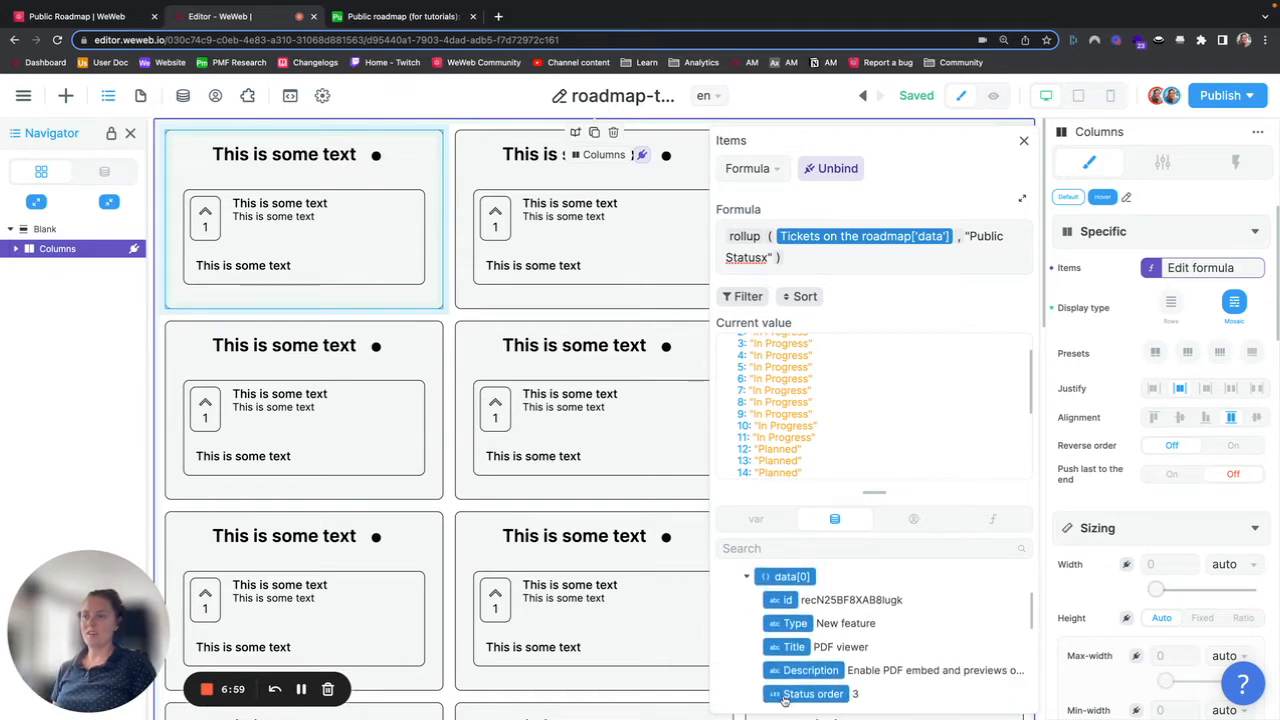
{"action": "scroll", "coordinate": [786, 698], "scroll_direction": "down", "scroll_amount": 1}
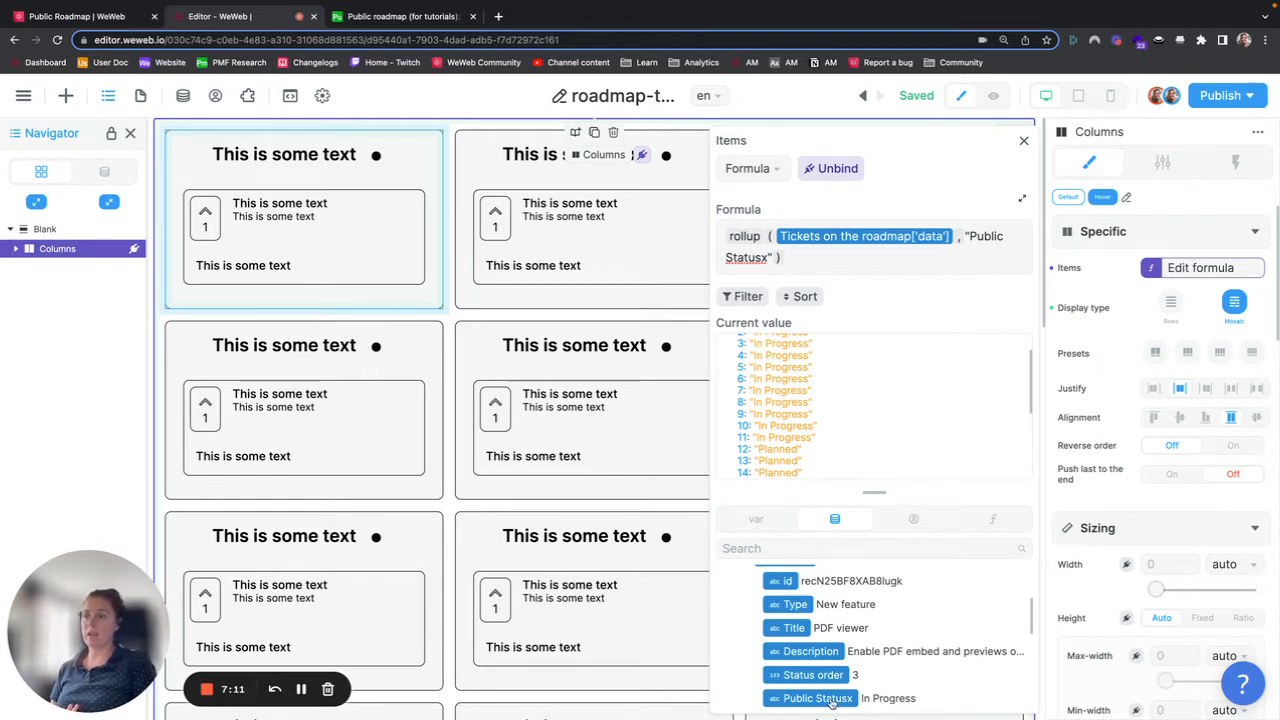
{"action": "mouse_move", "coordinate": [744, 236]}
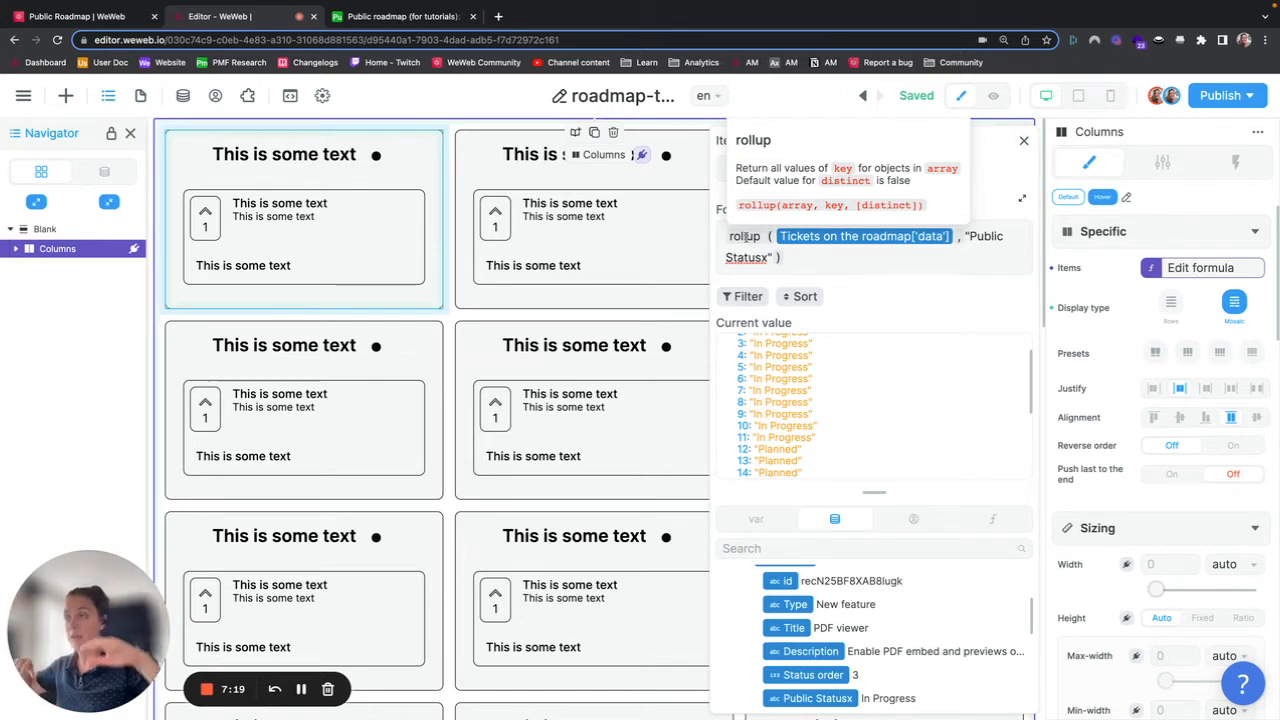
{"action": "scroll", "coordinate": [820, 385], "scroll_direction": "down", "scroll_amount": 2}
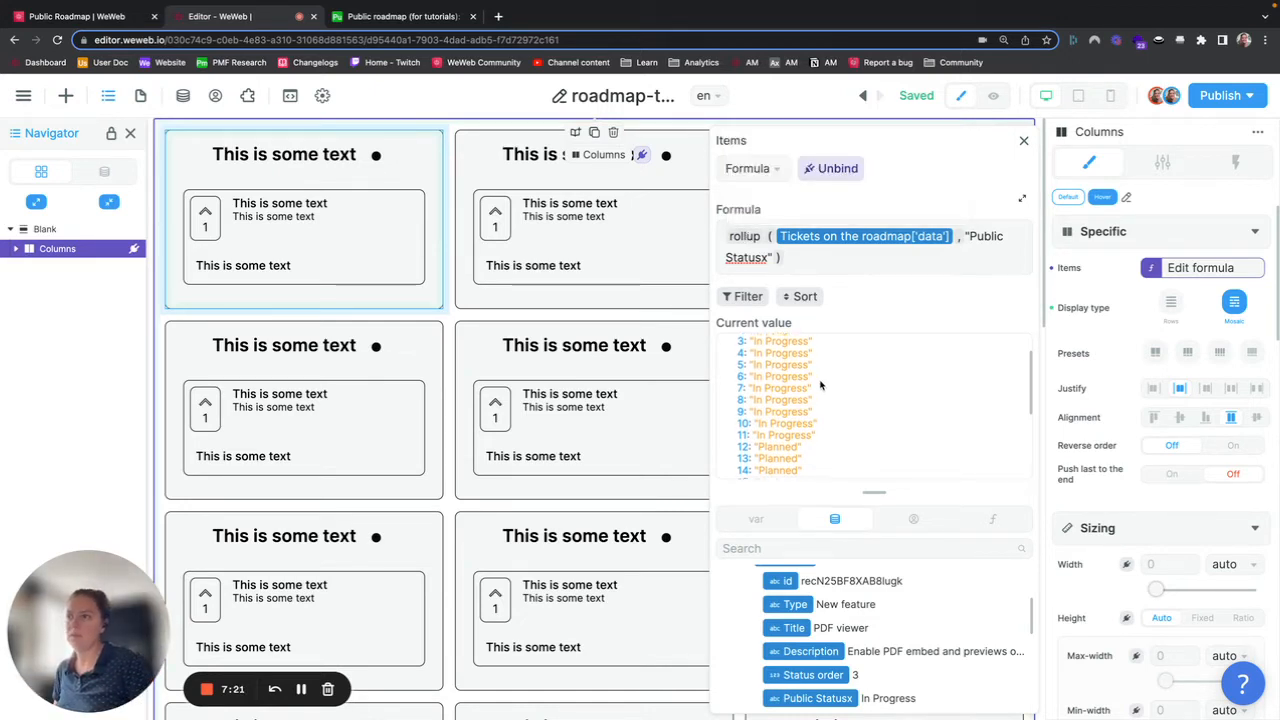
{"action": "scroll", "coordinate": [820, 385], "scroll_direction": "down", "scroll_amount": 1}
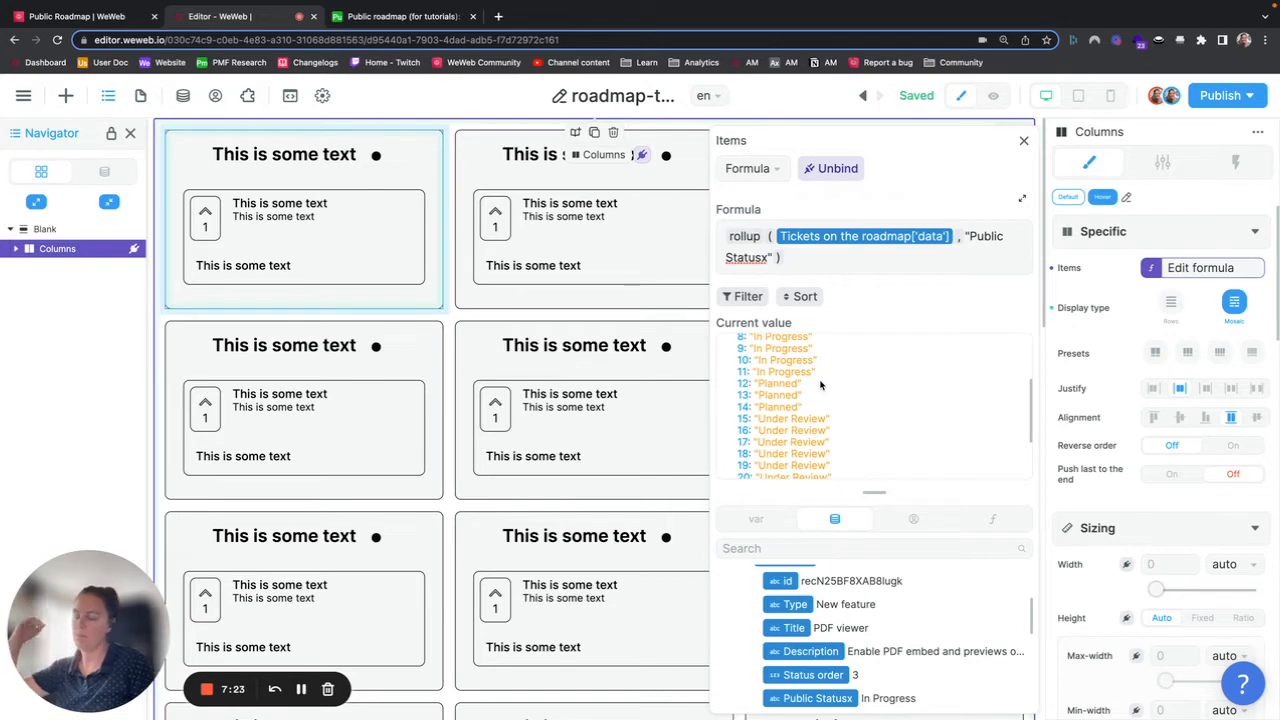
{"action": "scroll", "coordinate": [820, 385], "scroll_direction": "up", "scroll_amount": 1}
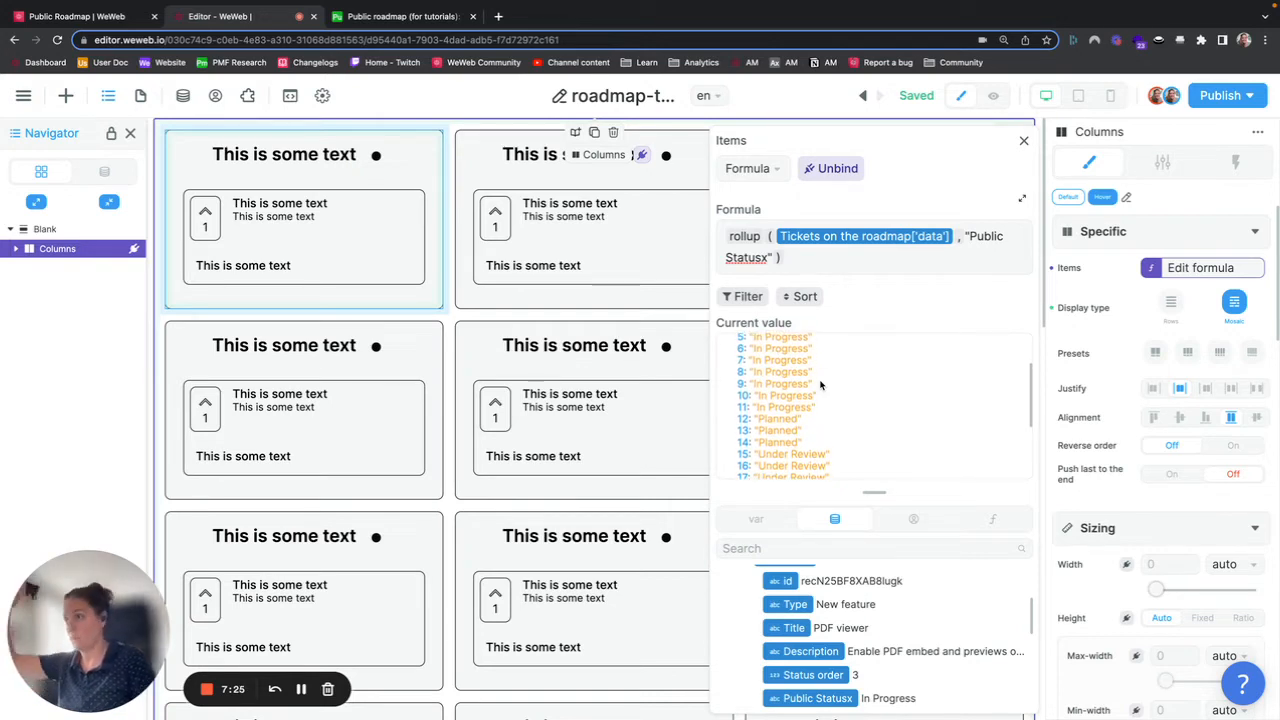
{"action": "scroll", "coordinate": [820, 385], "scroll_direction": "down", "scroll_amount": 4}
{"action": "scroll", "coordinate": [820, 382], "scroll_direction": "up", "scroll_amount": 6}
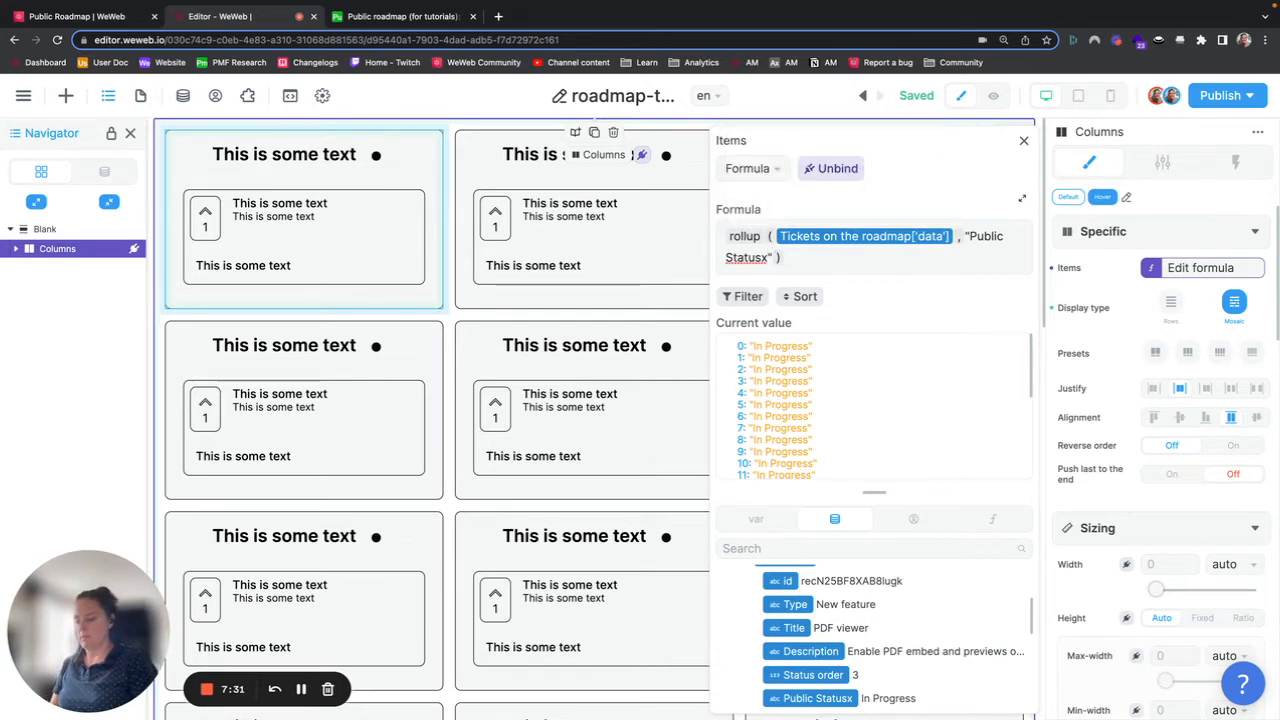
Step: Add true as the rollup's distinct argument so each status appears once, and close the formula editor
{"action": "type", "text": "true"}
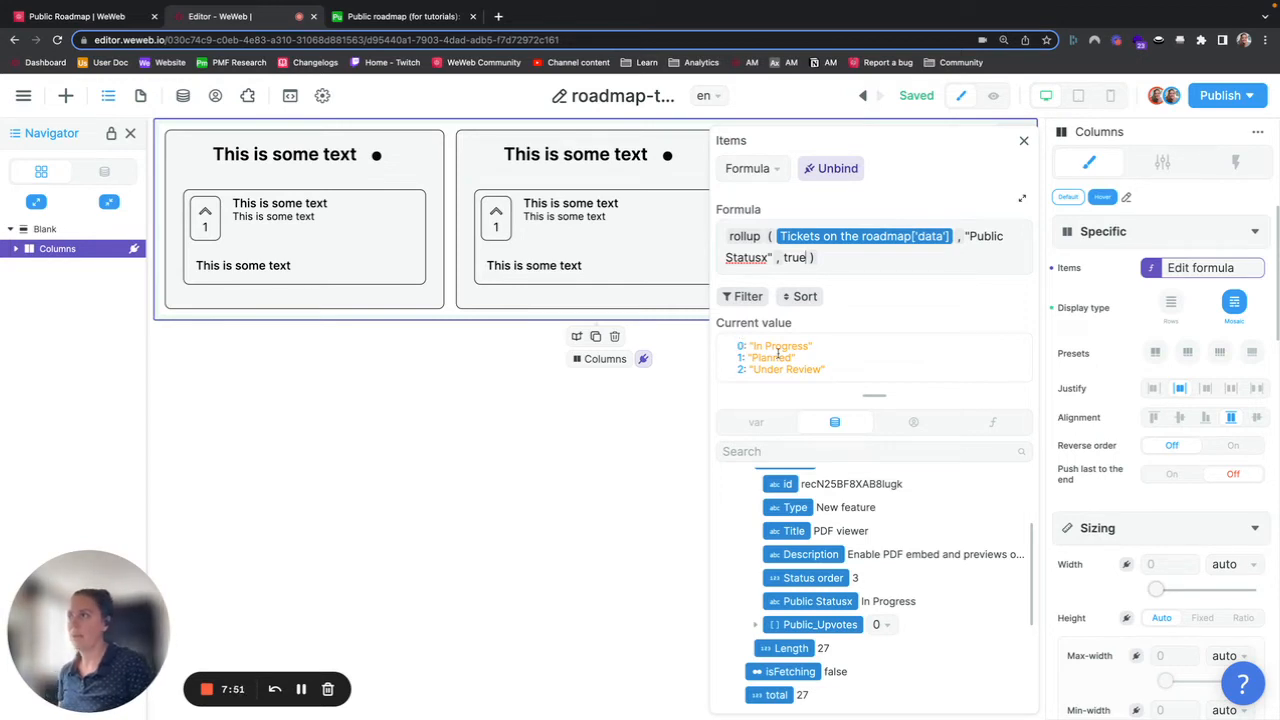
{"action": "left_click", "coordinate": [1023, 143]}
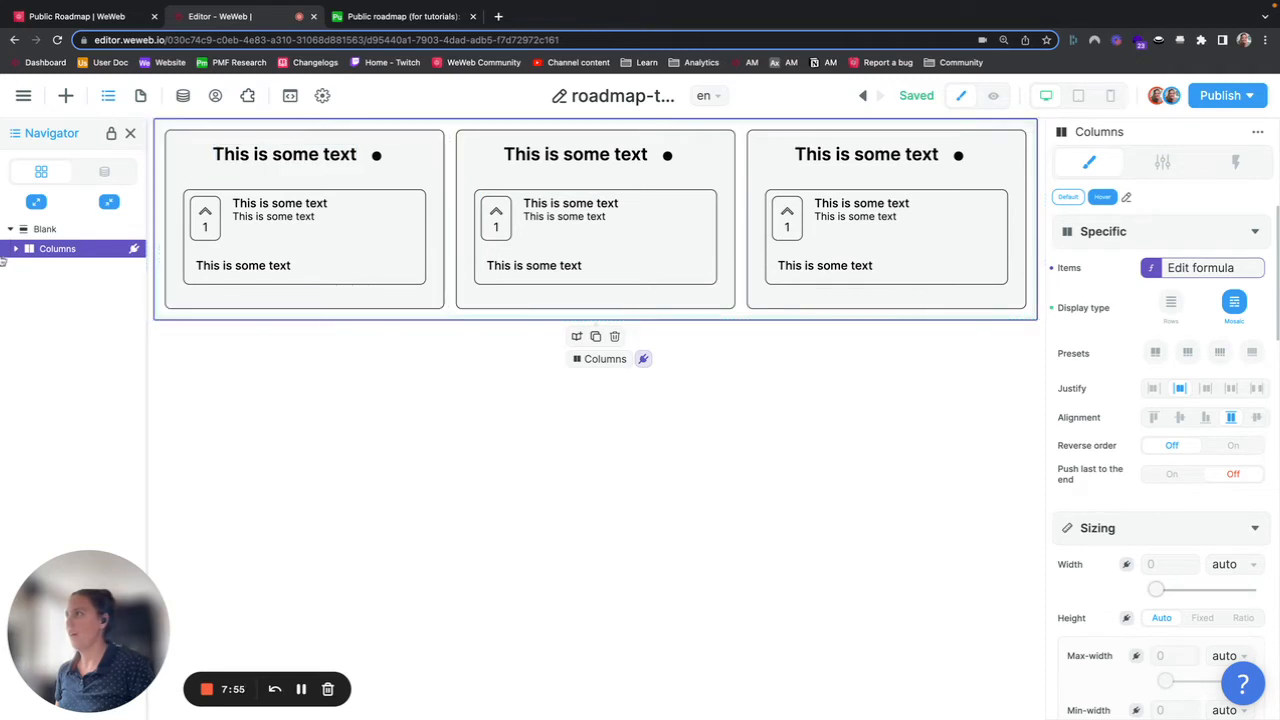
Step: Bind the status Name text inside the Column to the current item's data
{"action": "left_click", "coordinate": [16, 249]}
{"action": "left_click", "coordinate": [57, 268]}
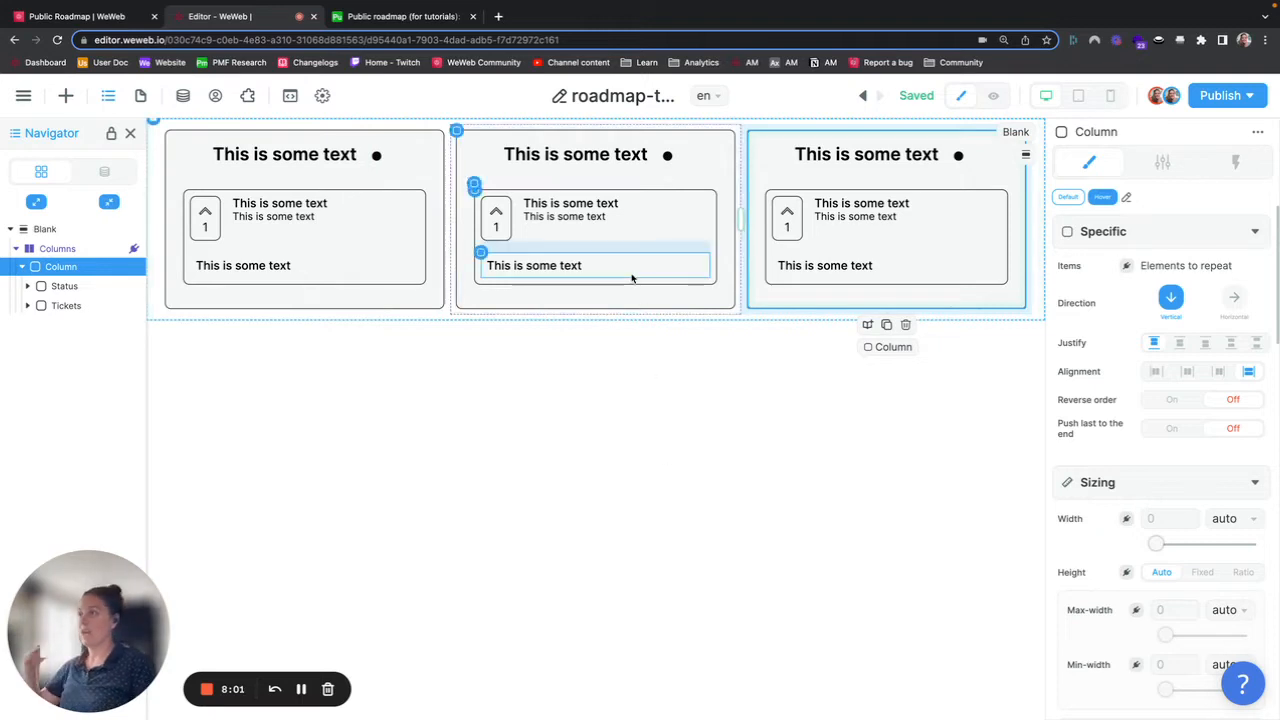
{"action": "left_click", "coordinate": [312, 156]}
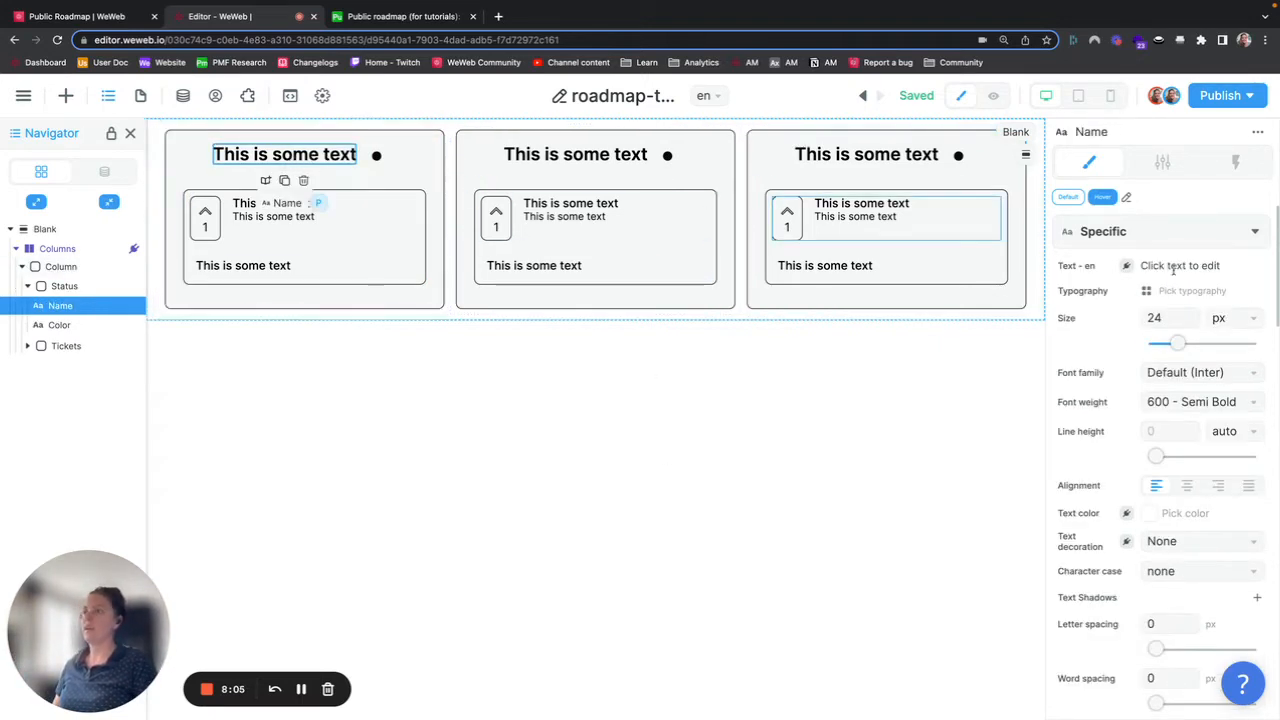
{"action": "left_click", "coordinate": [1128, 268]}
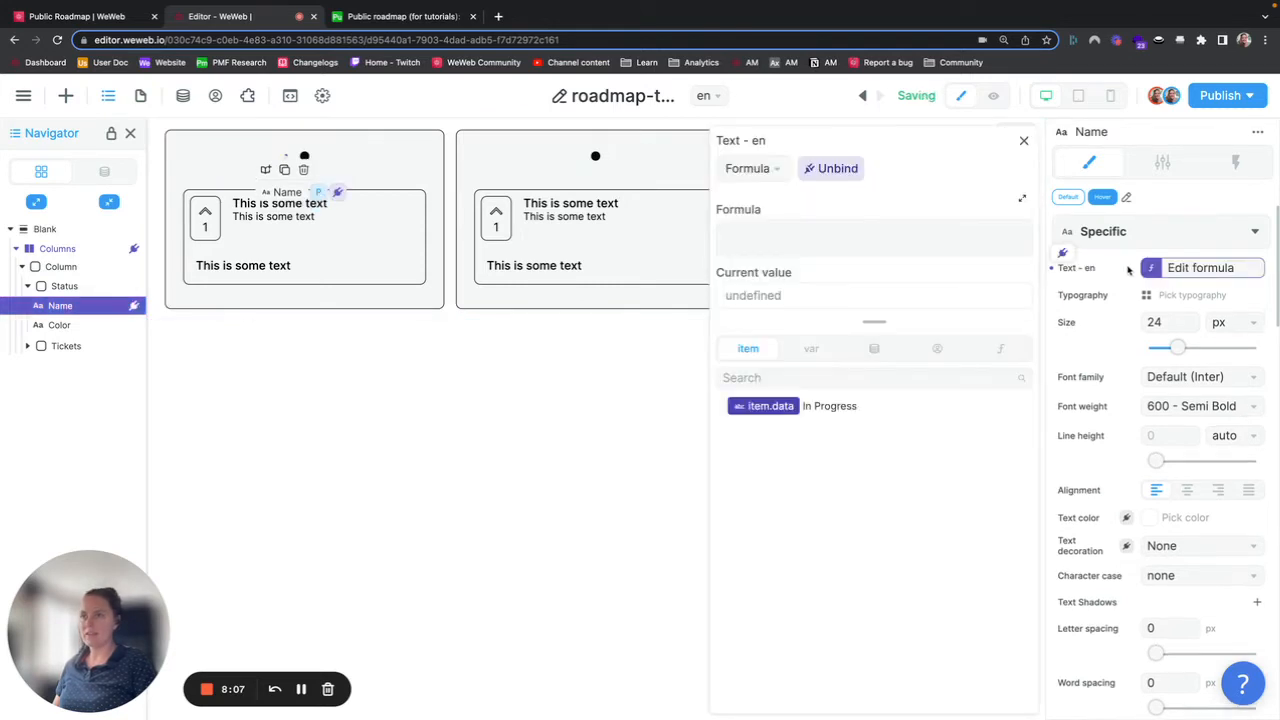
{"action": "left_click", "coordinate": [769, 413]}
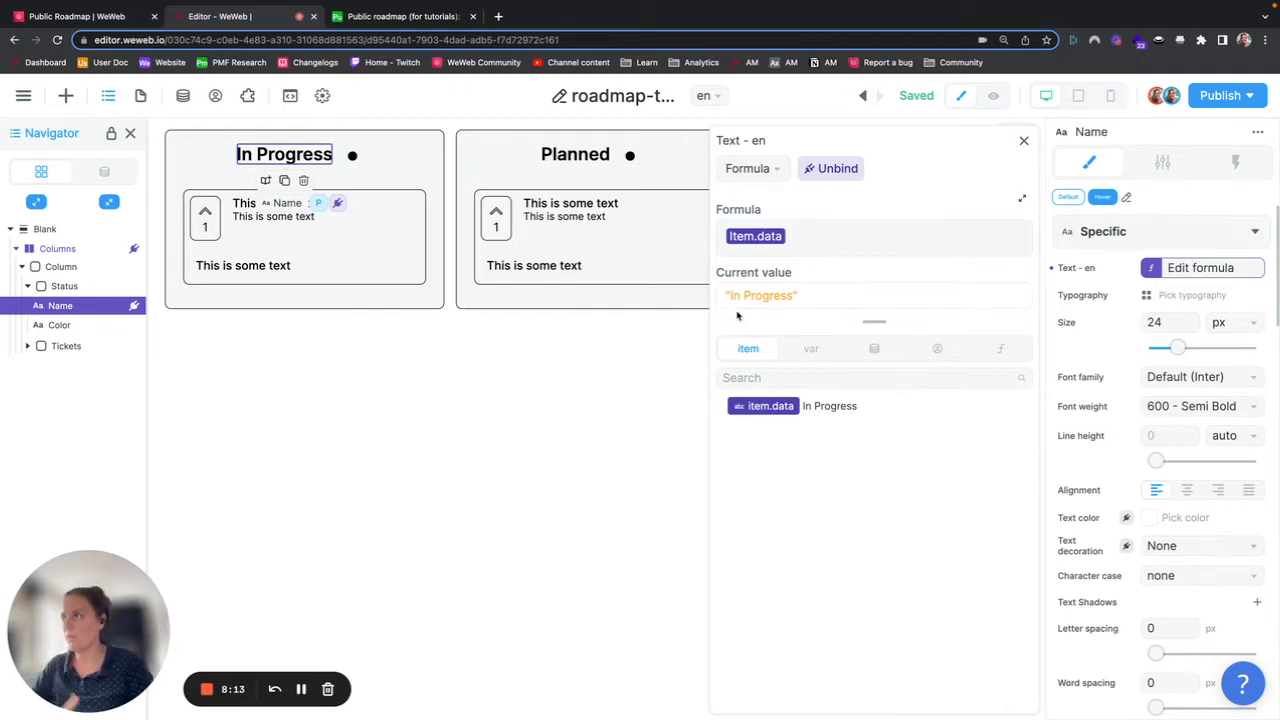
{"action": "left_click", "coordinate": [1024, 142]}
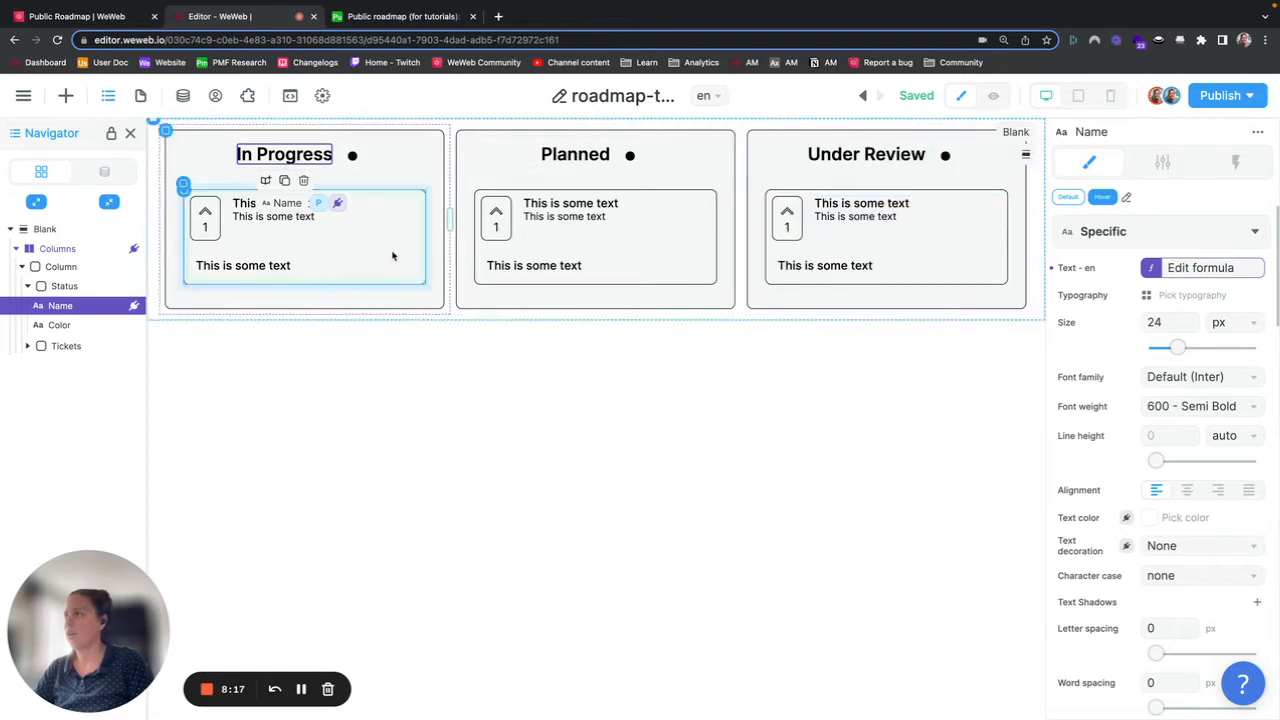
Step: Examine the Columns items formula and the Column element's nested Status and Tickets structure
{"action": "left_click", "coordinate": [22, 266]}
{"action": "left_click", "coordinate": [61, 267]}
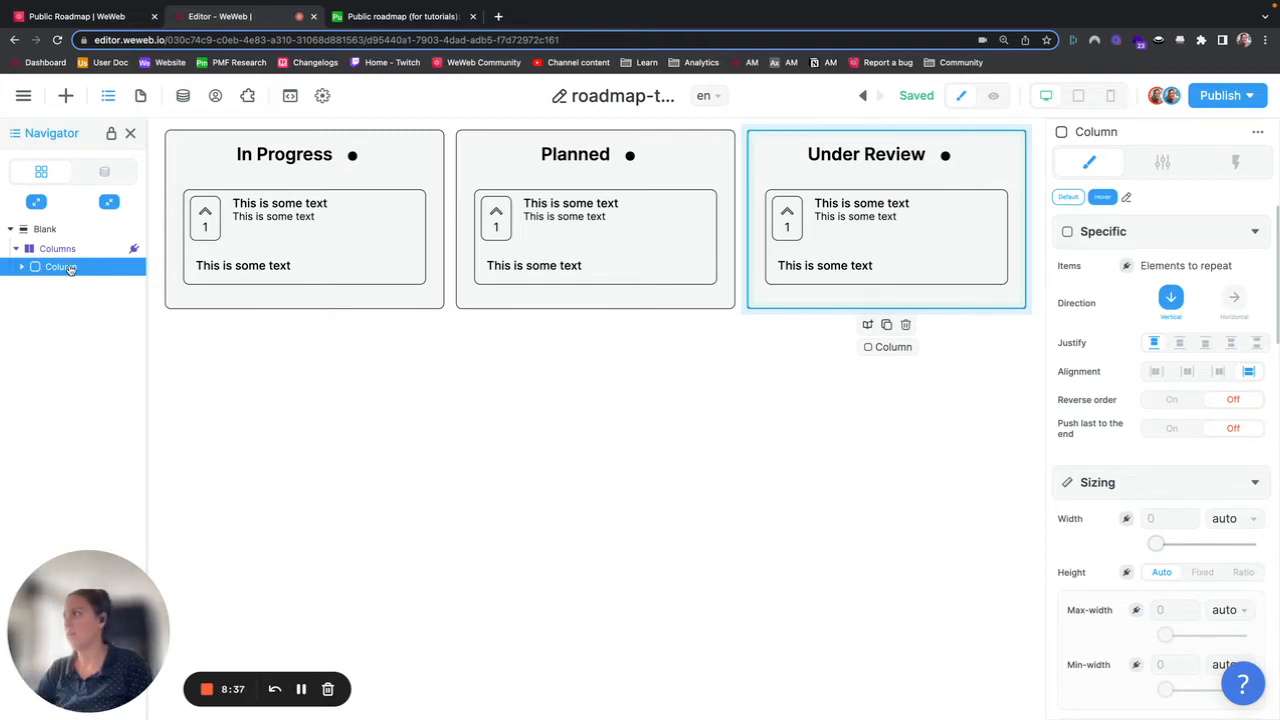
{"action": "left_click", "coordinate": [62, 250]}
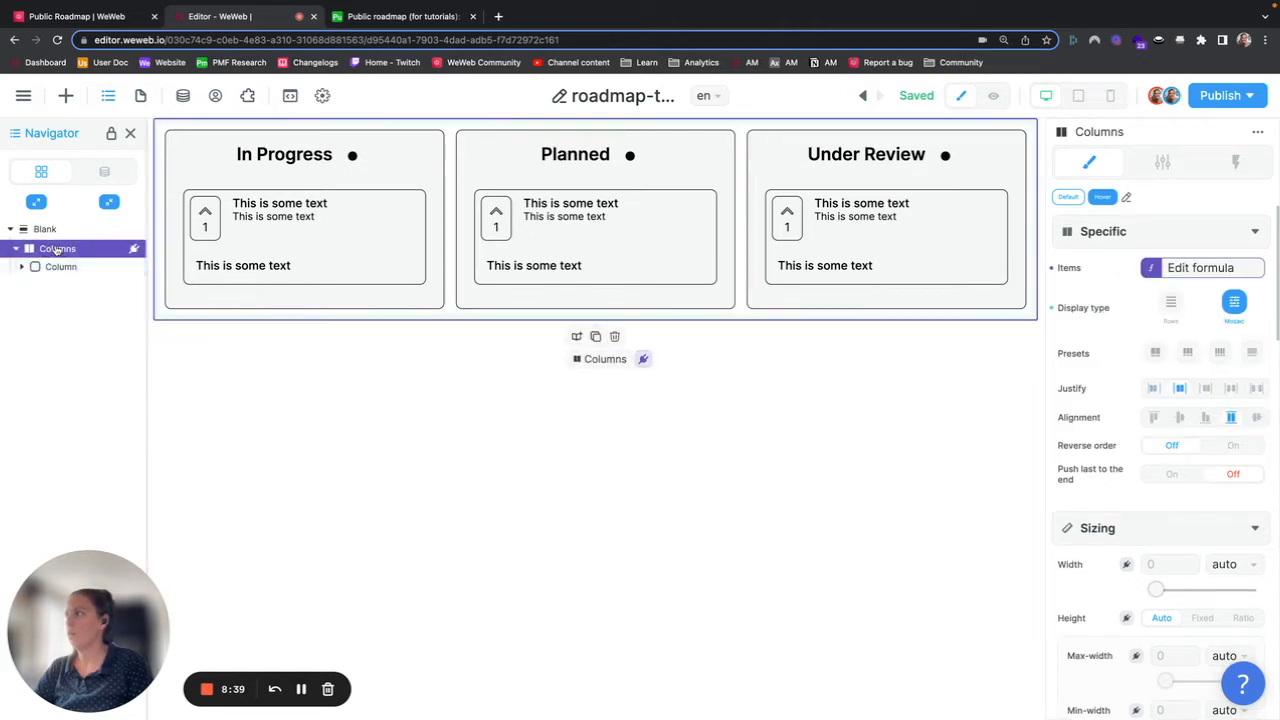
{"action": "left_click", "coordinate": [1200, 277]}
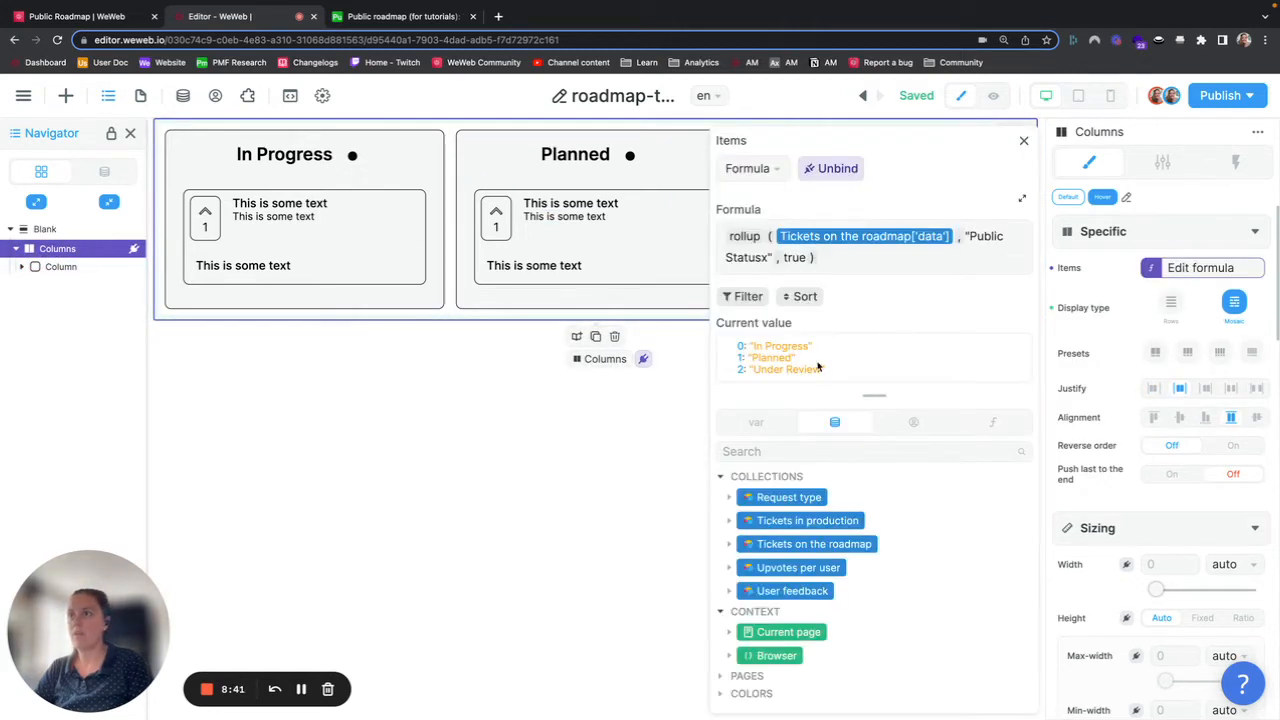
{"action": "left_click", "coordinate": [80, 268]}
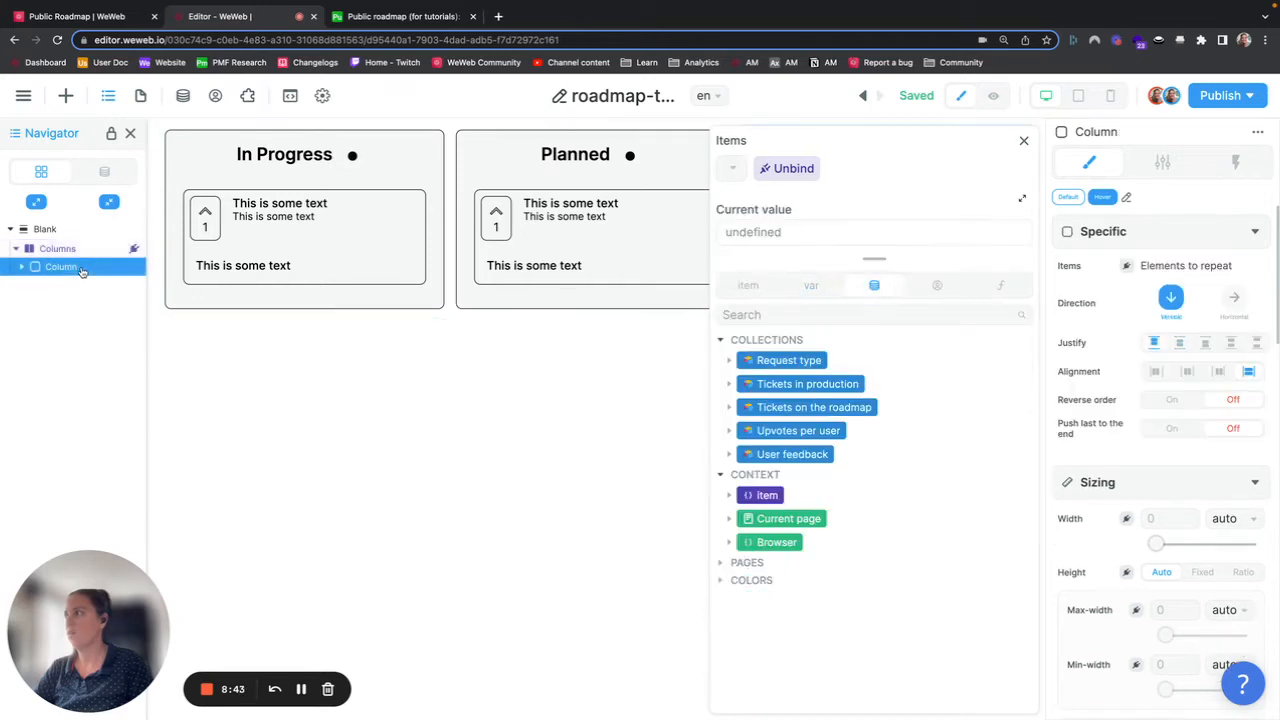
{"action": "left_click", "coordinate": [1023, 140]}
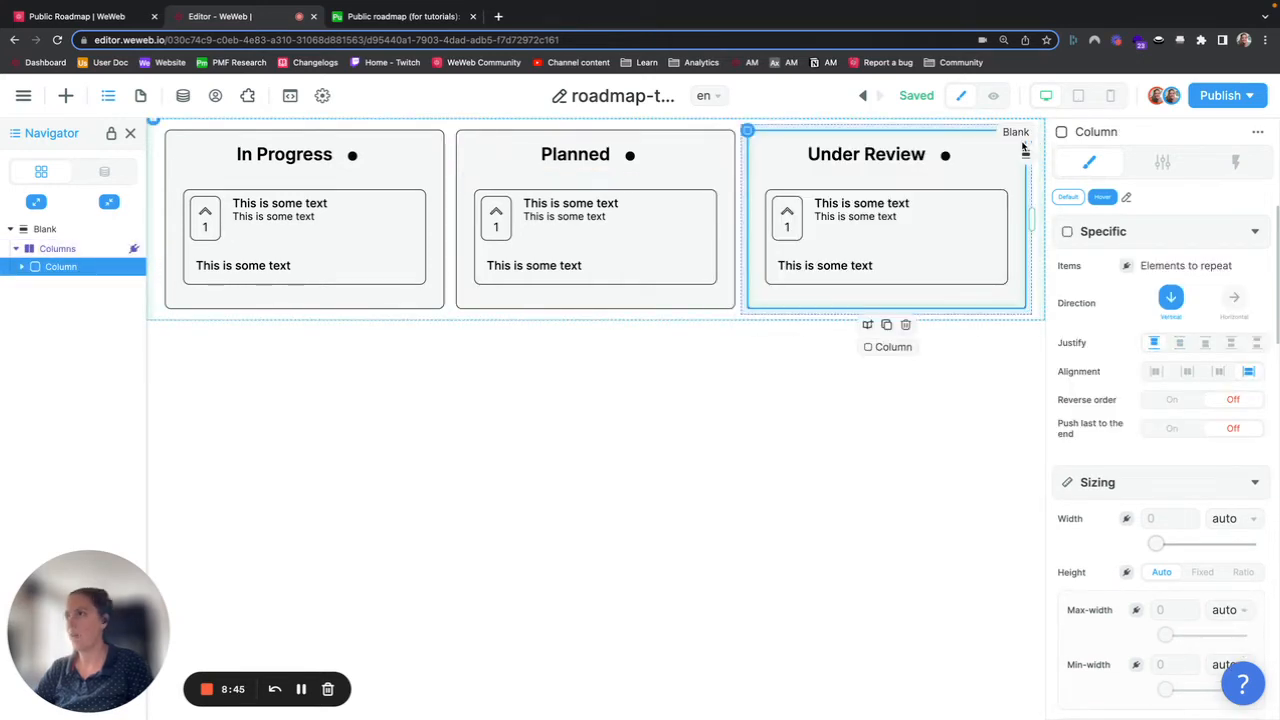
{"action": "left_click", "coordinate": [22, 266]}
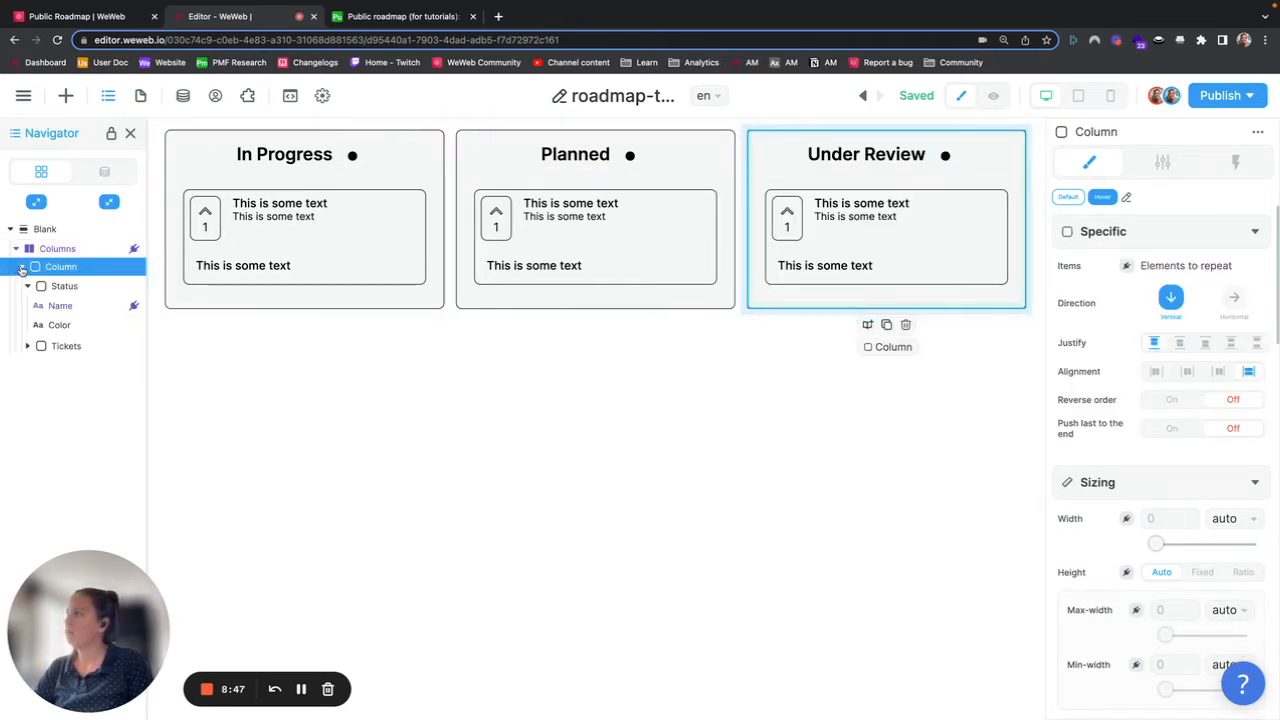
{"action": "left_click", "coordinate": [60, 307]}
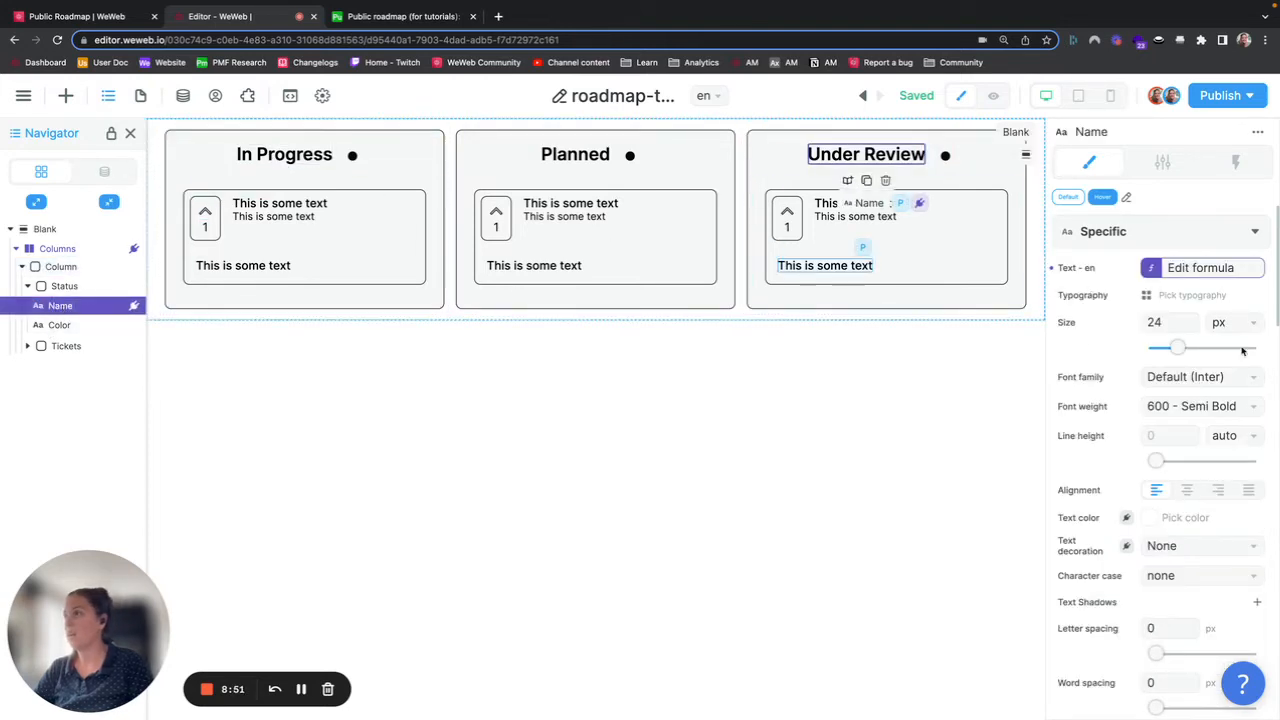
Step: Bind the Tickets container's repeated items to the Tickets on the roadmap collection's data
{"action": "left_click", "coordinate": [62, 346]}
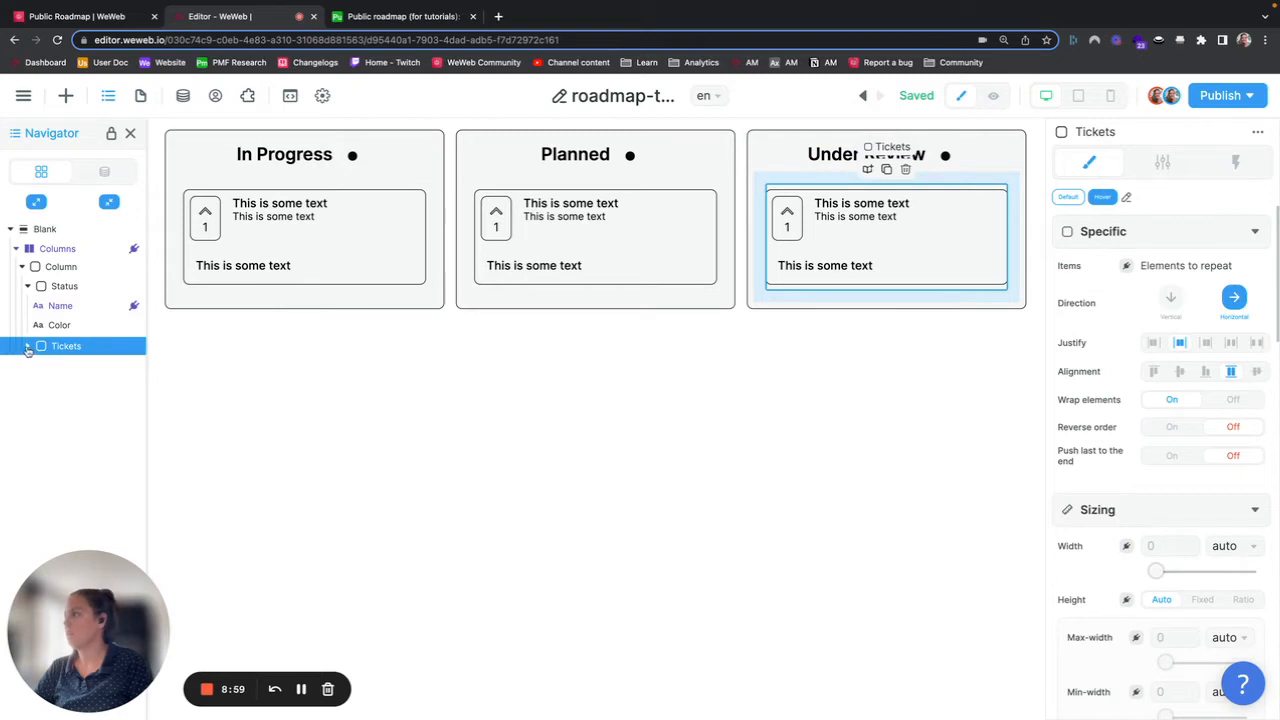
{"action": "left_click", "coordinate": [28, 346]}
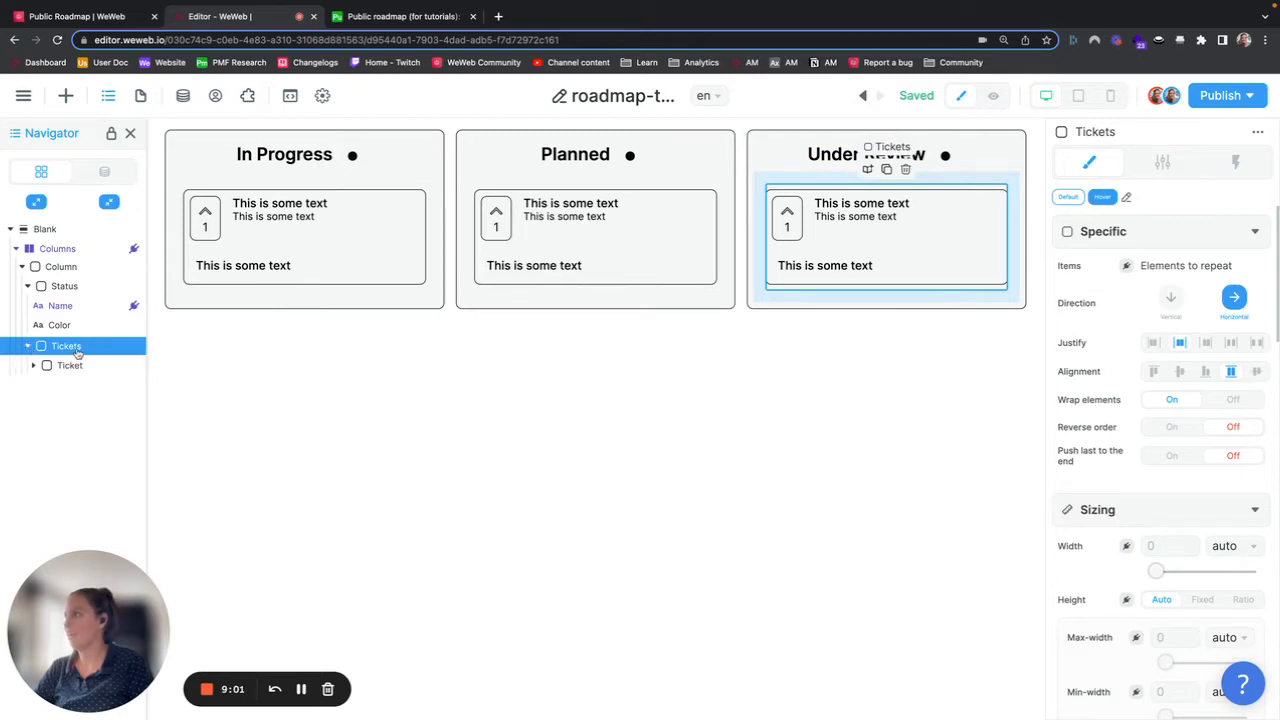
{"action": "left_click", "coordinate": [72, 366]}
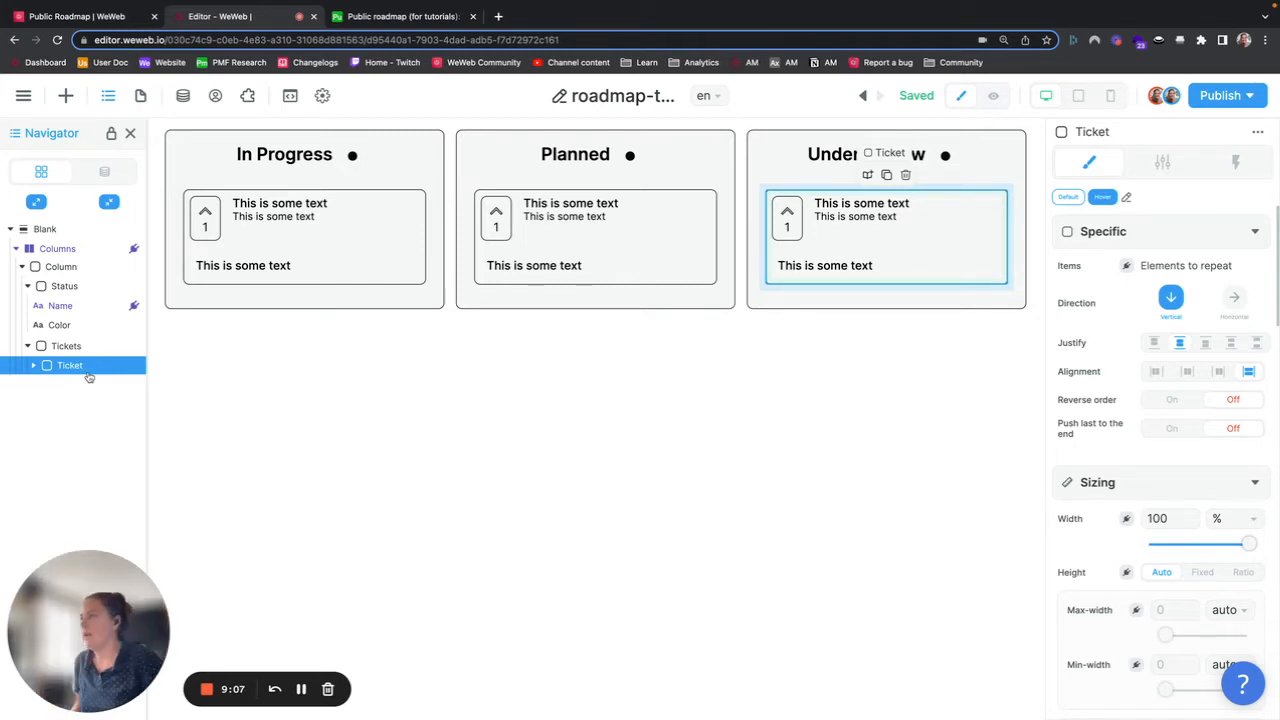
{"action": "left_click", "coordinate": [72, 346]}
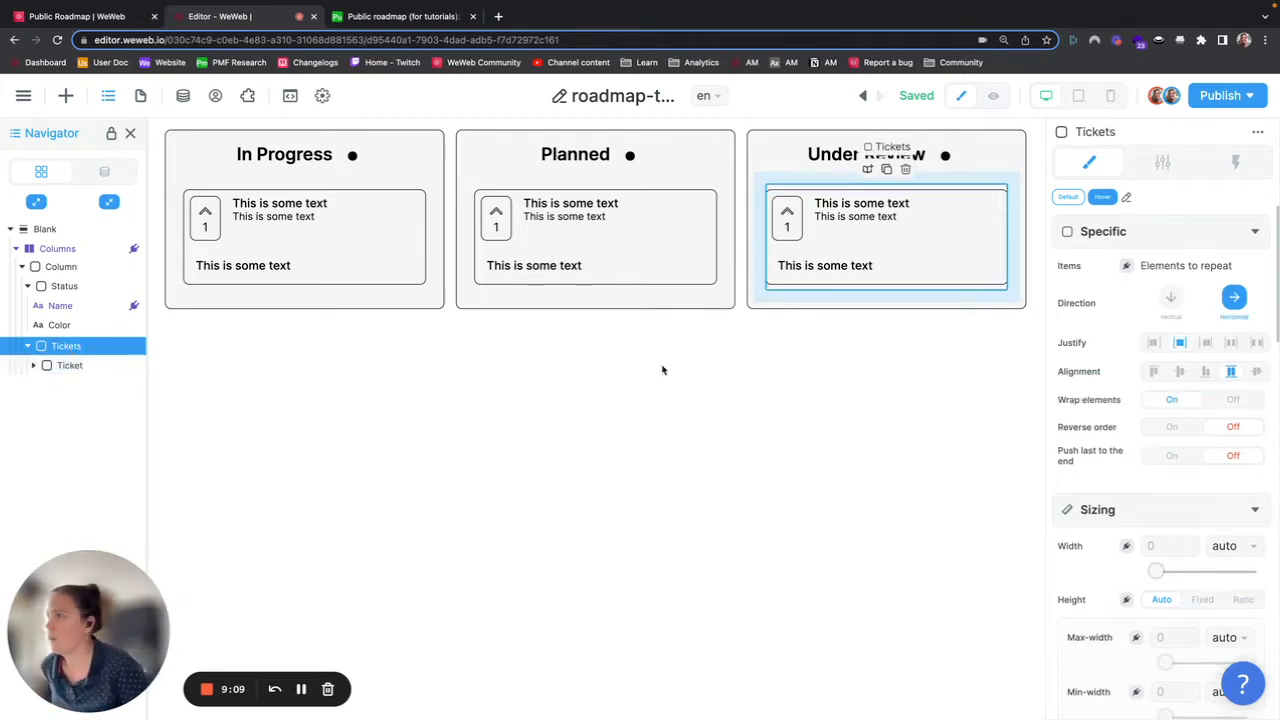
{"action": "left_click", "coordinate": [1126, 265]}
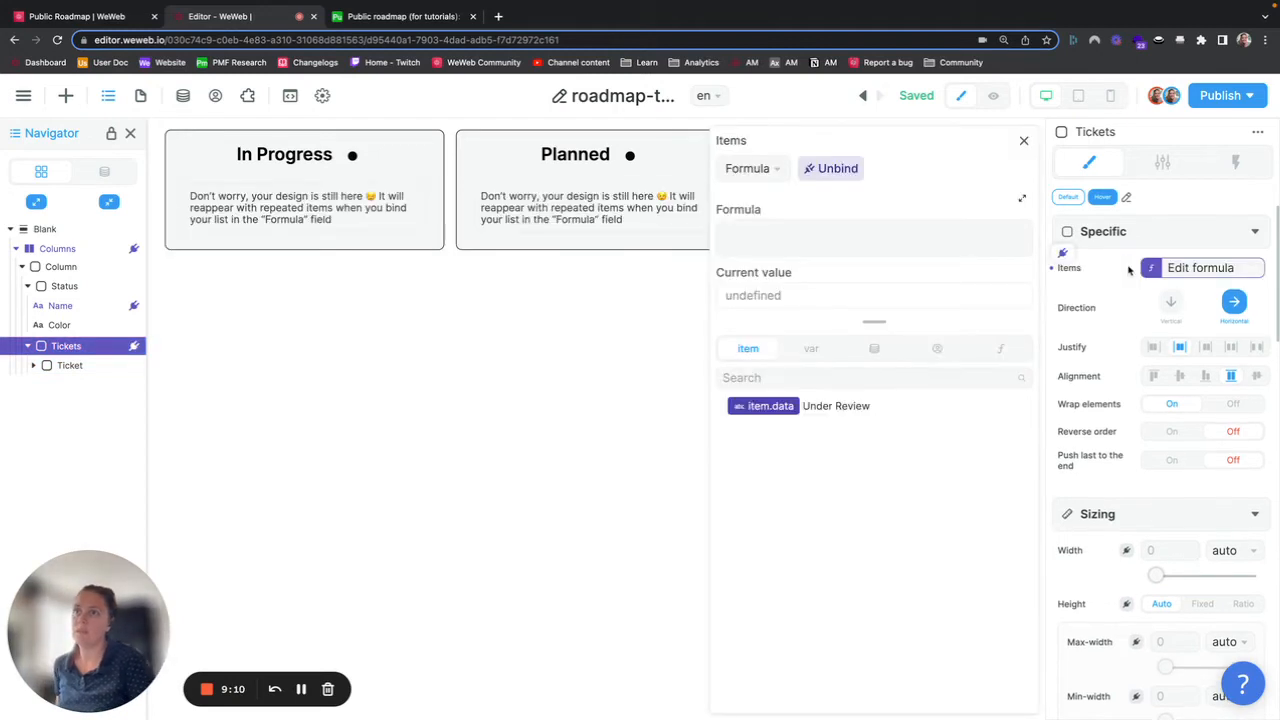
{"action": "left_click", "coordinate": [873, 350]}
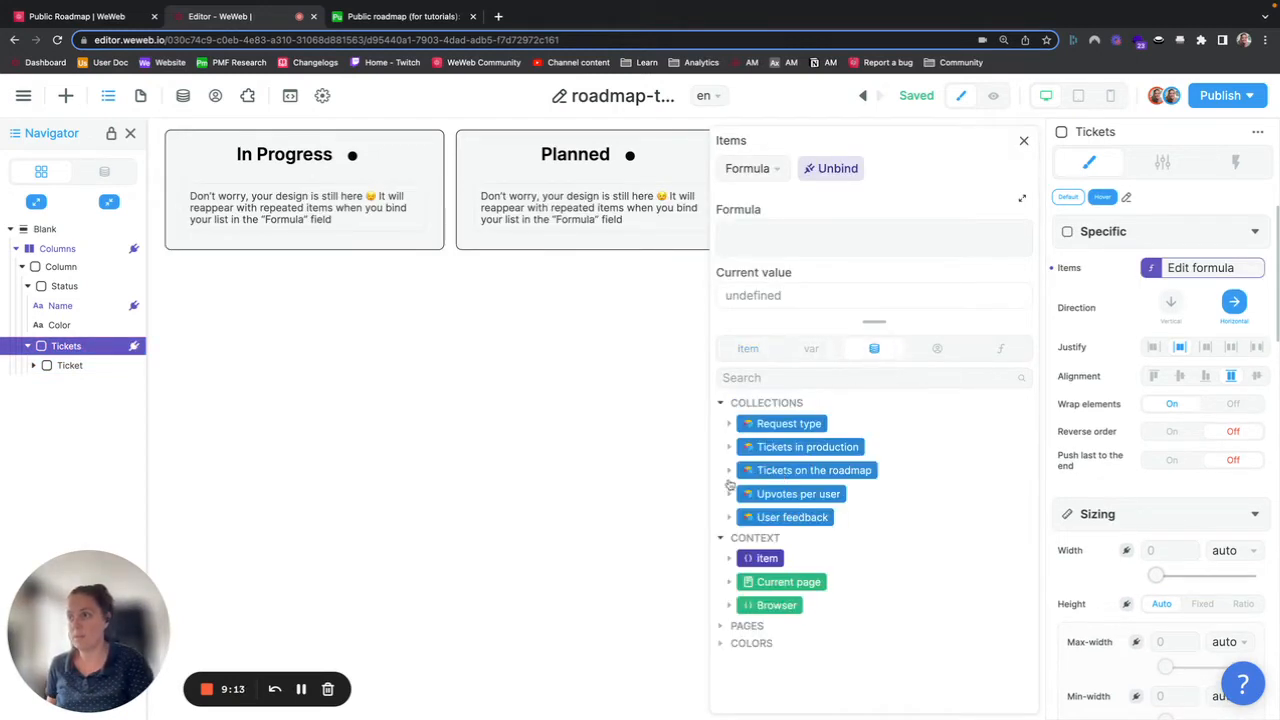
{"action": "left_click", "coordinate": [729, 470]}
{"action": "left_click", "coordinate": [770, 495]}
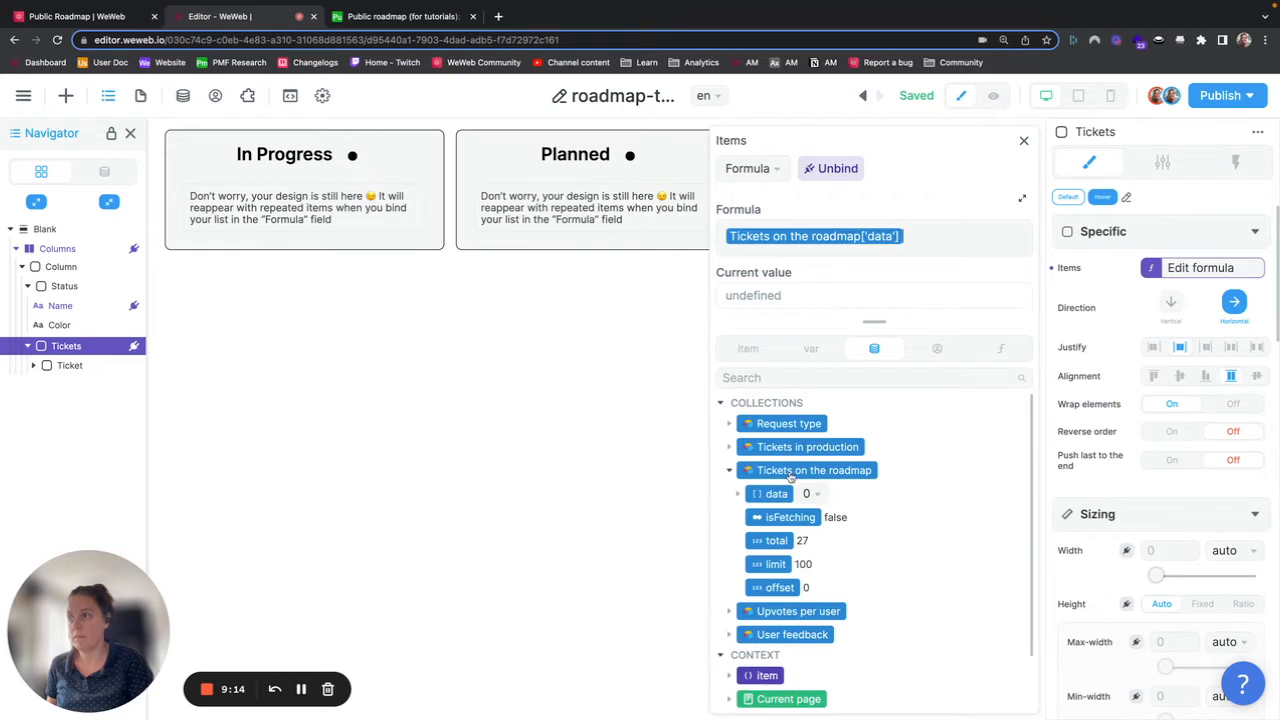
{"action": "left_click", "coordinate": [1024, 145]}
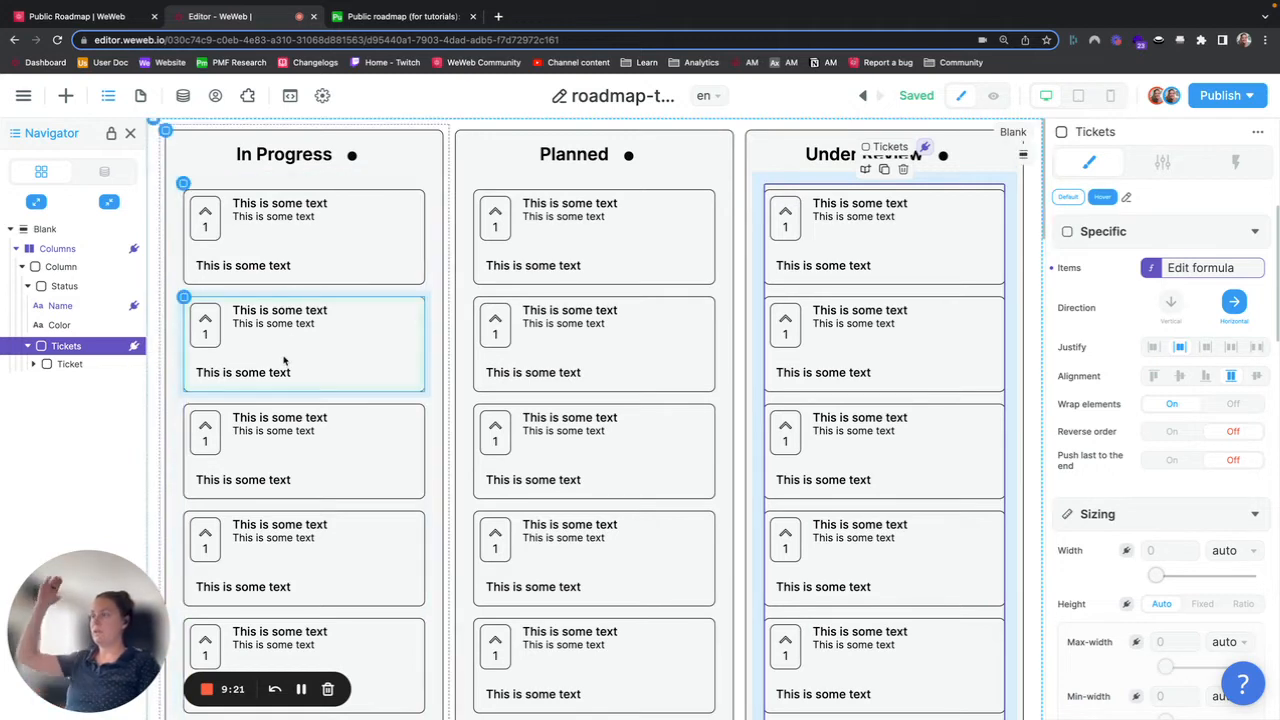
Step: Review the Tickets items formula and scroll through the repeated ticket cards in each column
{"action": "left_click", "coordinate": [70, 366]}
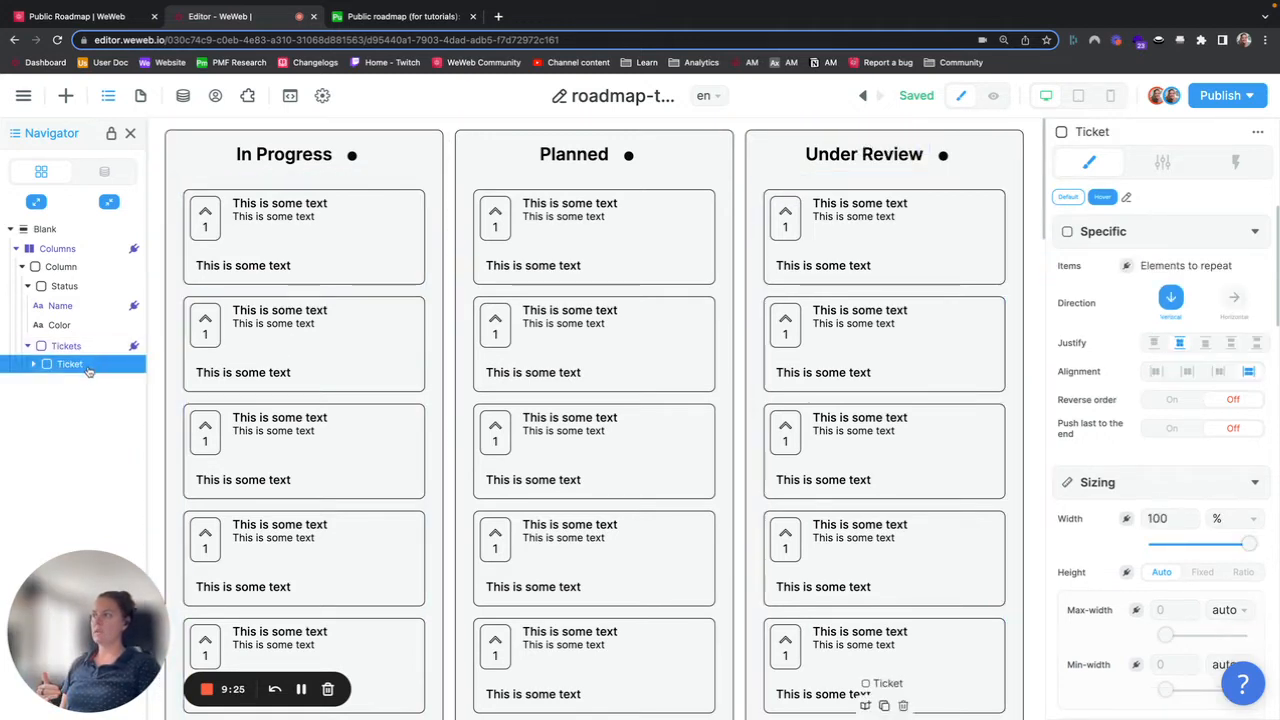
{"action": "left_click", "coordinate": [78, 347]}
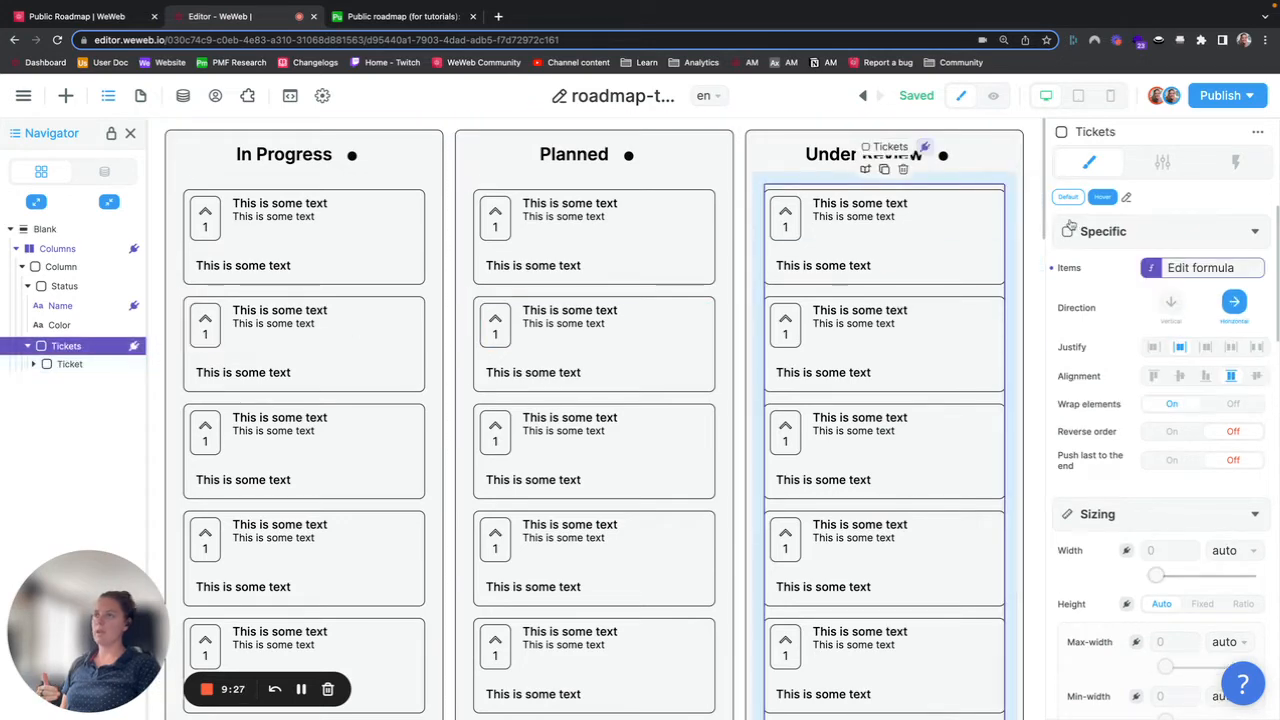
{"action": "left_click", "coordinate": [1198, 274]}
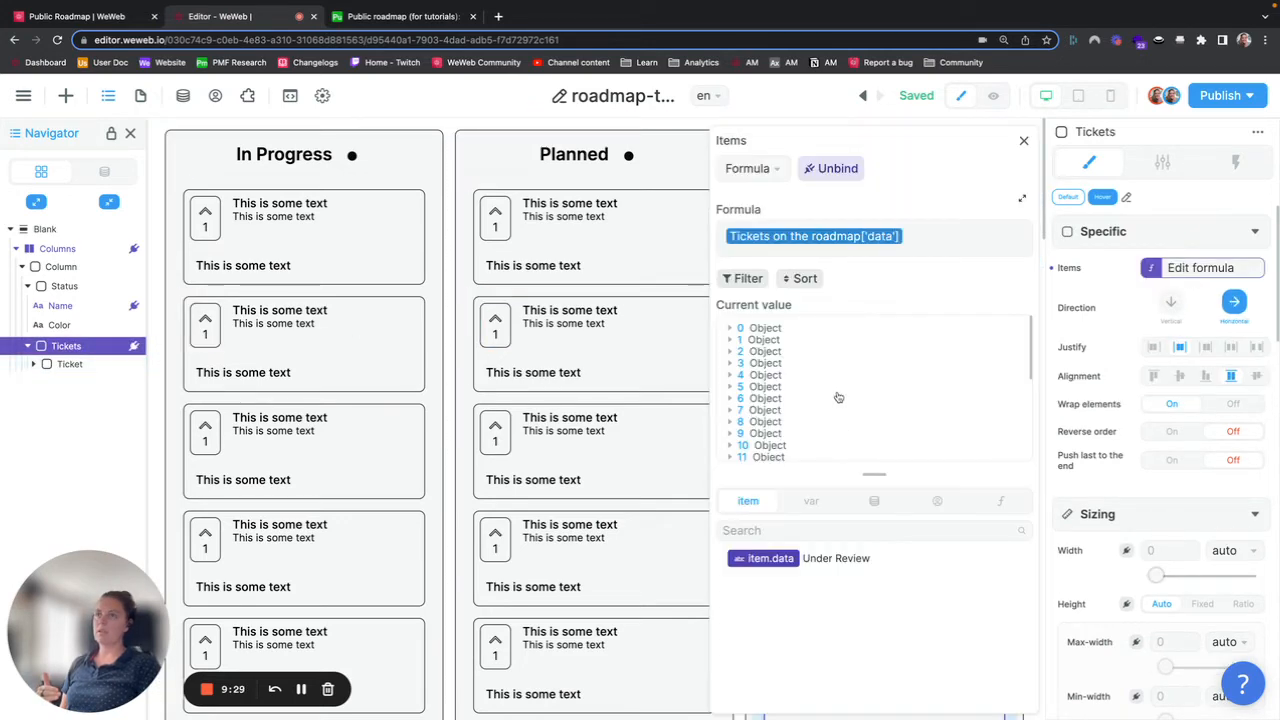
{"action": "scroll", "coordinate": [348, 342], "scroll_direction": "down", "scroll_amount": 2}
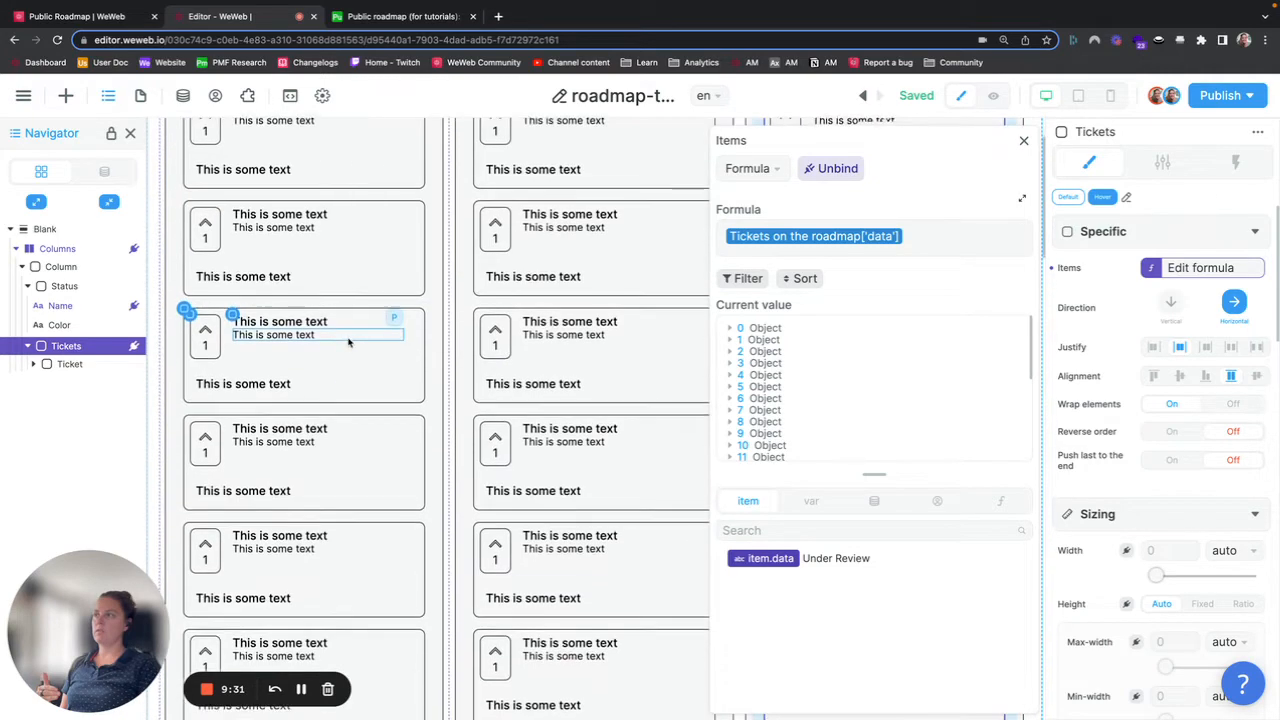
{"action": "scroll", "coordinate": [349, 342], "scroll_direction": "down", "scroll_amount": 14}
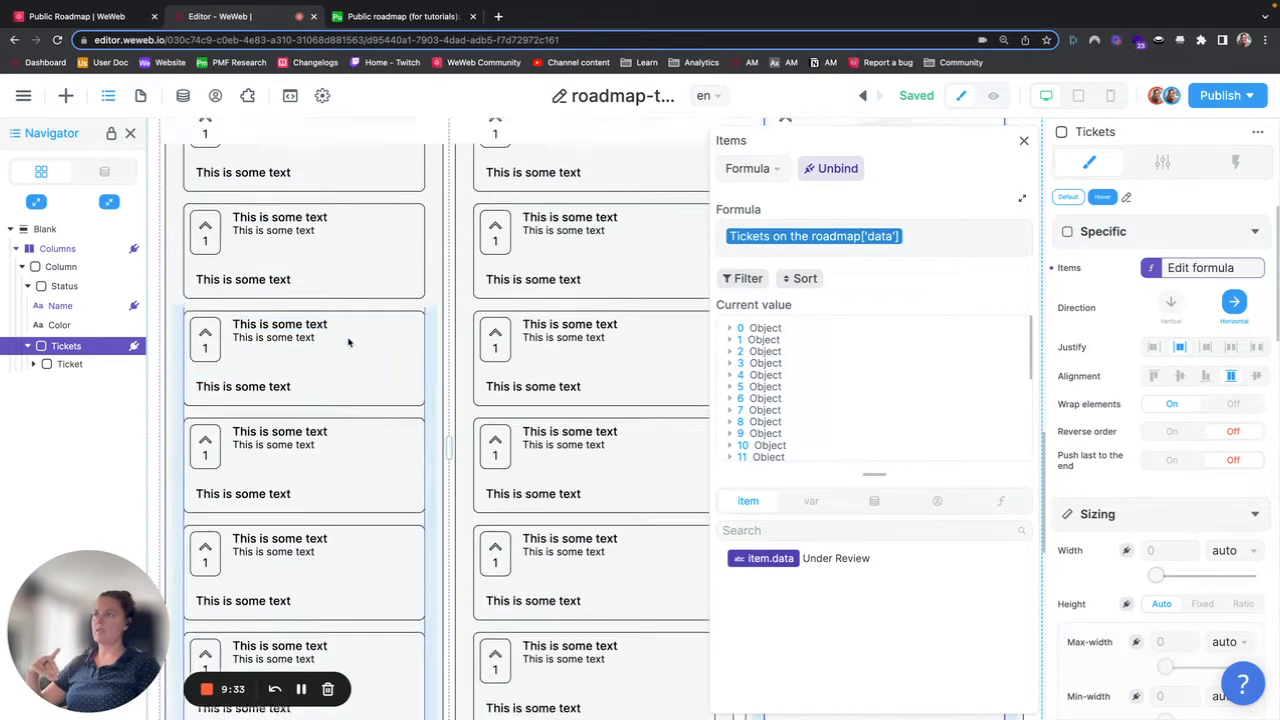
{"action": "scroll", "coordinate": [348, 342], "scroll_direction": "up", "scroll_amount": 10}
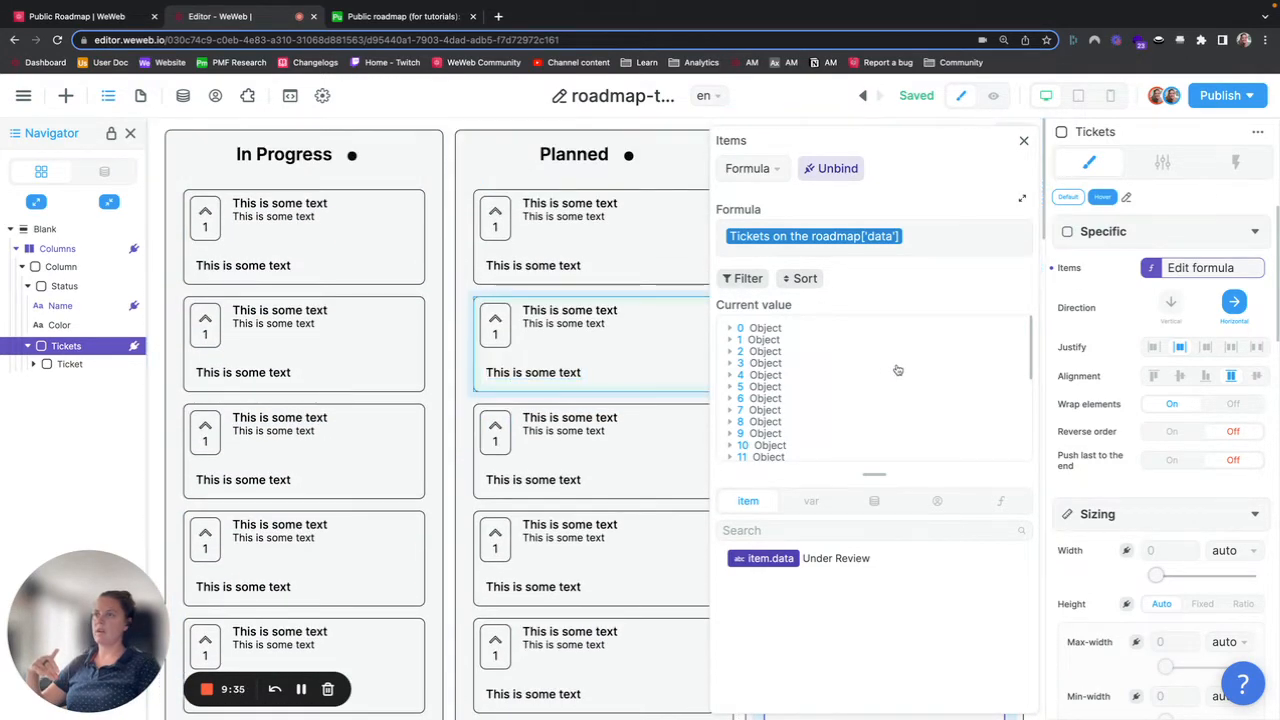
{"action": "scroll", "coordinate": [898, 370], "scroll_direction": "down", "scroll_amount": 3}
{"action": "scroll", "coordinate": [878, 390], "scroll_direction": "up", "scroll_amount": 3}
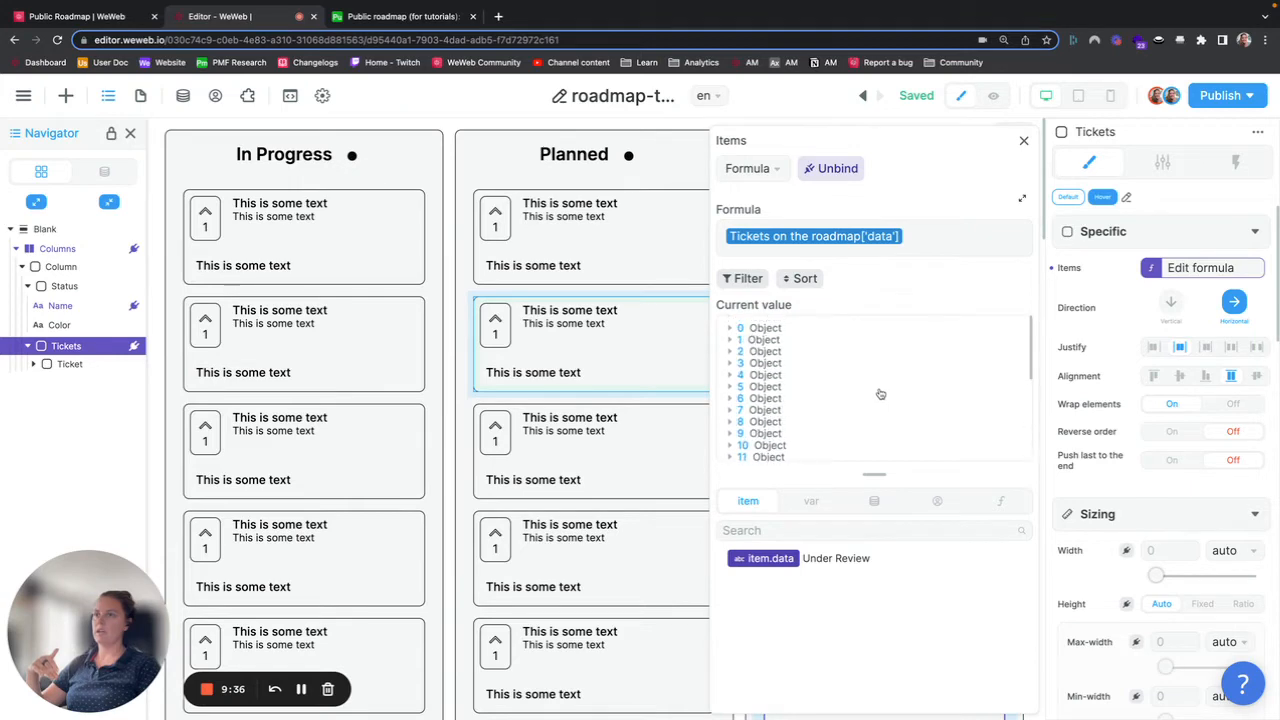
Step: Bind the first ticket card's title text to the item's Title field
{"action": "left_click", "coordinate": [285, 207]}
{"action": "left_click", "coordinate": [1127, 270]}
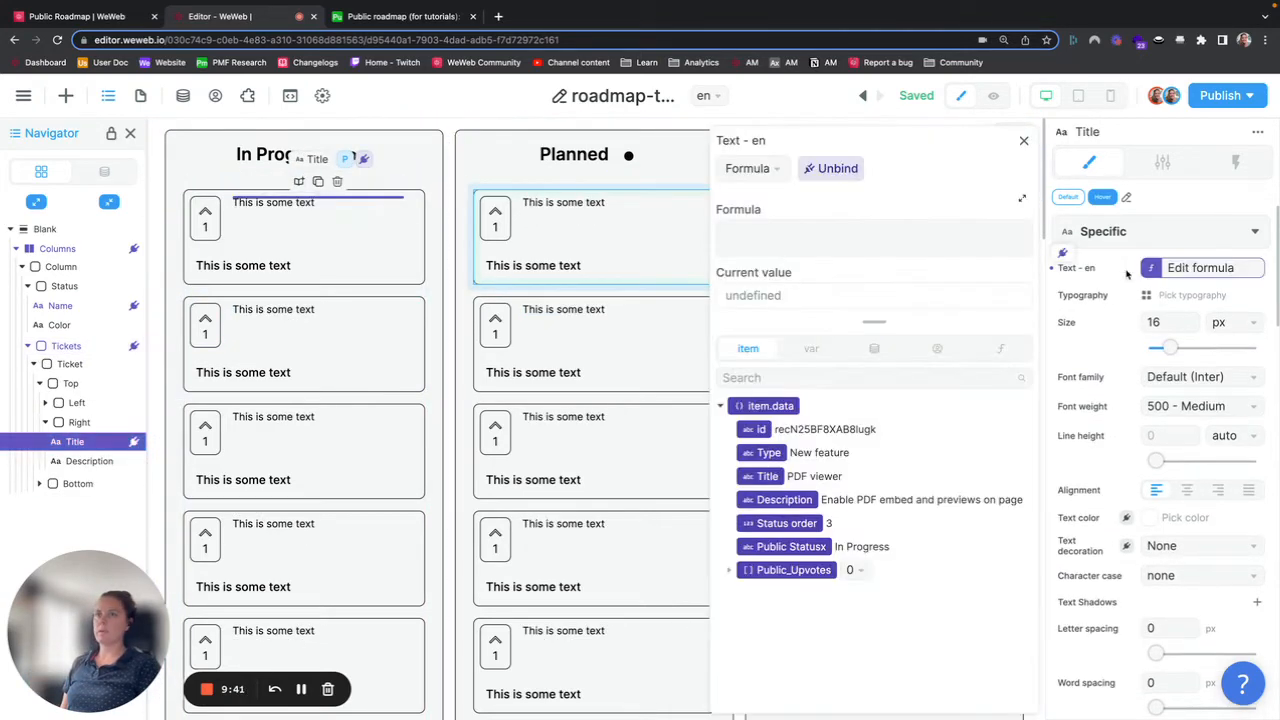
{"action": "left_click", "coordinate": [763, 478]}
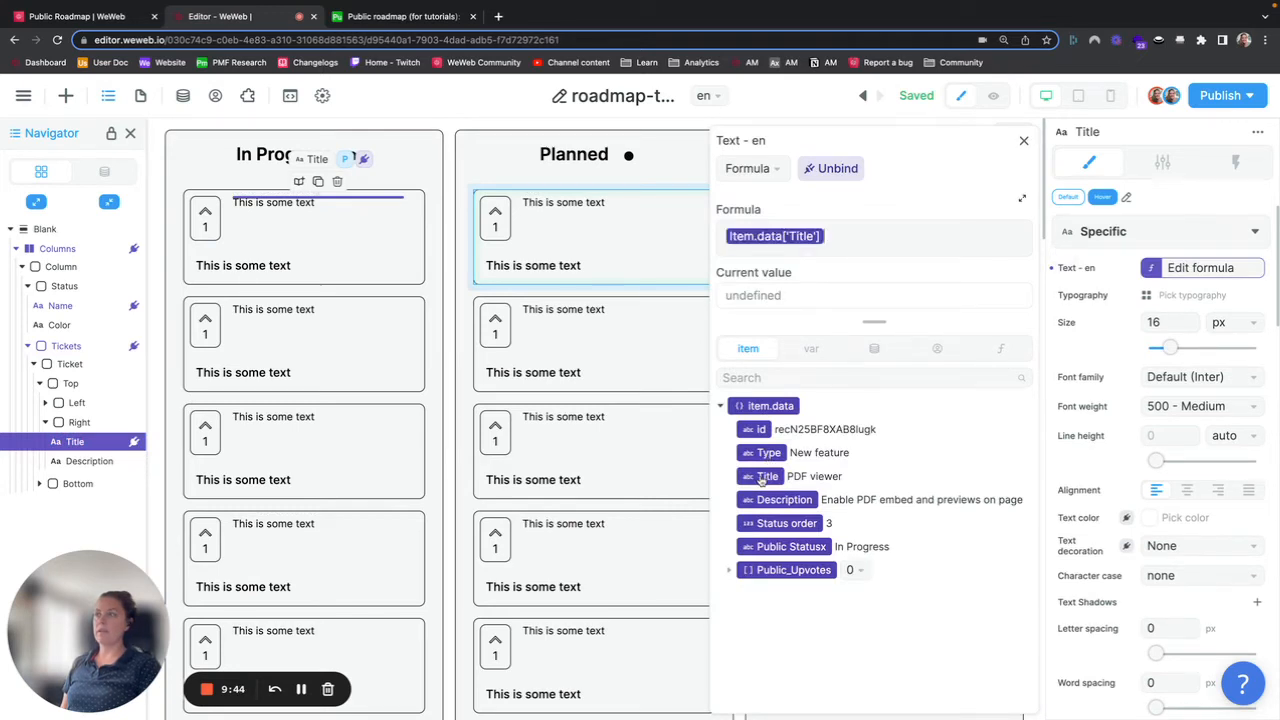
{"action": "left_click", "coordinate": [1024, 144]}
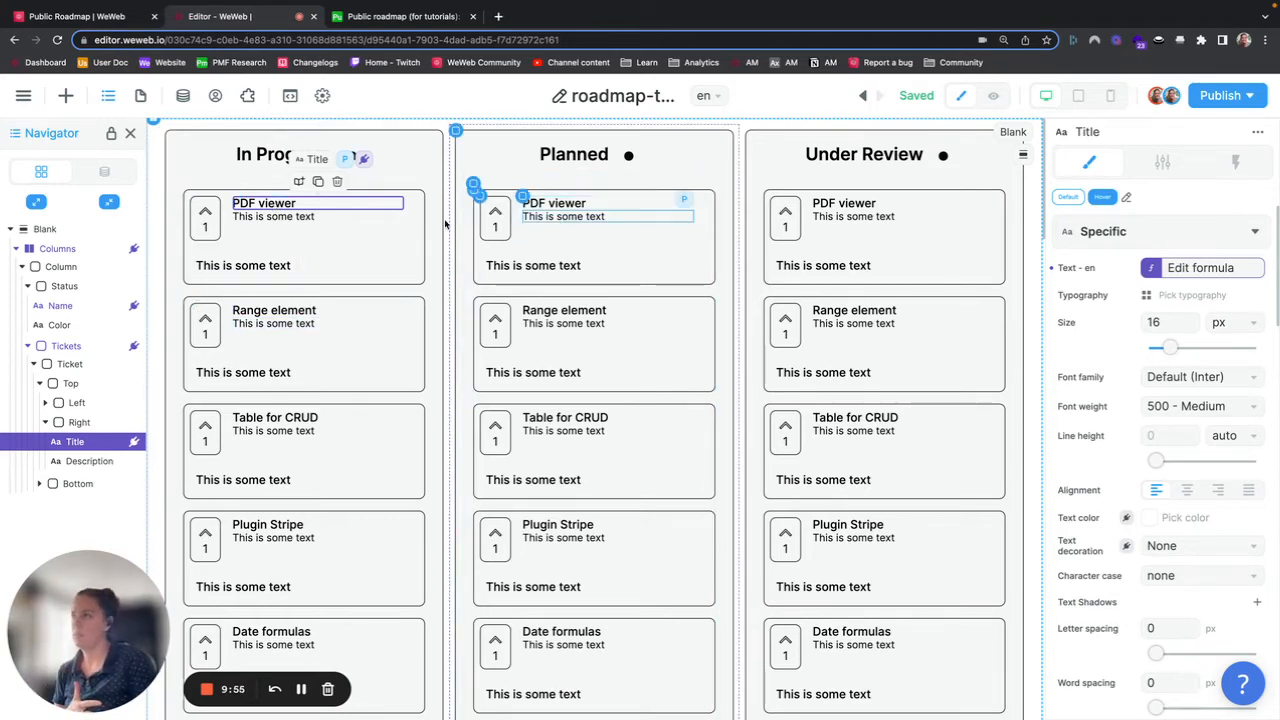
Step: Inspect the Tickets items data, expanding the first ticket object to review its Public Statusx field
{"action": "left_click", "coordinate": [1217, 270]}
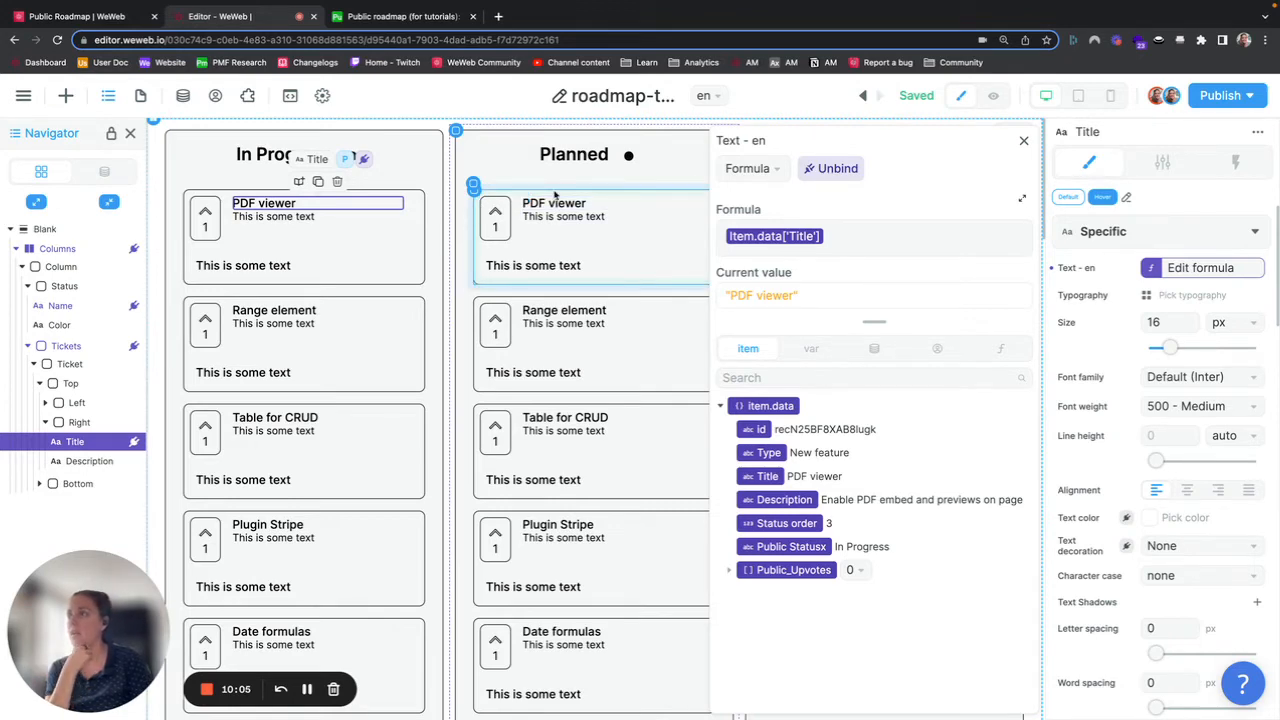
{"action": "left_click", "coordinate": [84, 347]}
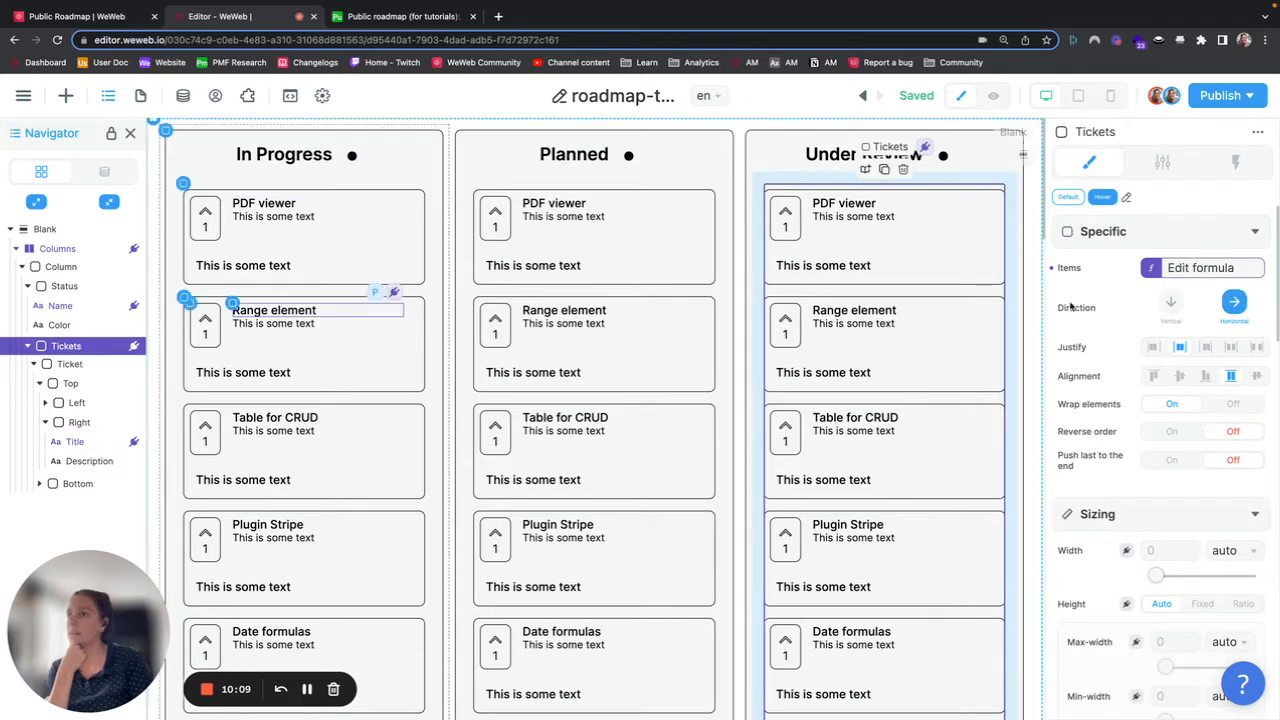
{"action": "left_click", "coordinate": [1195, 268]}
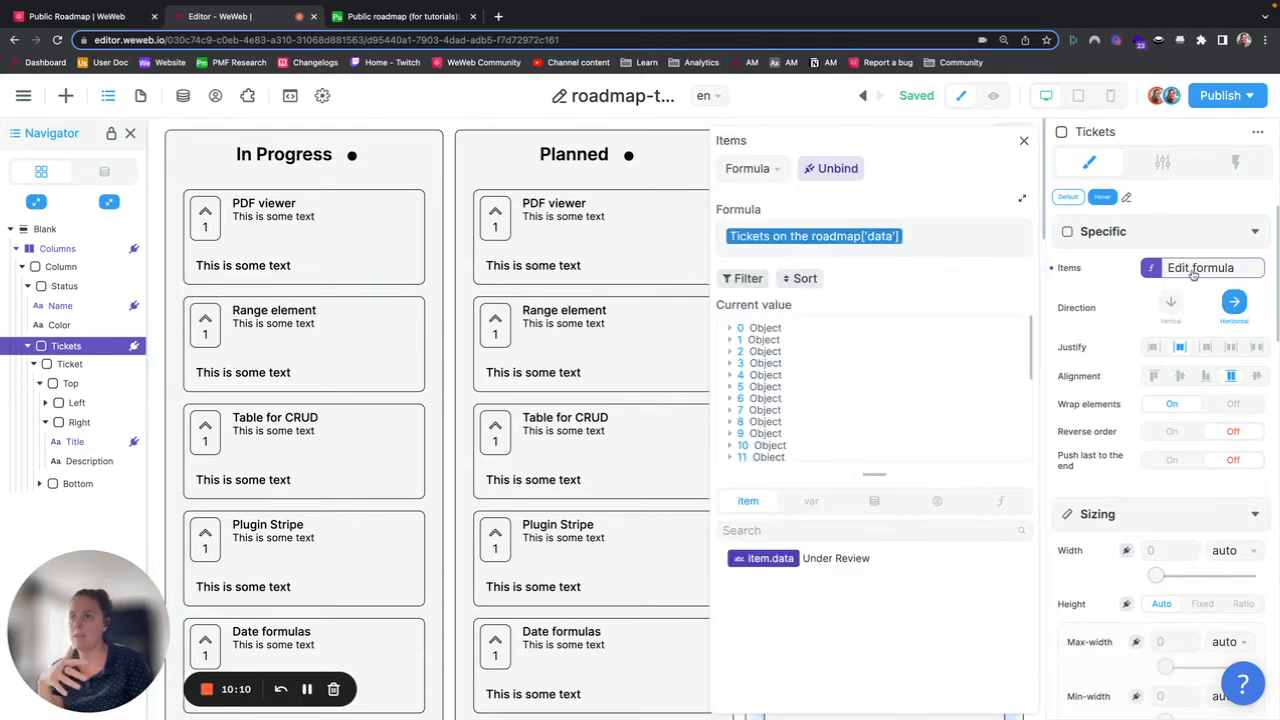
{"action": "left_click", "coordinate": [729, 329]}
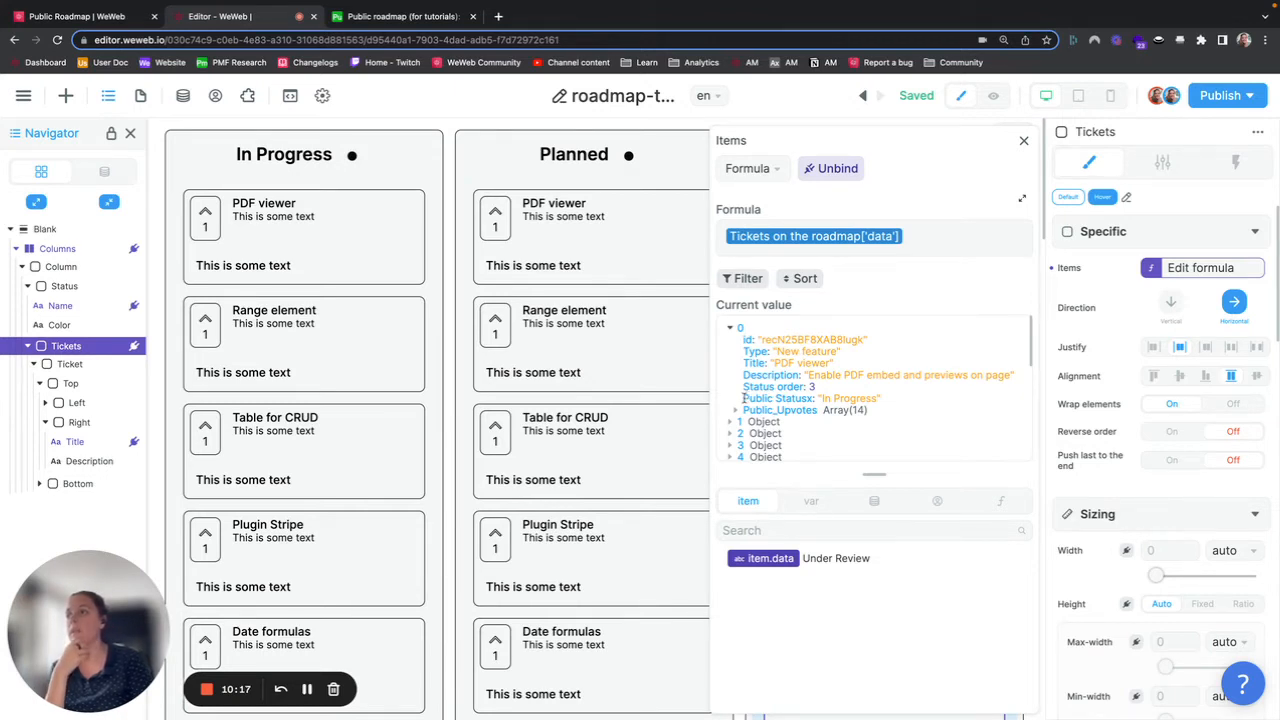
{"action": "left_click_drag", "start_coordinate": [743, 398], "coordinate": [816, 399]}
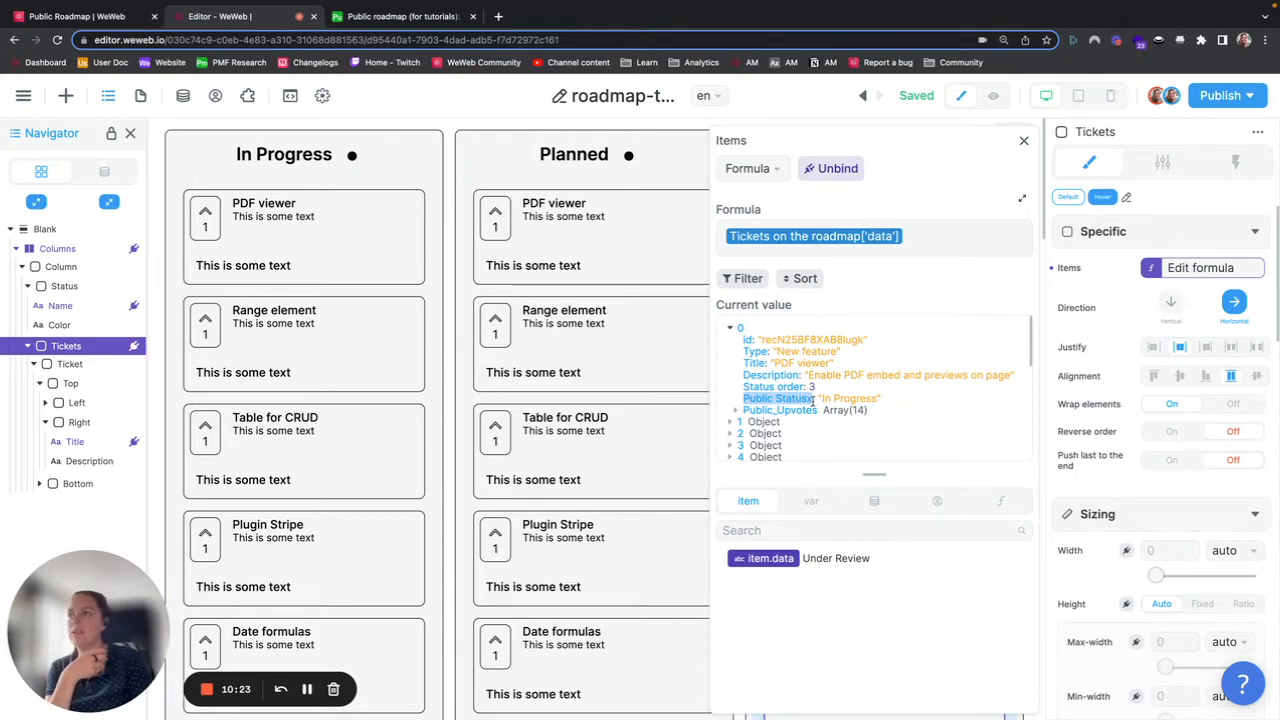
Step: Wrap the Tickets items formula in a filterByKey function around the Tickets on the roadmap data
{"action": "left_click", "coordinate": [726, 235]}
{"action": "left_click", "coordinate": [1000, 501]}
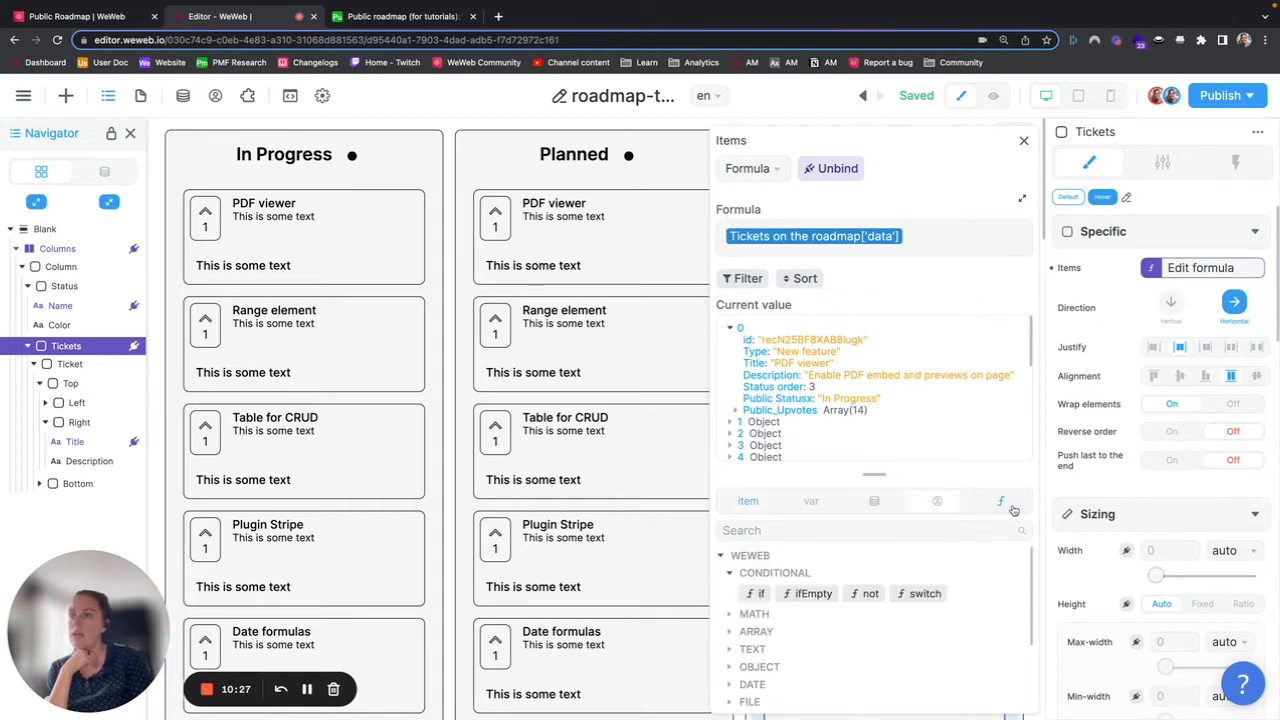
{"action": "left_click", "coordinate": [730, 633]}
{"action": "scroll", "coordinate": [730, 636], "scroll_direction": "down", "scroll_amount": 1}
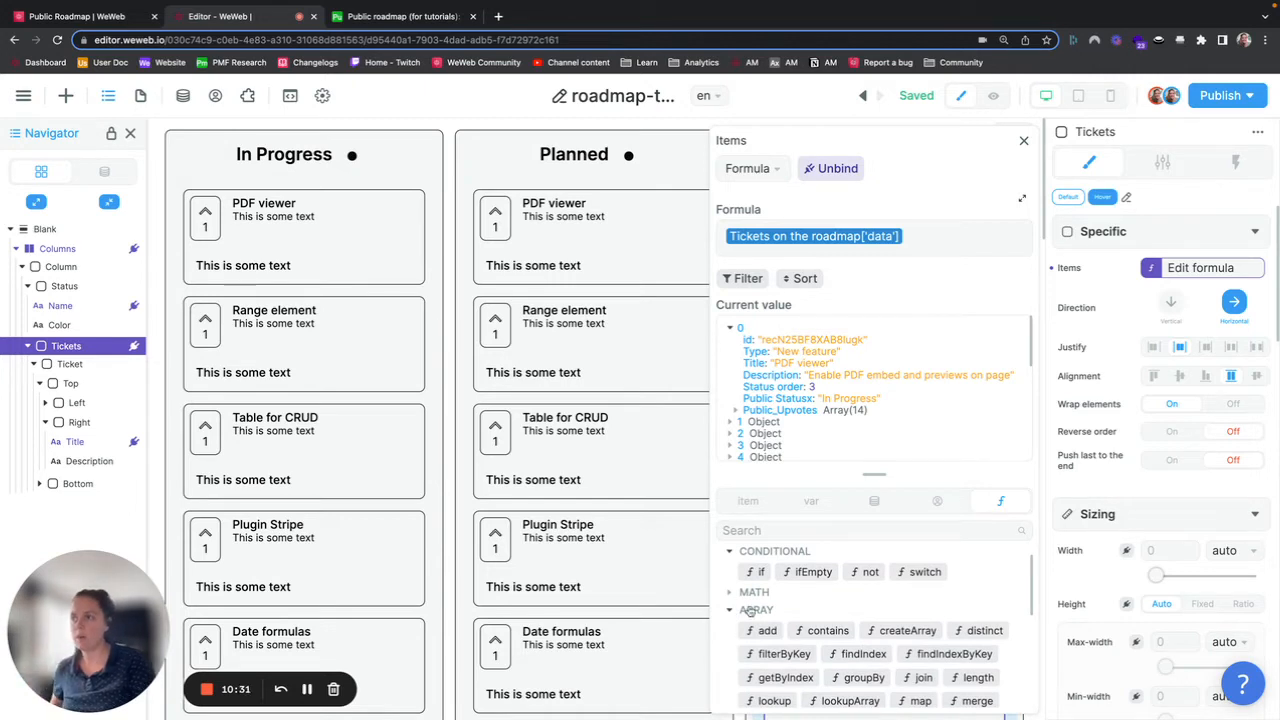
{"action": "left_click", "coordinate": [785, 655]}
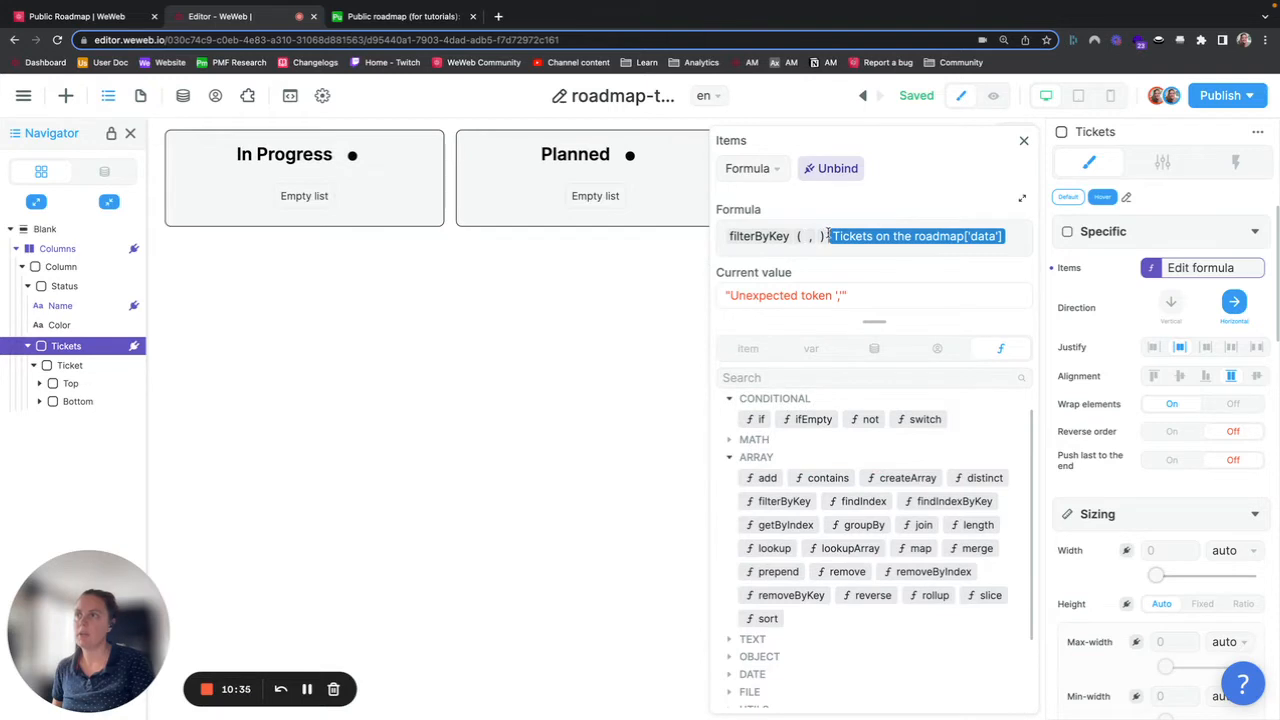
{"action": "key", "text": "BackSpace"}
{"action": "key", "text": "BackSpace"}
{"action": "key", "text": "BackSpace"}
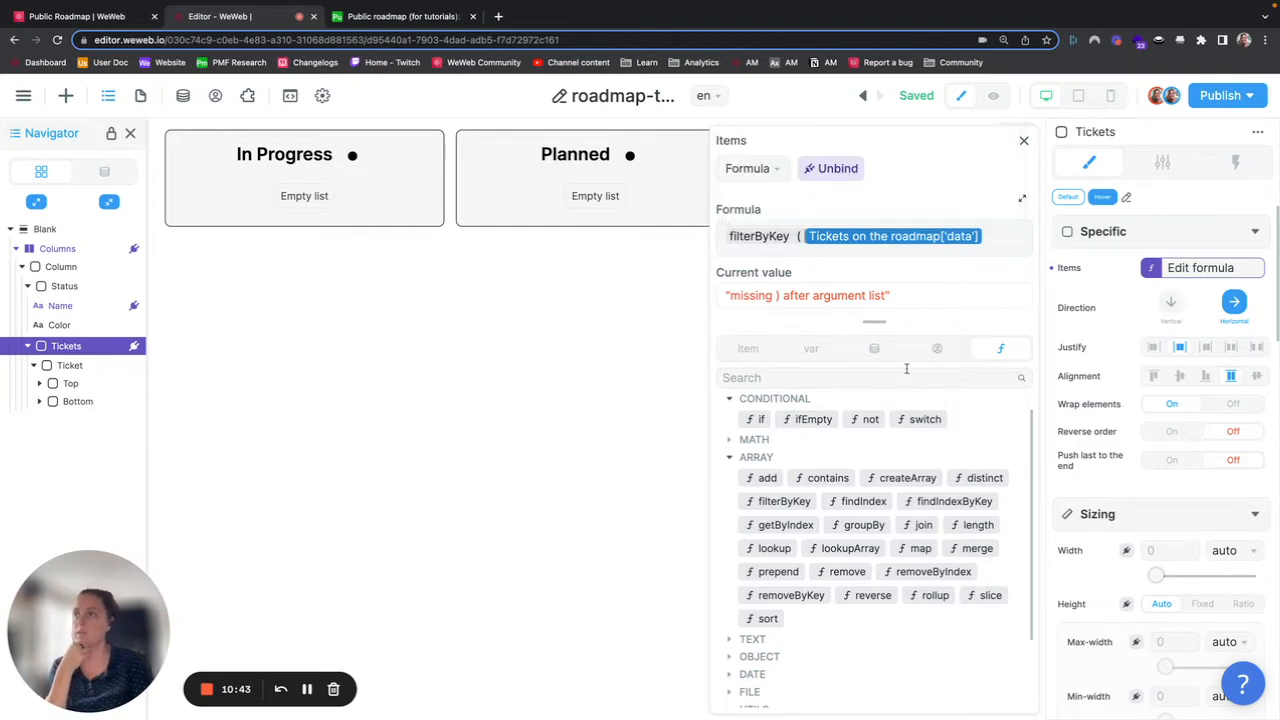
Step: Complete the filterByKey arguments with the key "Public Statusx" and the column's item.data as the value
{"action": "left_click", "coordinate": [878, 350]}
{"action": "left_click", "coordinate": [729, 470]}
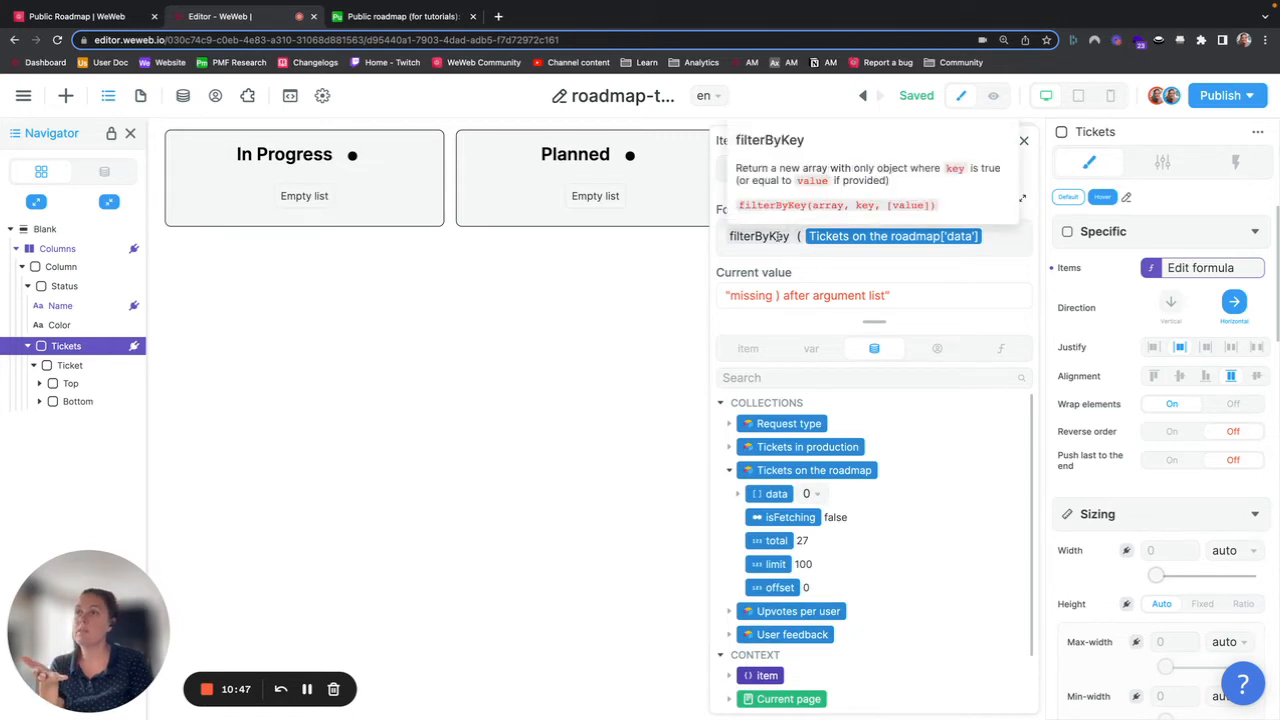
{"action": "type", "text": ", "}
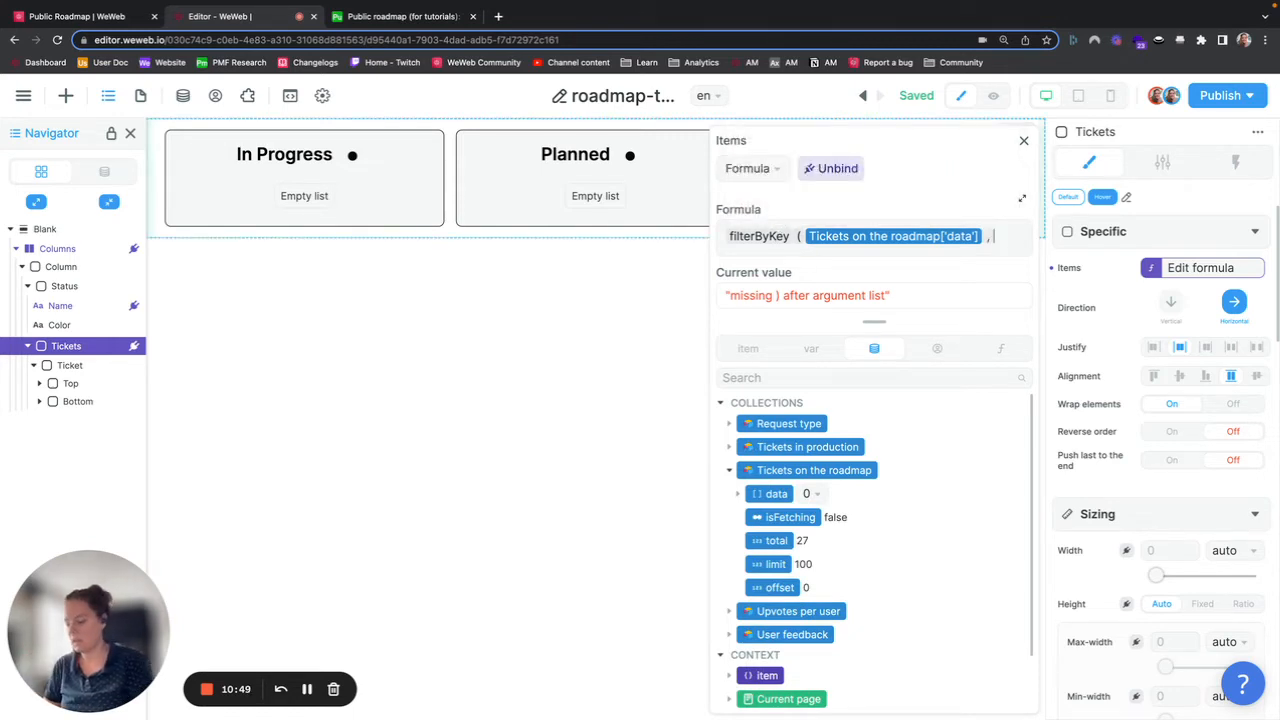
{"action": "type", "text": "\"Public Statusx"}
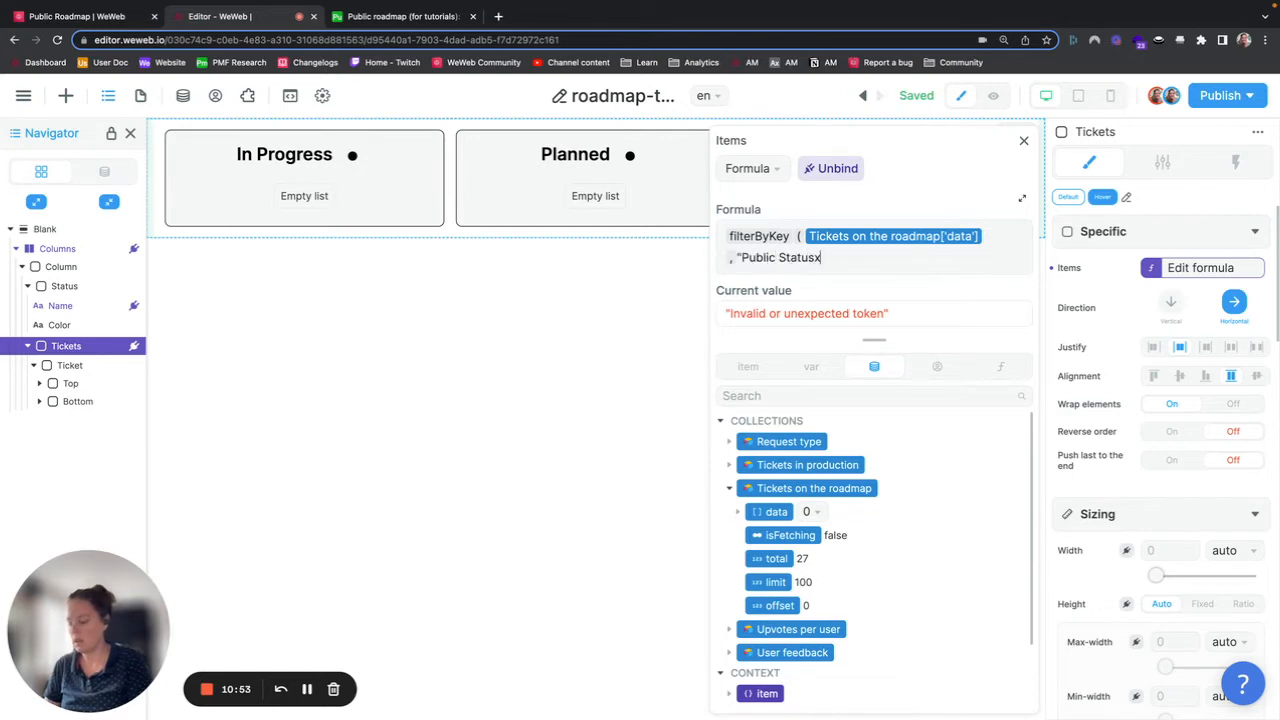
{"action": "type", "text": "\" ,"}
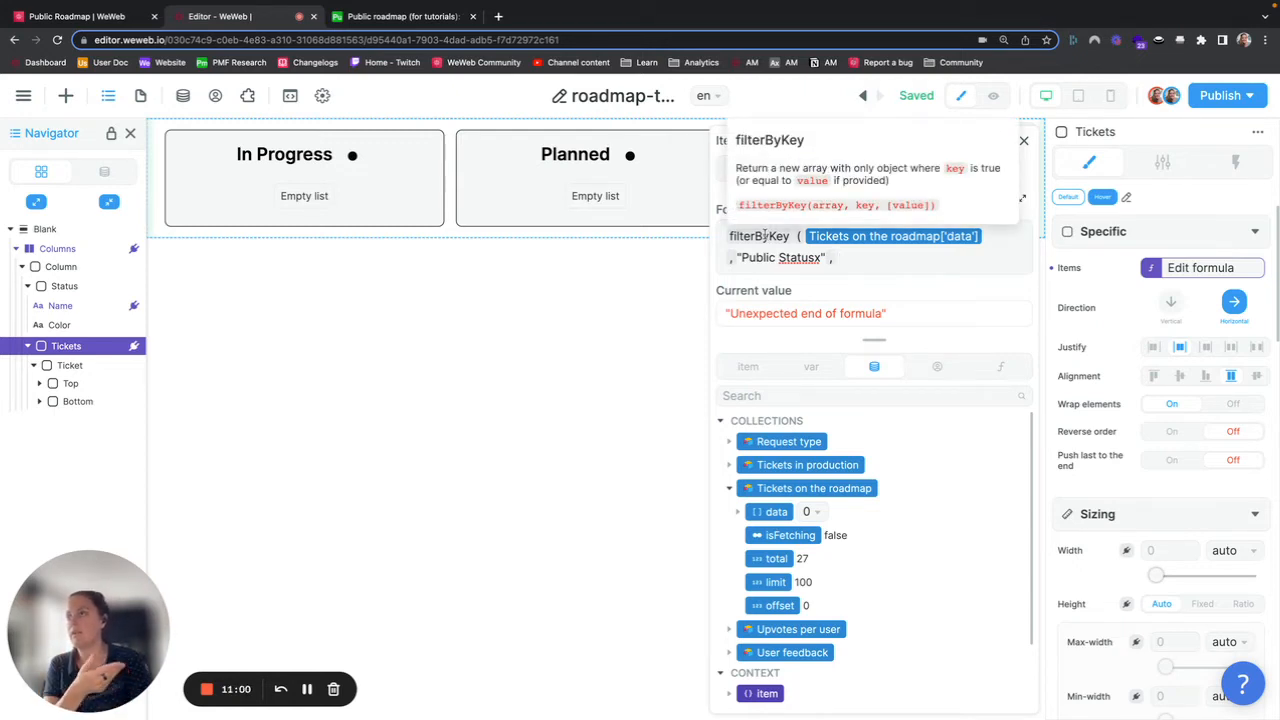
{"action": "left_click", "coordinate": [749, 367]}
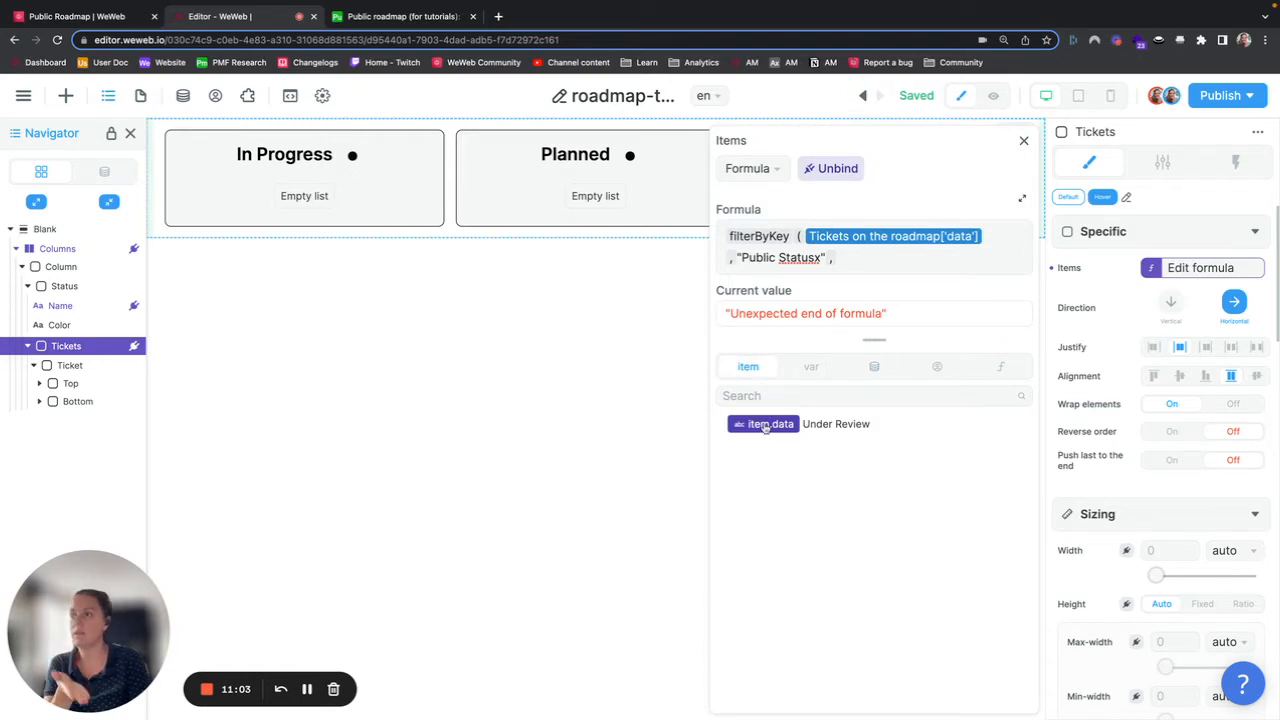
{"action": "left_click", "coordinate": [764, 426]}
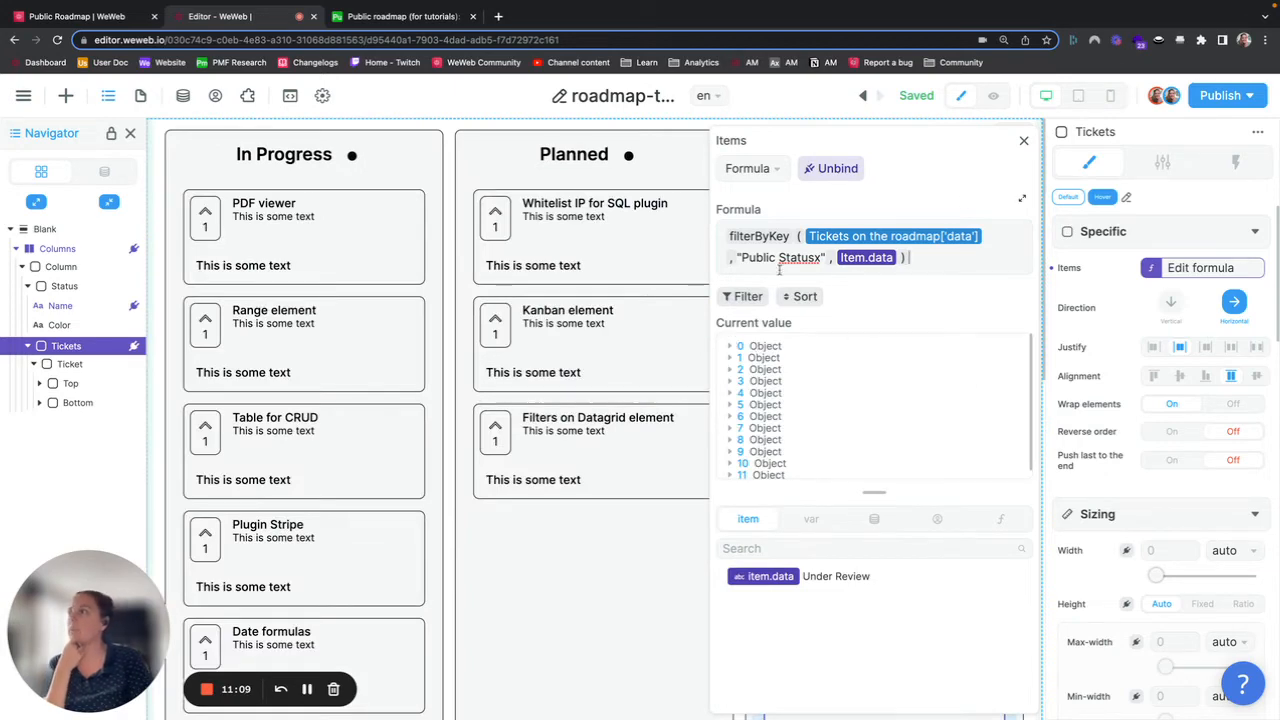
{"action": "left_click", "coordinate": [1023, 140]}
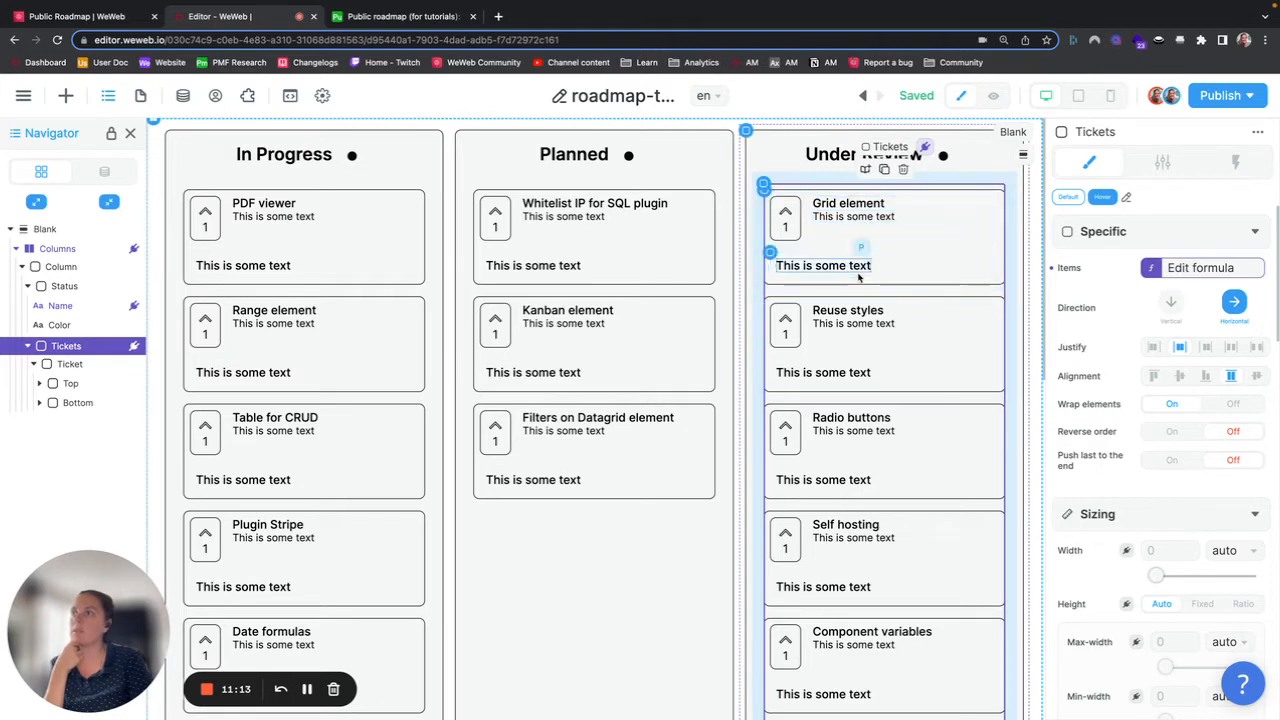
Step: Review the filtered Tickets items results for the Under Review and Planned columns, expanding several ticket objects
{"action": "left_click", "coordinate": [1216, 270]}
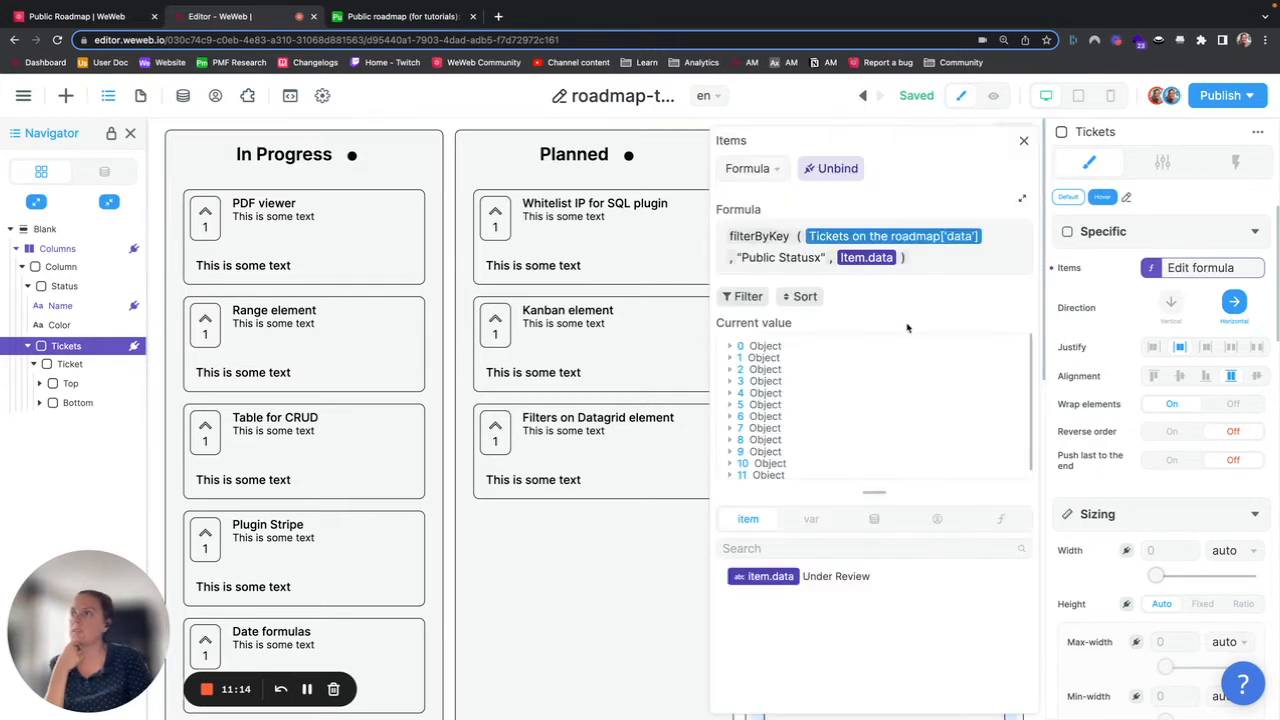
{"action": "left_click", "coordinate": [730, 347]}
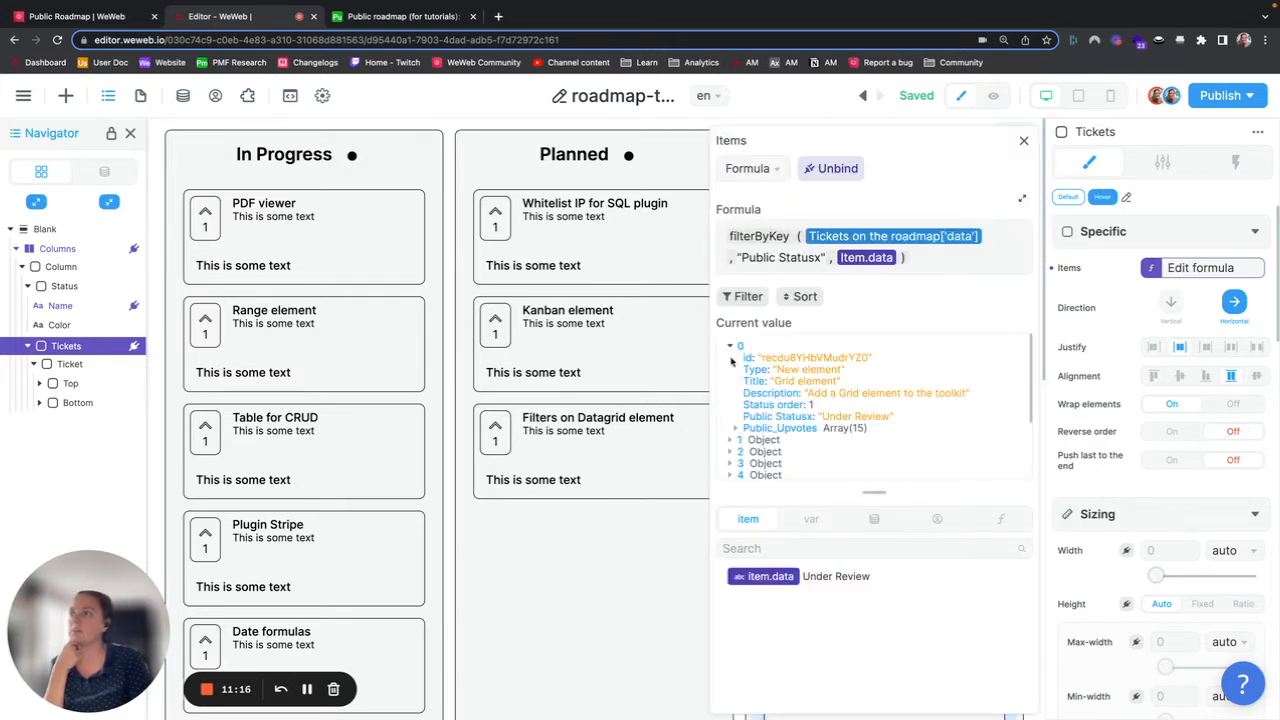
{"action": "left_click", "coordinate": [728, 452]}
{"action": "scroll", "coordinate": [732, 440], "scroll_direction": "down", "scroll_amount": 3}
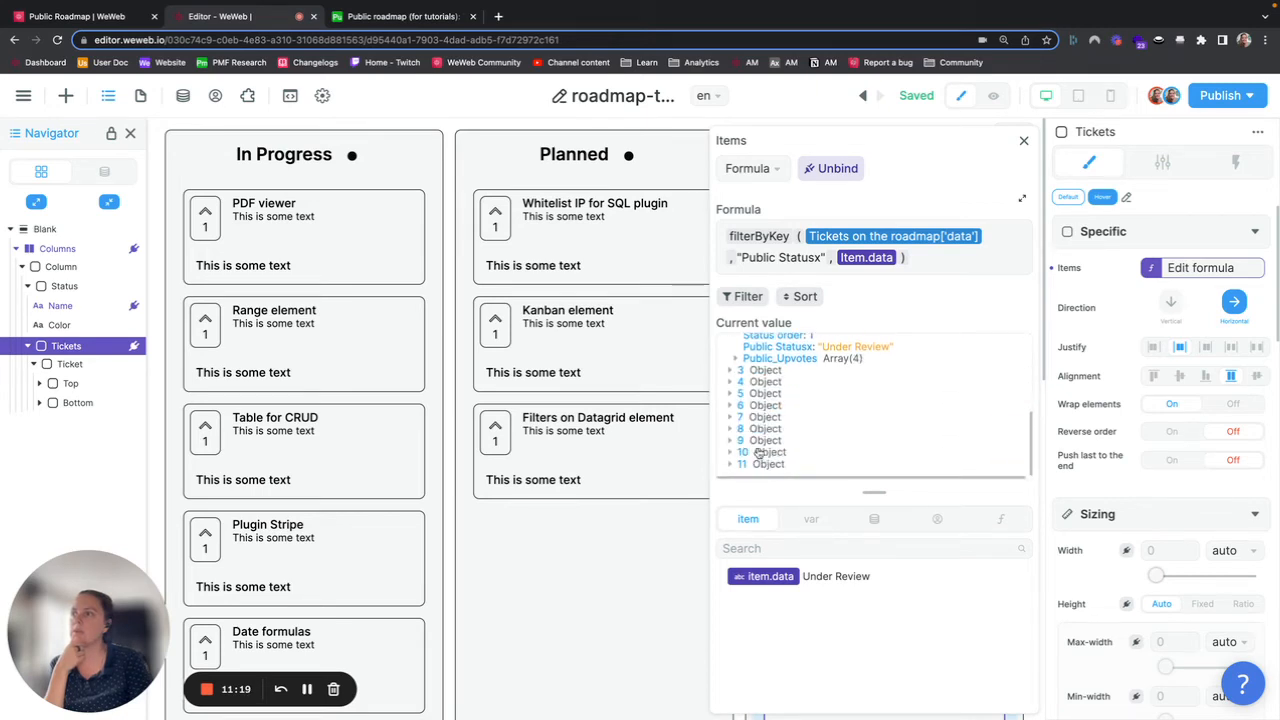
{"action": "left_click", "coordinate": [733, 429]}
{"action": "scroll", "coordinate": [780, 430], "scroll_direction": "down", "scroll_amount": 2}
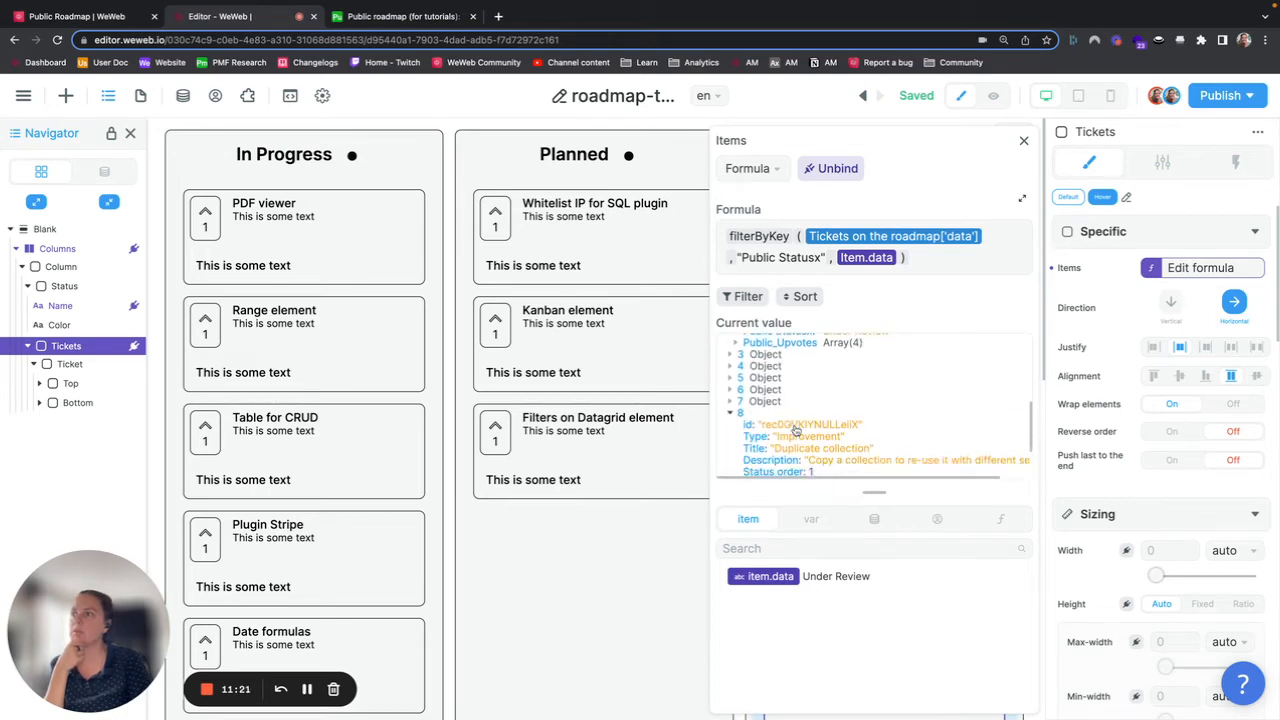
{"action": "left_click", "coordinate": [1023, 140]}
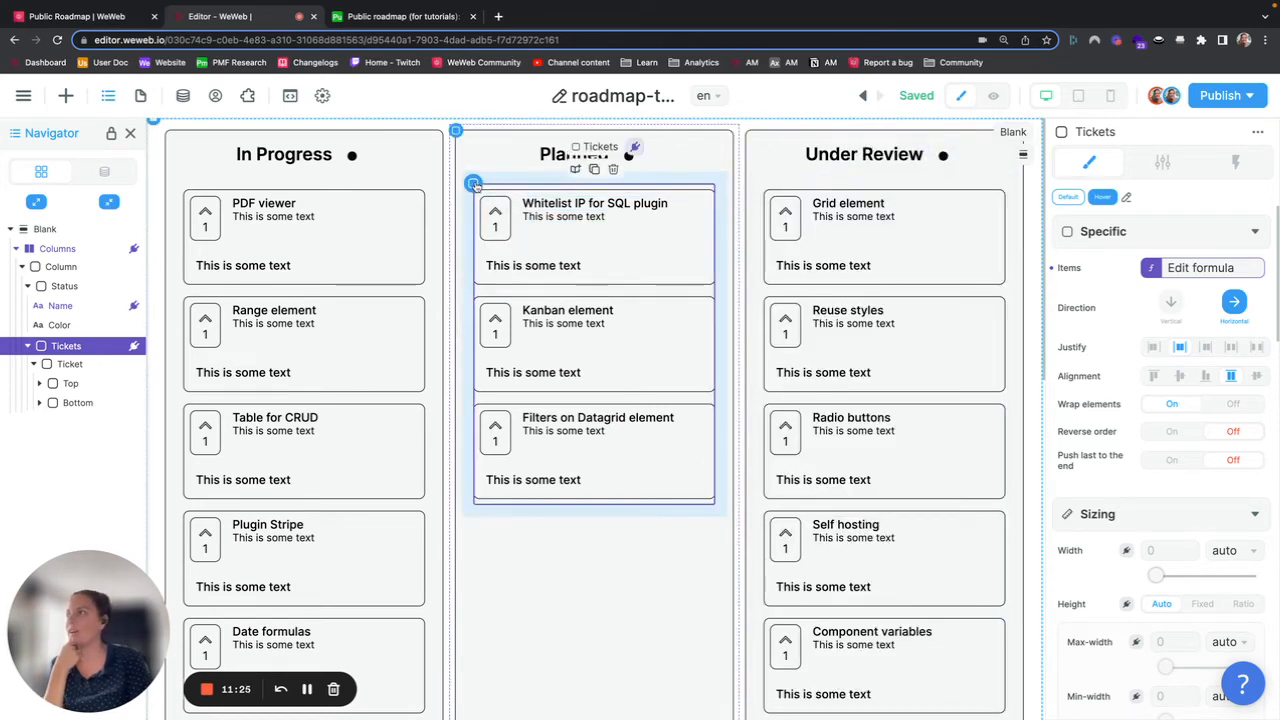
{"action": "left_click", "coordinate": [1206, 270]}
{"action": "left_click", "coordinate": [731, 357]}
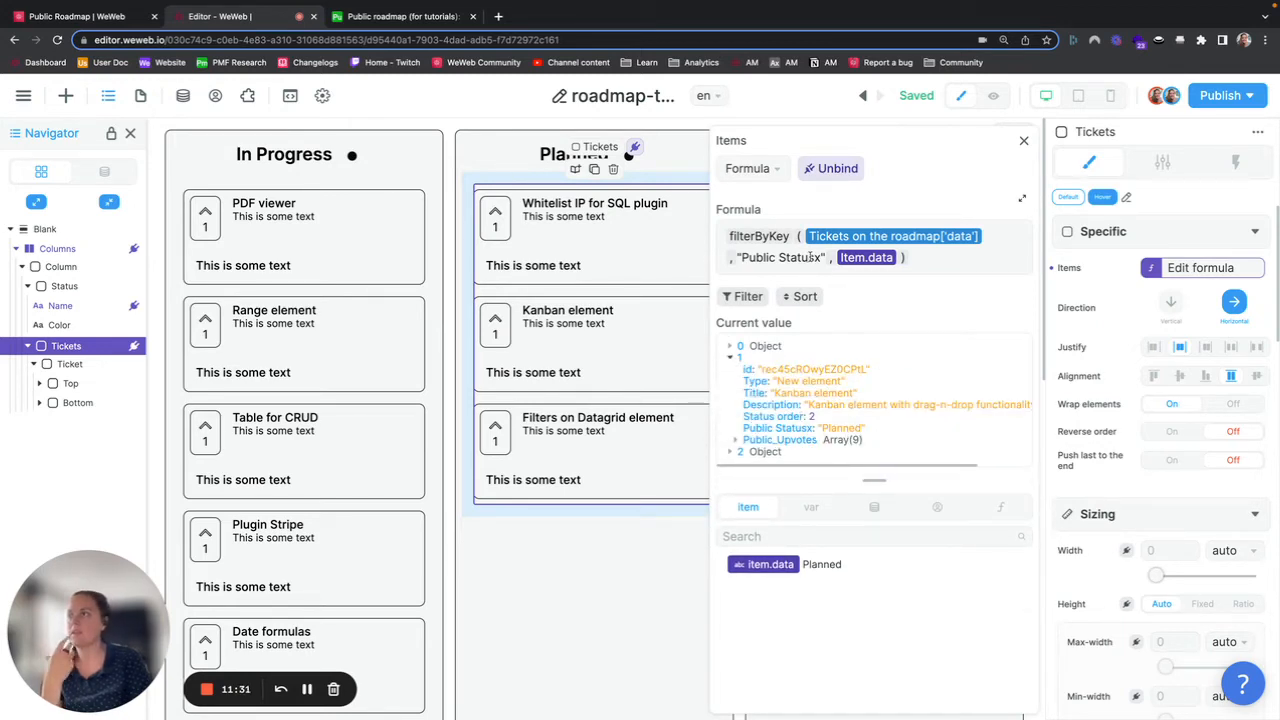
{"action": "left_click", "coordinate": [1024, 140]}
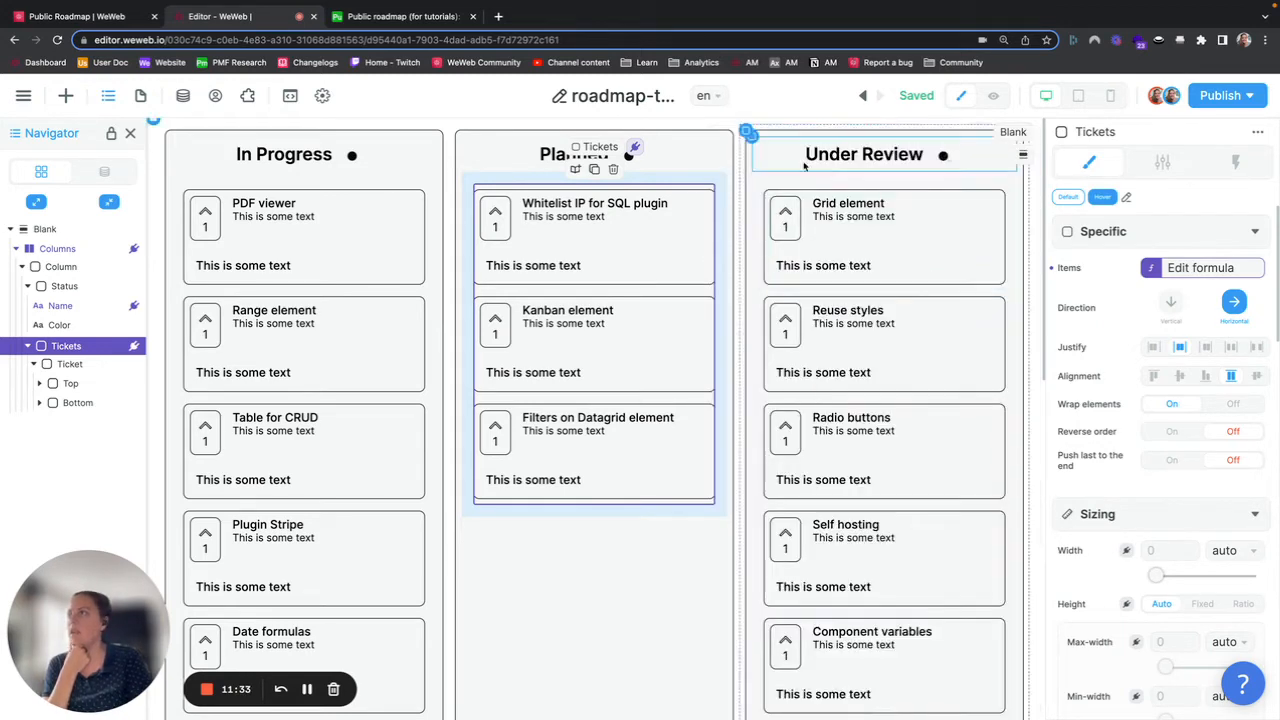
Step: Bind the first ticket card's description text to the item's Description field
{"action": "left_click", "coordinate": [287, 221]}
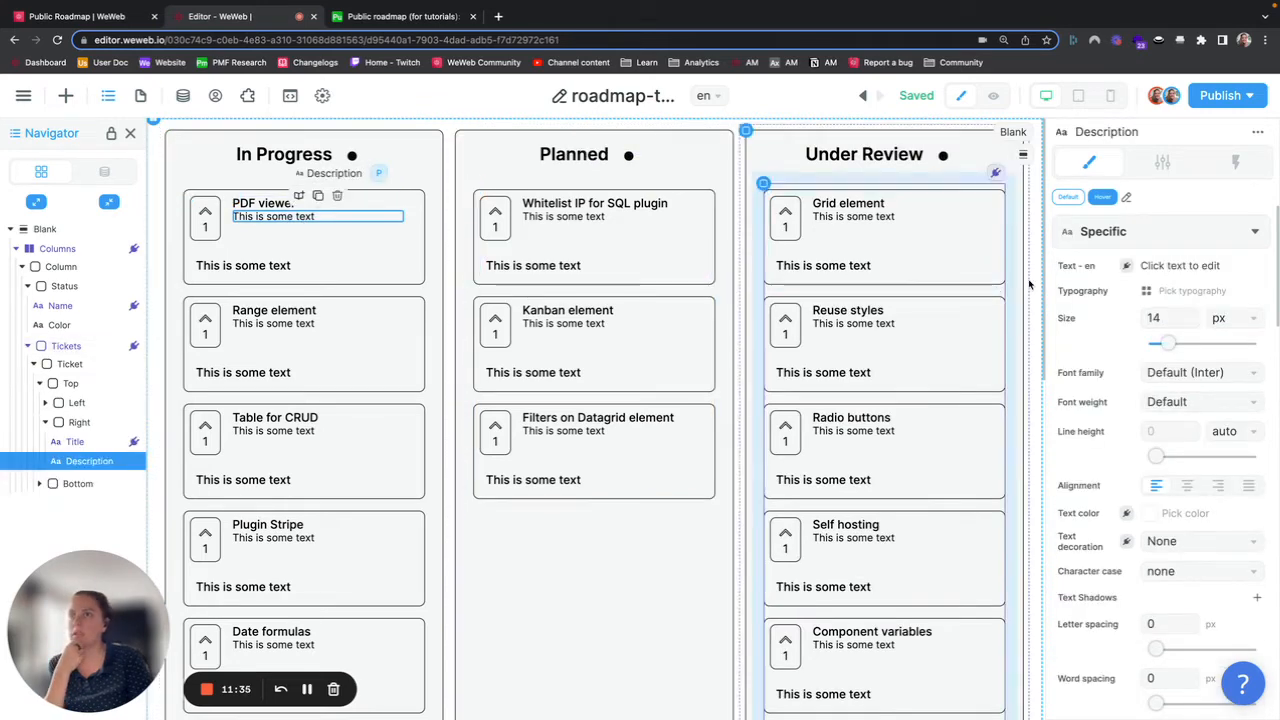
{"action": "left_click", "coordinate": [1127, 268]}
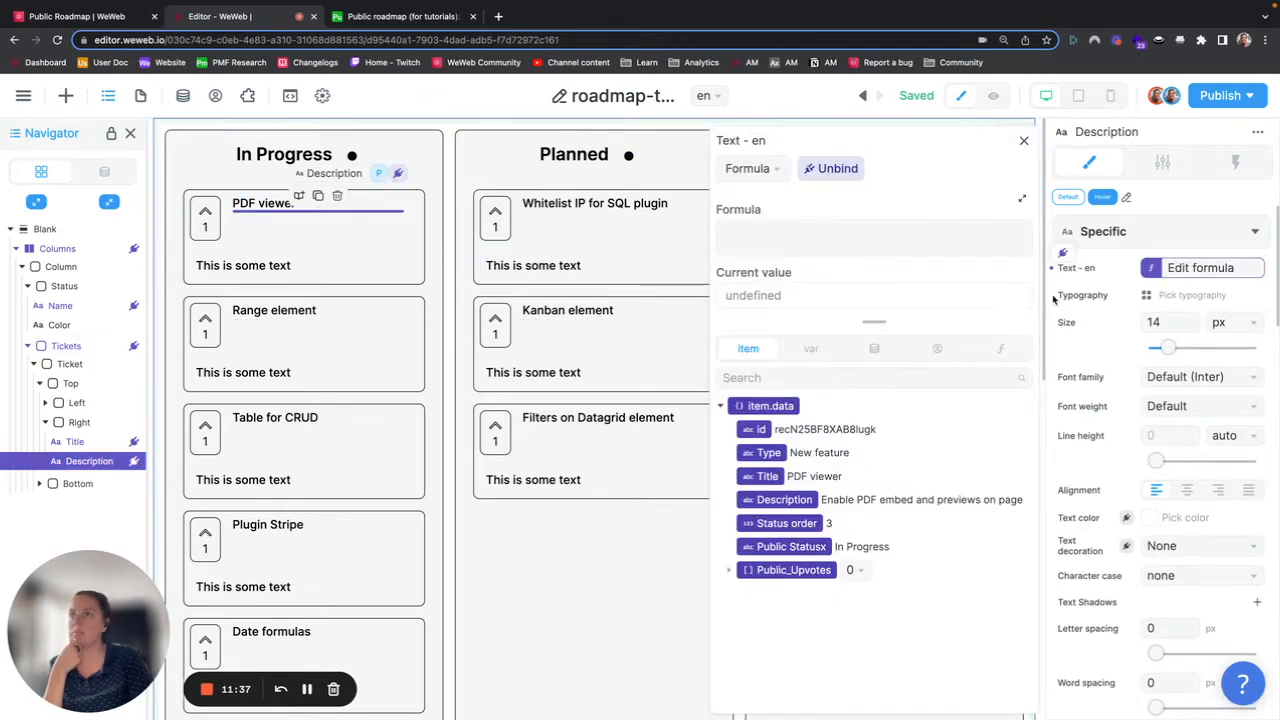
{"action": "left_click", "coordinate": [770, 500]}
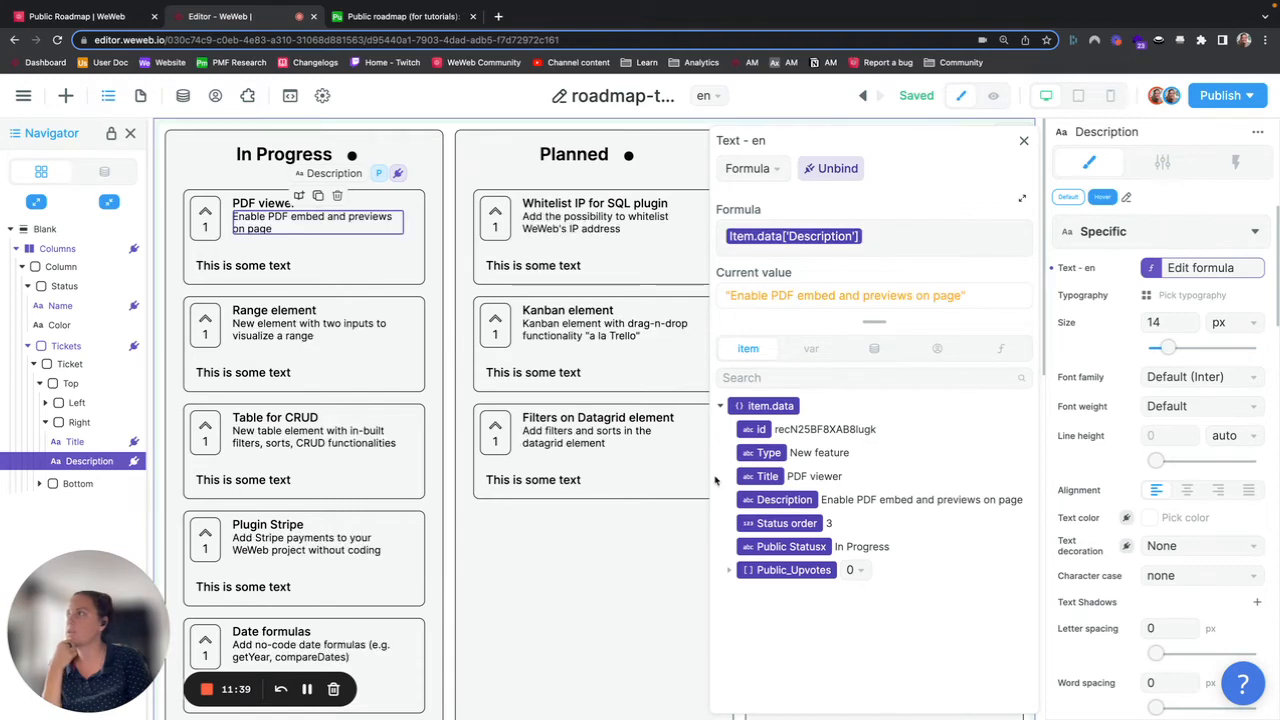
Step: Bind the ticket's upvote count text to the length of the item's Public_Upvotes array
{"action": "left_click", "coordinate": [205, 228]}
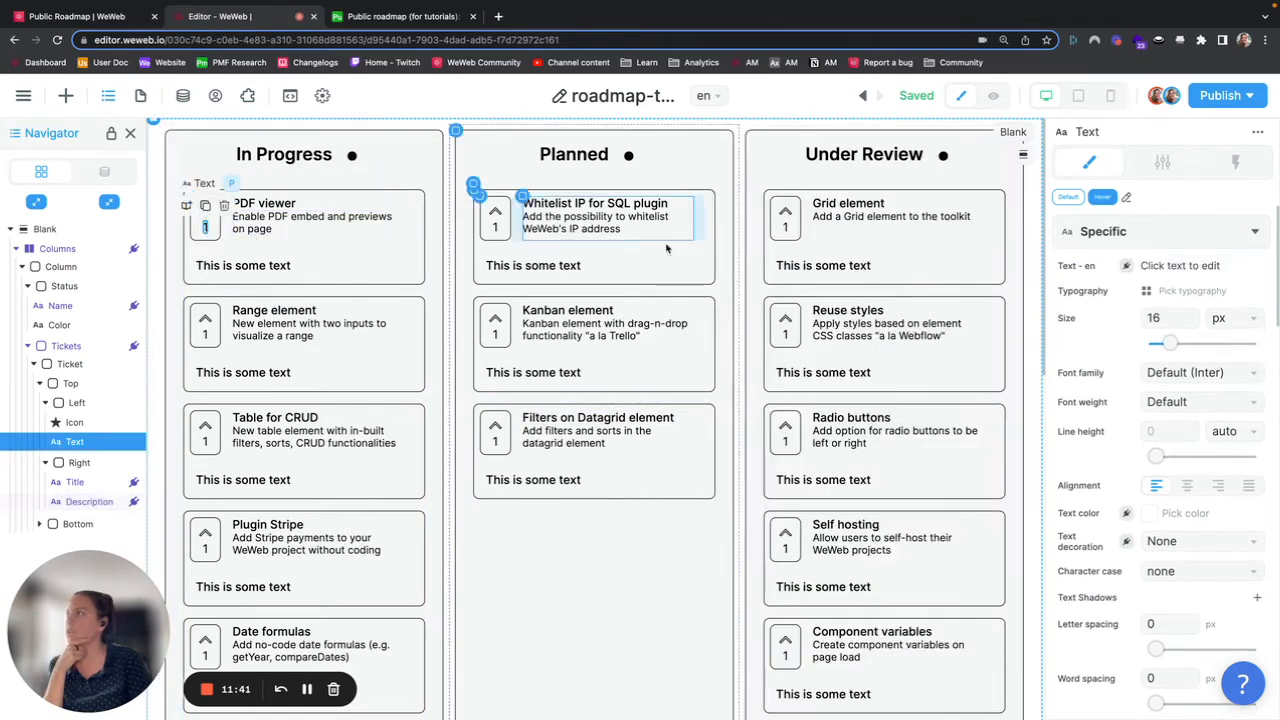
{"action": "left_click", "coordinate": [1122, 272]}
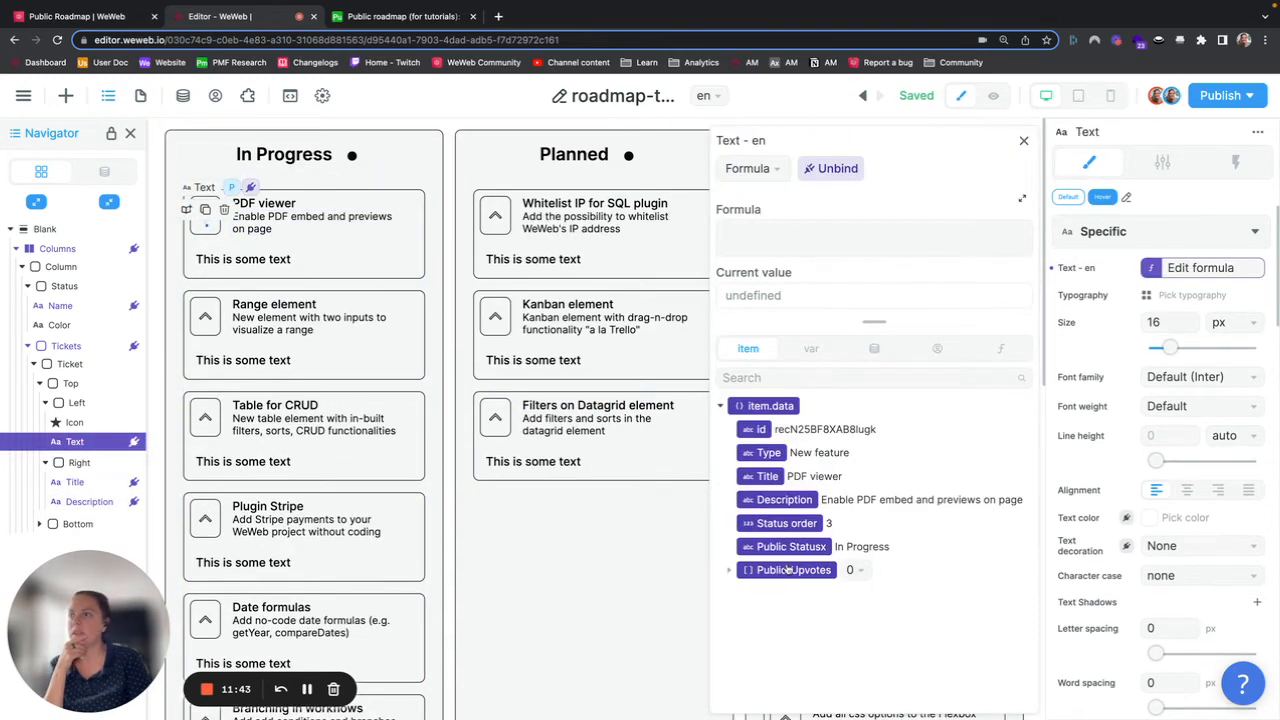
{"action": "left_click", "coordinate": [729, 571]}
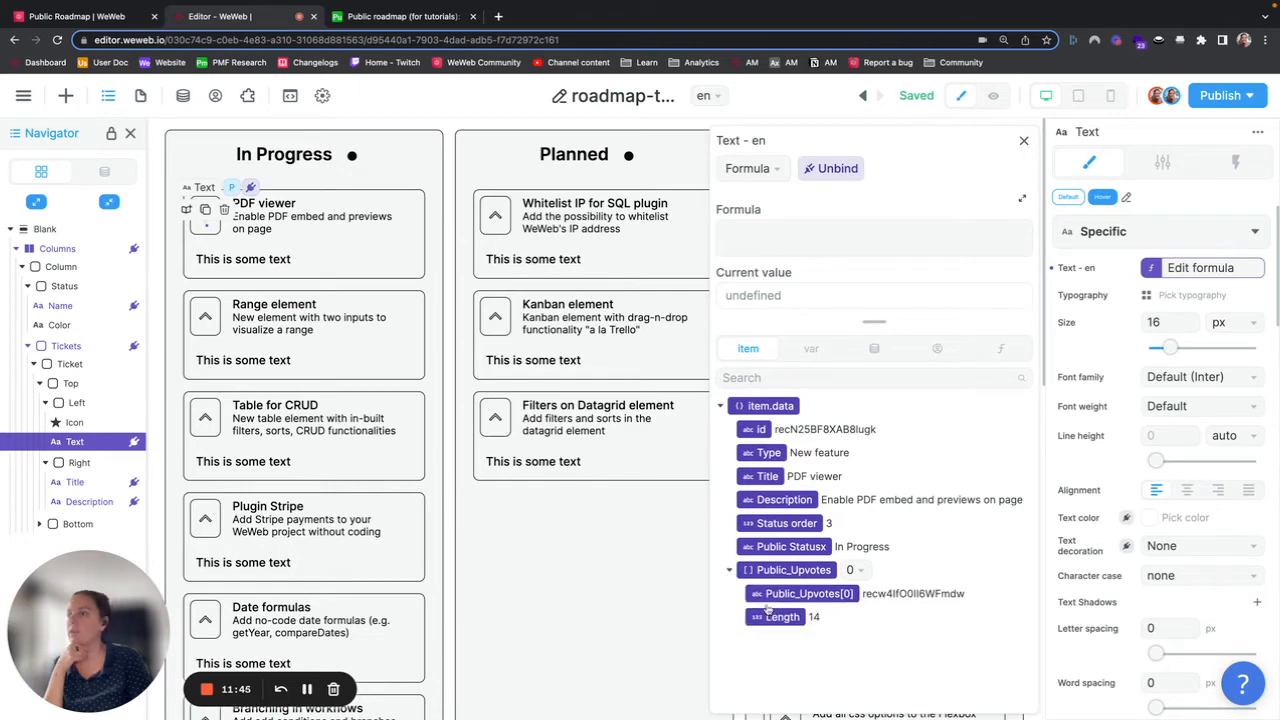
{"action": "left_click", "coordinate": [783, 619]}
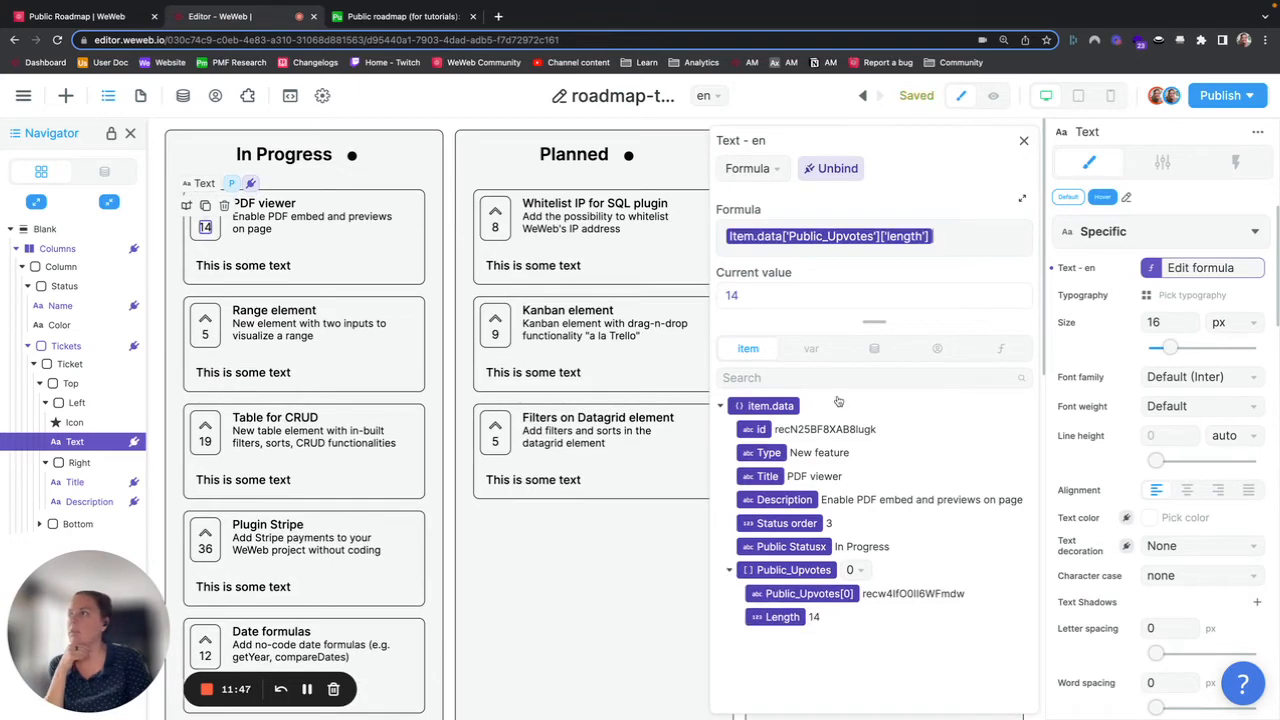
{"action": "left_click", "coordinate": [1023, 144]}
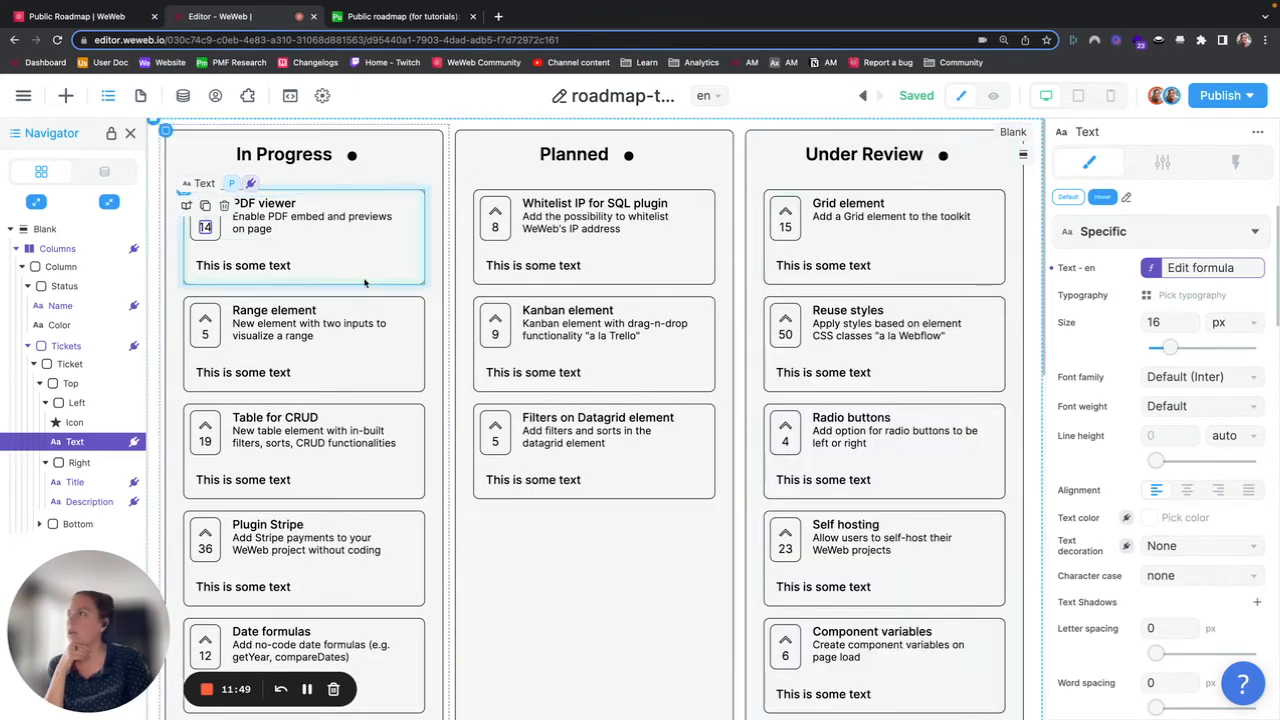
Step: Bind the ticket's bottom tag text to the item's Type field
{"action": "double_click", "coordinate": [272, 266]}
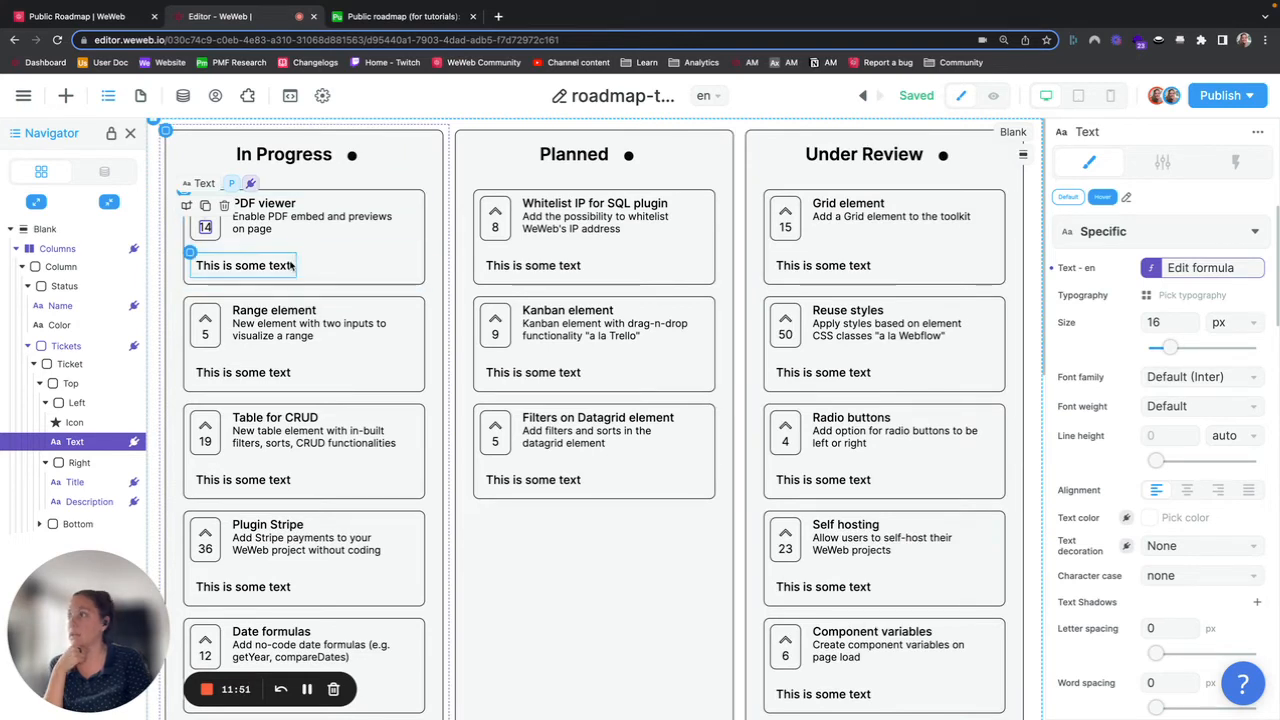
{"action": "left_click", "coordinate": [272, 266]}
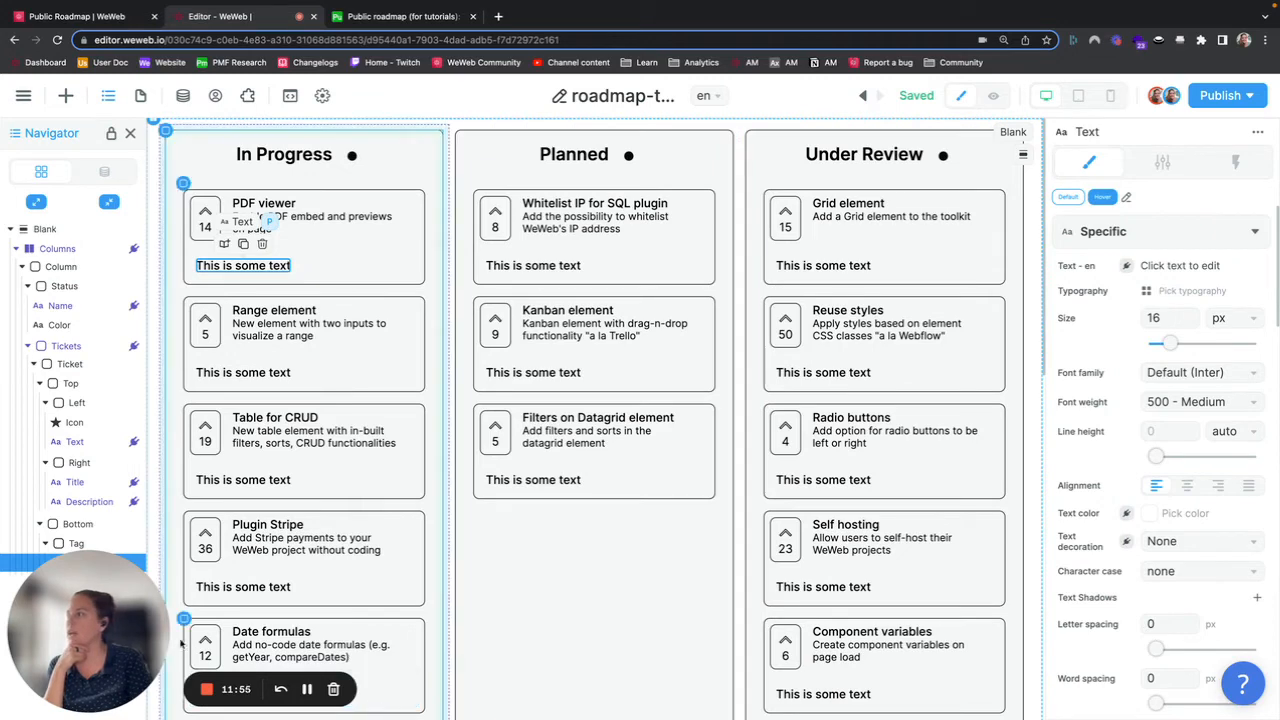
{"action": "left_click_drag", "start_coordinate": [126, 648], "coordinate": [227, 646]}
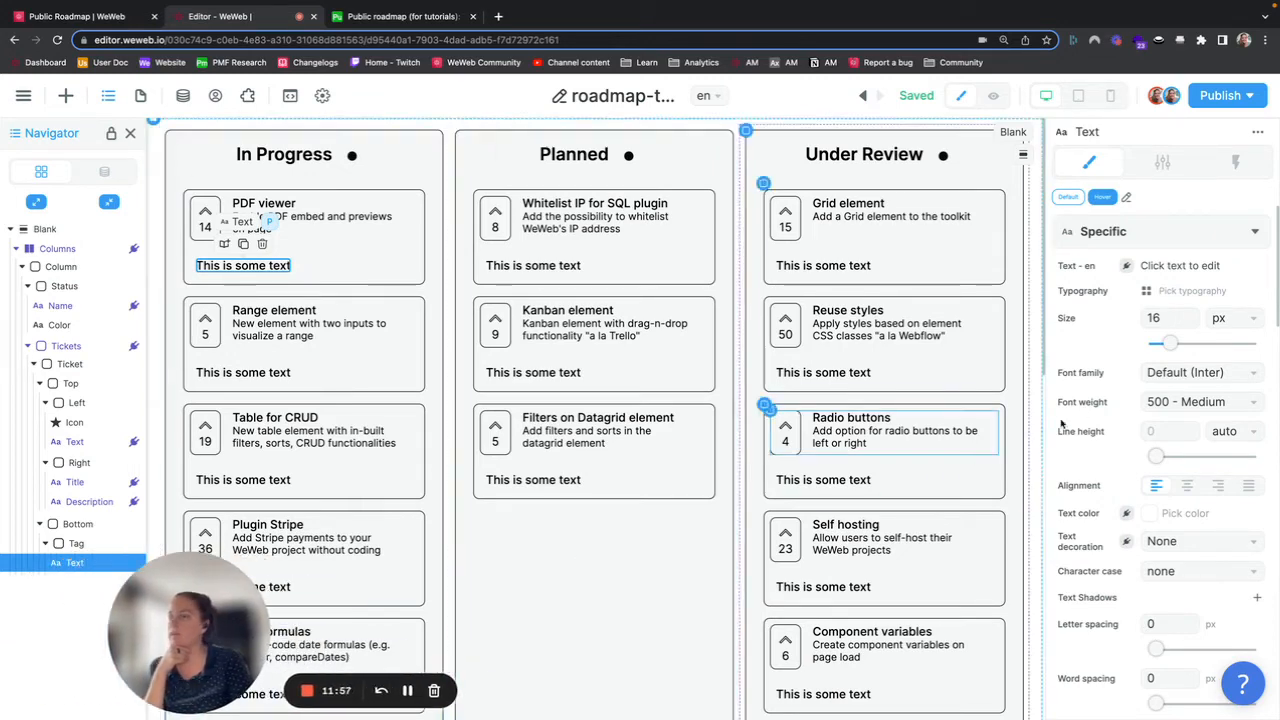
{"action": "left_click", "coordinate": [1127, 267]}
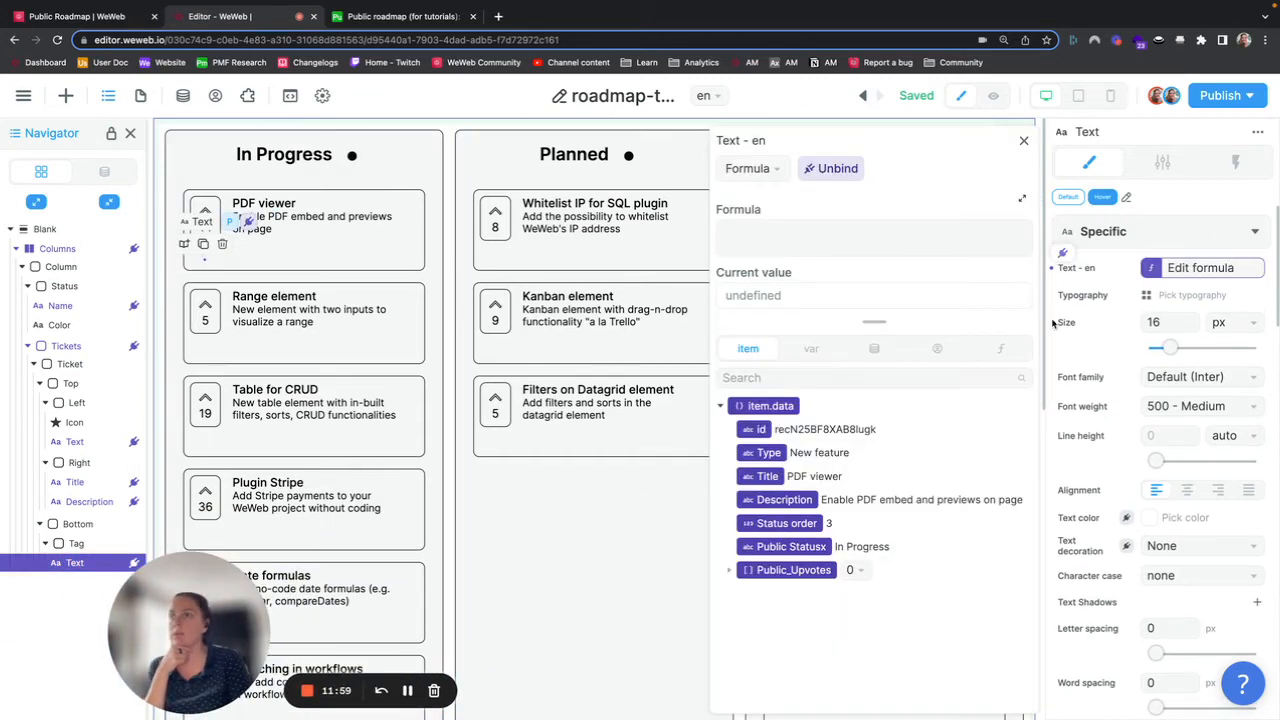
{"action": "left_click", "coordinate": [768, 453]}
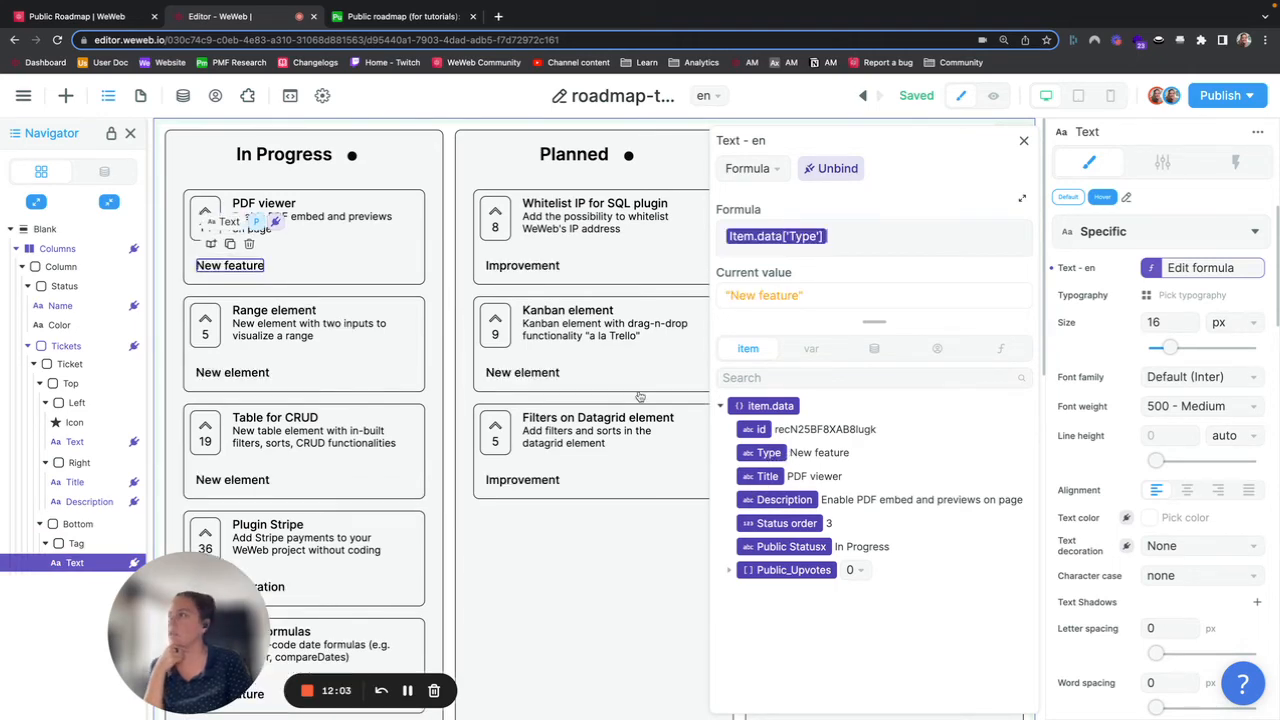
Step: Compare the tags with the live public roadmap and the Airtable Ticket Type table, then return to the editor
{"action": "left_click", "coordinate": [100, 17]}
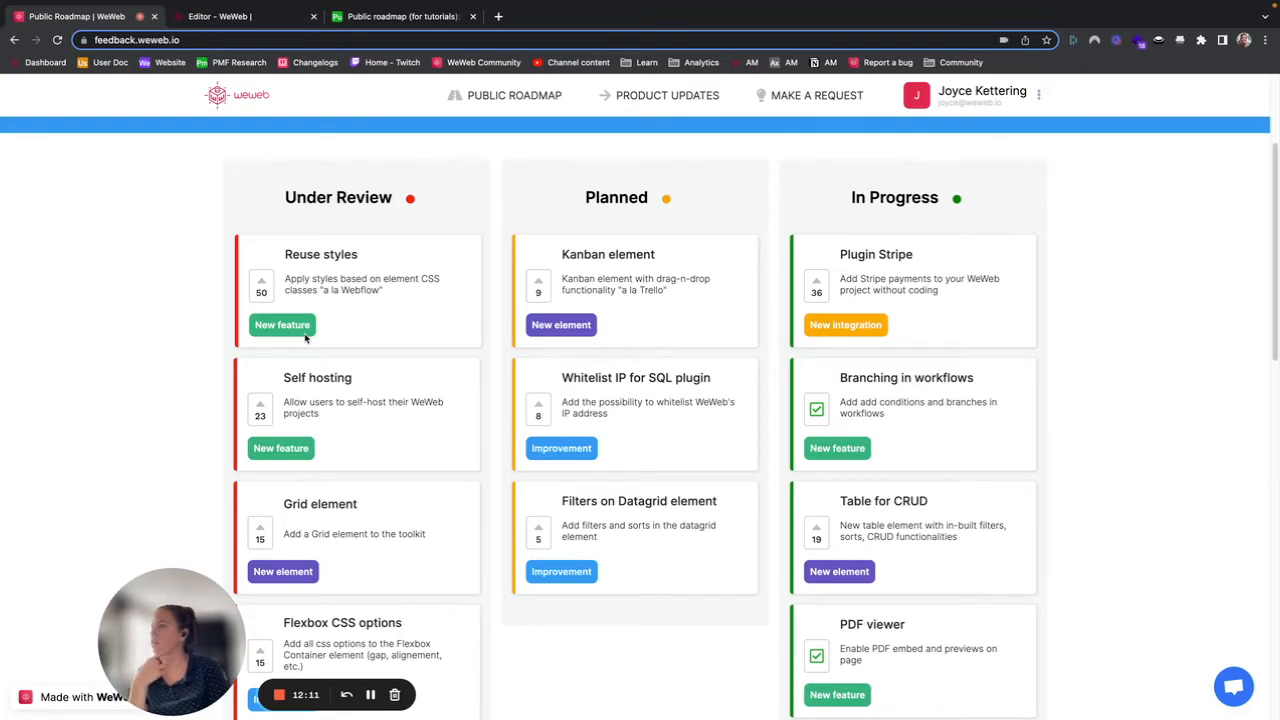
{"action": "left_click", "coordinate": [398, 17]}
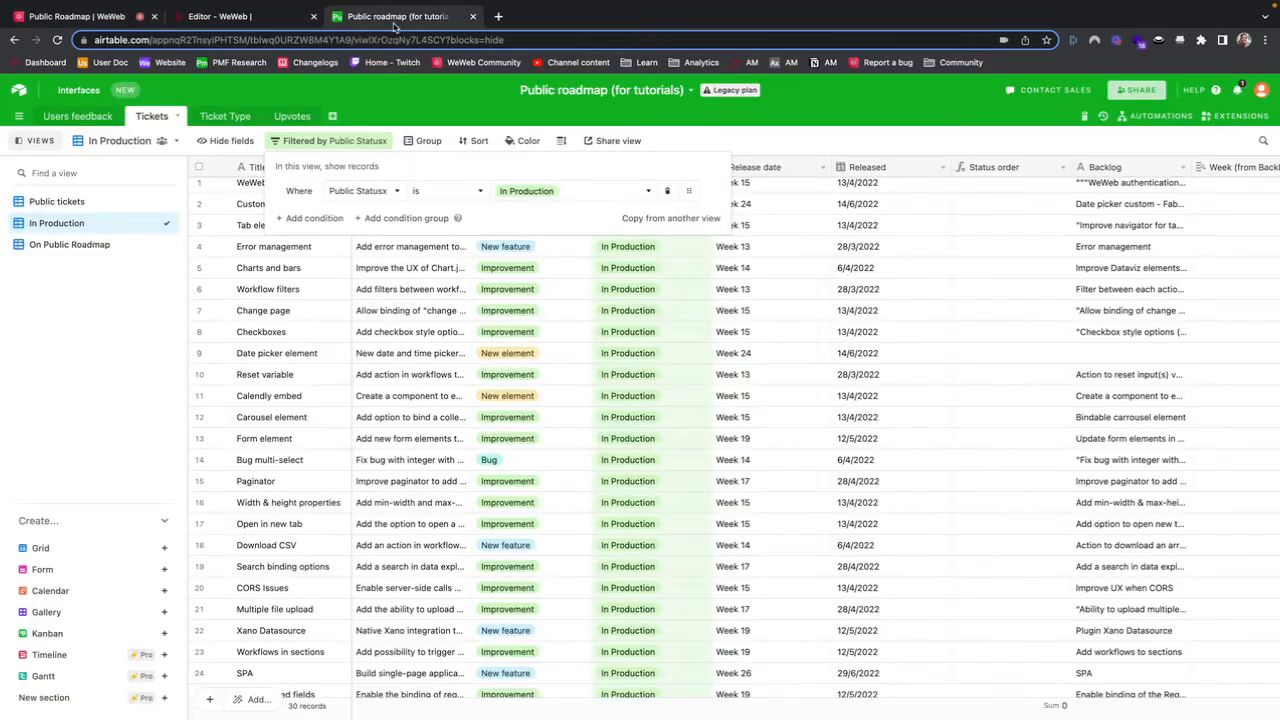
{"action": "left_click", "coordinate": [238, 119]}
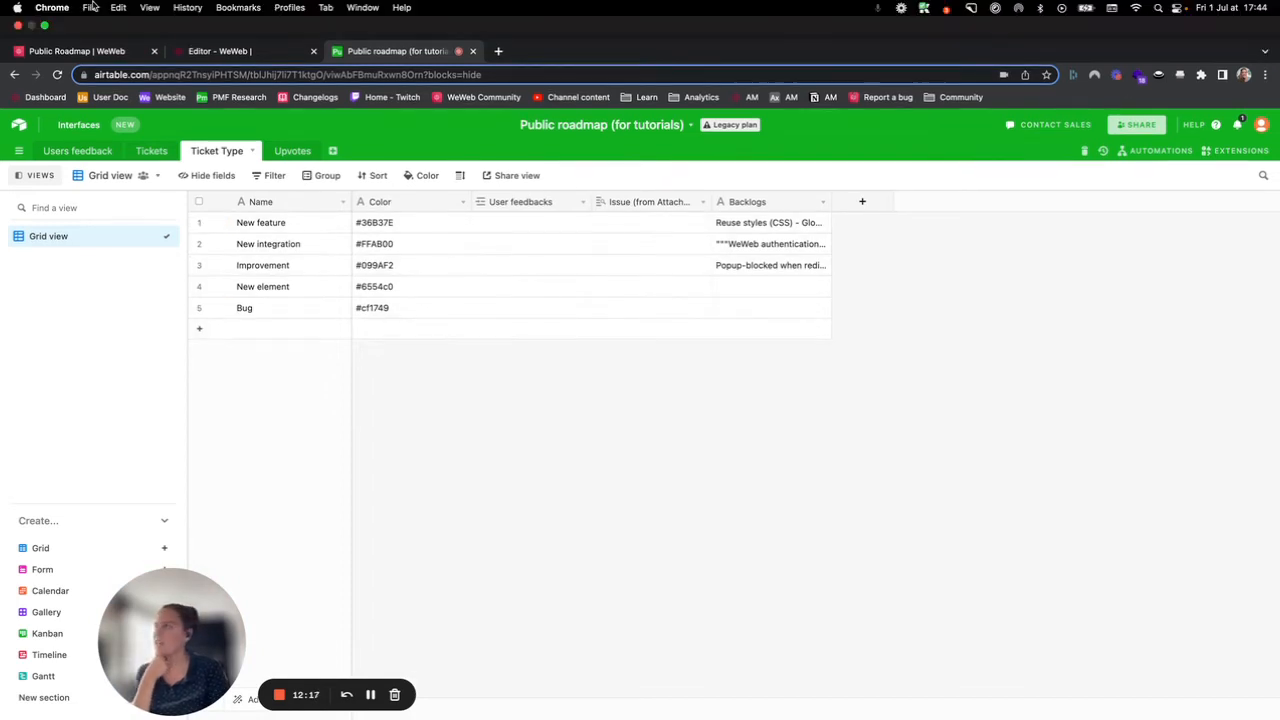
{"action": "left_click", "coordinate": [220, 16]}
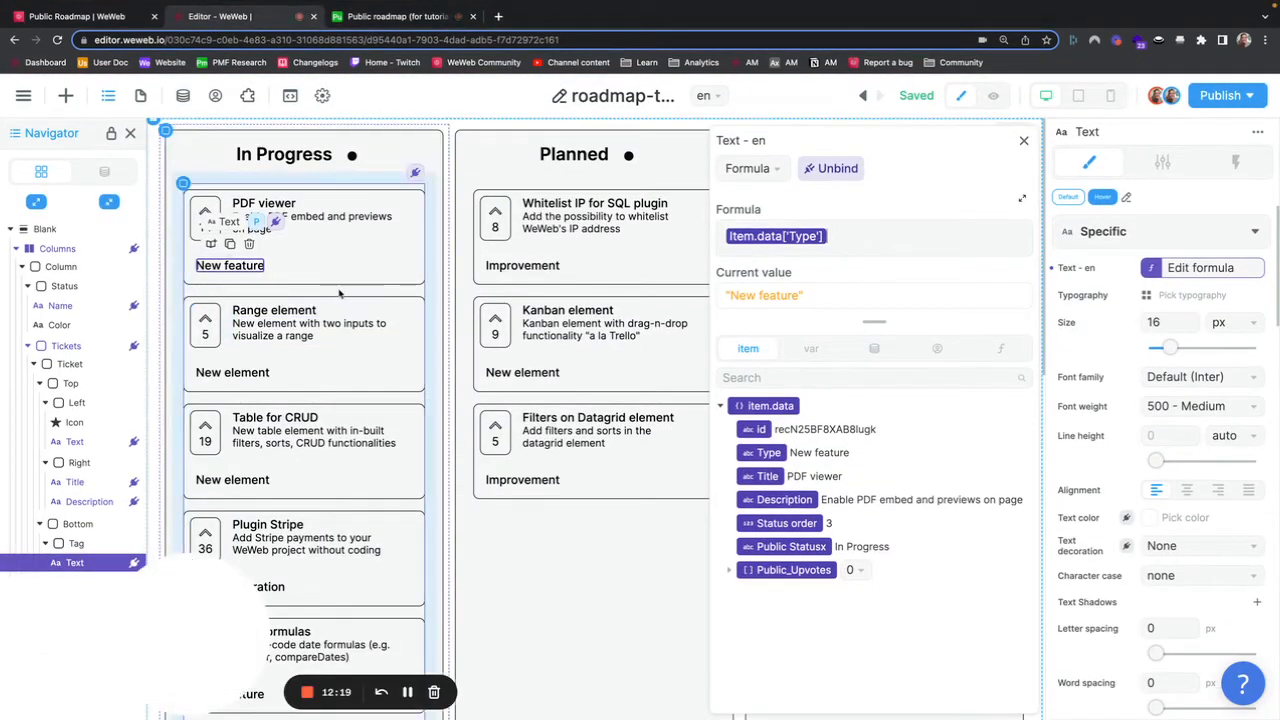
Step: Select the ticket's Tag container and bind its background color to a lookup formula over the Request type collection's data
{"action": "left_click", "coordinate": [96, 545]}
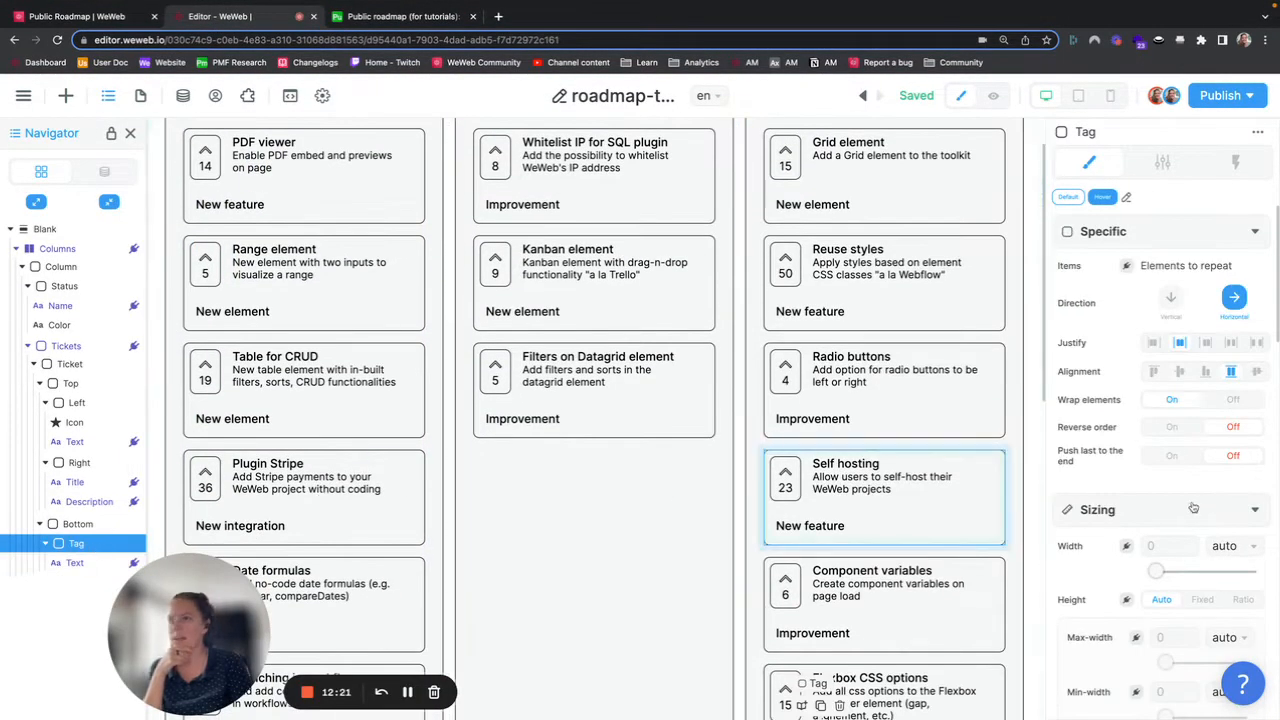
{"action": "scroll", "coordinate": [1130, 568], "scroll_direction": "down", "scroll_amount": 5}
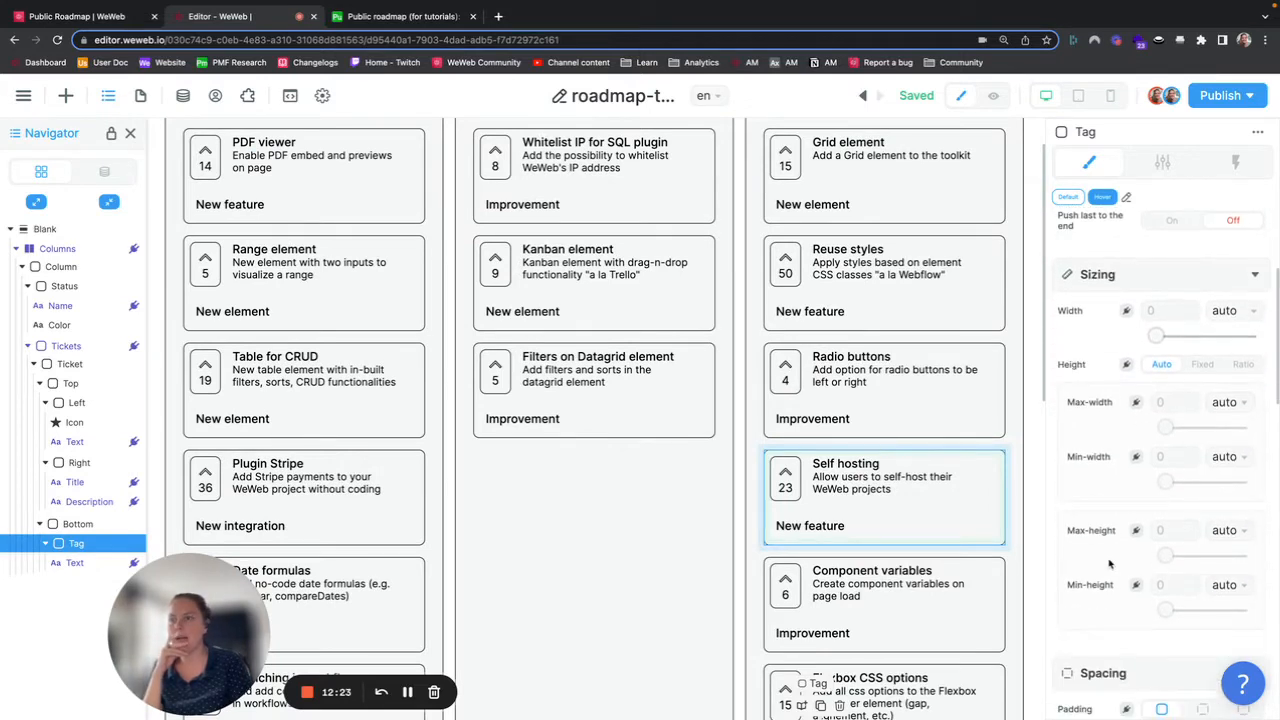
{"action": "scroll", "coordinate": [1108, 564], "scroll_direction": "down", "scroll_amount": 6}
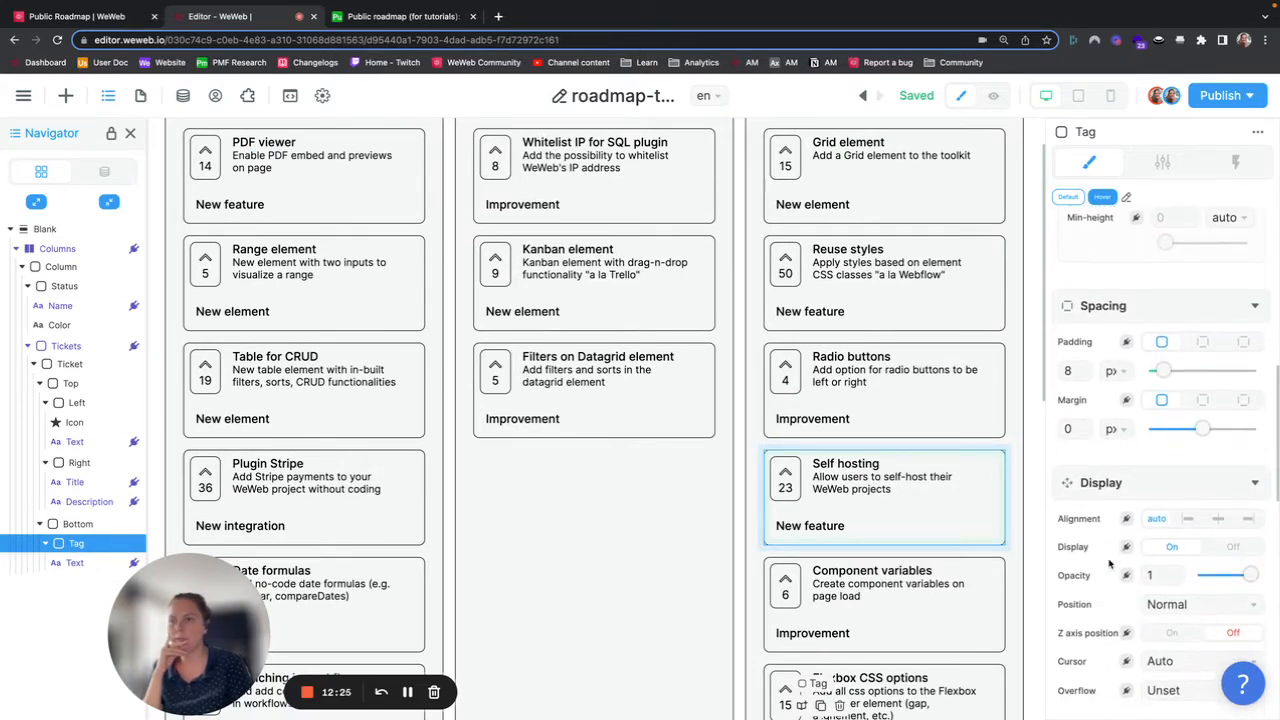
{"action": "scroll", "coordinate": [1108, 564], "scroll_direction": "down", "scroll_amount": 2}
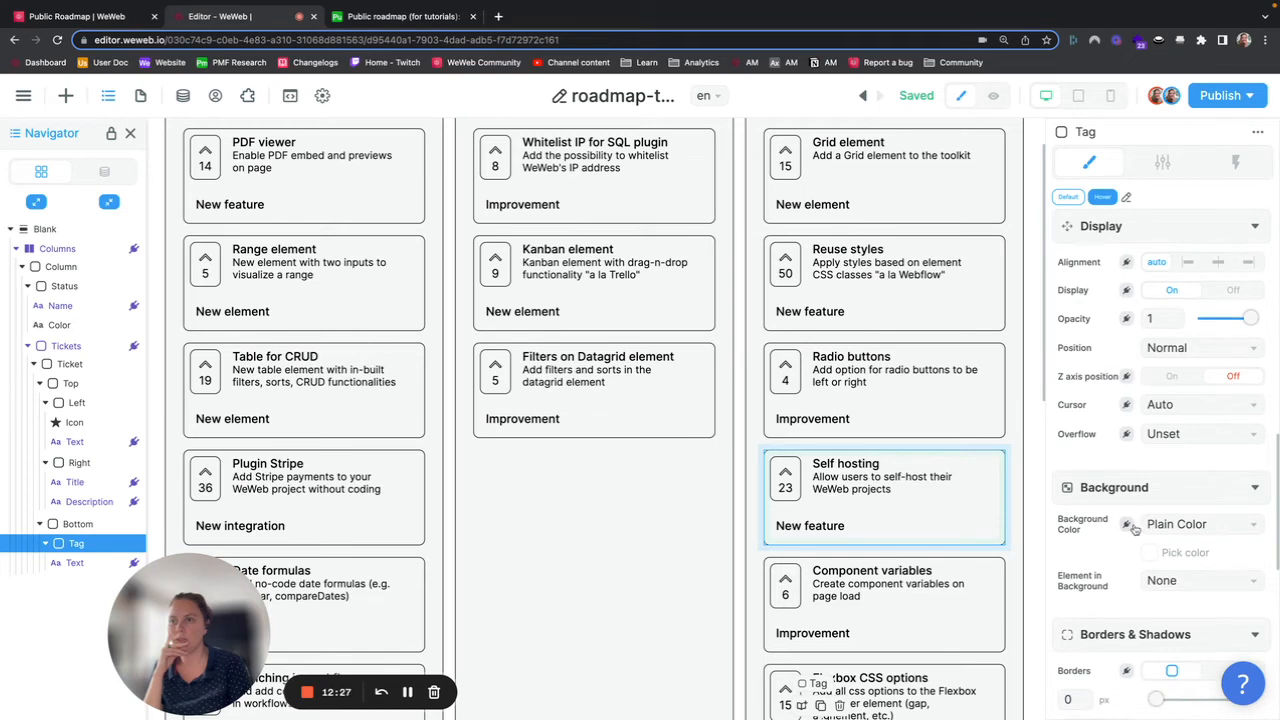
{"action": "left_click", "coordinate": [1127, 524]}
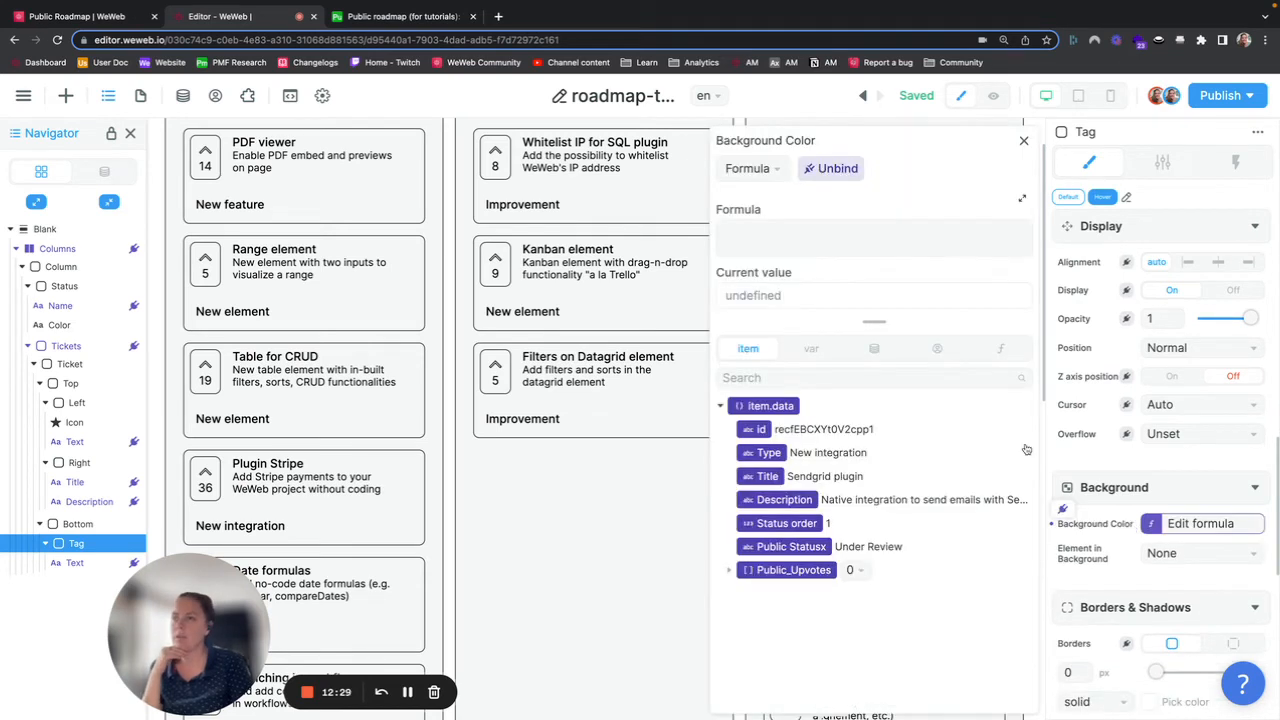
{"action": "left_click", "coordinate": [887, 353]}
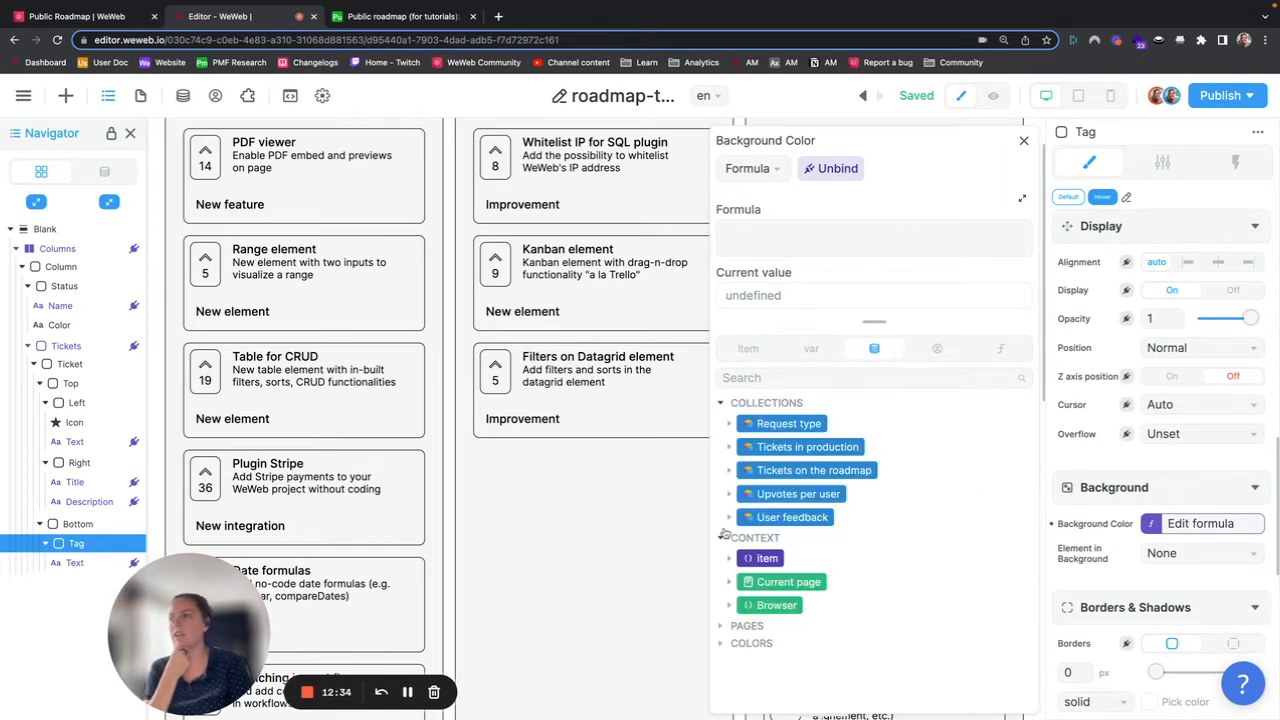
{"action": "left_click", "coordinate": [730, 424]}
{"action": "left_click", "coordinate": [740, 447]}
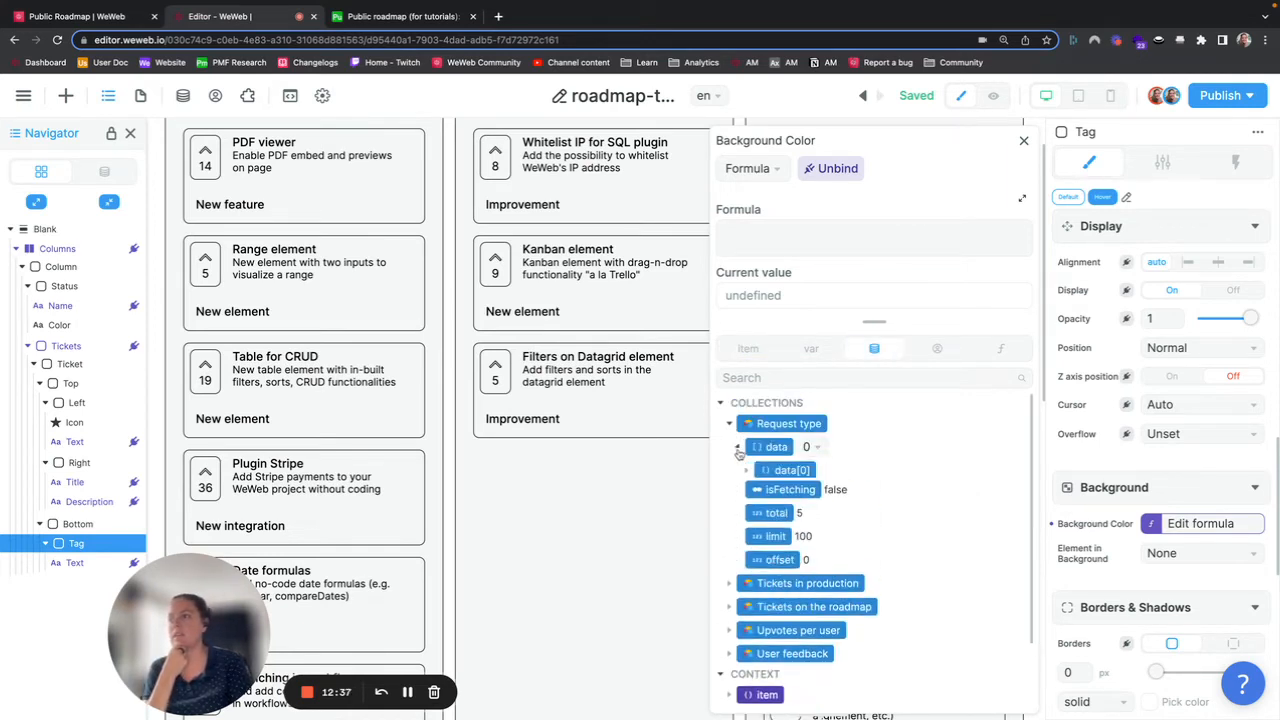
{"action": "left_click", "coordinate": [747, 470]}
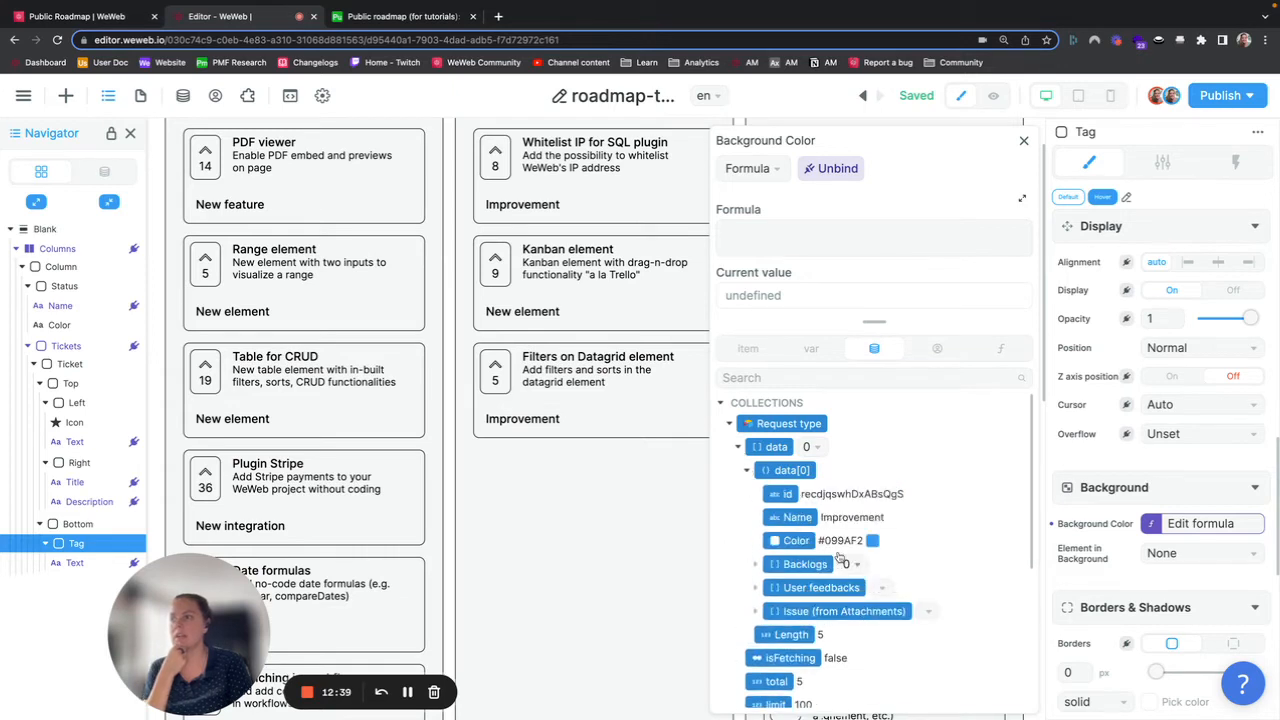
{"action": "left_click", "coordinate": [768, 448]}
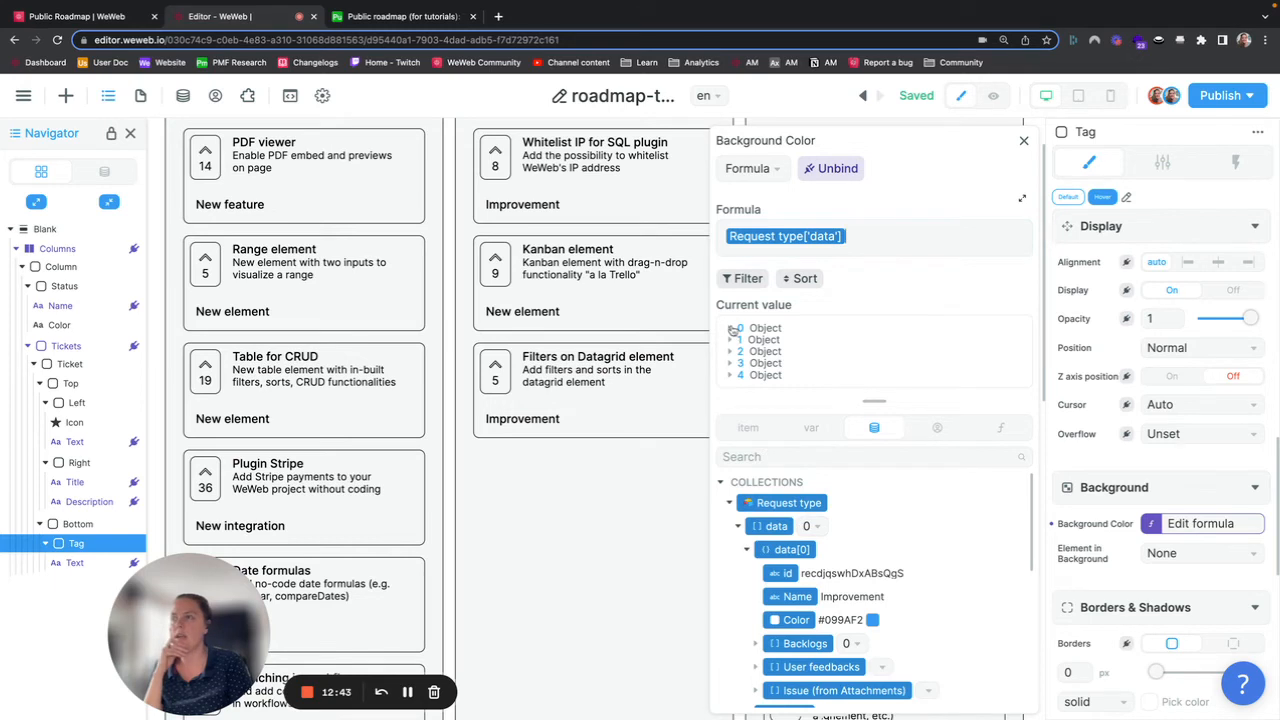
{"action": "left_click", "coordinate": [1012, 433]}
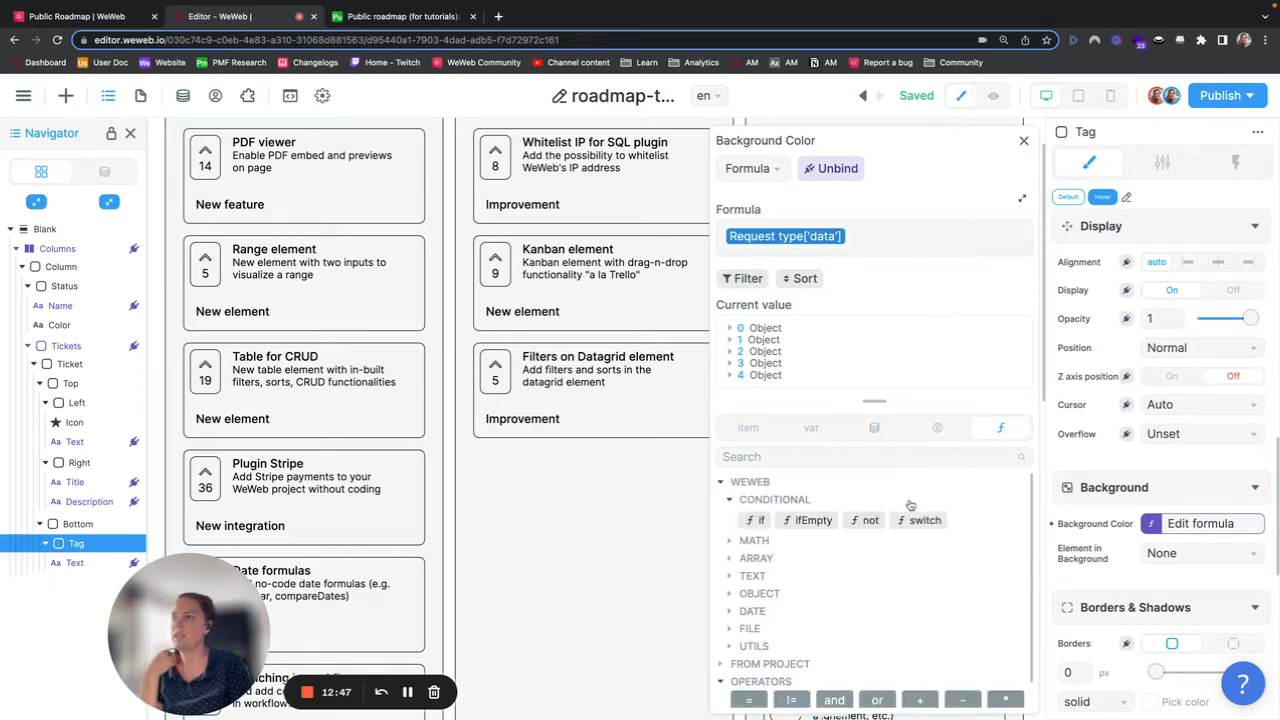
{"action": "left_click", "coordinate": [733, 560]}
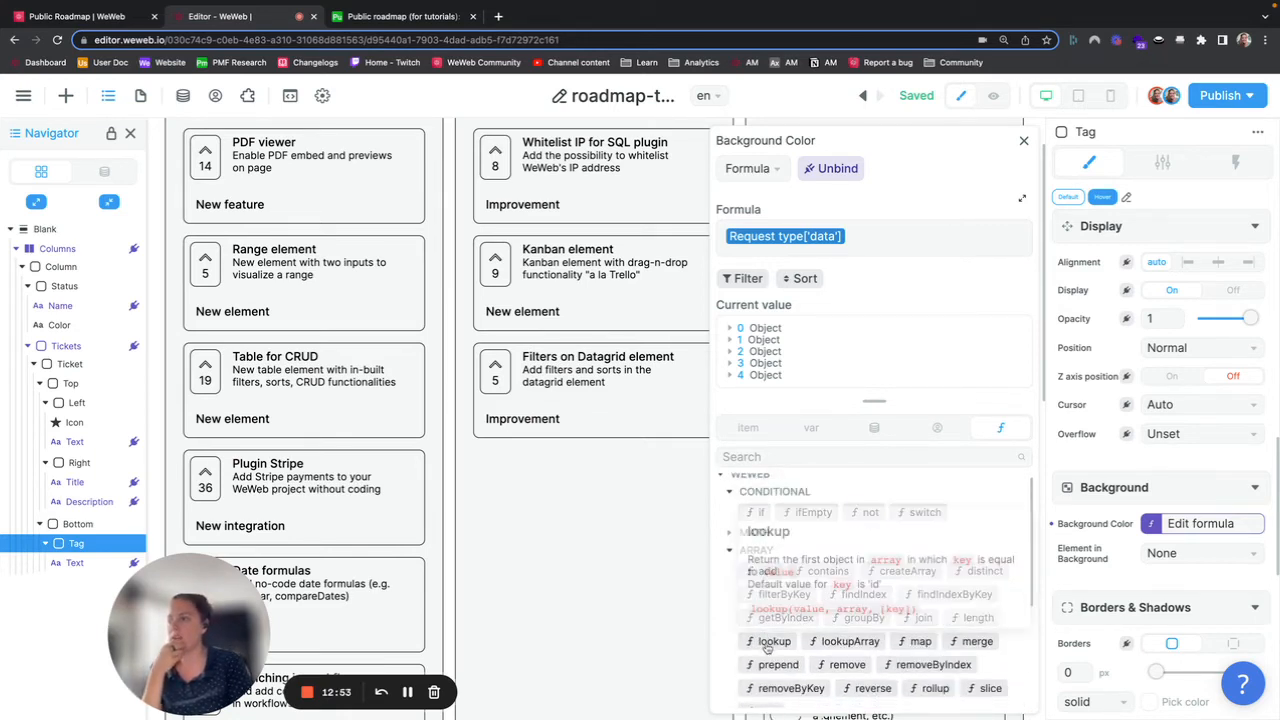
{"action": "left_click", "coordinate": [772, 641]}
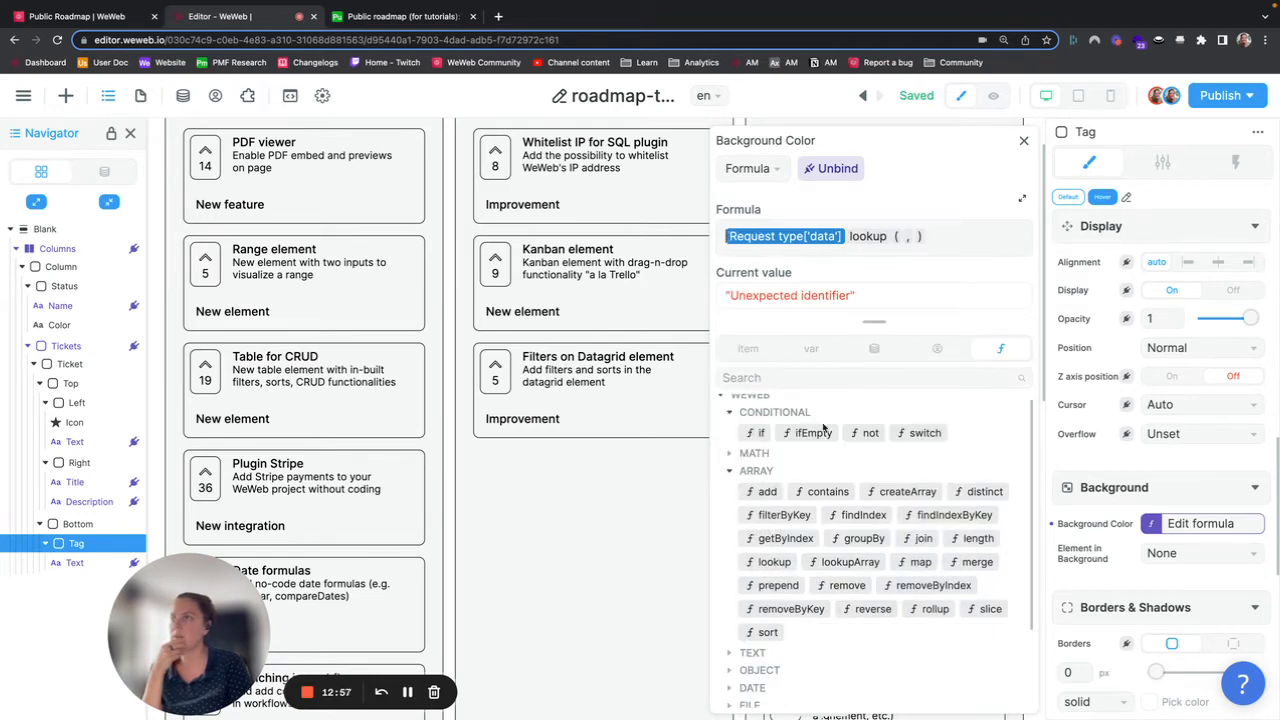
{"action": "left_click", "coordinate": [771, 561]}
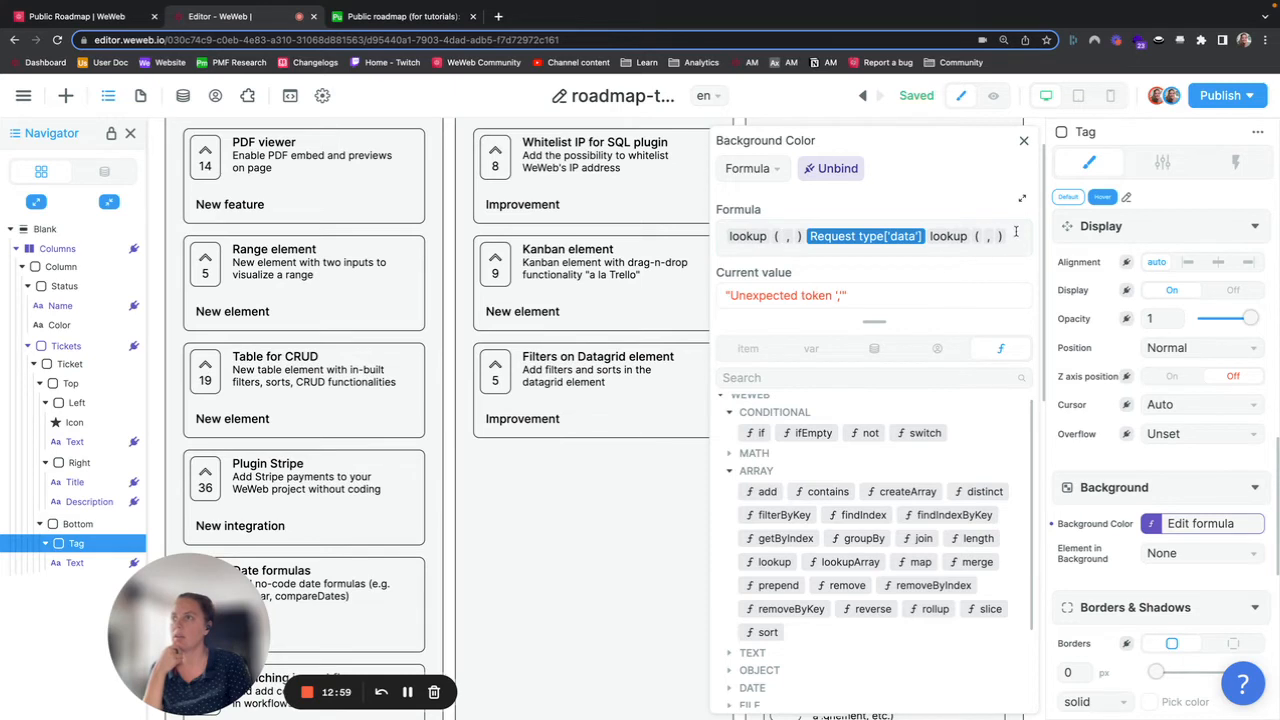
{"action": "key", "text": "BackSpace"}
{"action": "key", "text": "BackSpace"}
{"action": "key", "text": "BackSpace"}
{"action": "key", "text": "BackSpace"}
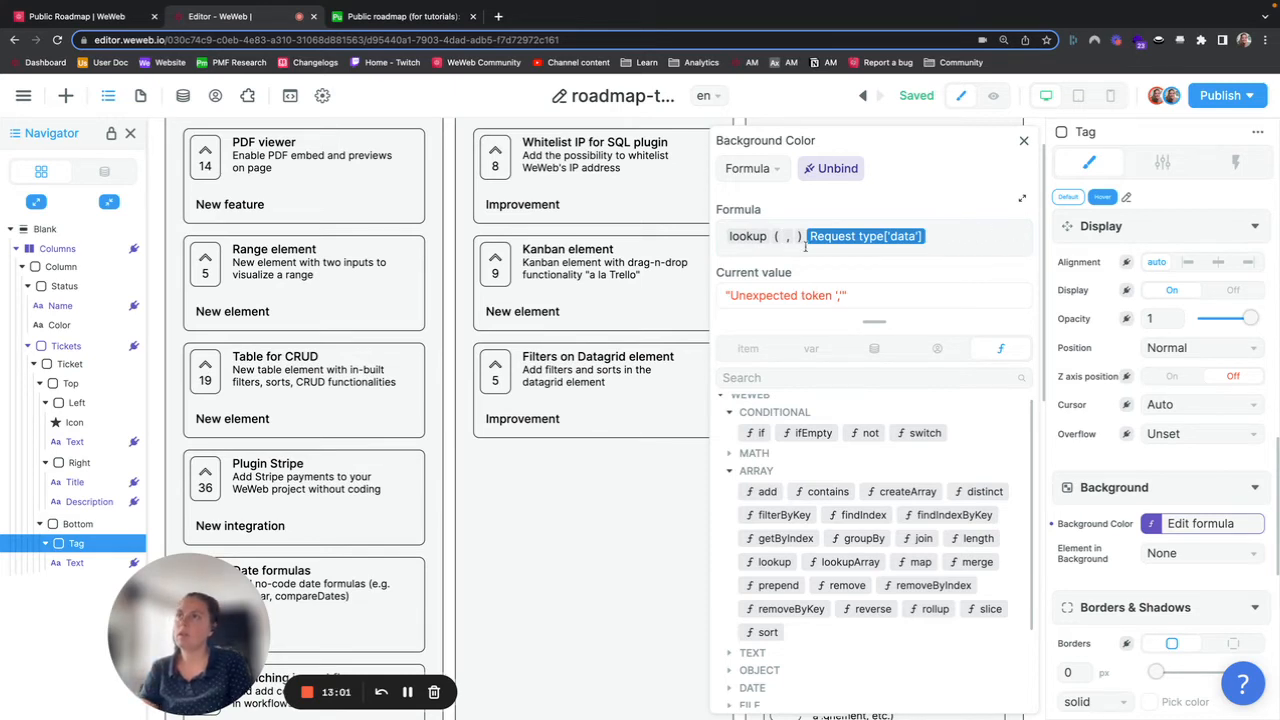
{"action": "left_click", "coordinate": [808, 236]}
{"action": "key", "text": "BackSpace"}
{"action": "key", "text": "BackSpace"}
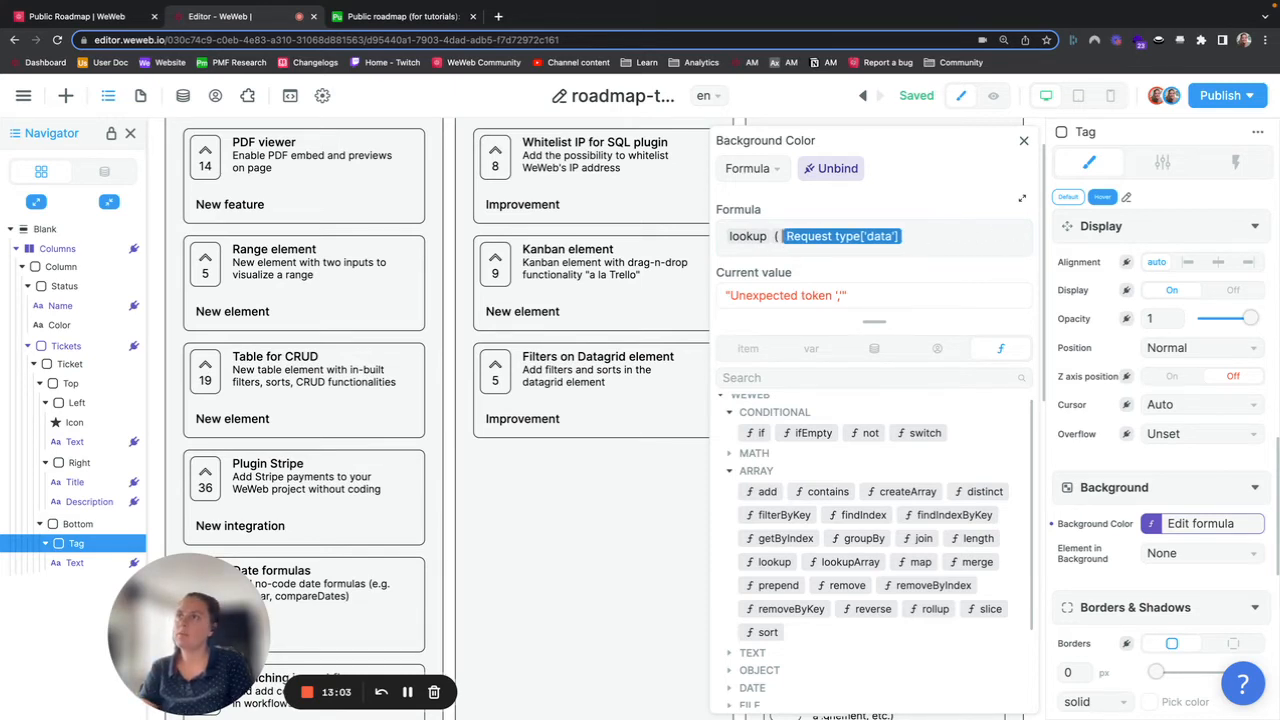
{"action": "mouse_move", "coordinate": [760, 236]}
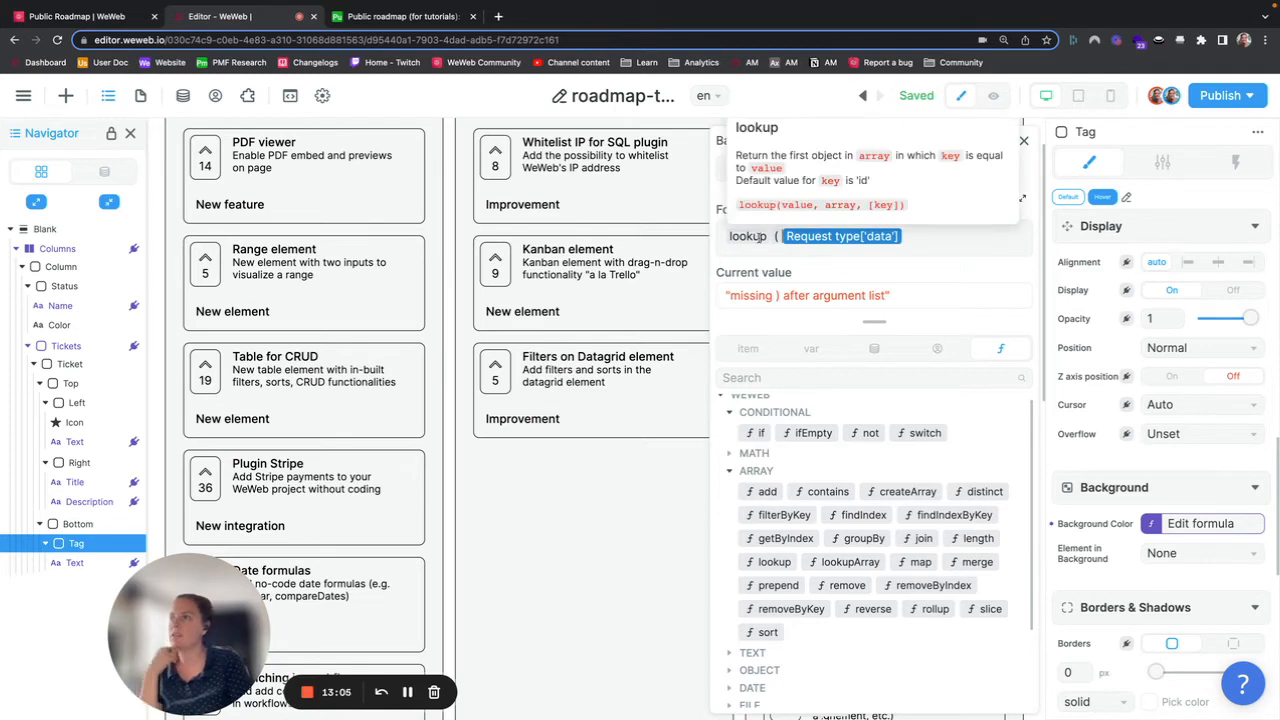
Step: Complete the formula as lookup(Item.data['Type'], Request type['data'], "Name") to find the ticket's matching type record
{"action": "left_click", "coordinate": [748, 348]}
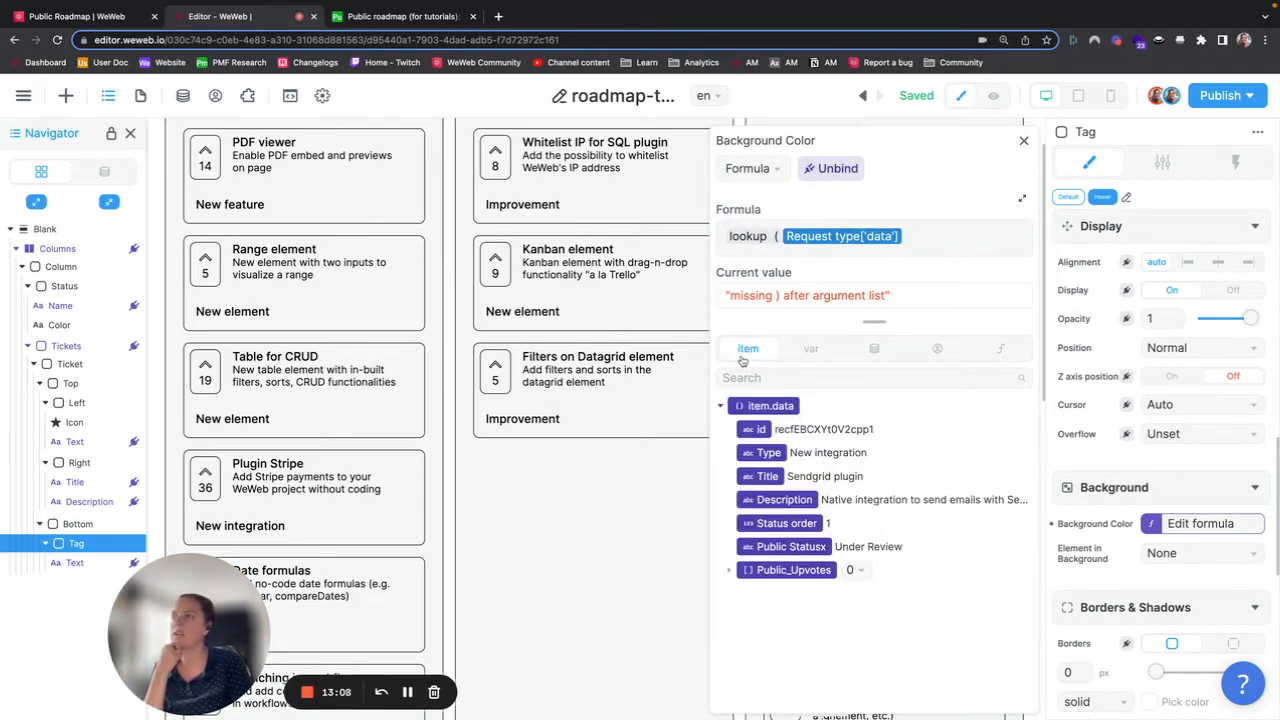
{"action": "left_click", "coordinate": [761, 453]}
{"action": "type", "text": ","}
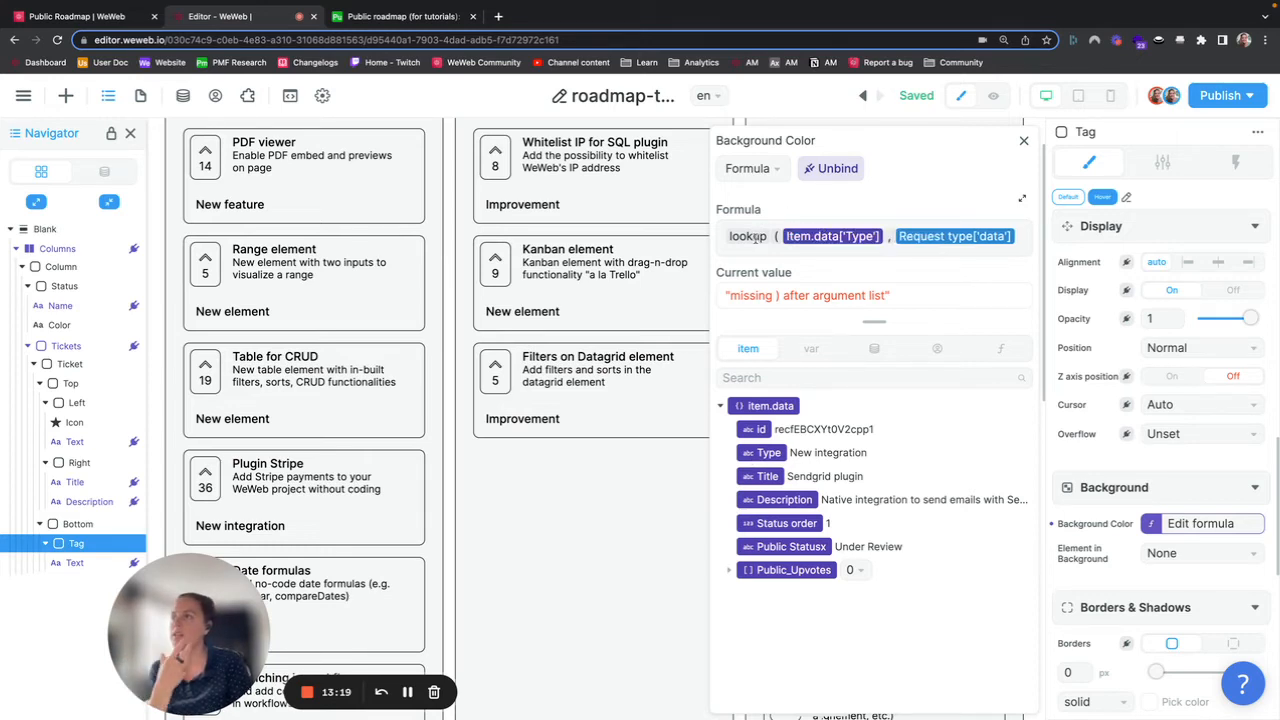
{"action": "mouse_move", "coordinate": [757, 236]}
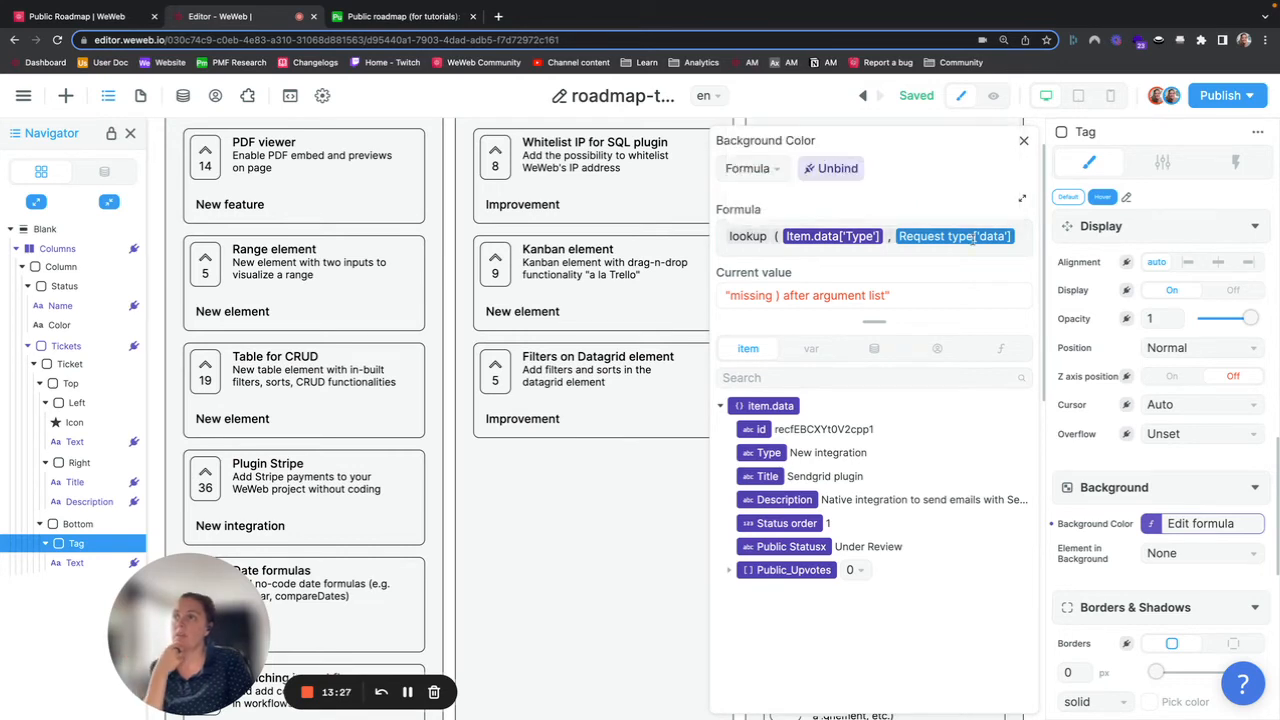
{"action": "left_click", "coordinate": [876, 349]}
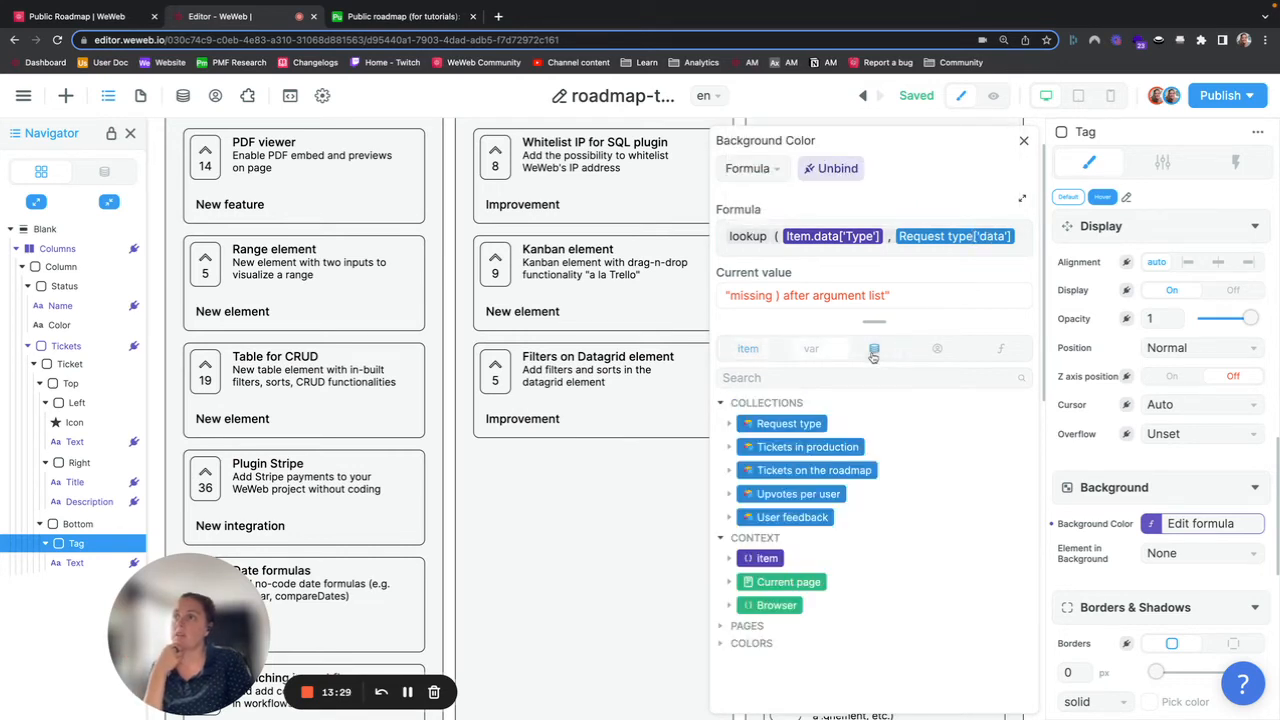
{"action": "left_click", "coordinate": [729, 424]}
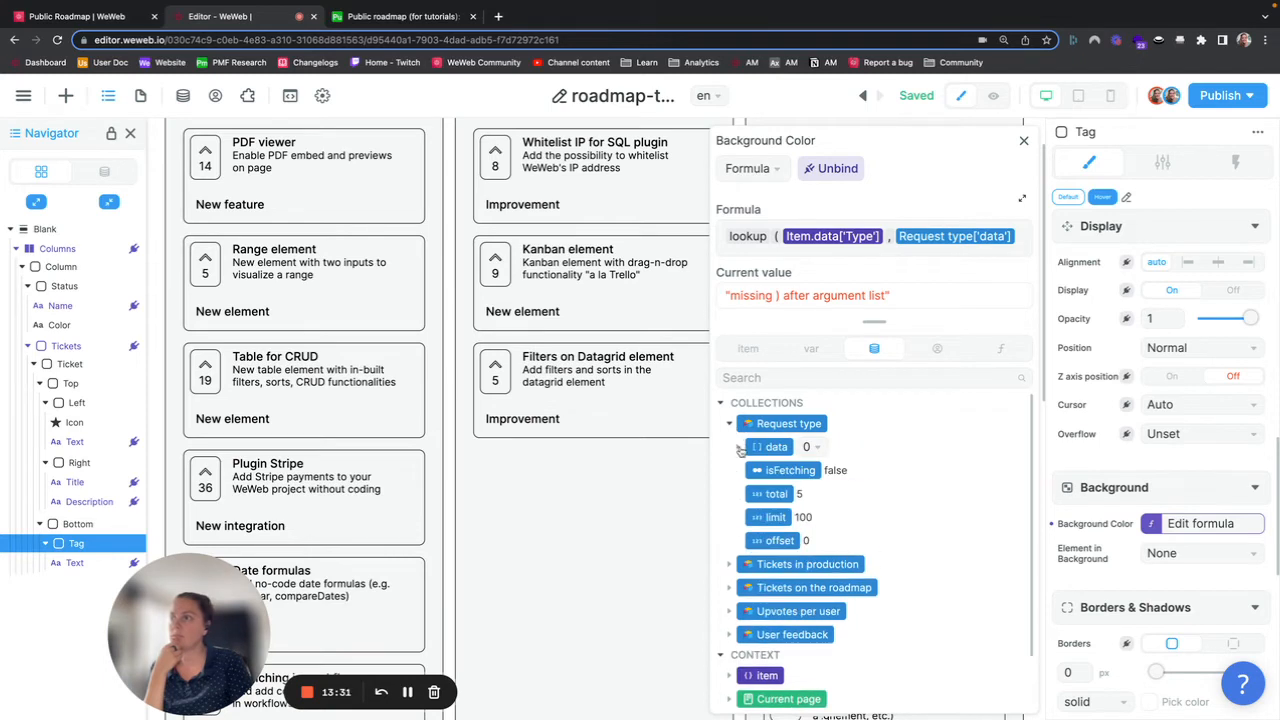
{"action": "left_click", "coordinate": [739, 447]}
{"action": "left_click", "coordinate": [748, 470]}
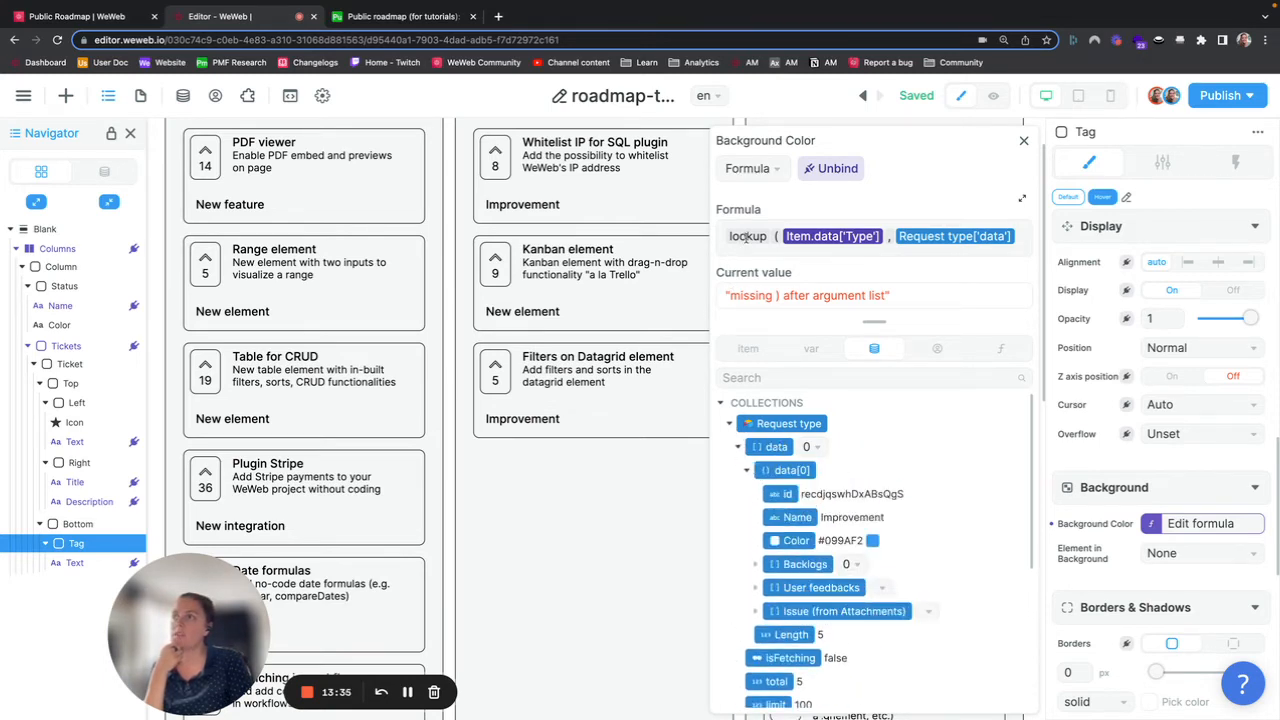
{"action": "mouse_move", "coordinate": [745, 237]}
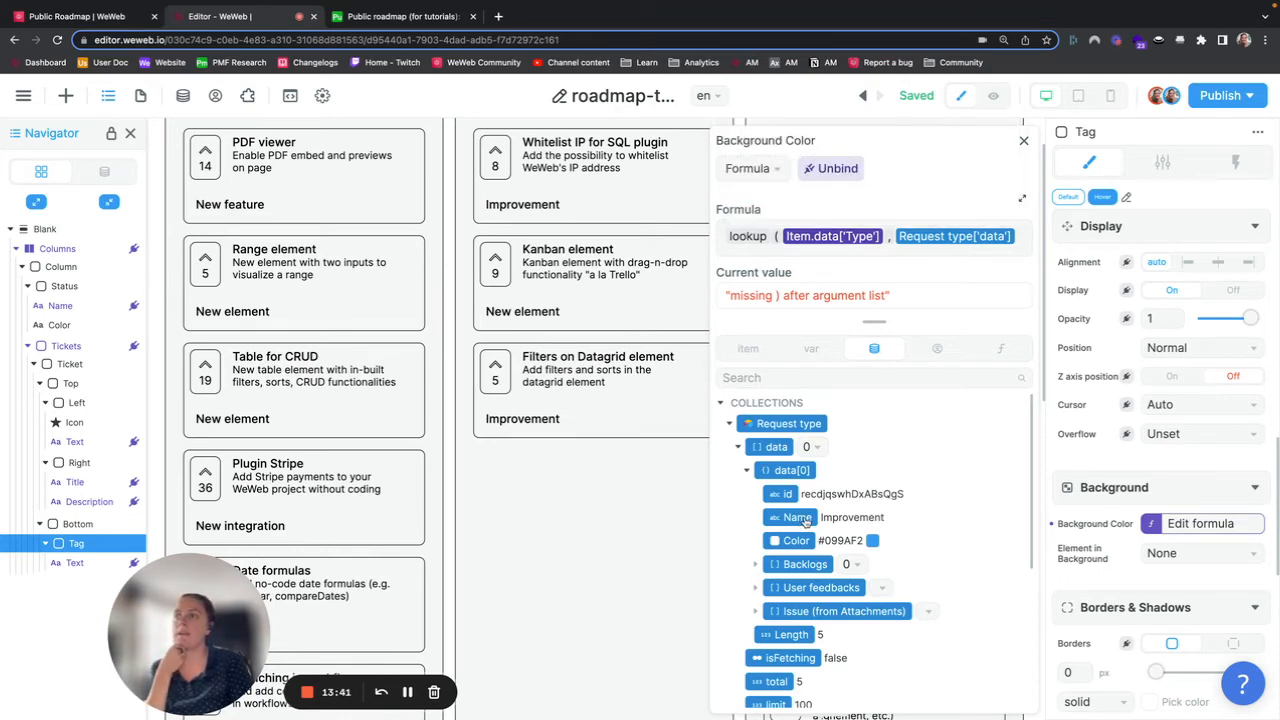
{"action": "left_click", "coordinate": [1021, 237]}
{"action": "type", "text": ", \"Name\" "}
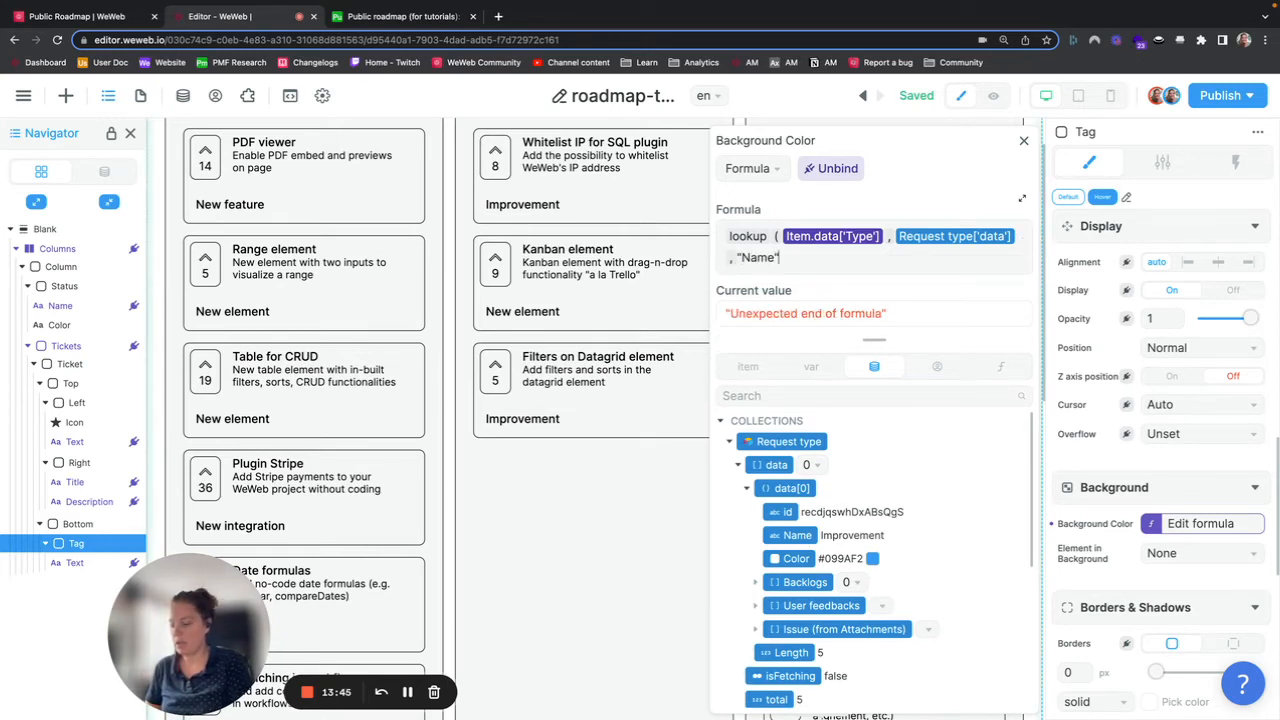
{"action": "type", "text": ")"}
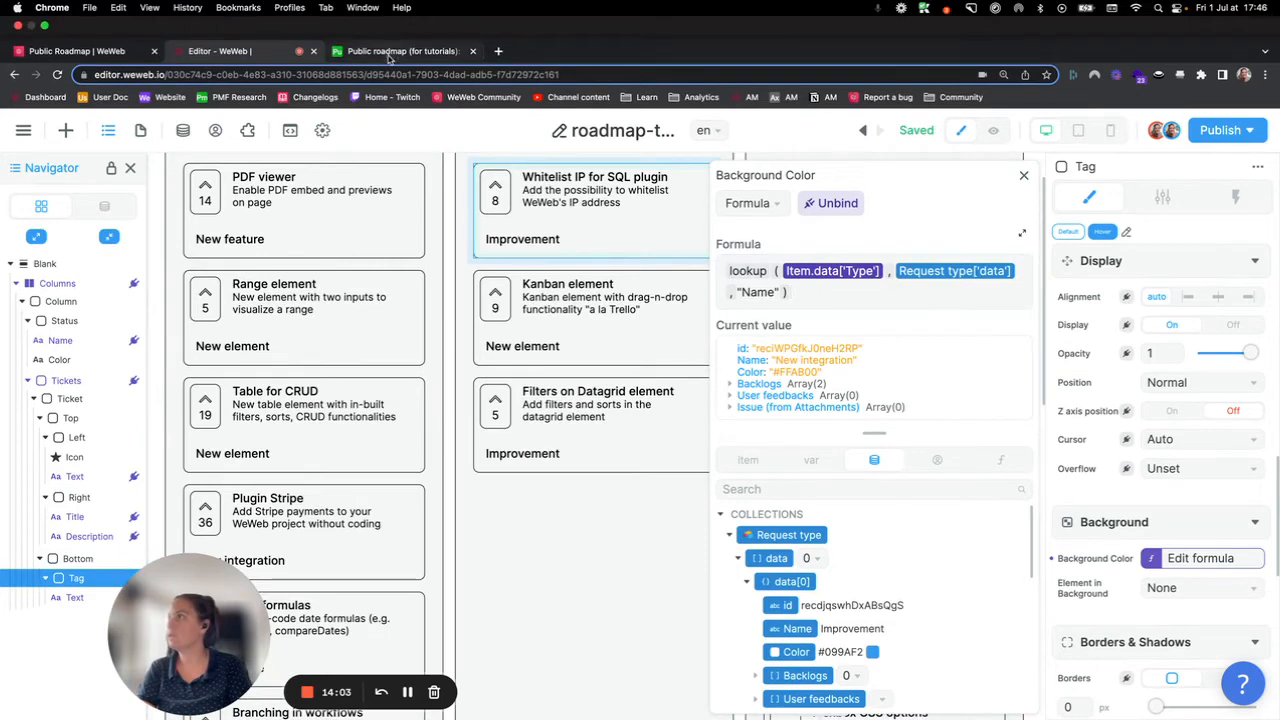
Step: Check the Airtable Ticket Type table's Color column, then append .Color to the lookup formula and close the formula editor
{"action": "left_click", "coordinate": [395, 52]}
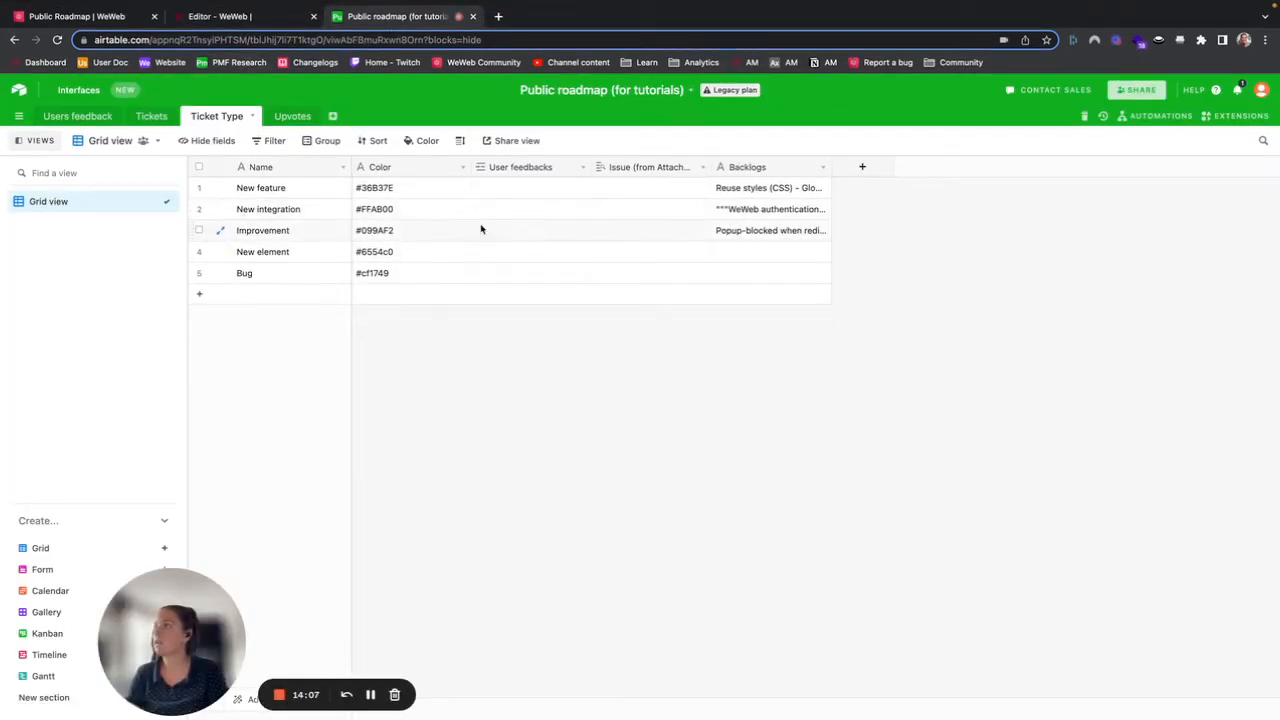
{"action": "left_click", "coordinate": [245, 18]}
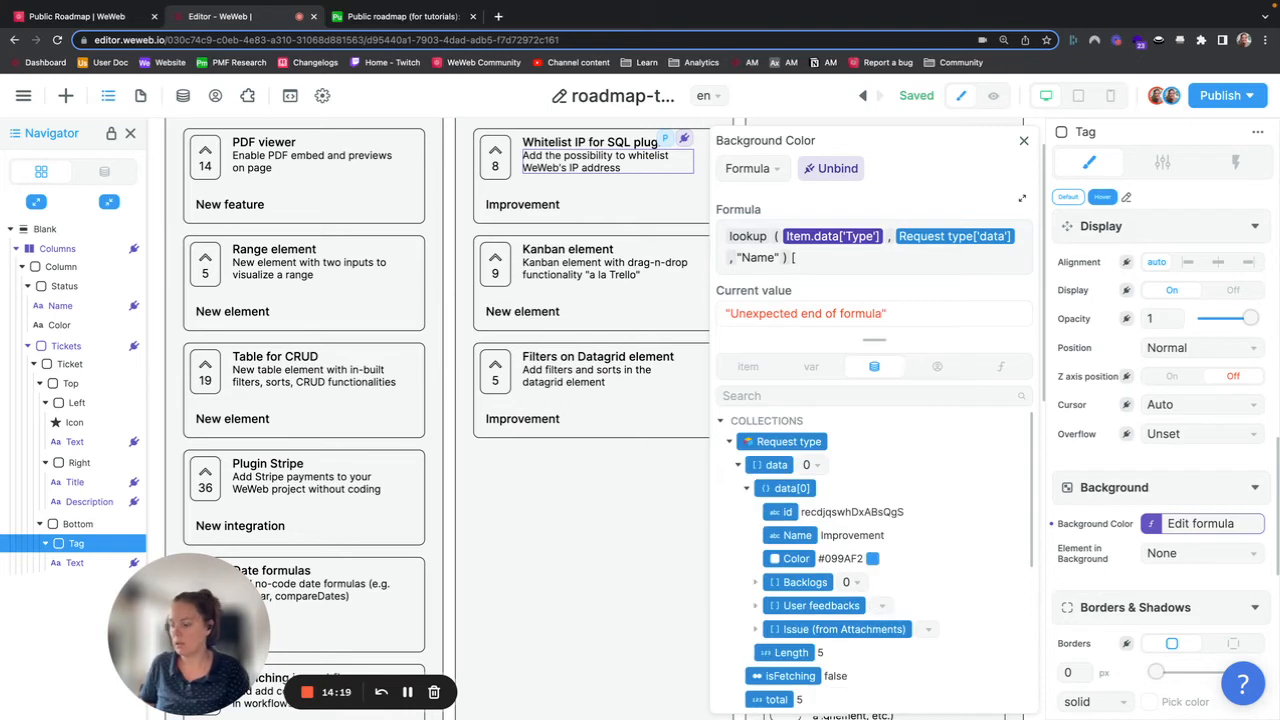
{"action": "type", "text": "\"Color\"]"}
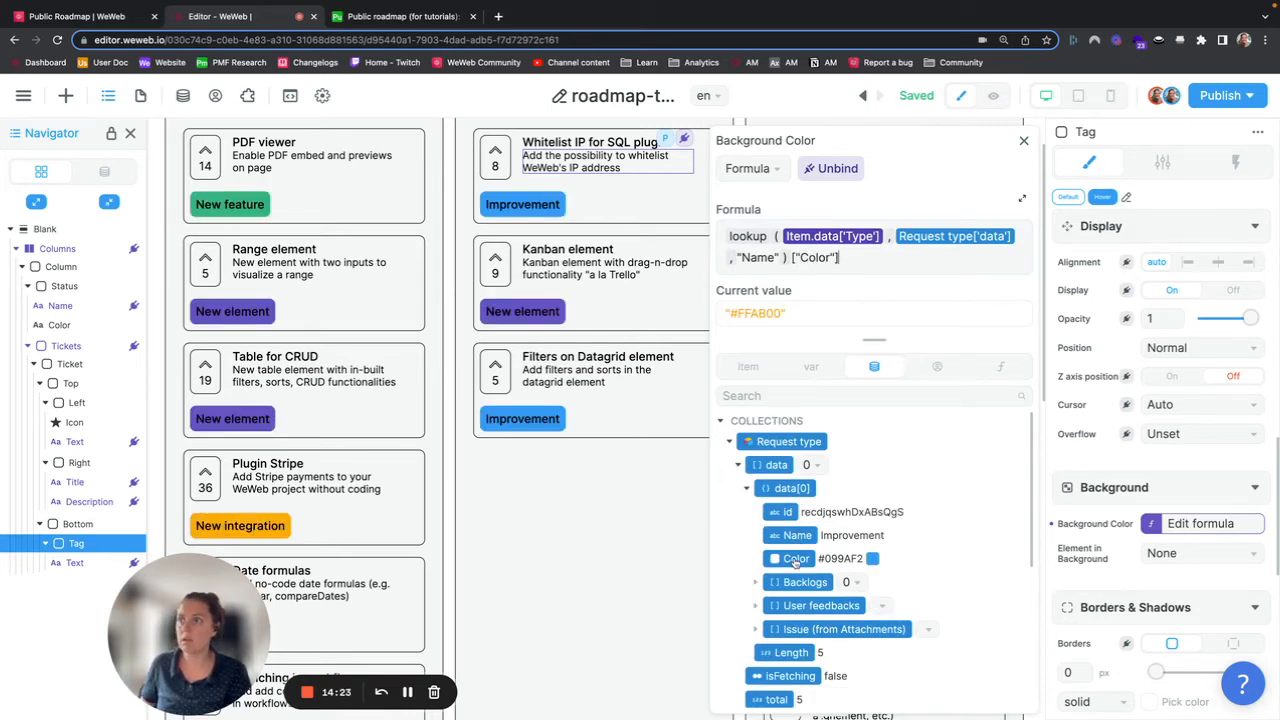
{"action": "left_click", "coordinate": [791, 257], "text": "shift"}
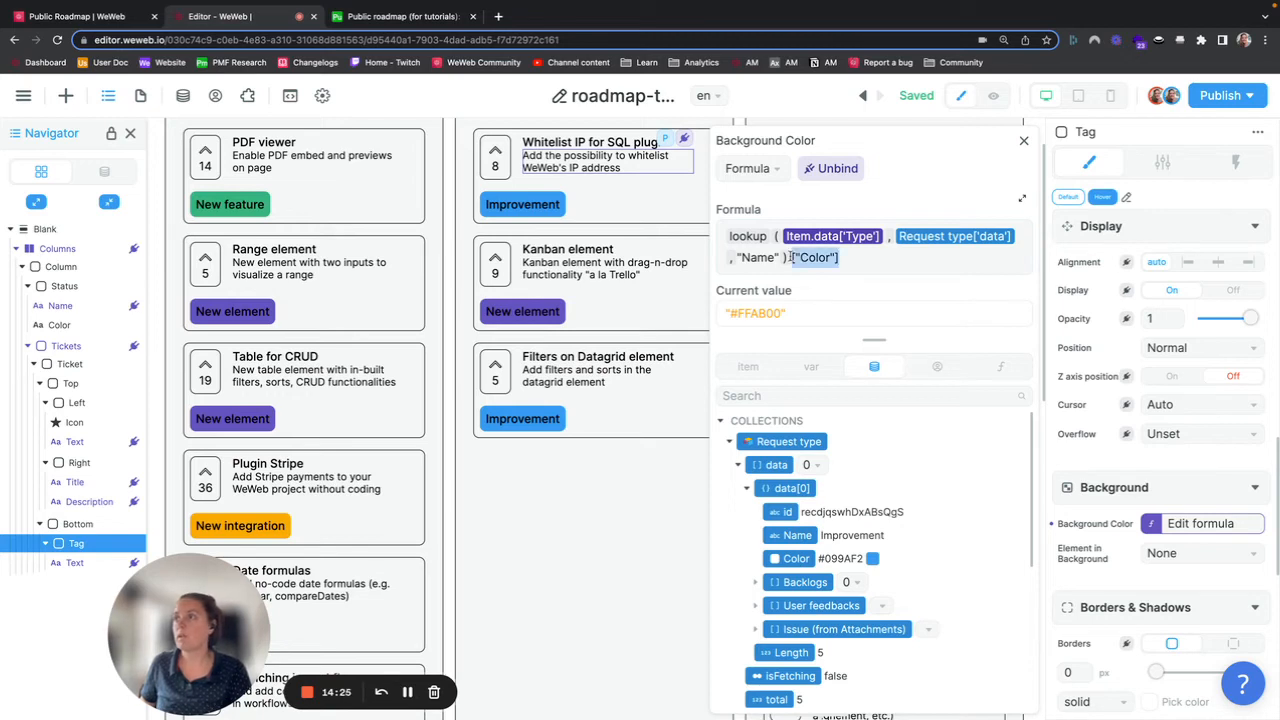
{"action": "key", "text": "BackSpace"}
{"action": "type", "text": ".Color"}
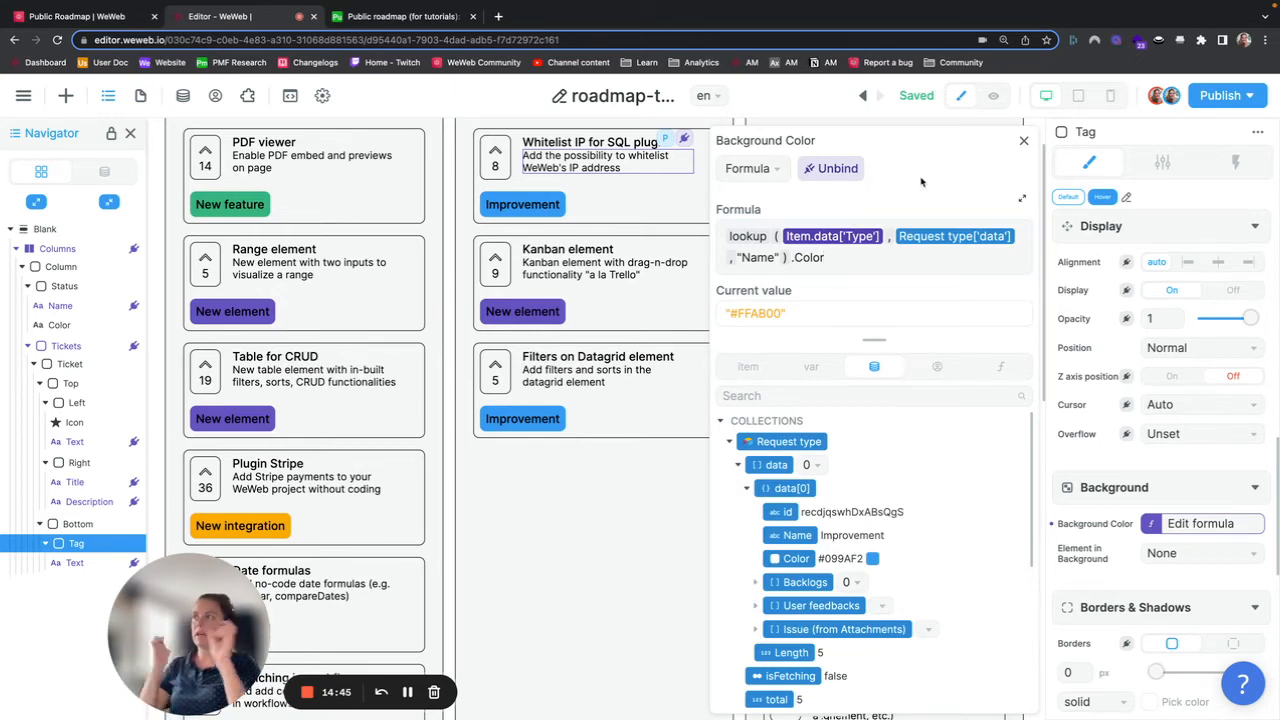
{"action": "left_click", "coordinate": [1023, 141]}
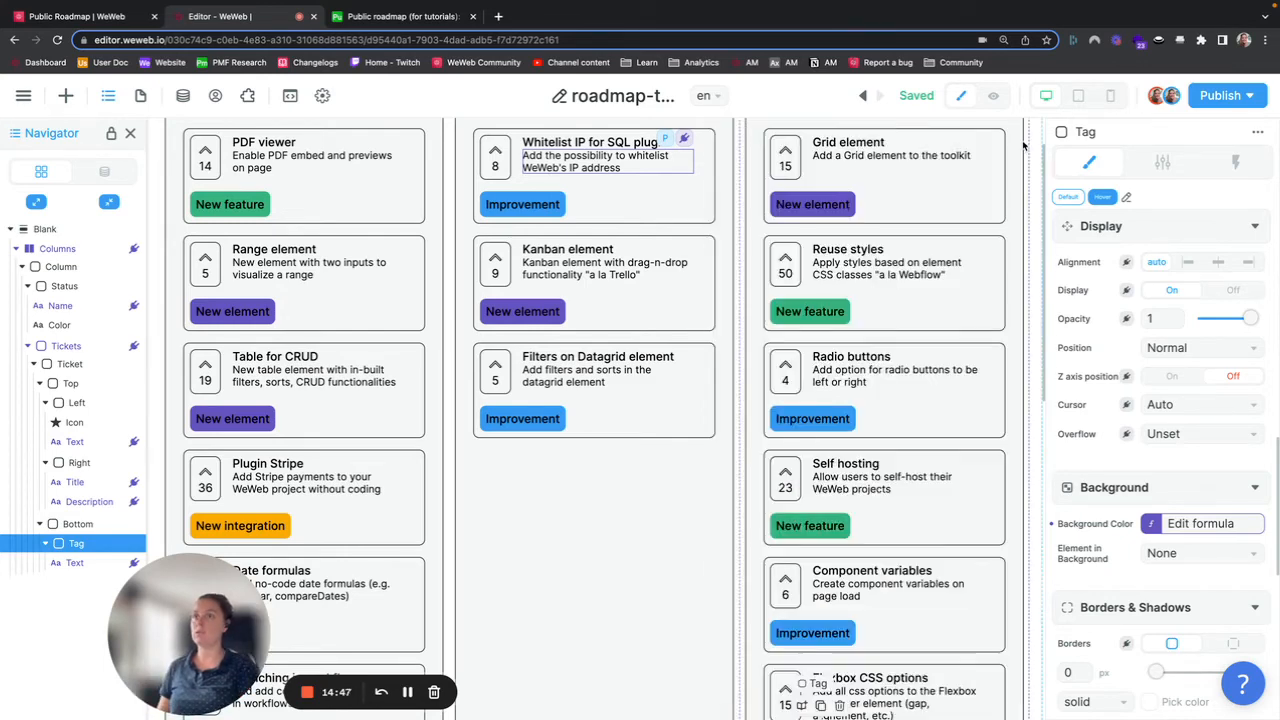
Step: Select the ticket tag's Text element and set its text color to white (#FFFFFF)
{"action": "scroll", "coordinate": [1120, 355], "scroll_direction": "up", "scroll_amount": 10}
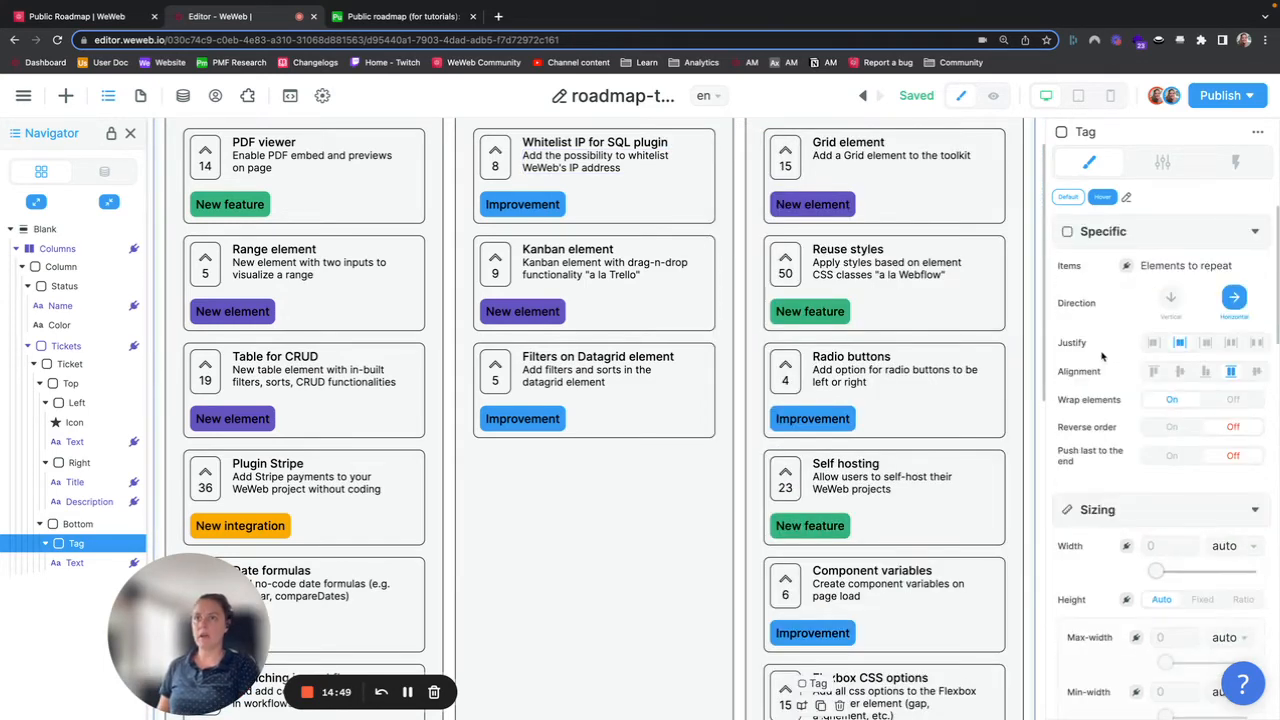
{"action": "left_click", "coordinate": [812, 205]}
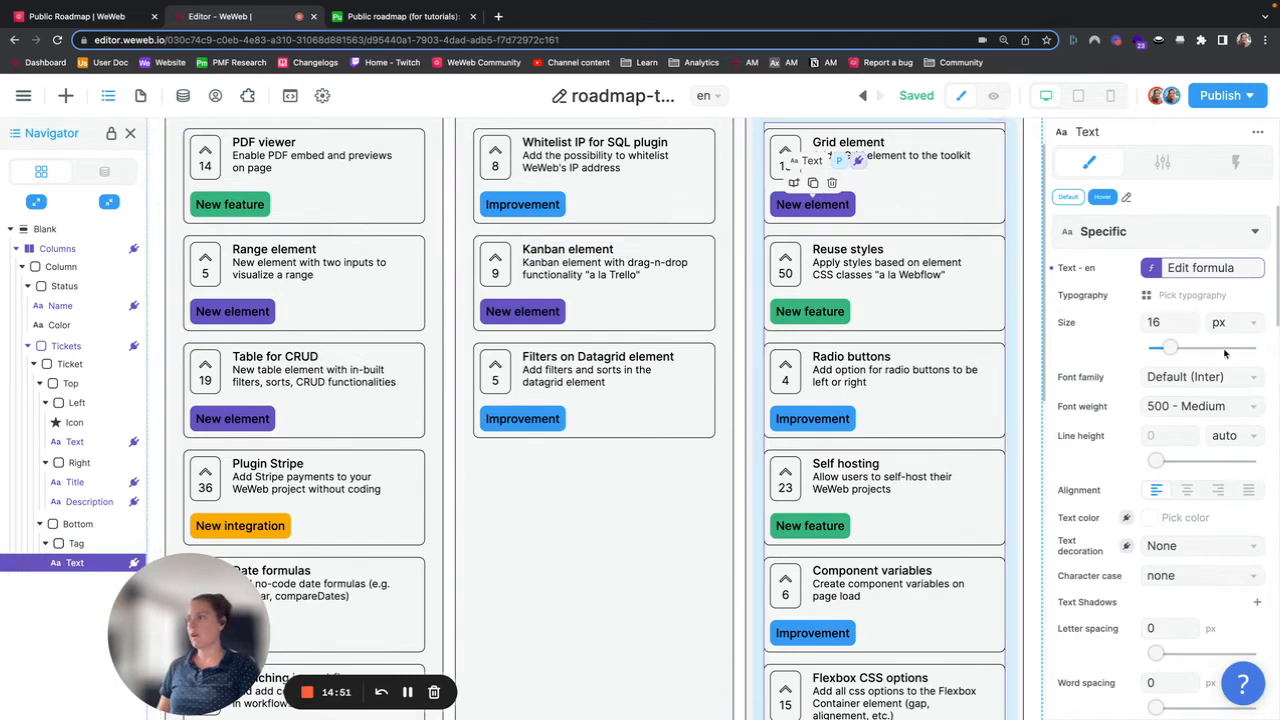
{"action": "scroll", "coordinate": [1104, 487], "scroll_direction": "down", "scroll_amount": 2}
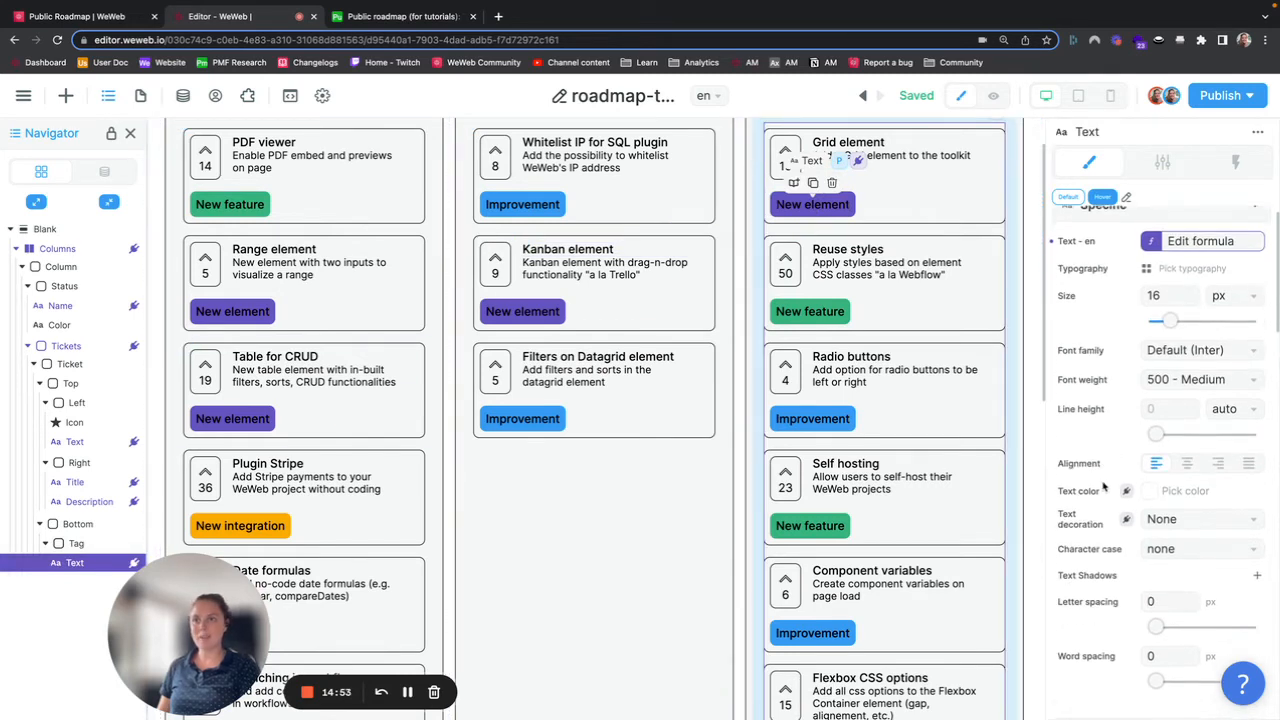
{"action": "left_click", "coordinate": [1185, 473]}
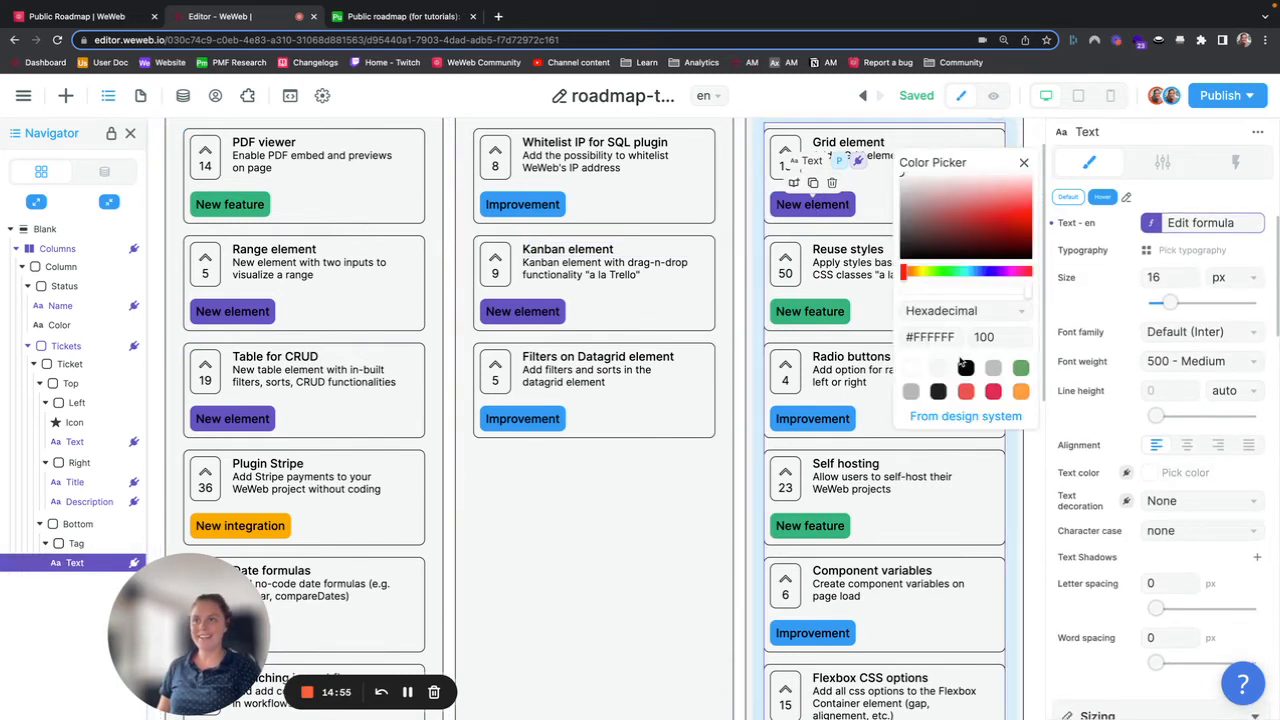
{"action": "left_click", "coordinate": [913, 368]}
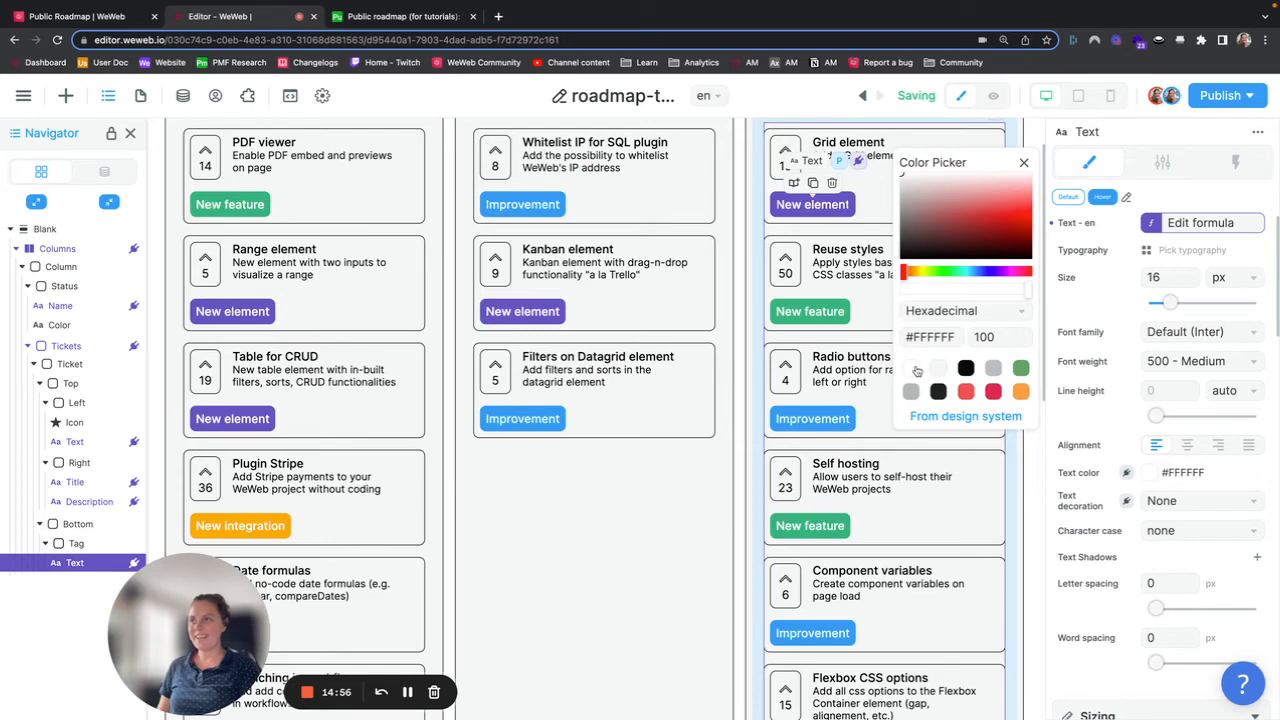
{"action": "left_click", "coordinate": [1024, 162]}
Step: Select the ticket's Left upvote container and add a new workflow to it
{"action": "scroll", "coordinate": [596, 364], "scroll_direction": "up", "scroll_amount": 1}
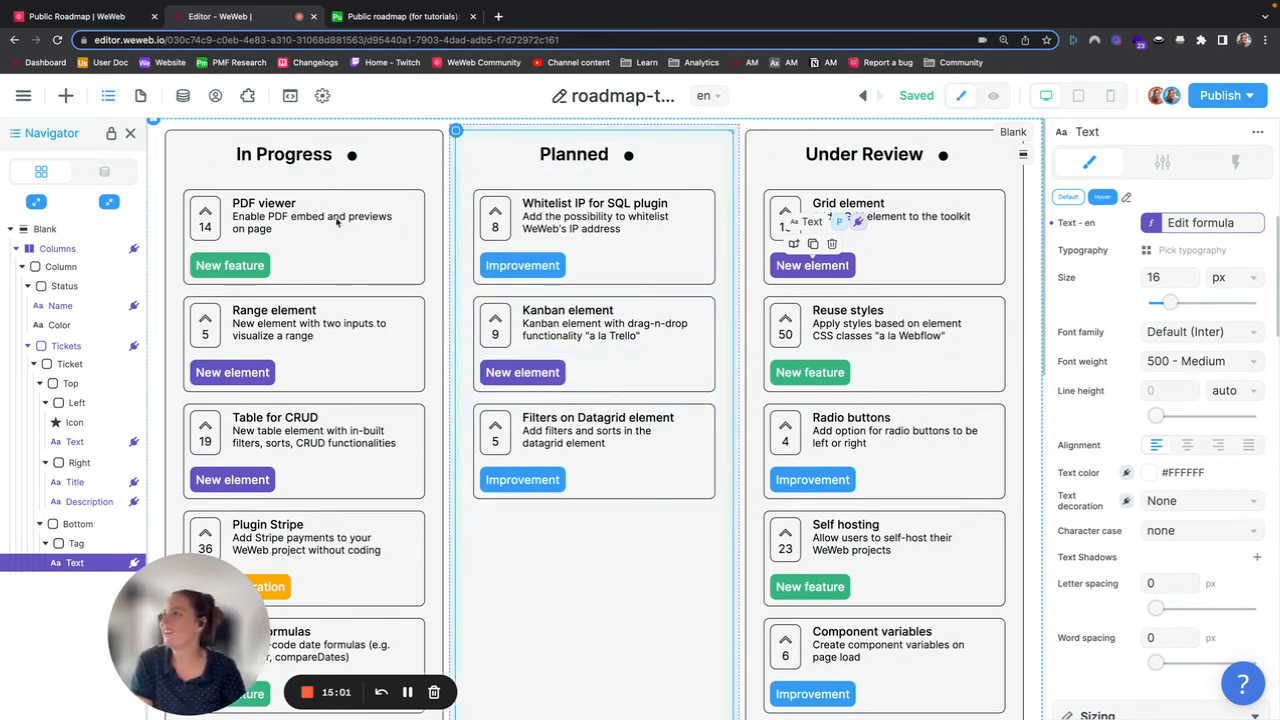
{"action": "left_click", "coordinate": [213, 203]}
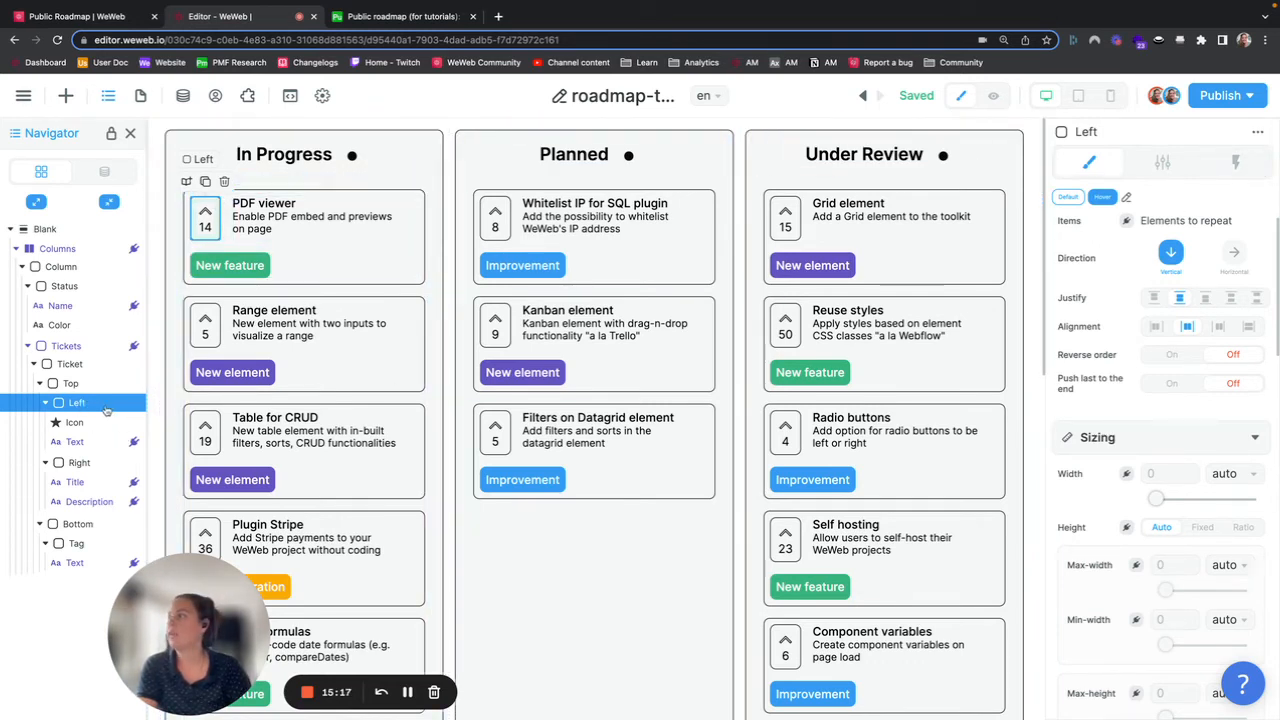
{"action": "left_click", "coordinate": [77, 421]}
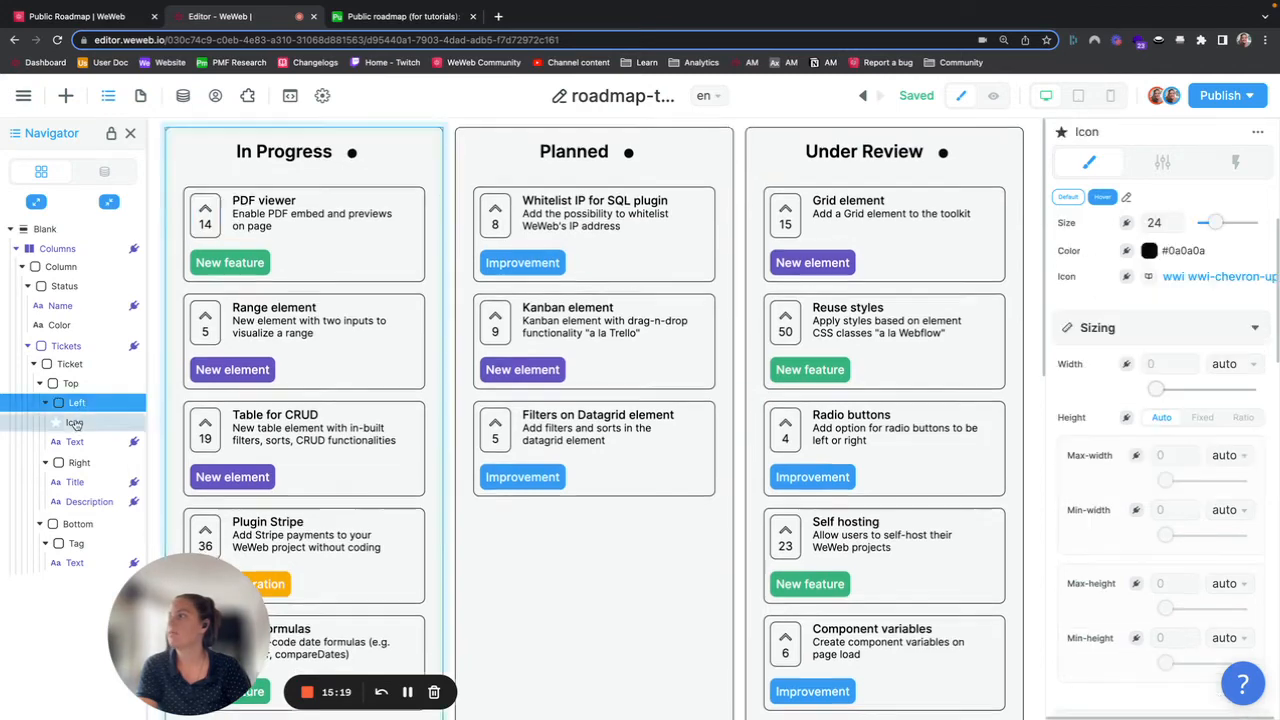
{"action": "left_click", "coordinate": [80, 402]}
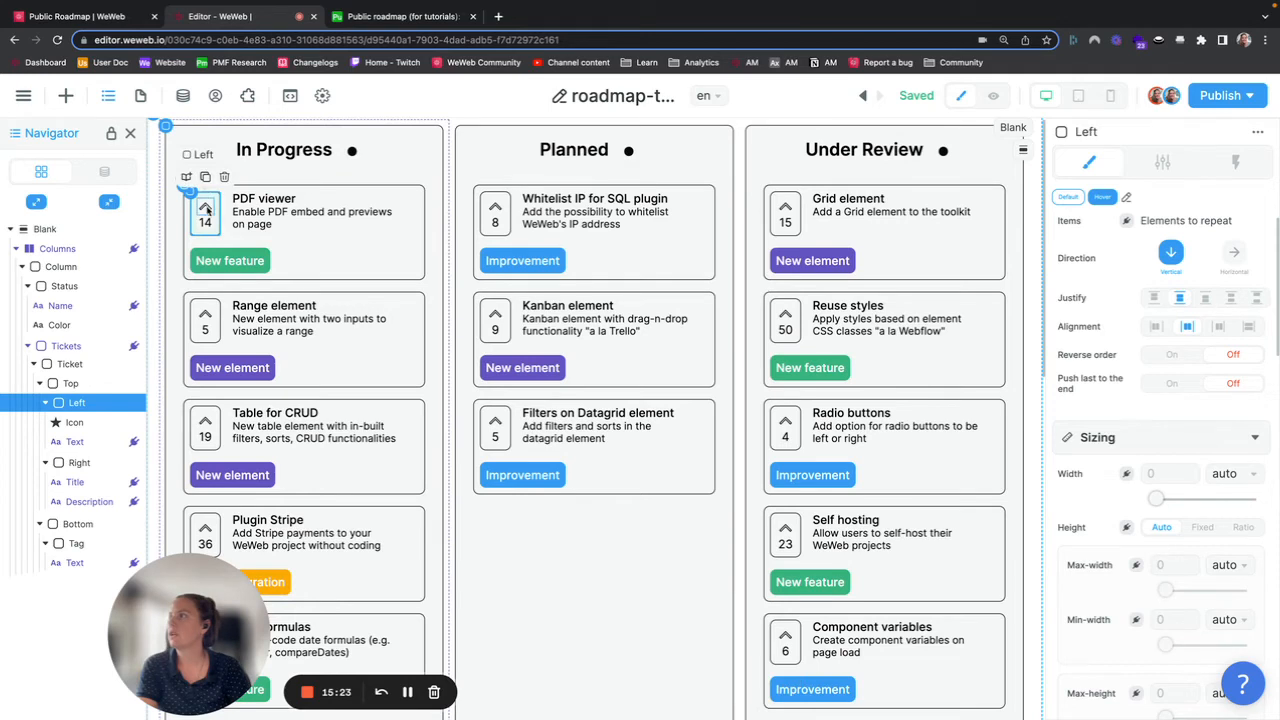
{"action": "left_click", "coordinate": [1235, 162]}
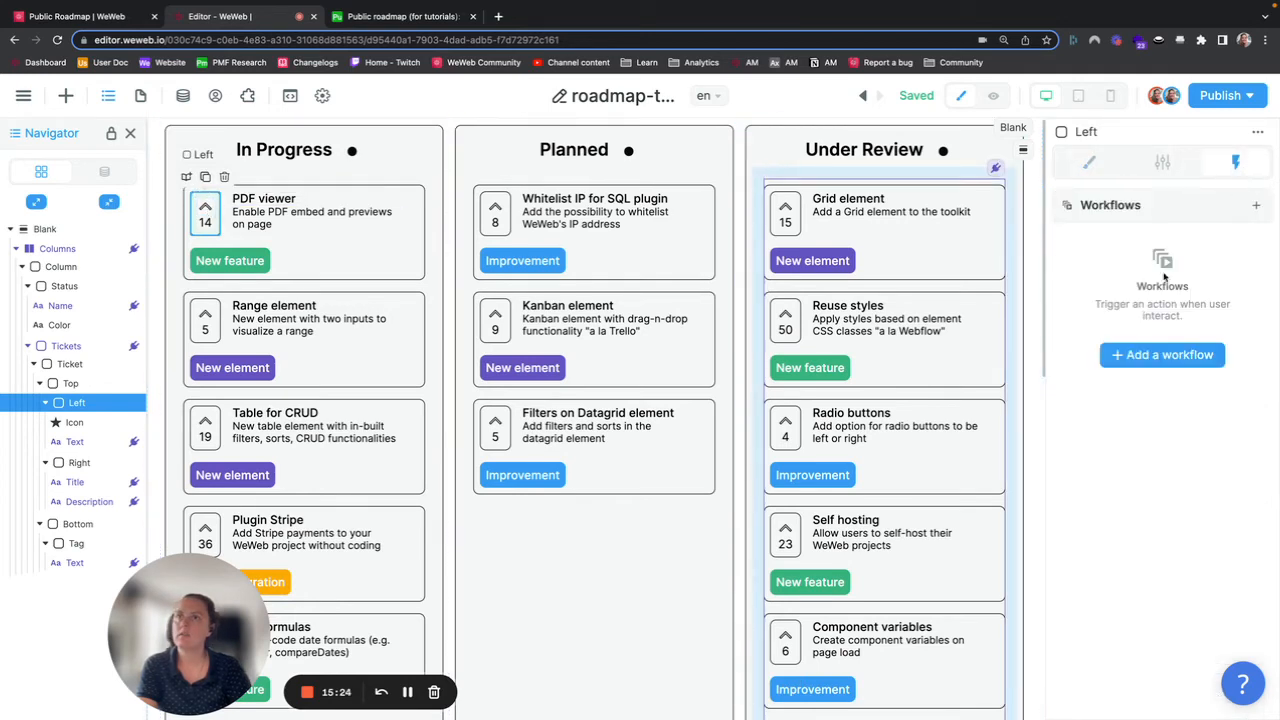
{"action": "left_click", "coordinate": [1150, 356]}
Step: Name the workflow action Create record and set it to Create a record in the Upvotes per user collection
{"action": "left_click", "coordinate": [871, 364]}
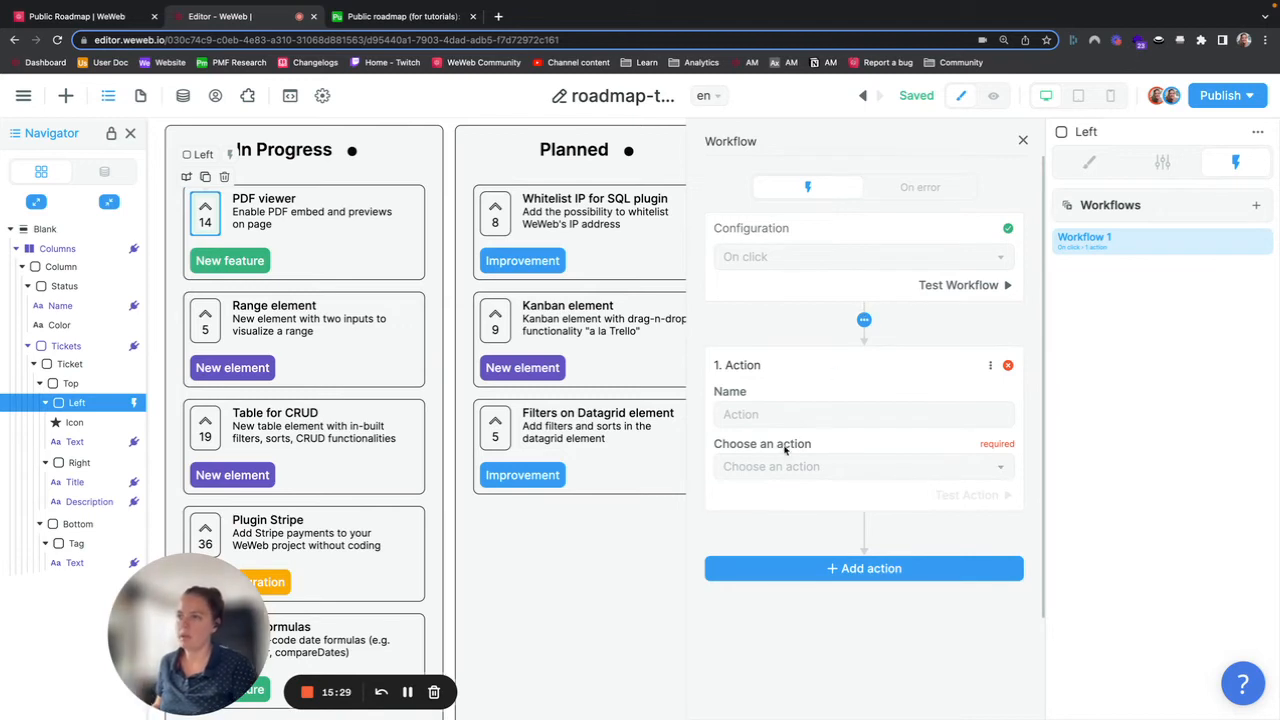
{"action": "type", "text": "C"}
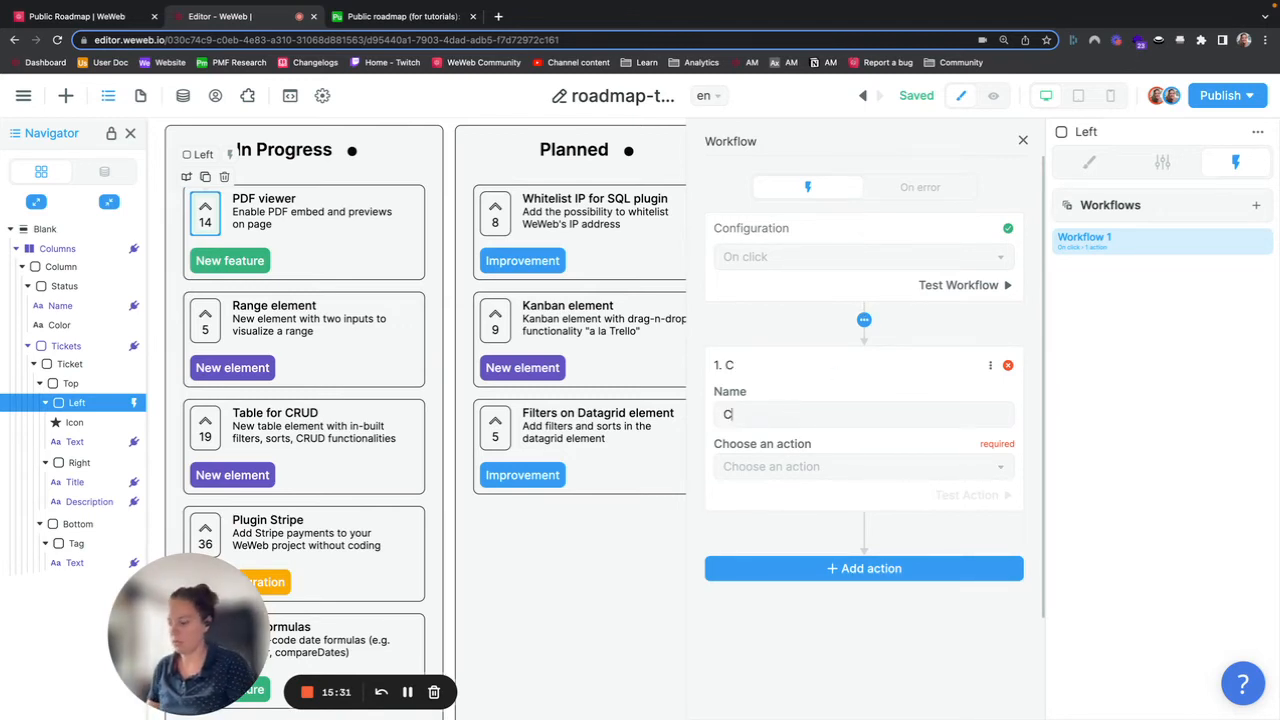
{"action": "type", "text": "reate record"}
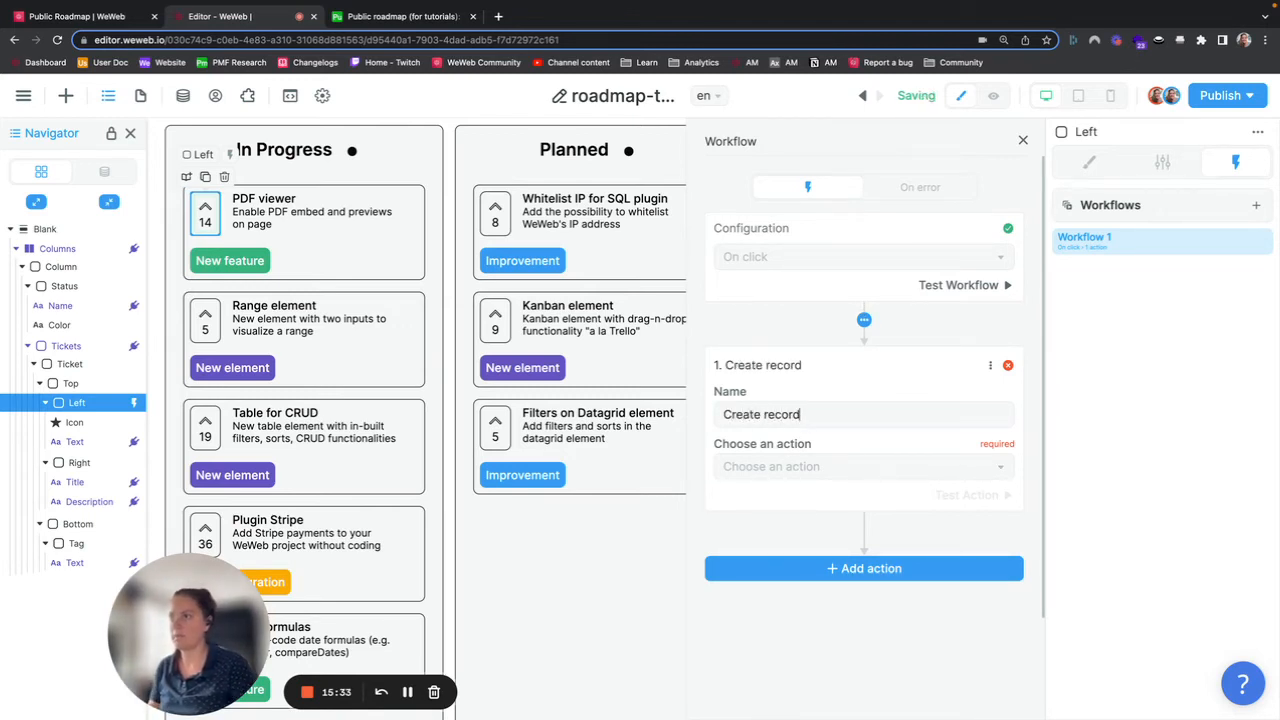
{"action": "left_click", "coordinate": [790, 468]}
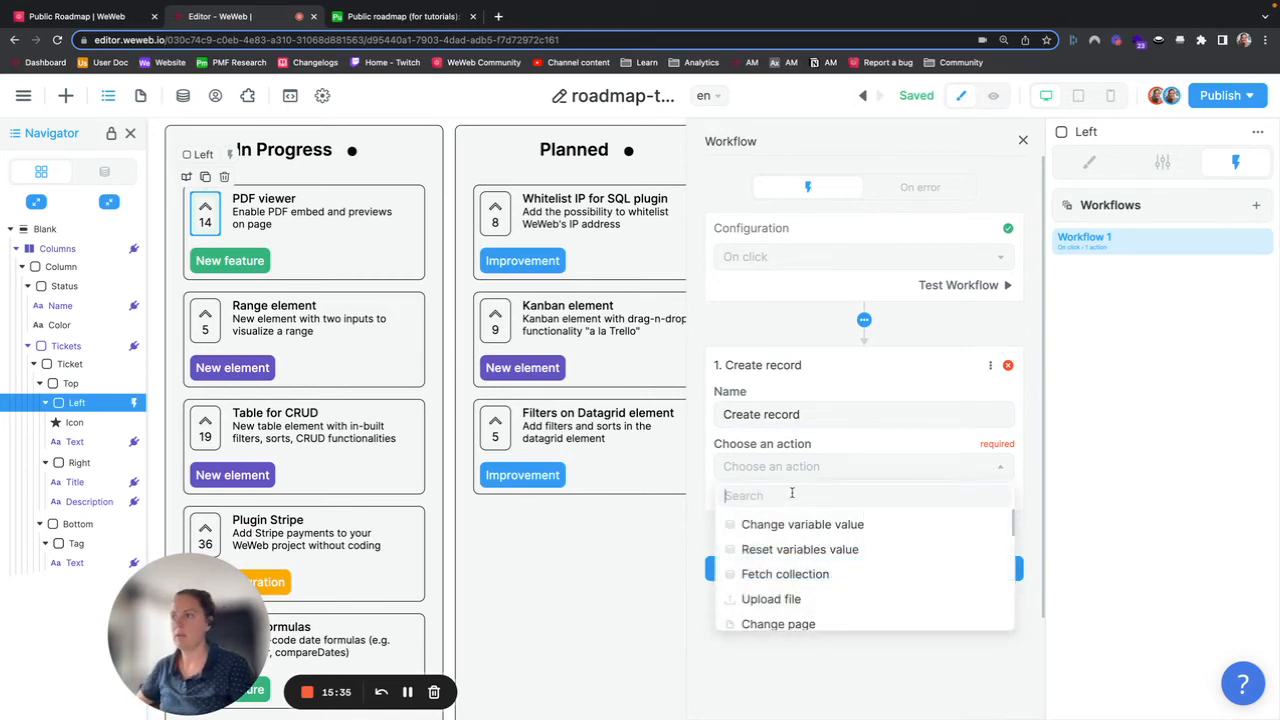
{"action": "type", "text": "crea"}
{"action": "left_click", "coordinate": [795, 524]}
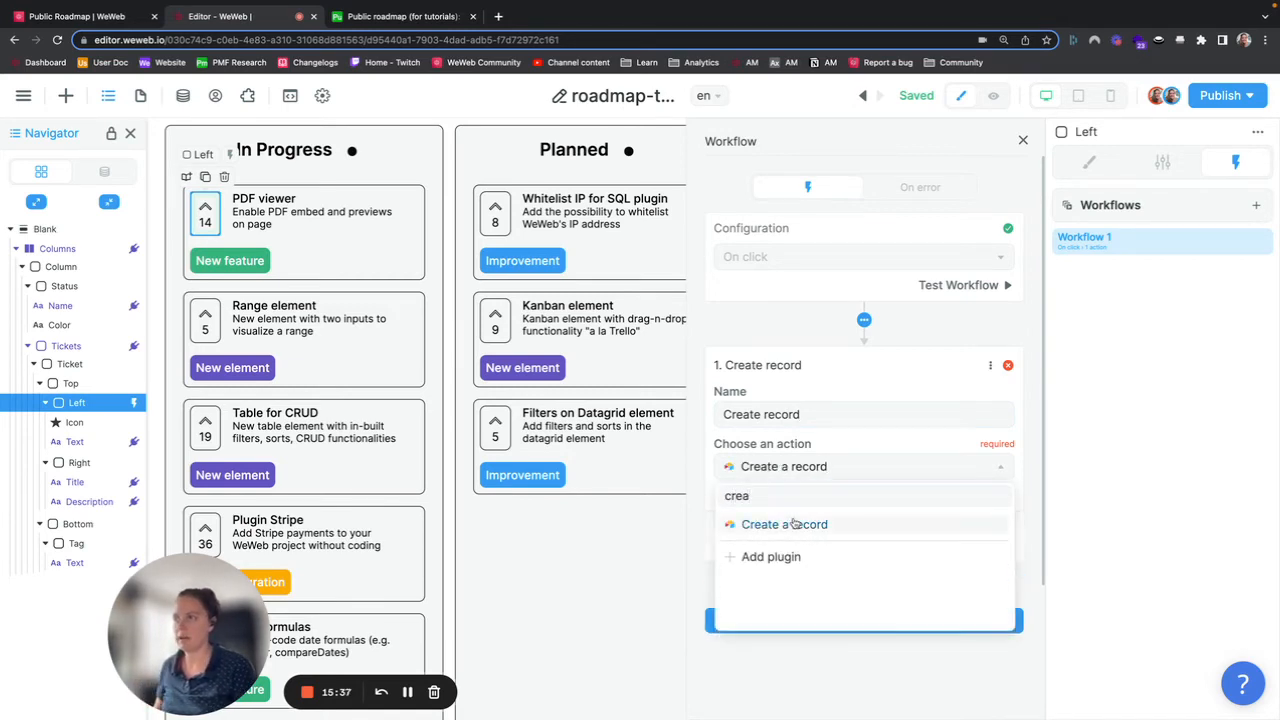
{"action": "scroll", "coordinate": [794, 520], "scroll_direction": "down", "scroll_amount": 1}
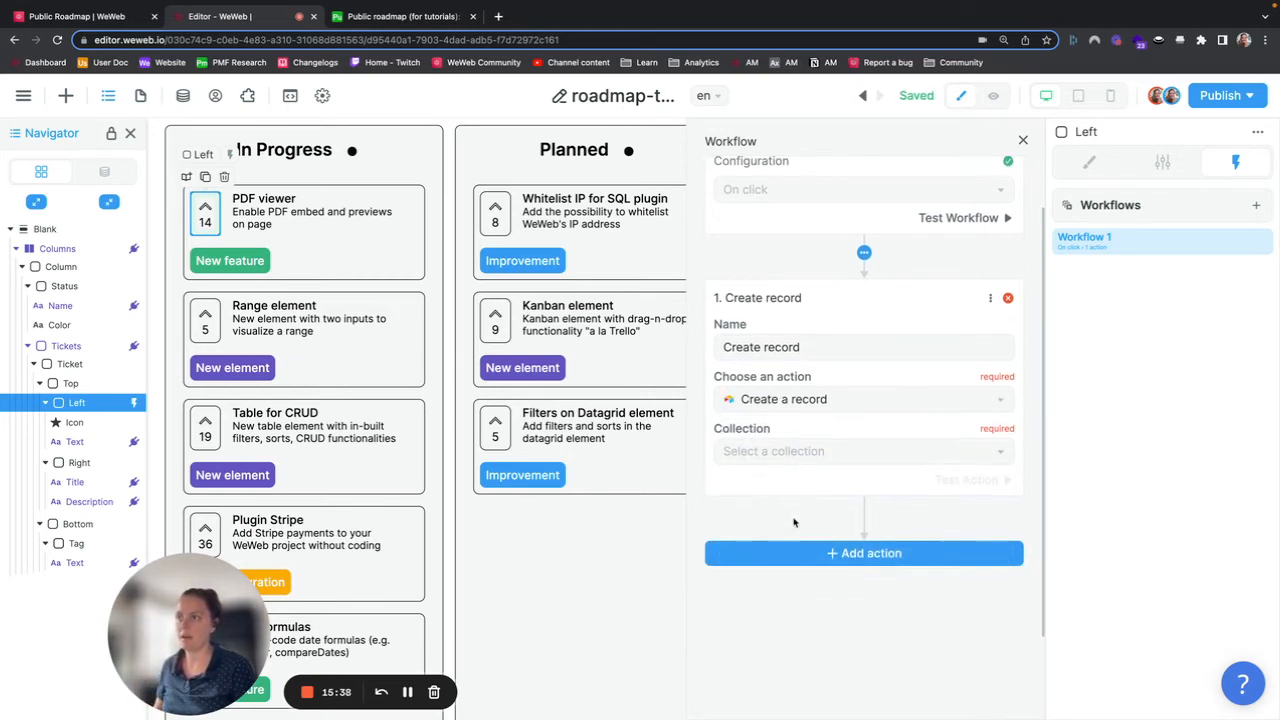
{"action": "left_click", "coordinate": [819, 458]}
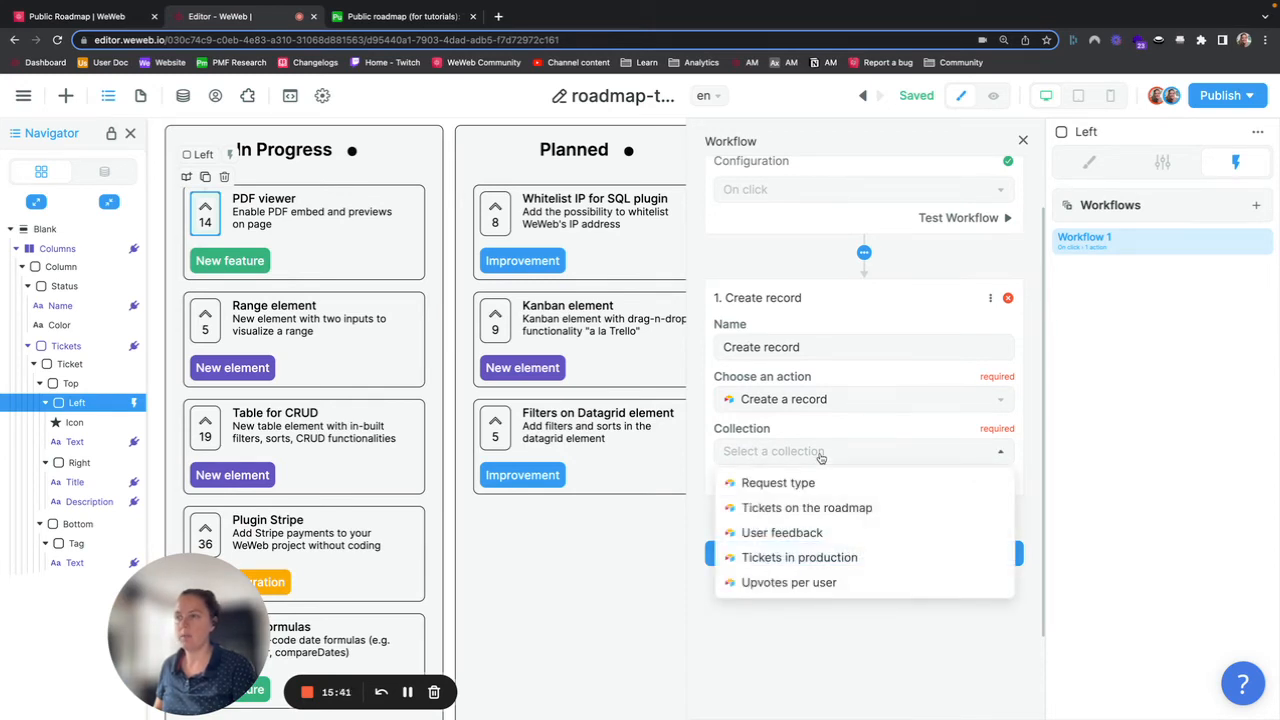
{"action": "left_click", "coordinate": [786, 583]}
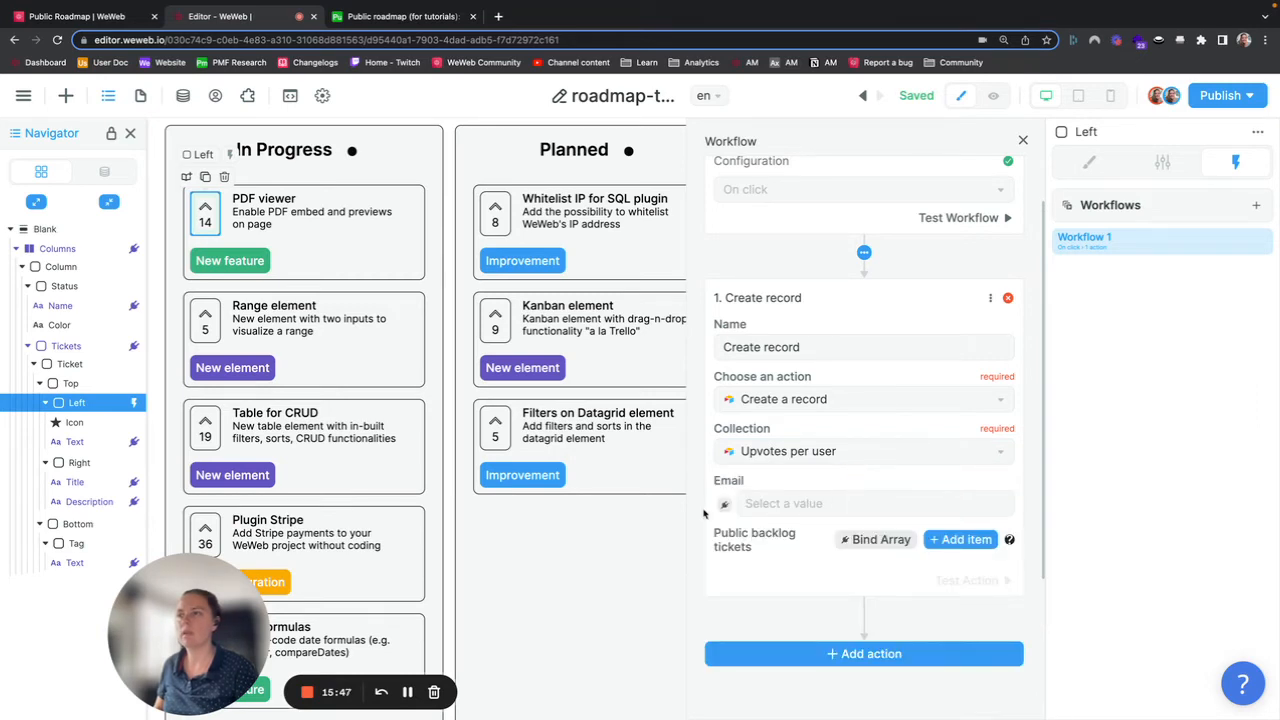
Step: Bind the action's Email field to the Token Based Auth user's email and close the formula editor
{"action": "left_click", "coordinate": [723, 506]}
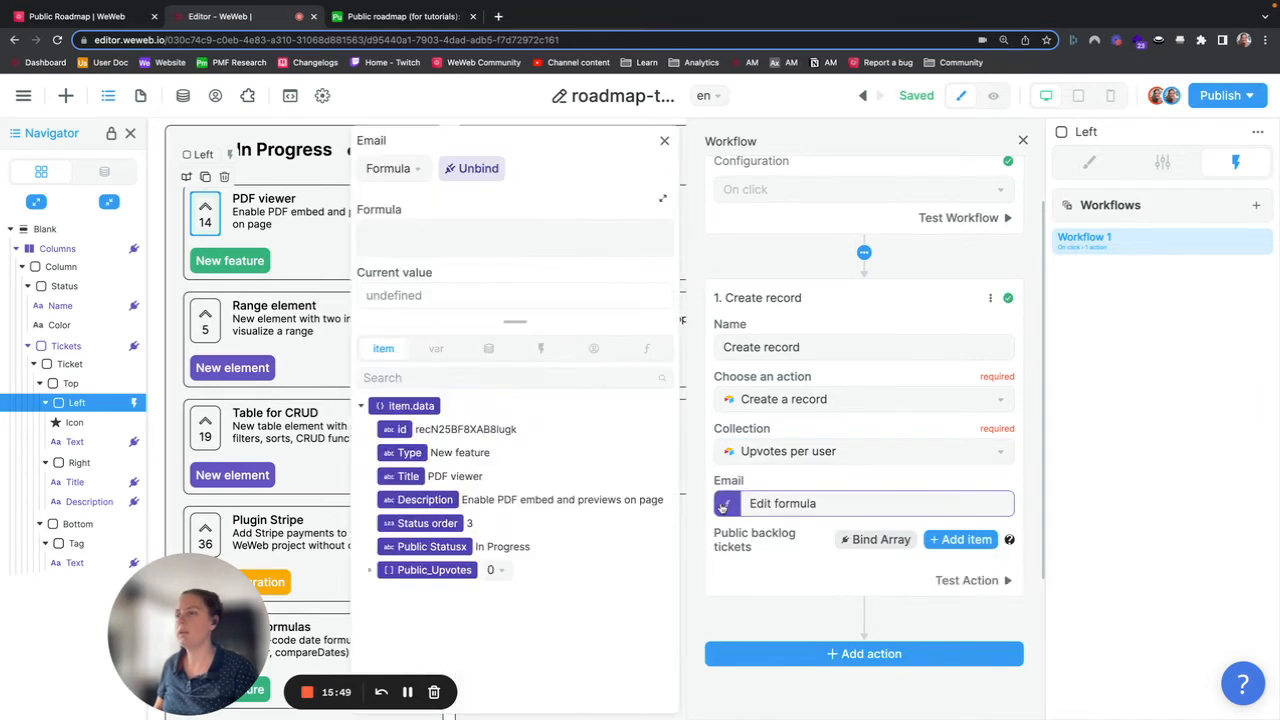
{"action": "left_click", "coordinate": [593, 350]}
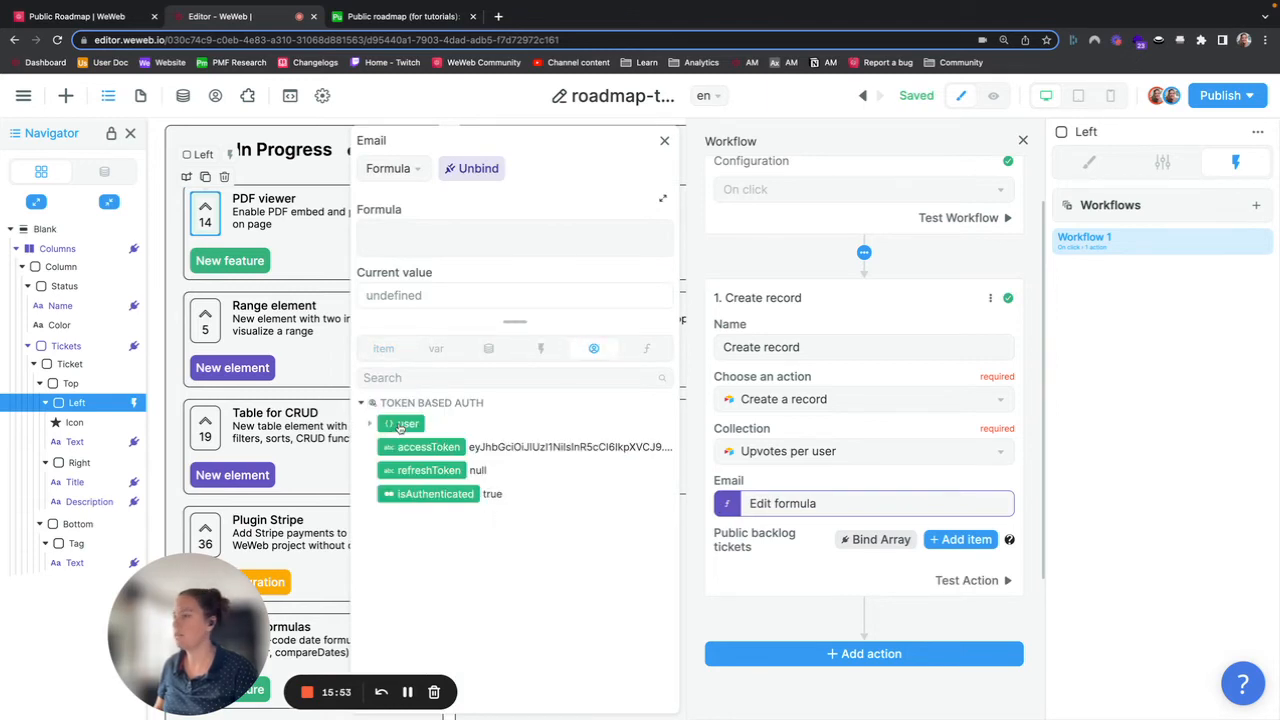
{"action": "left_click", "coordinate": [408, 692]}
{"action": "left_click", "coordinate": [407, 423]}
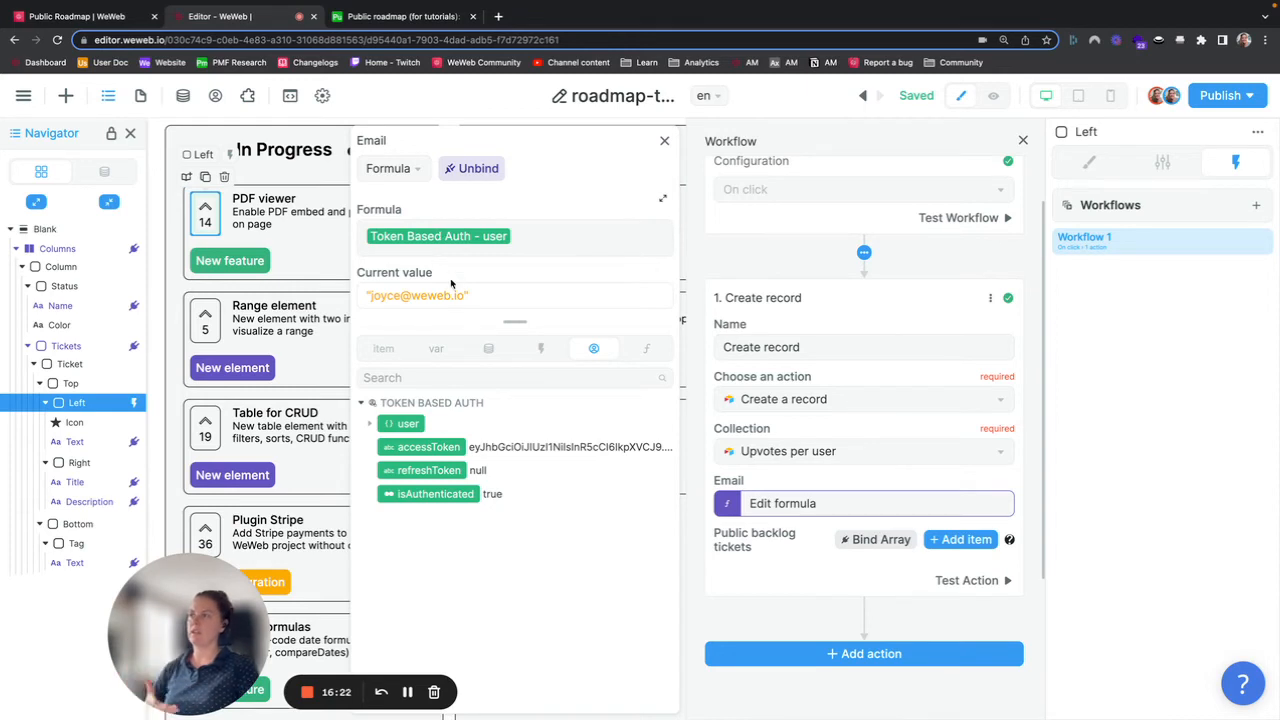
{"action": "left_click", "coordinate": [664, 140]}
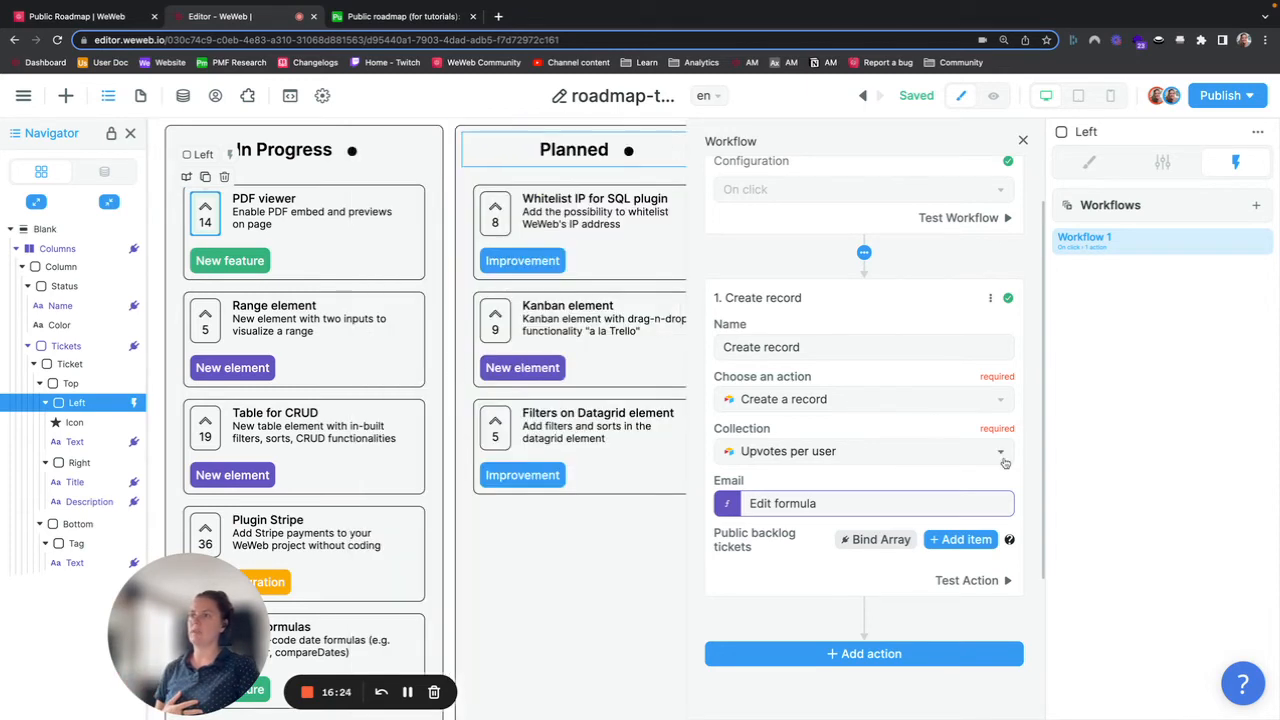
Step: Add a Public backlog tickets item bound to the ticket's Item.data['id'], then close the workflow editor
{"action": "left_click", "coordinate": [966, 541]}
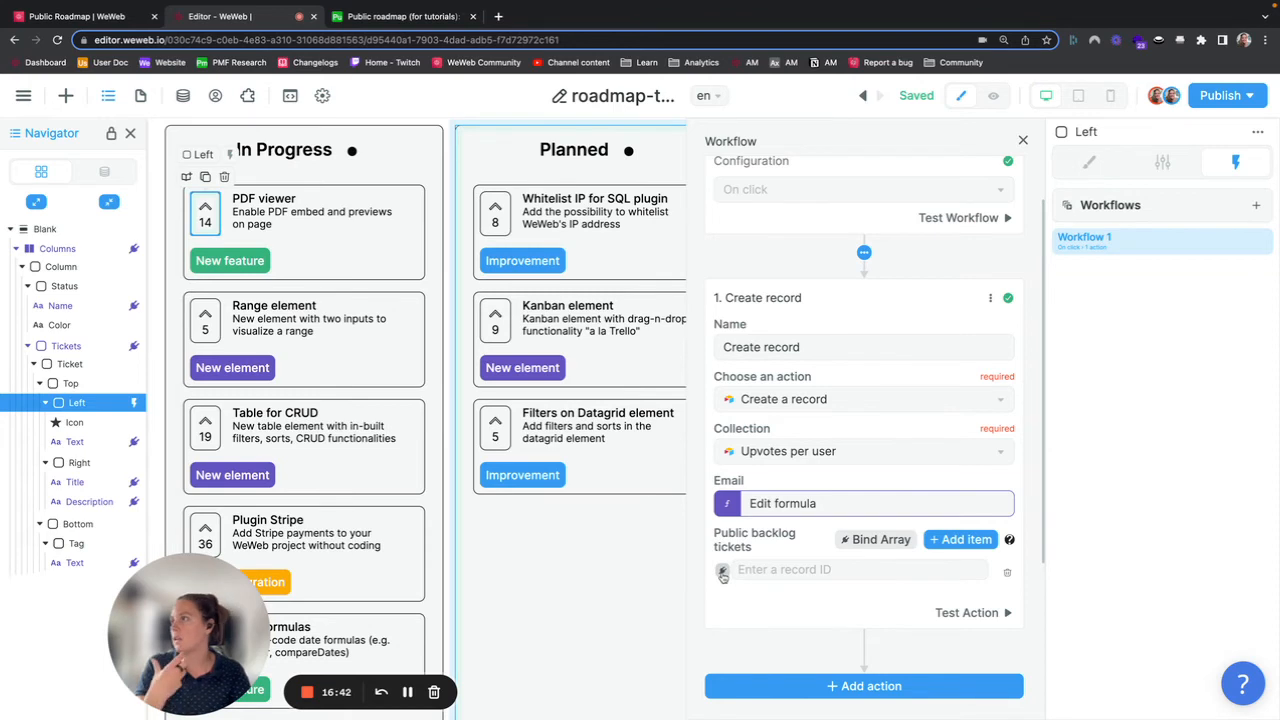
{"action": "left_click", "coordinate": [722, 572]}
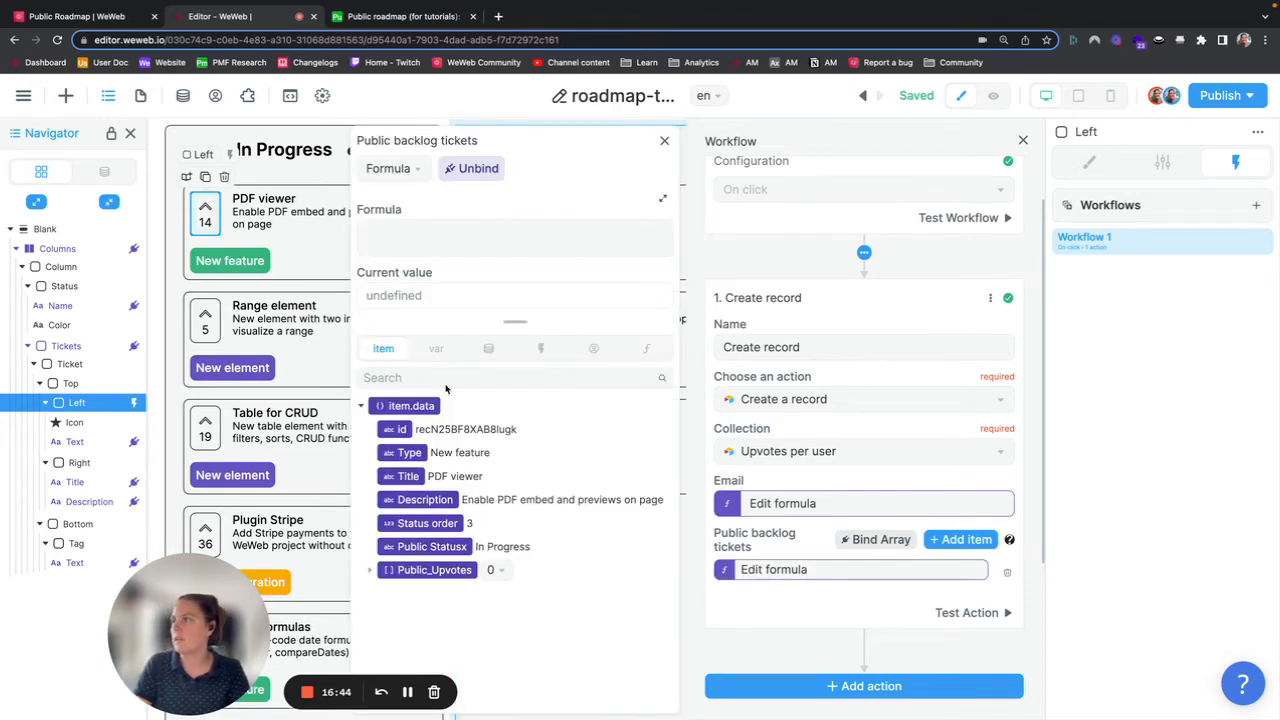
{"action": "left_click", "coordinate": [400, 430]}
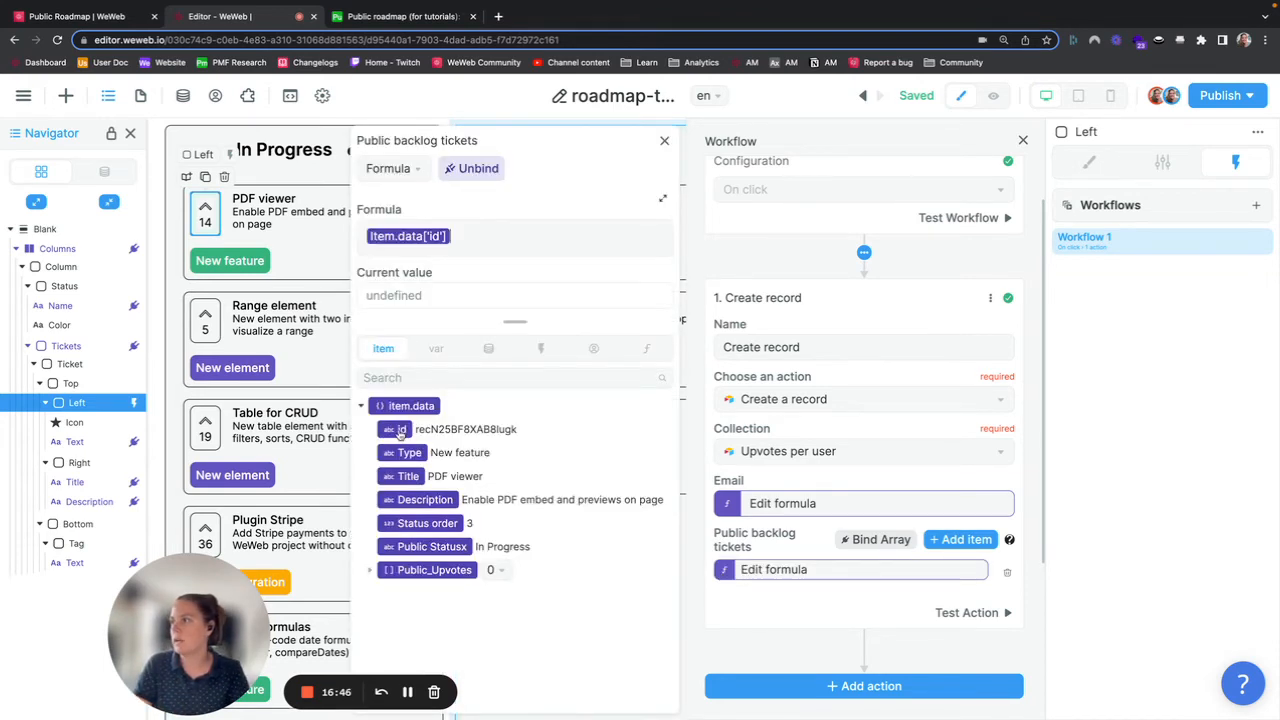
{"action": "left_click", "coordinate": [664, 140]}
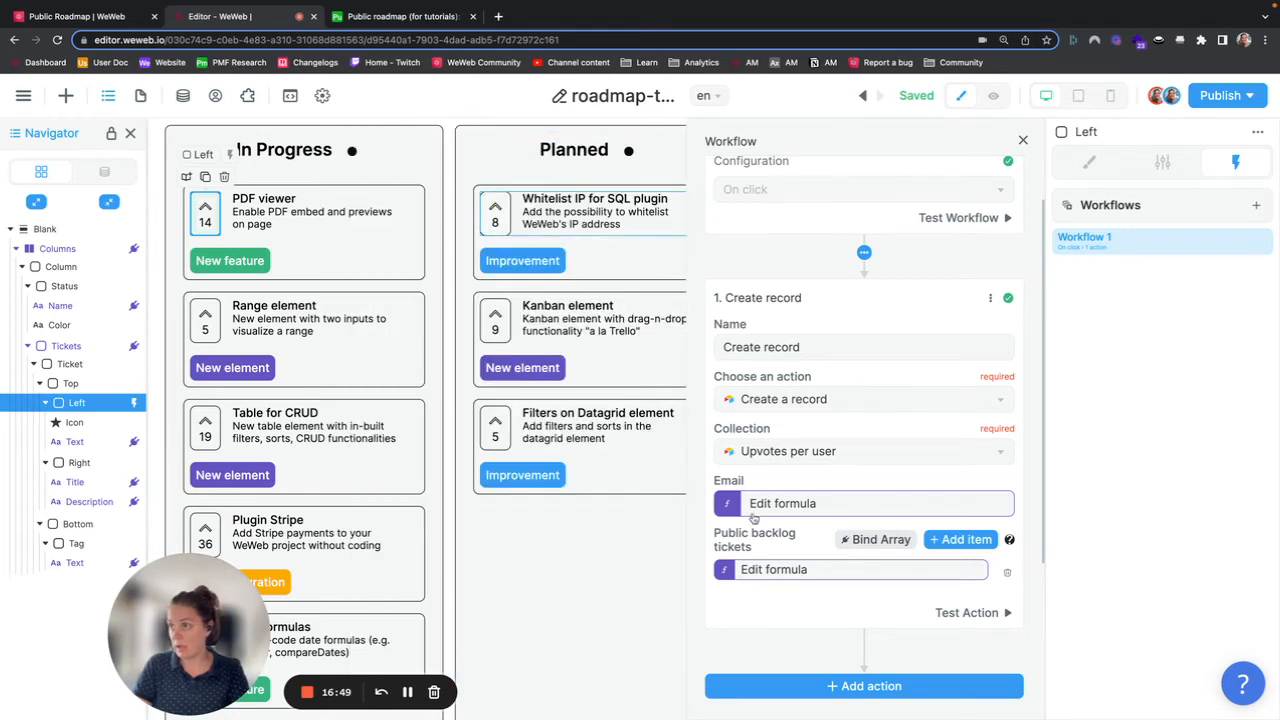
{"action": "left_click", "coordinate": [767, 570]}
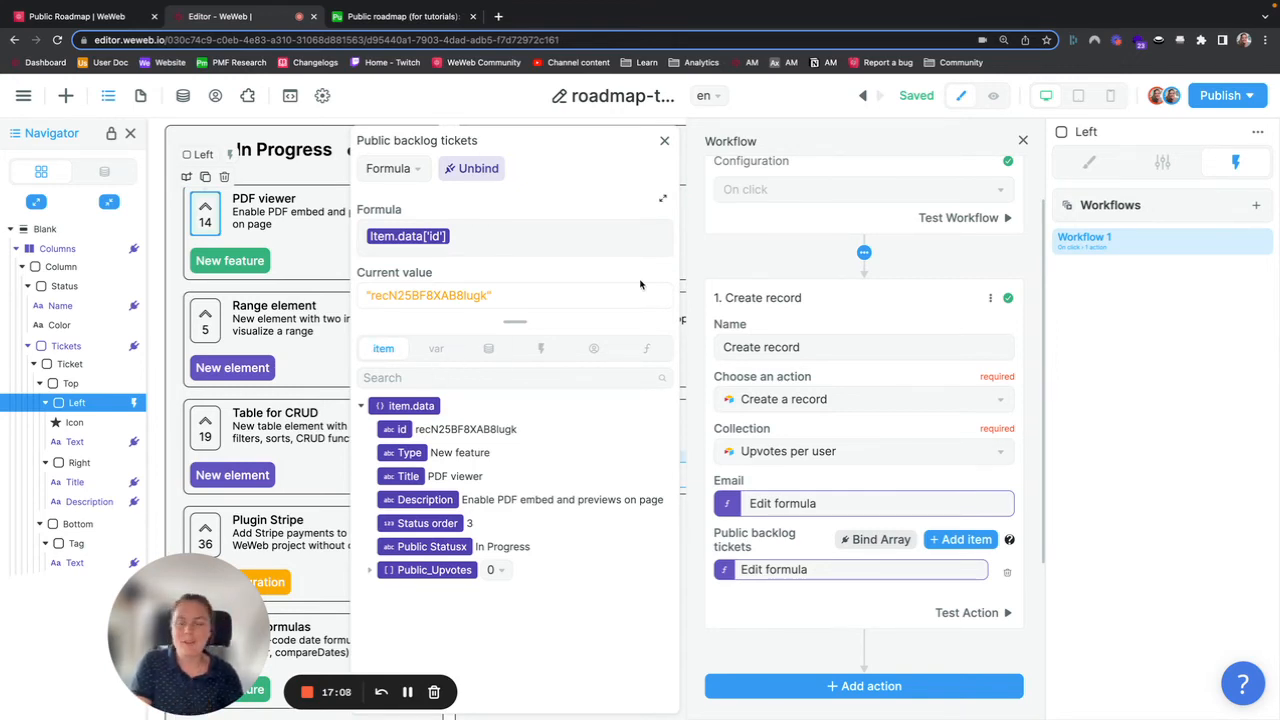
{"action": "left_click", "coordinate": [664, 140]}
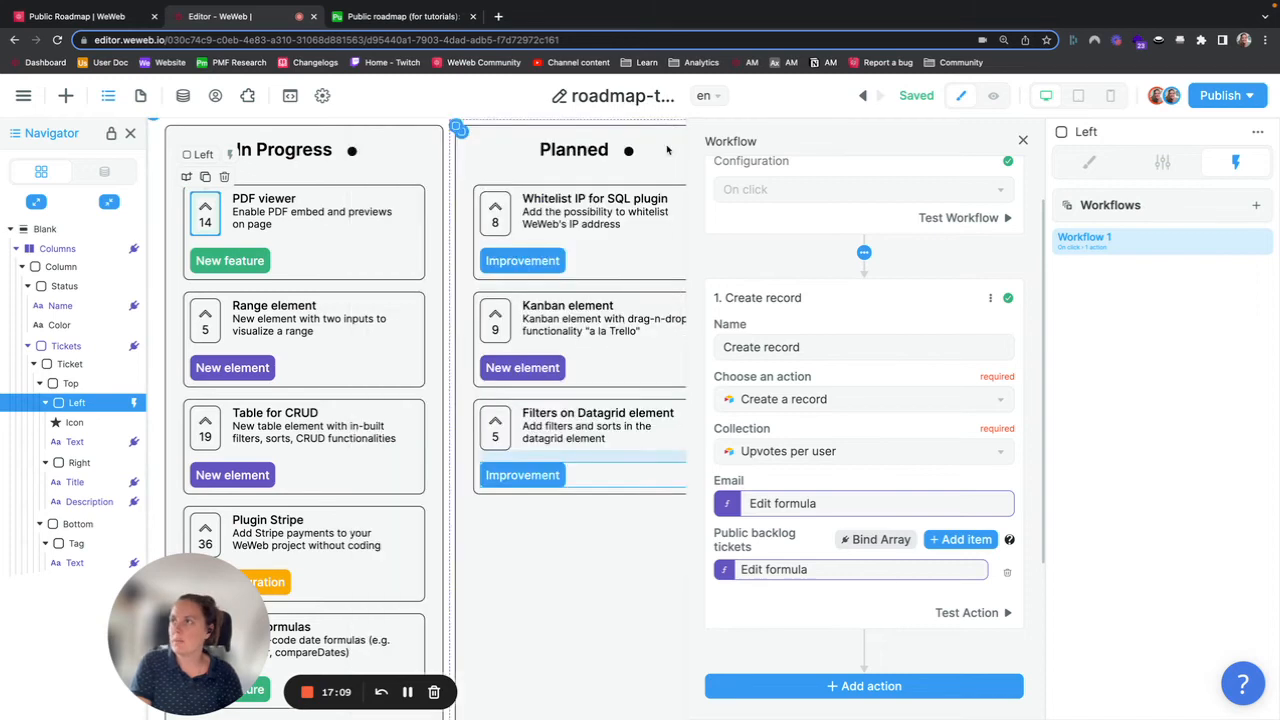
{"action": "left_click", "coordinate": [1023, 140]}
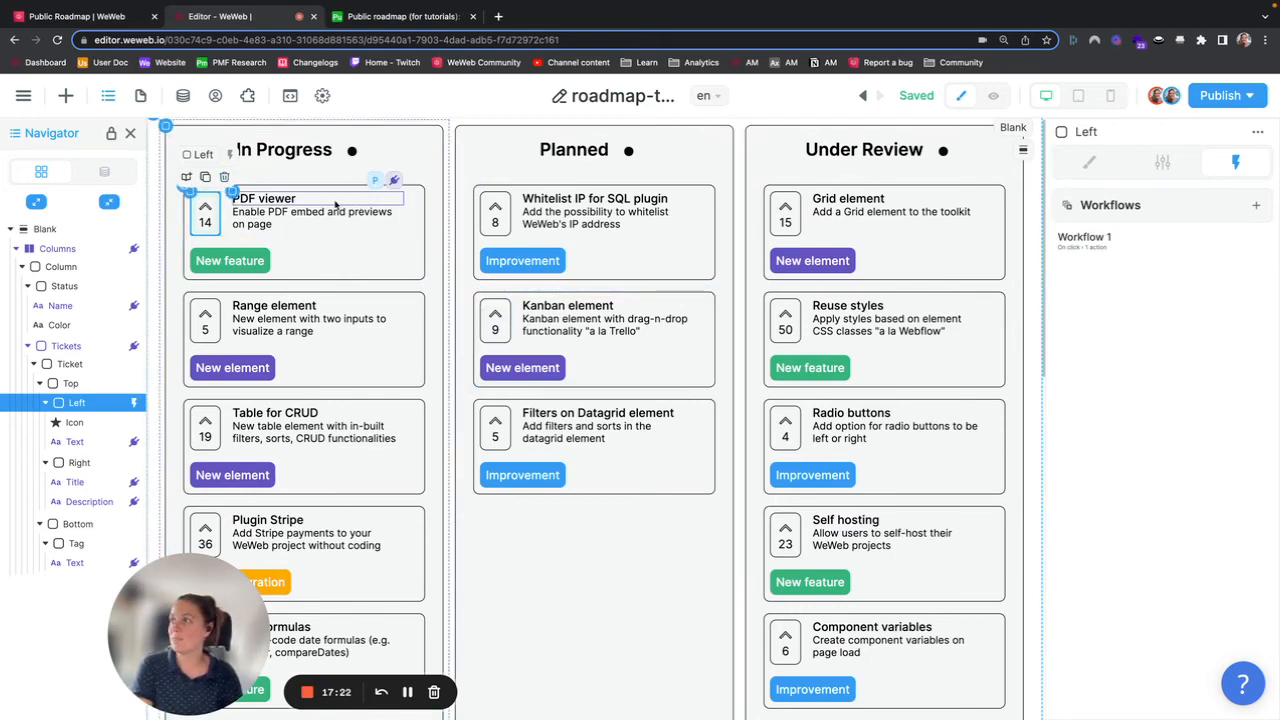
Step: Inspect the Upvotes per user collection and the Airtable table, then return to the editor and reopen Workflow 1
{"action": "left_click", "coordinate": [183, 95]}
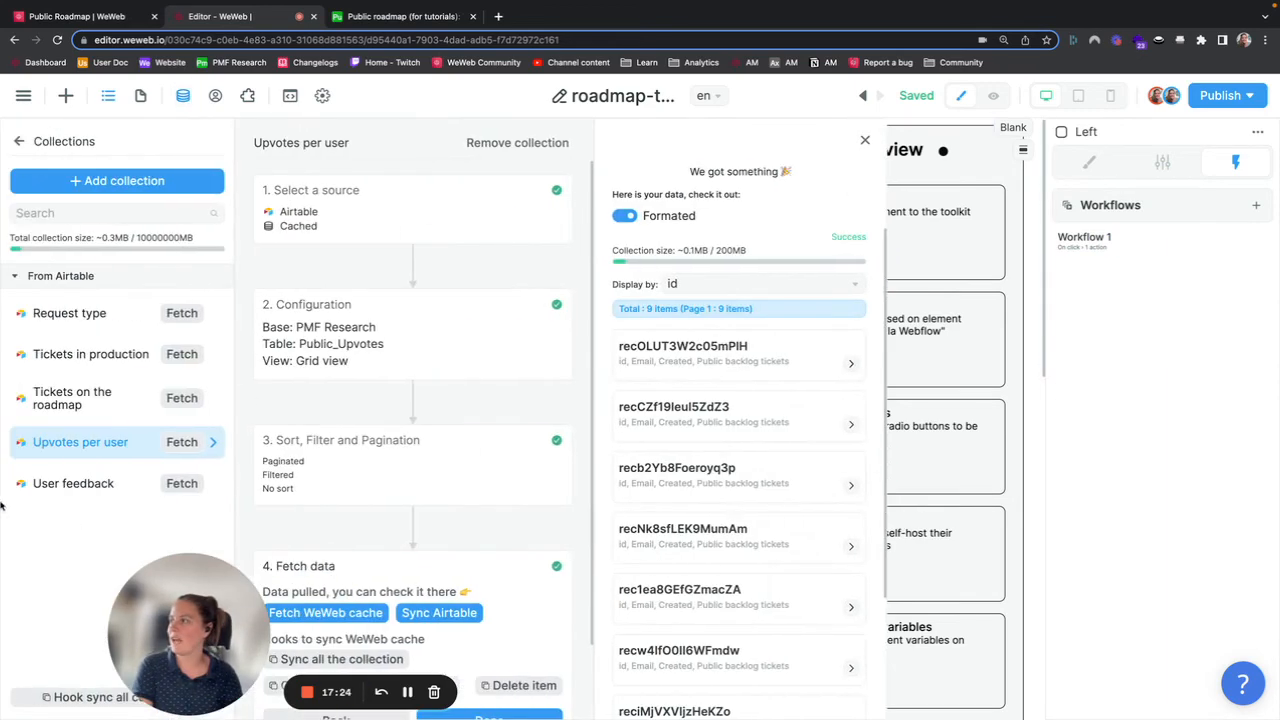
{"action": "left_click", "coordinate": [938, 224]}
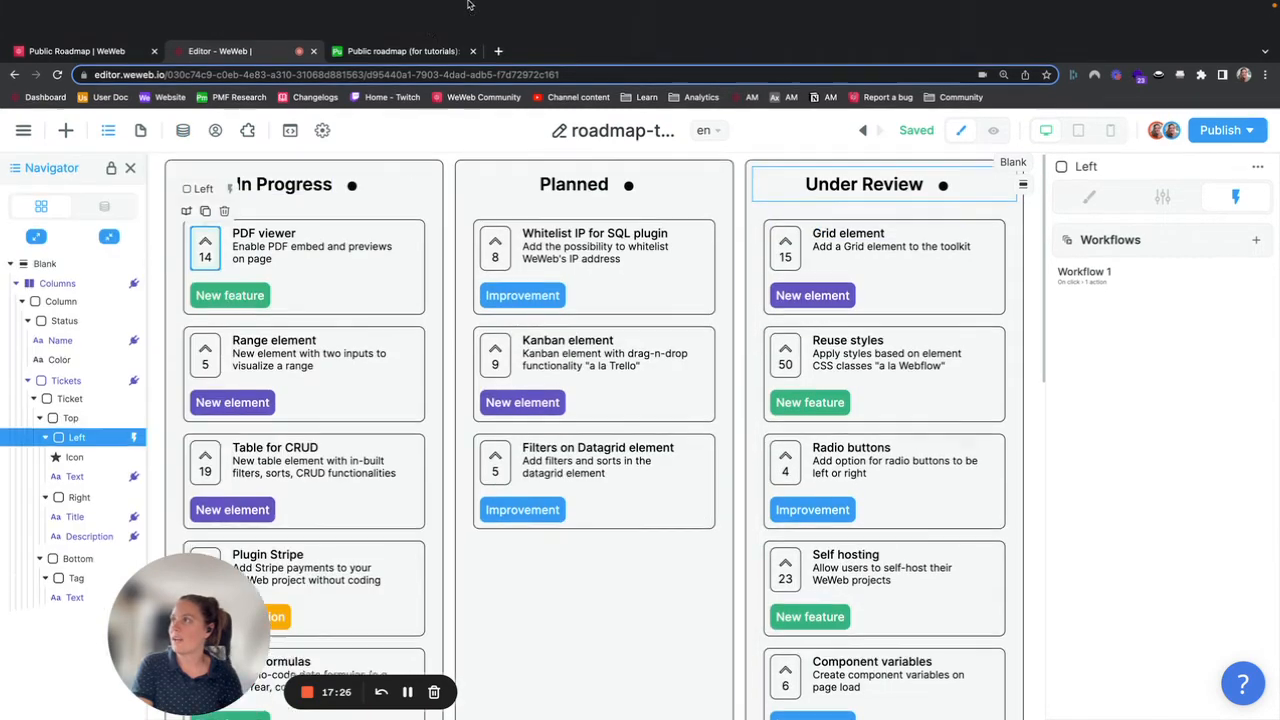
{"action": "left_click", "coordinate": [420, 17]}
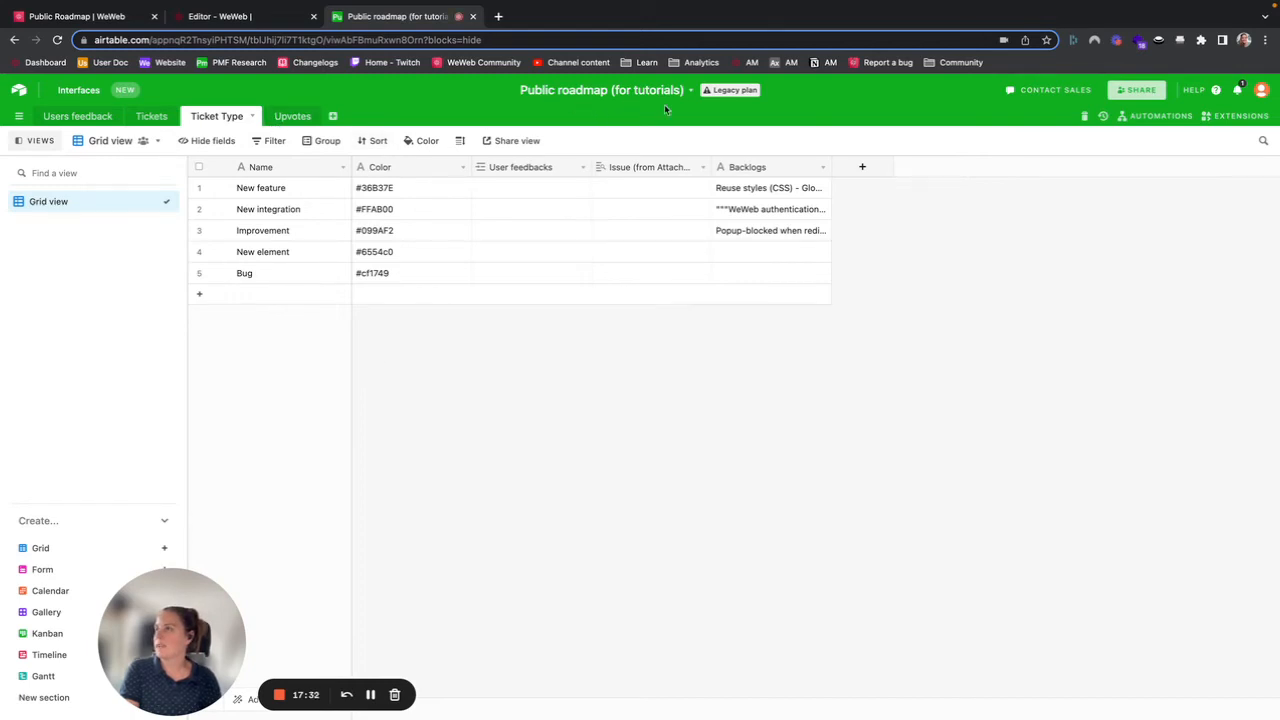
{"action": "mouse_move", "coordinate": [230, 3]}
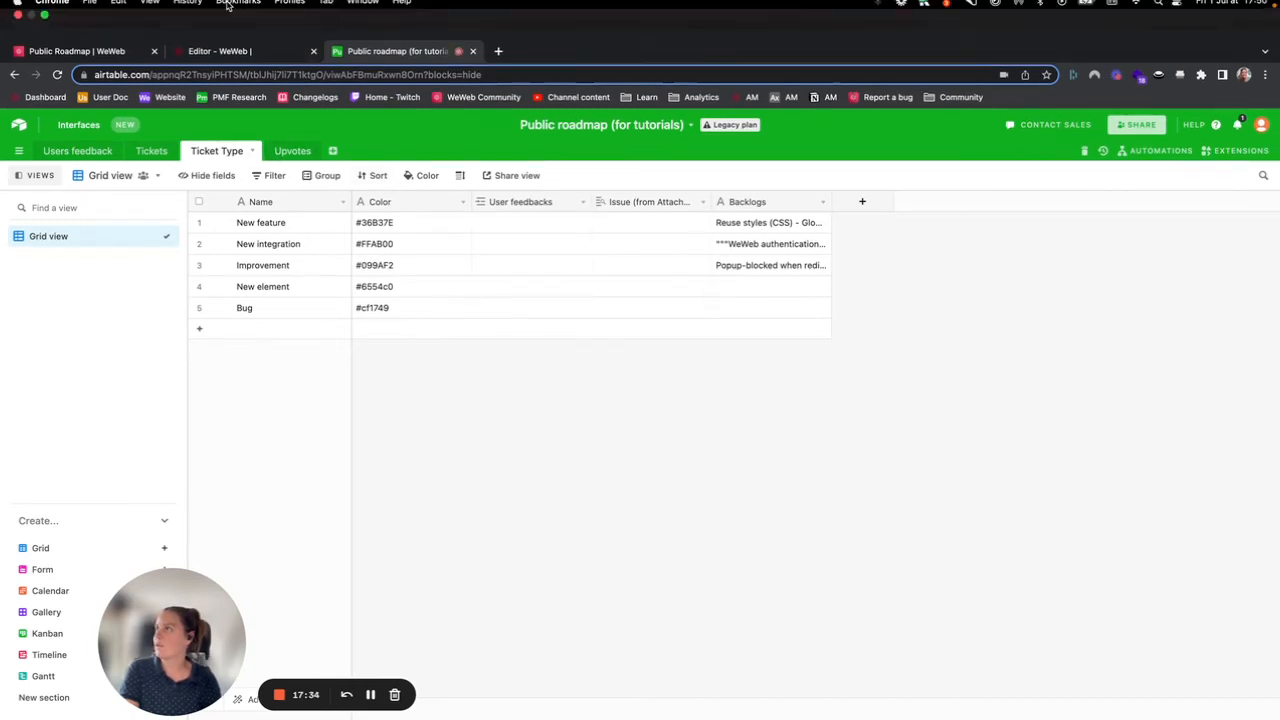
{"action": "left_click", "coordinate": [228, 52]}
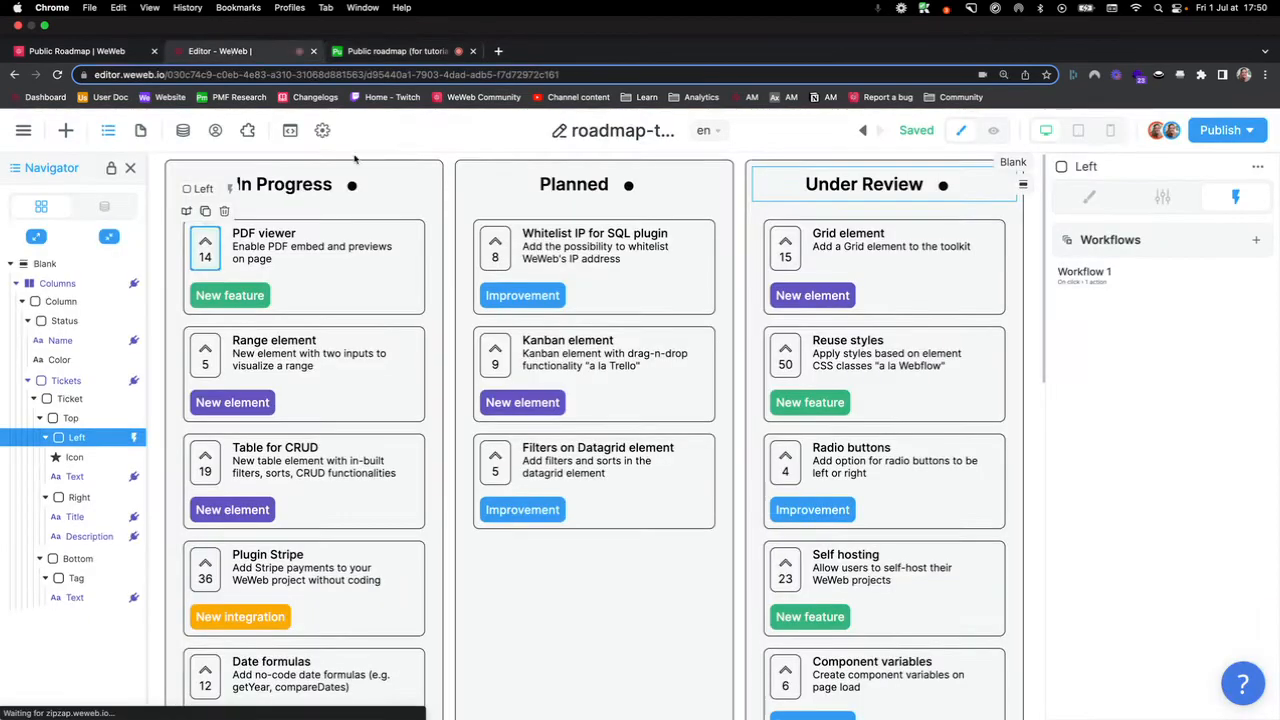
{"action": "left_click", "coordinate": [1160, 242]}
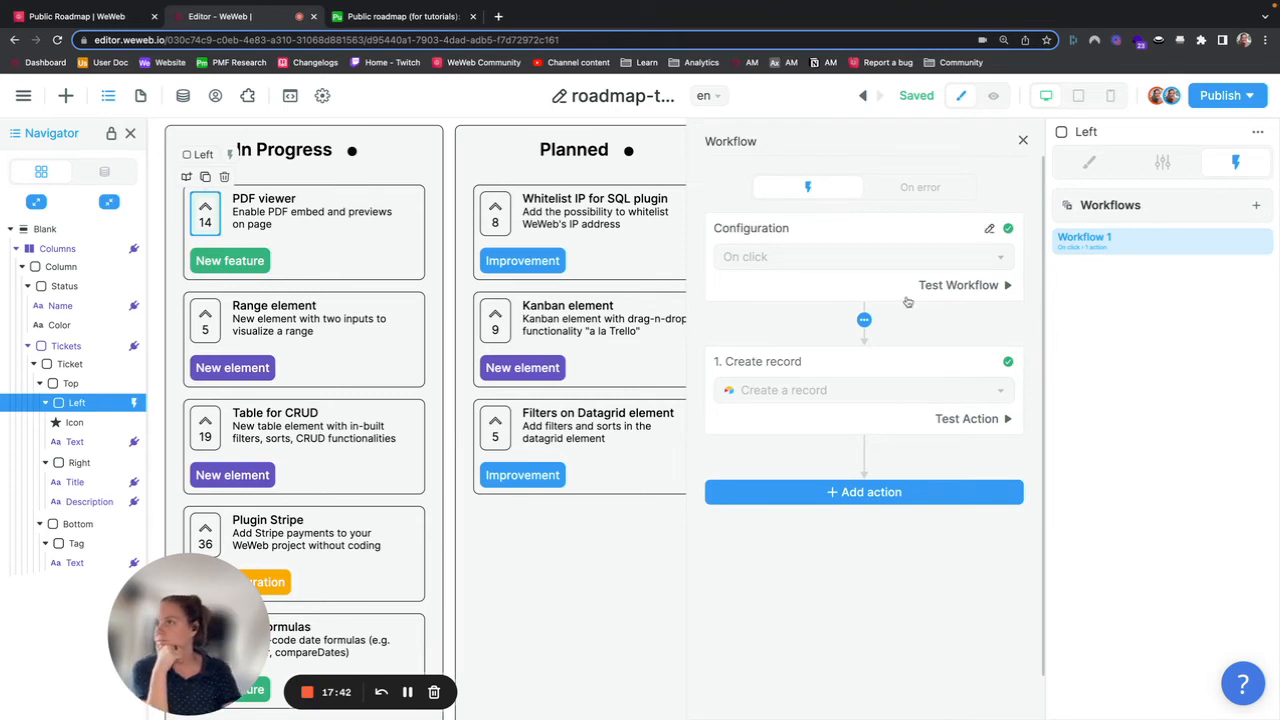
Step: Close the workflow editor and open the Roadmap page to examine the finished example
{"action": "left_click", "coordinate": [1023, 142]}
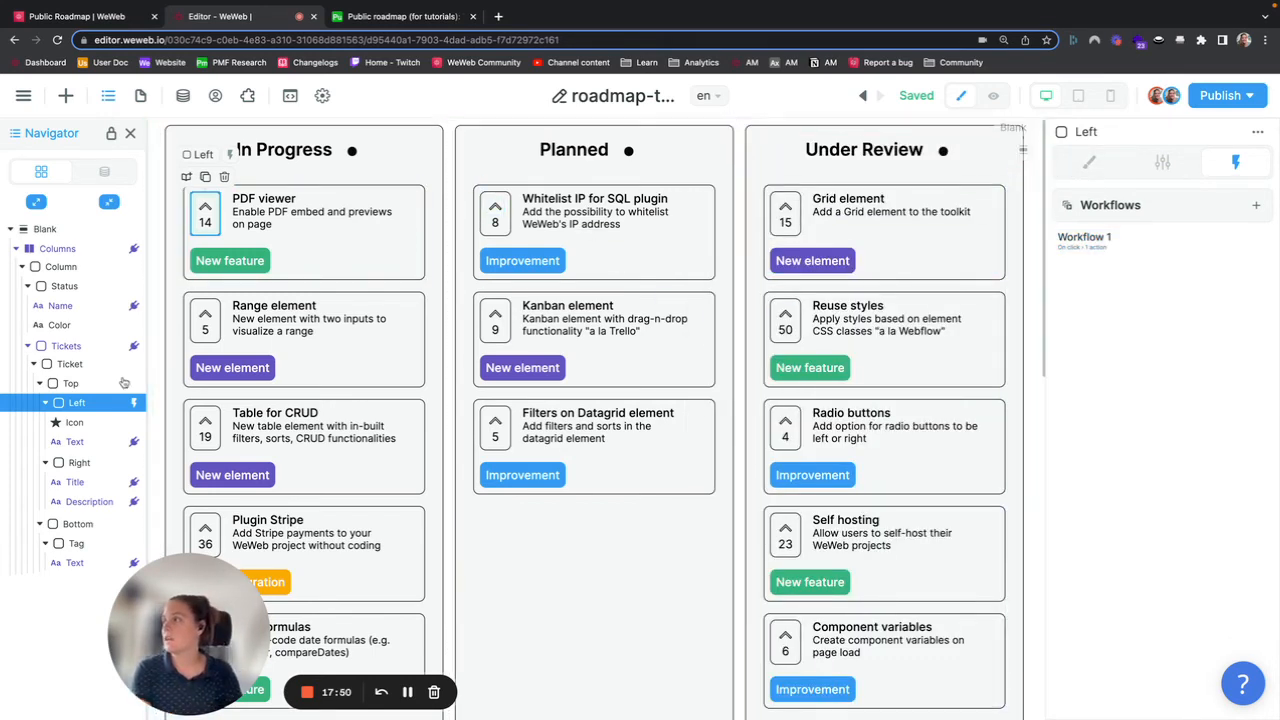
{"action": "left_click", "coordinate": [141, 96]}
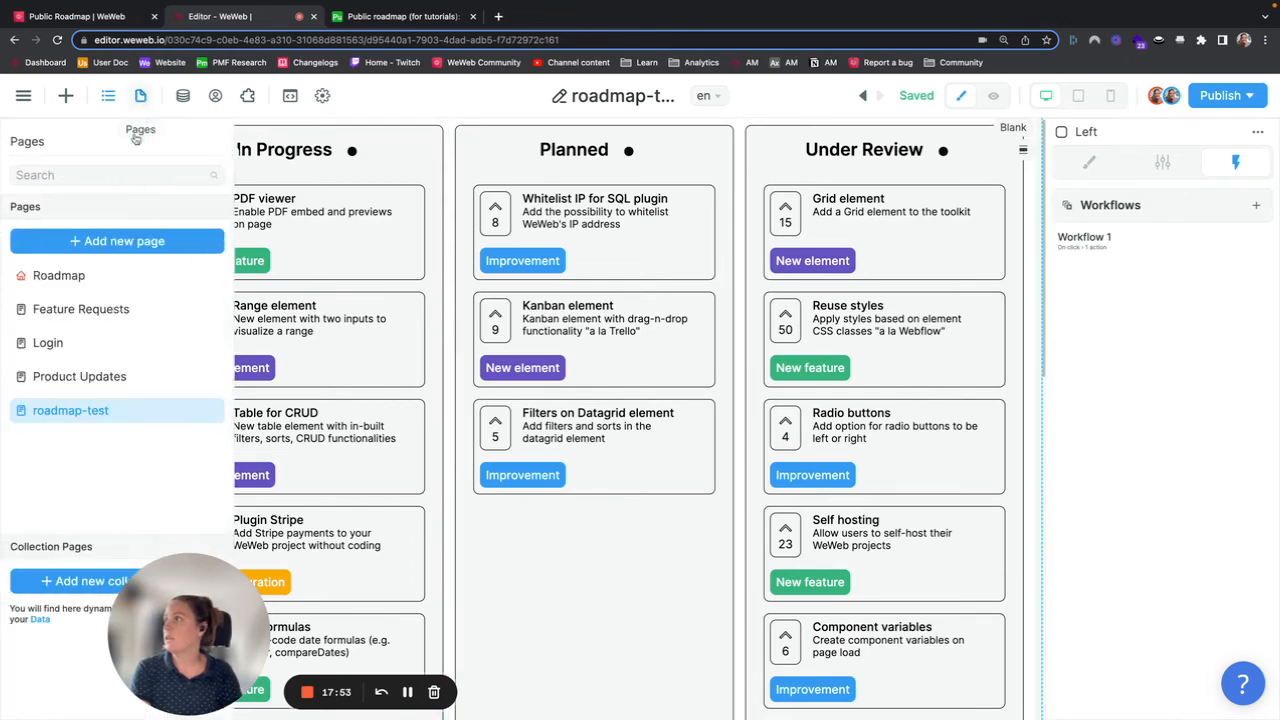
{"action": "left_click", "coordinate": [60, 276]}
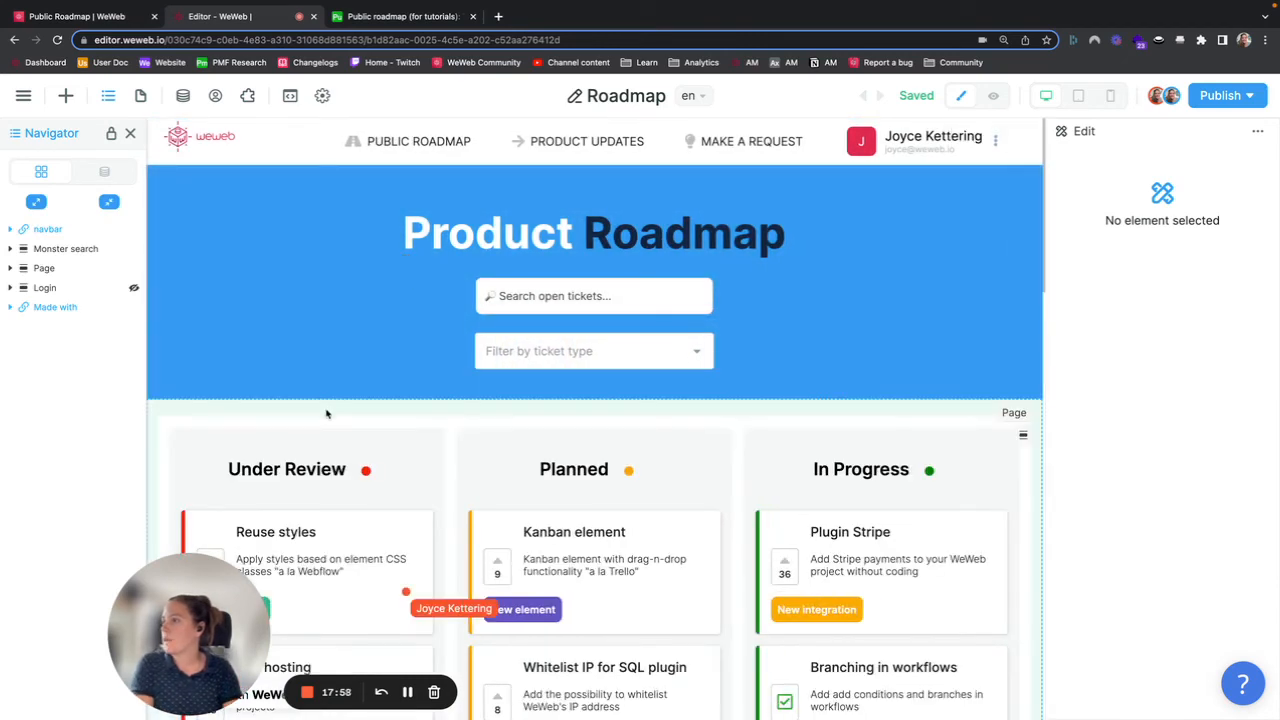
{"action": "scroll", "coordinate": [326, 413], "scroll_direction": "down", "scroll_amount": 5}
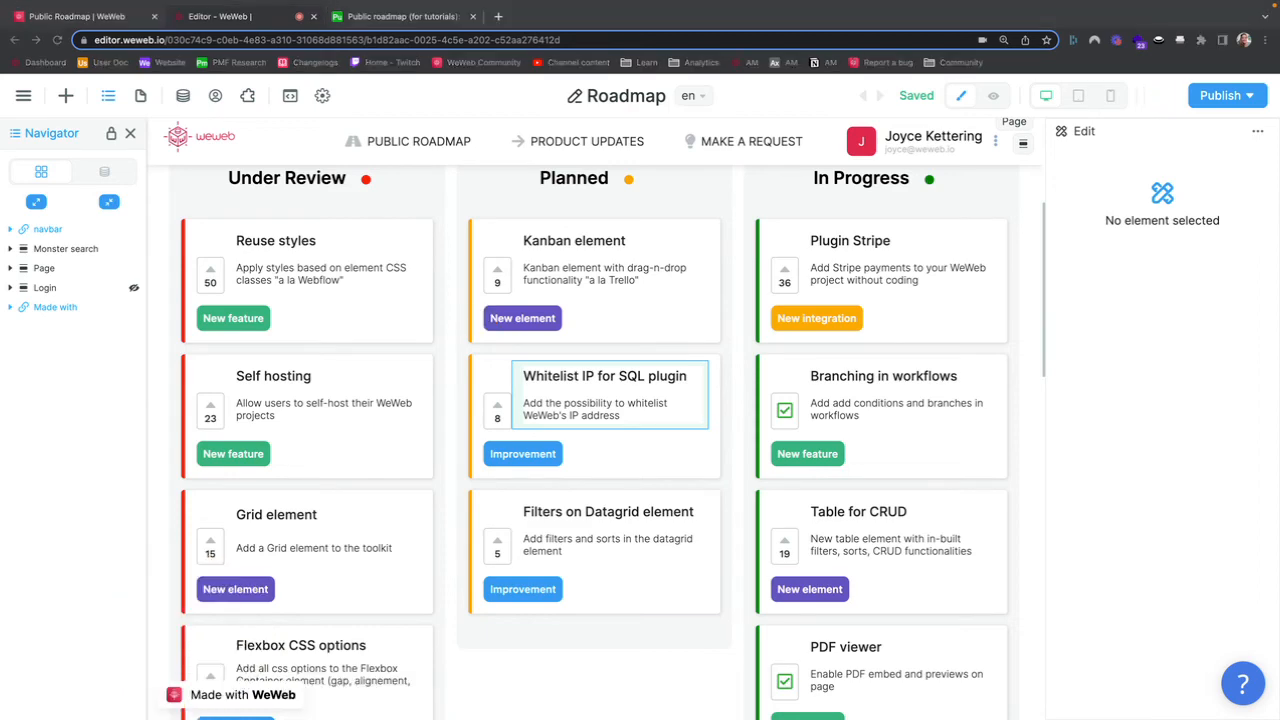
{"action": "scroll", "coordinate": [363, 408], "scroll_direction": "up", "scroll_amount": 5}
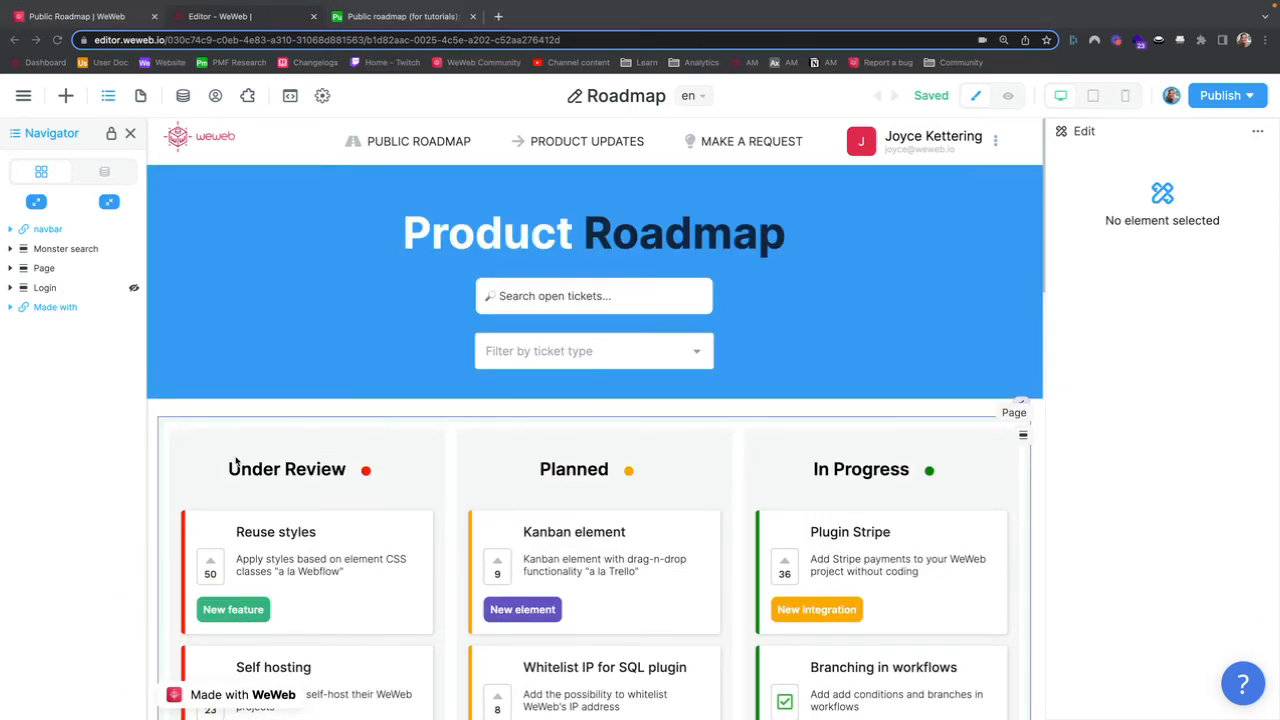
Step: Test upvoting the Reuse styles ticket in preview mode, then return to editing
{"action": "left_click", "coordinate": [217, 556]}
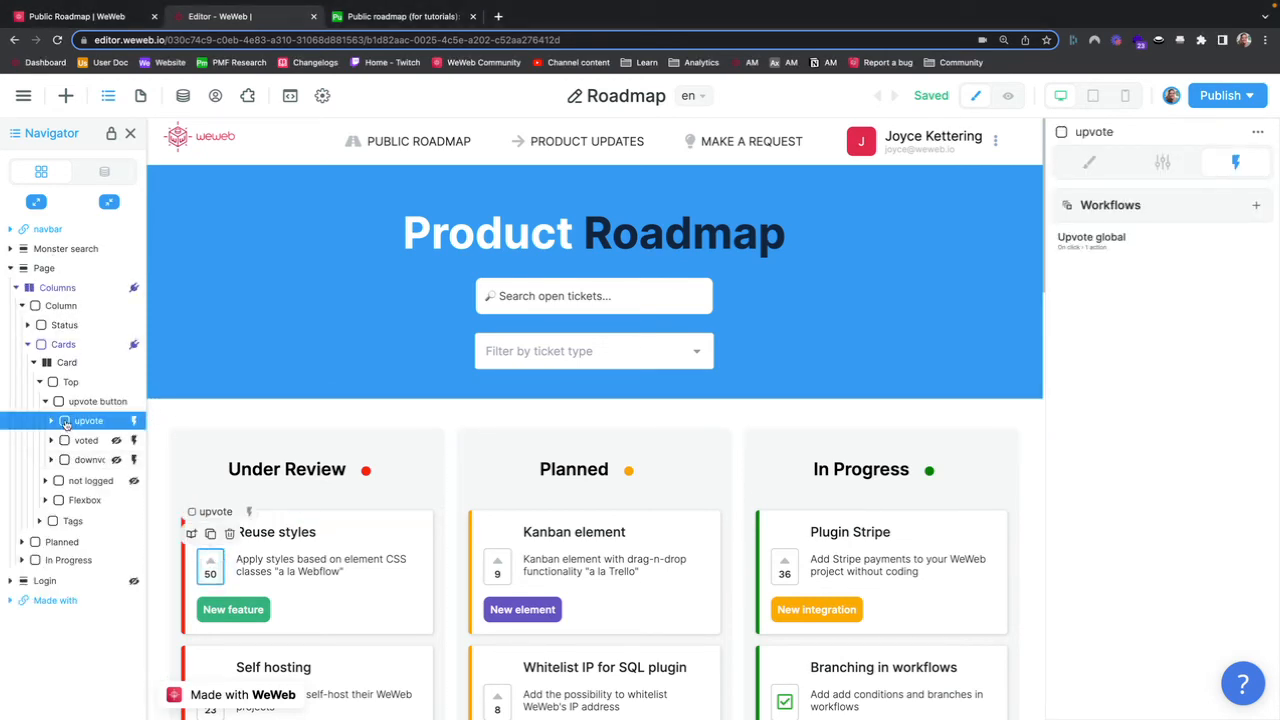
{"action": "left_click", "coordinate": [1010, 100]}
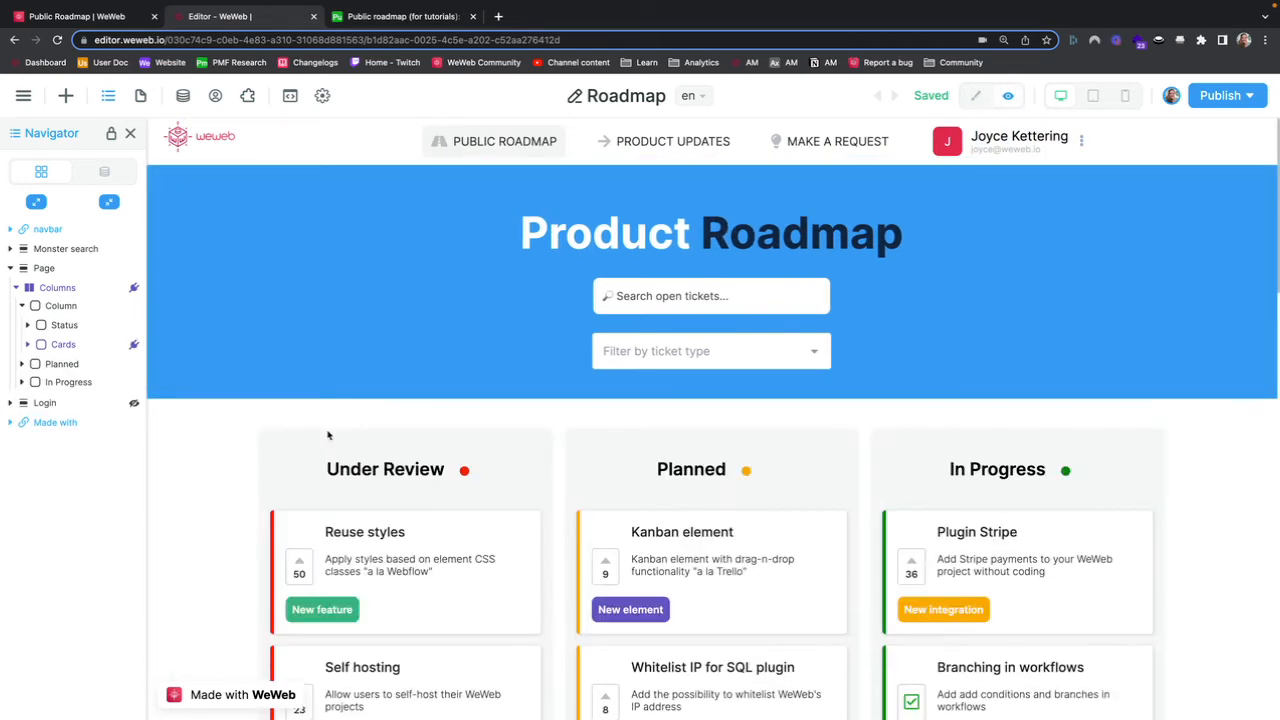
{"action": "scroll", "coordinate": [328, 522], "scroll_direction": "down", "scroll_amount": 1}
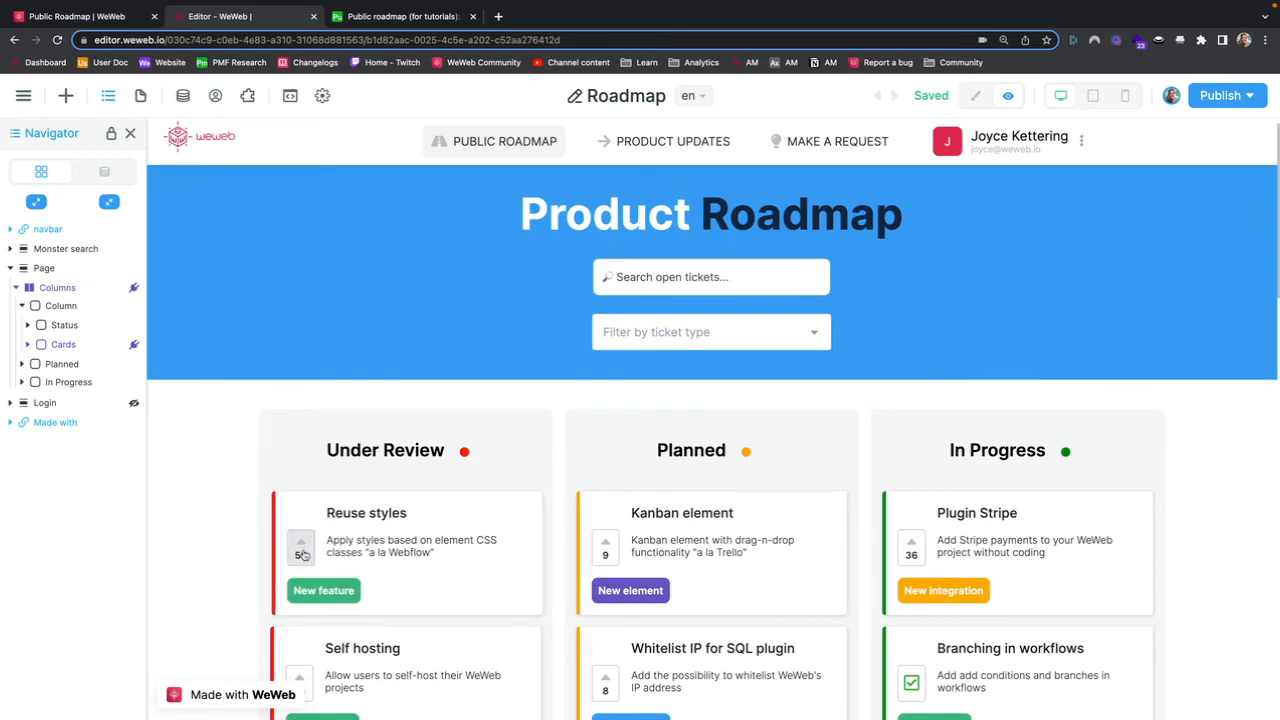
{"action": "left_click", "coordinate": [300, 548]}
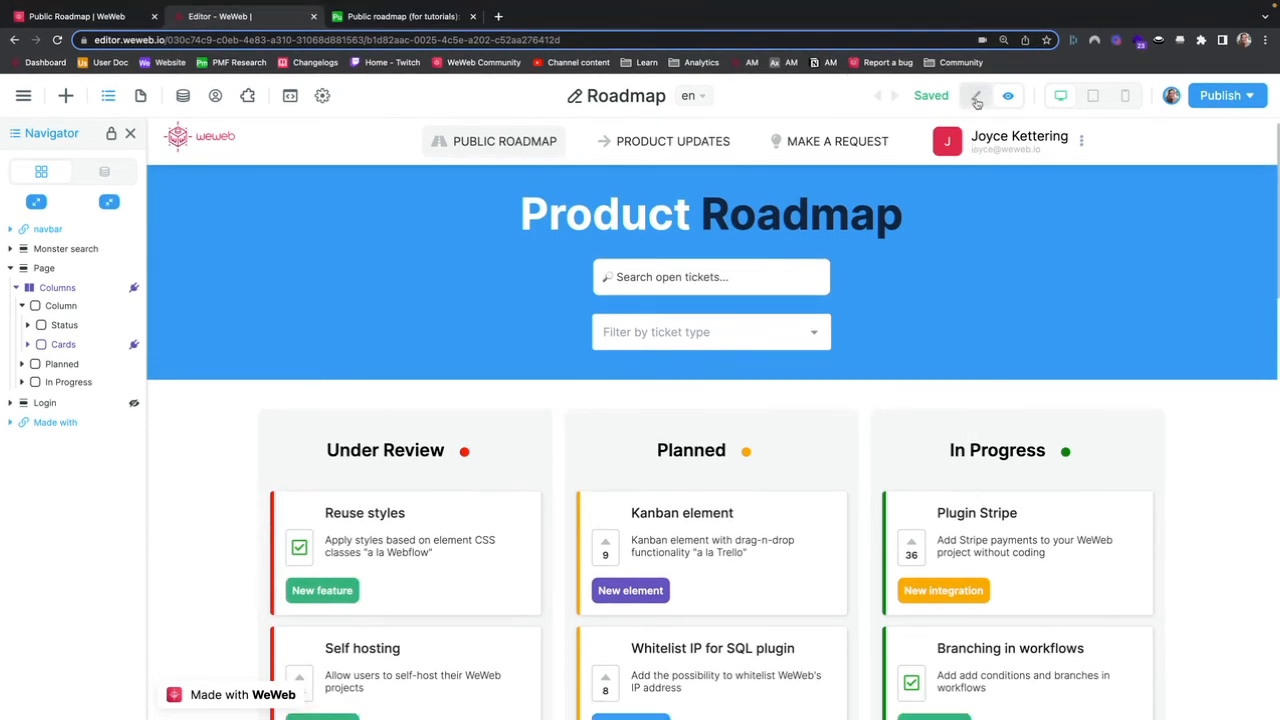
{"action": "left_click", "coordinate": [976, 97]}
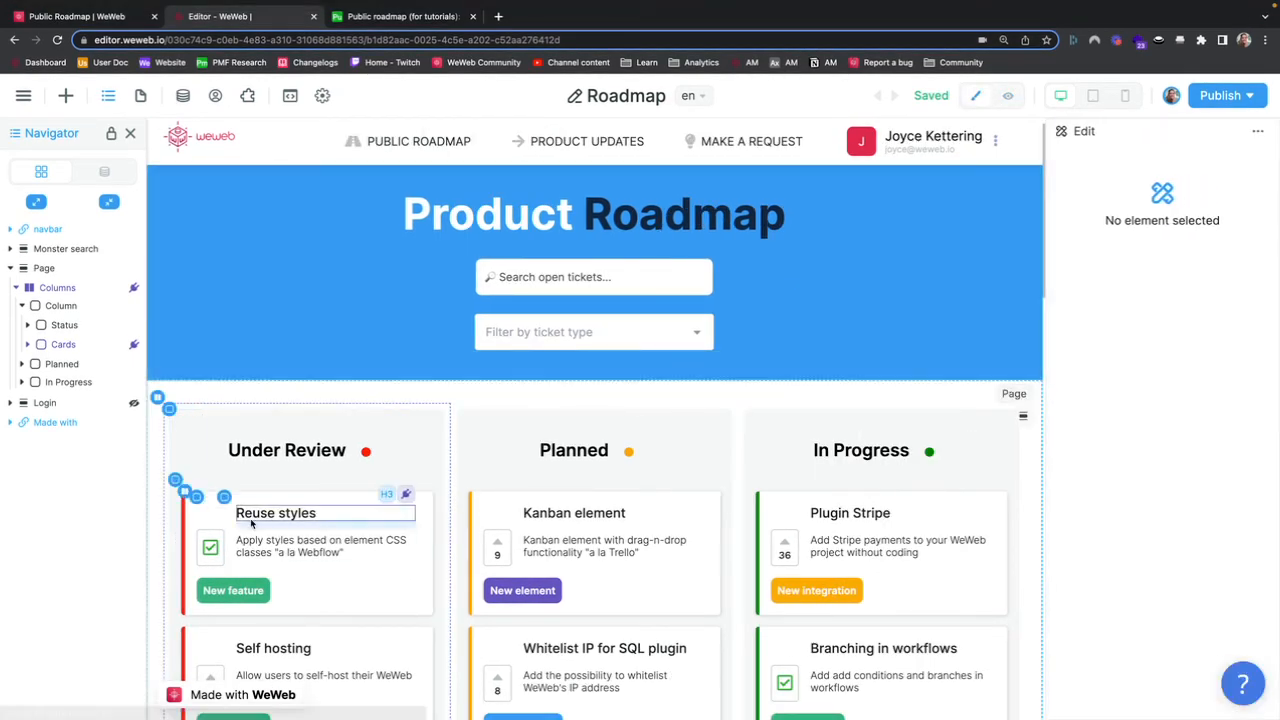
Step: Inspect the card's voted, upvote and downvote elements and the actions of their workflows
{"action": "left_click", "coordinate": [212, 545]}
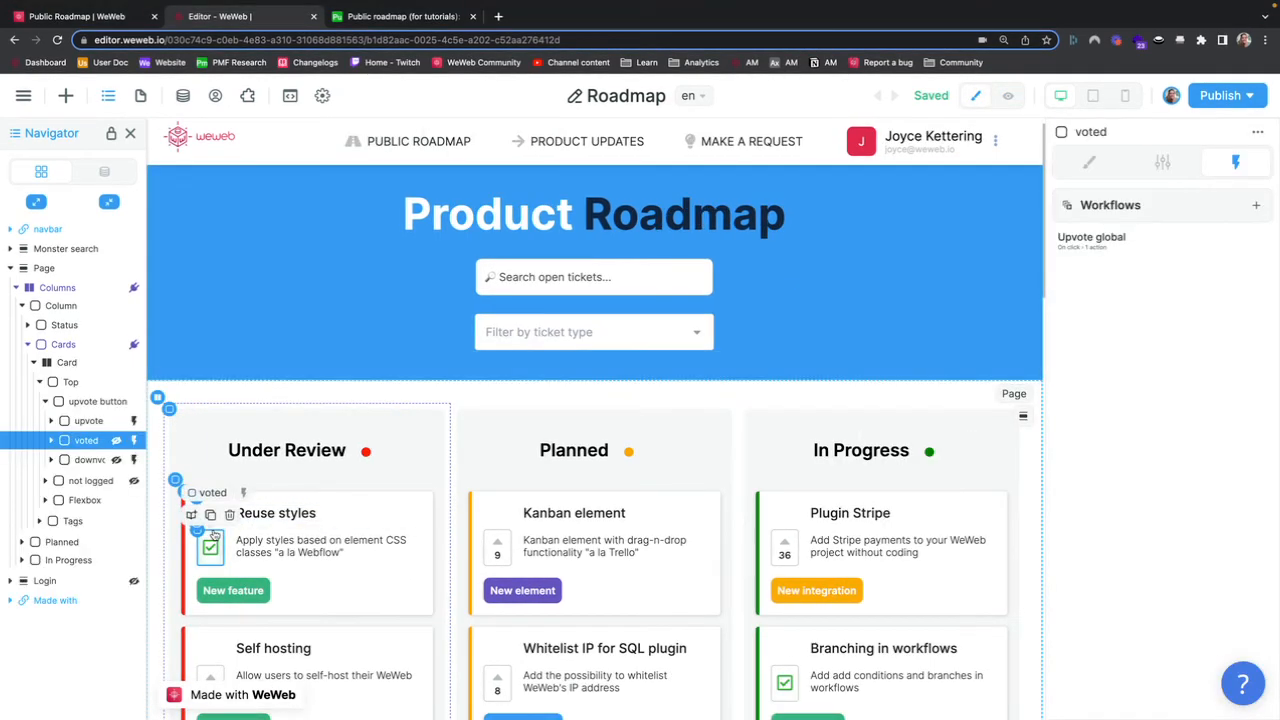
{"action": "left_click", "coordinate": [51, 441]}
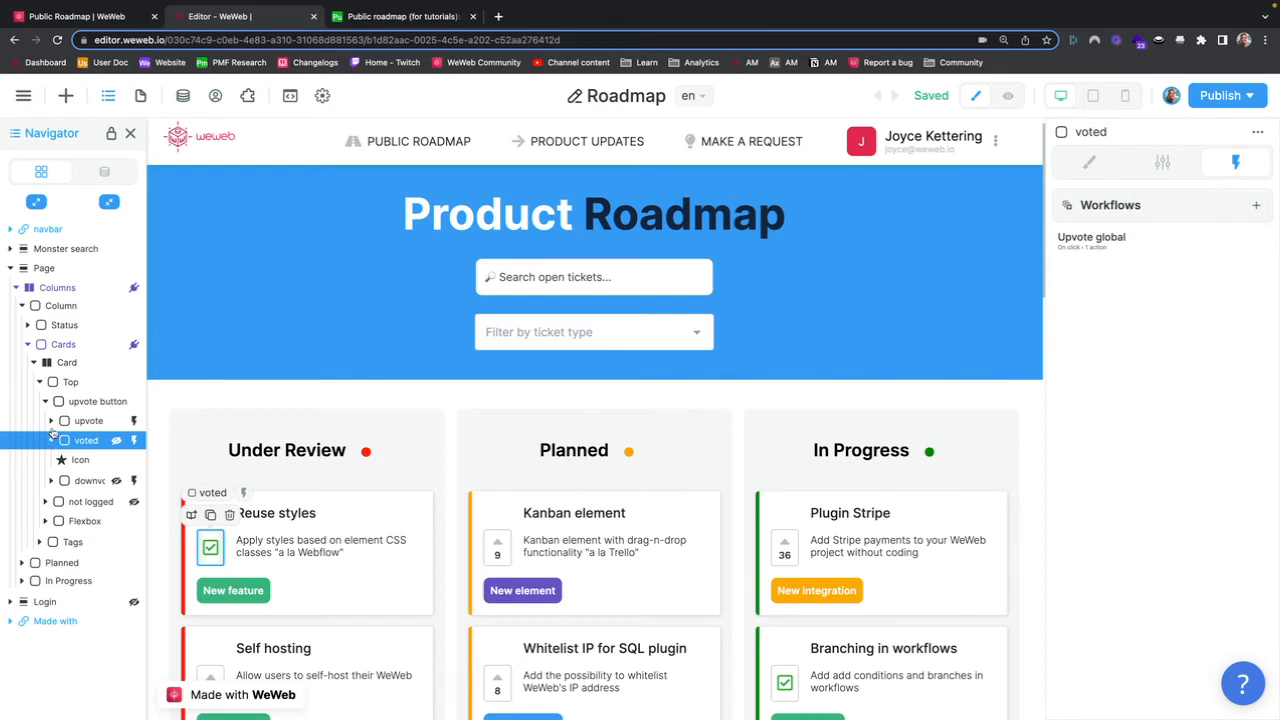
{"action": "left_click", "coordinate": [51, 421]}
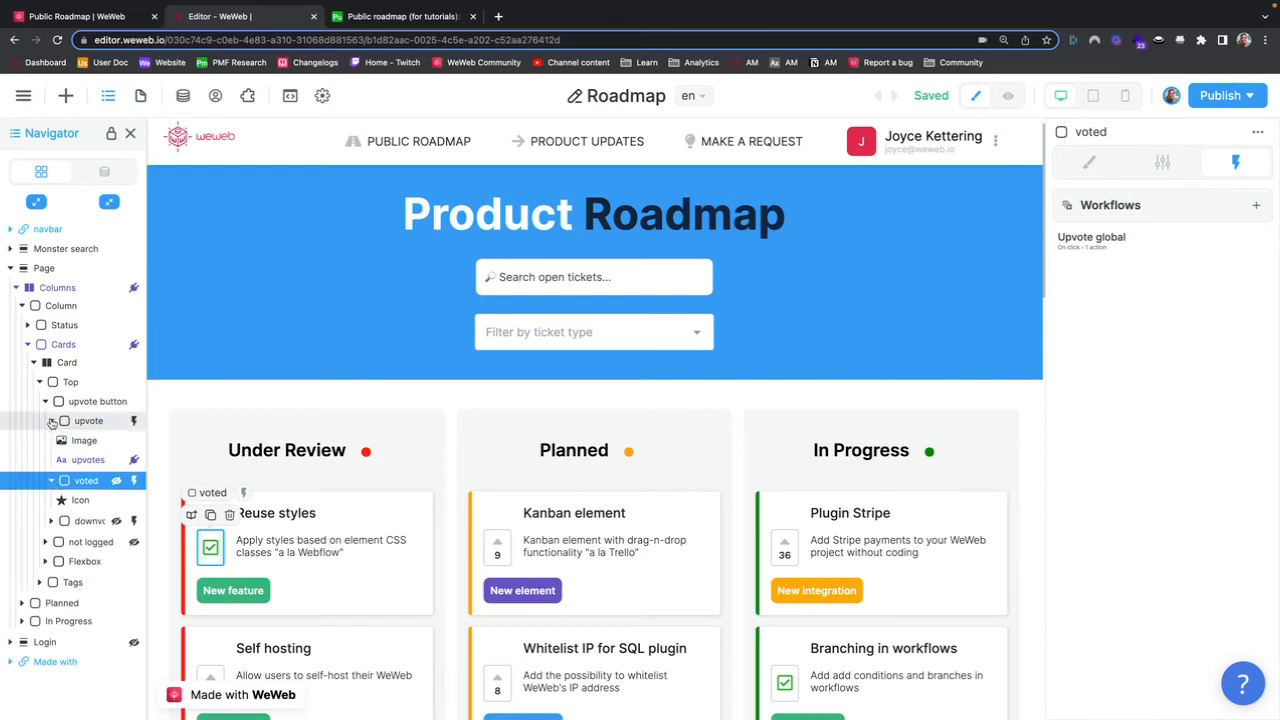
{"action": "left_click", "coordinate": [51, 521]}
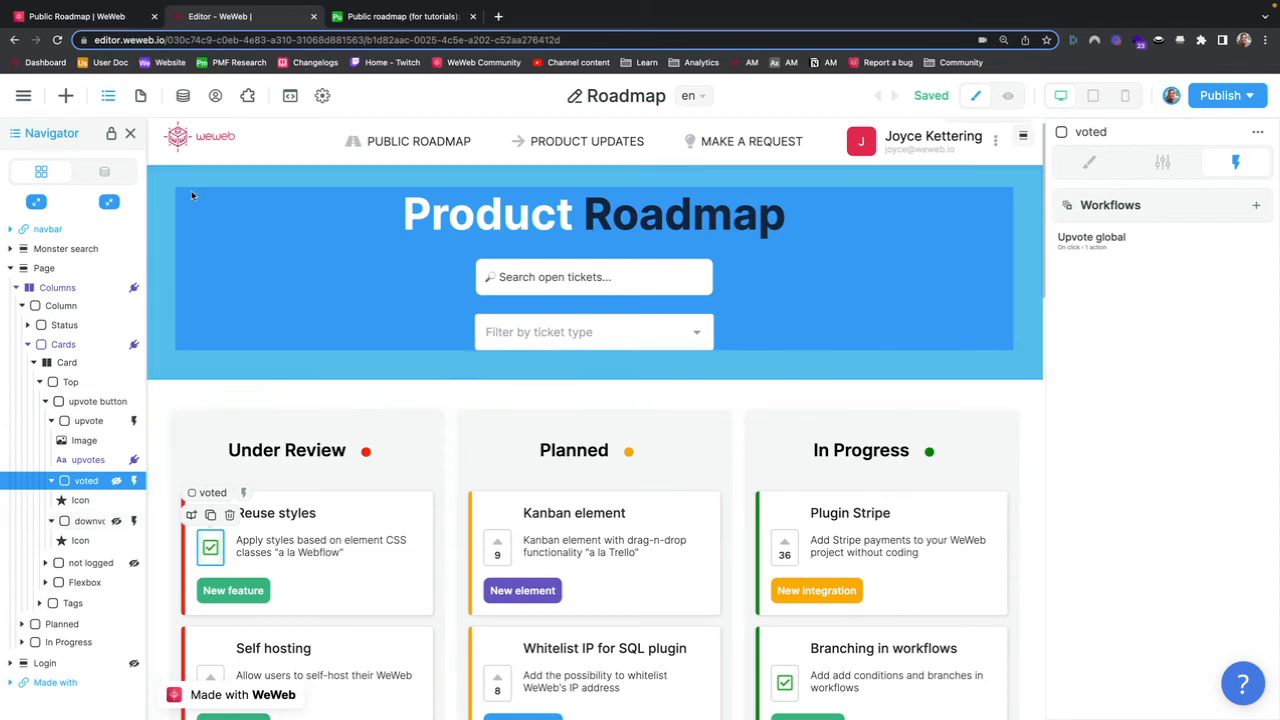
{"action": "left_click", "coordinate": [1163, 237]}
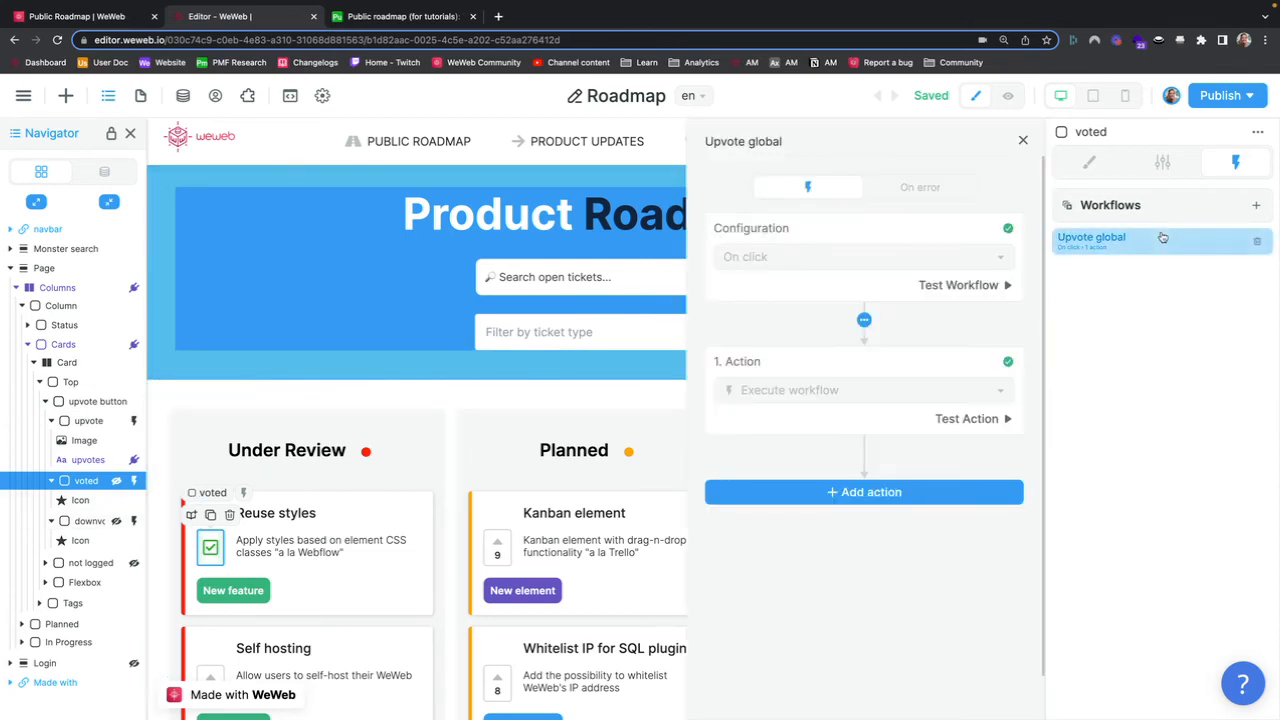
{"action": "left_click", "coordinate": [844, 400]}
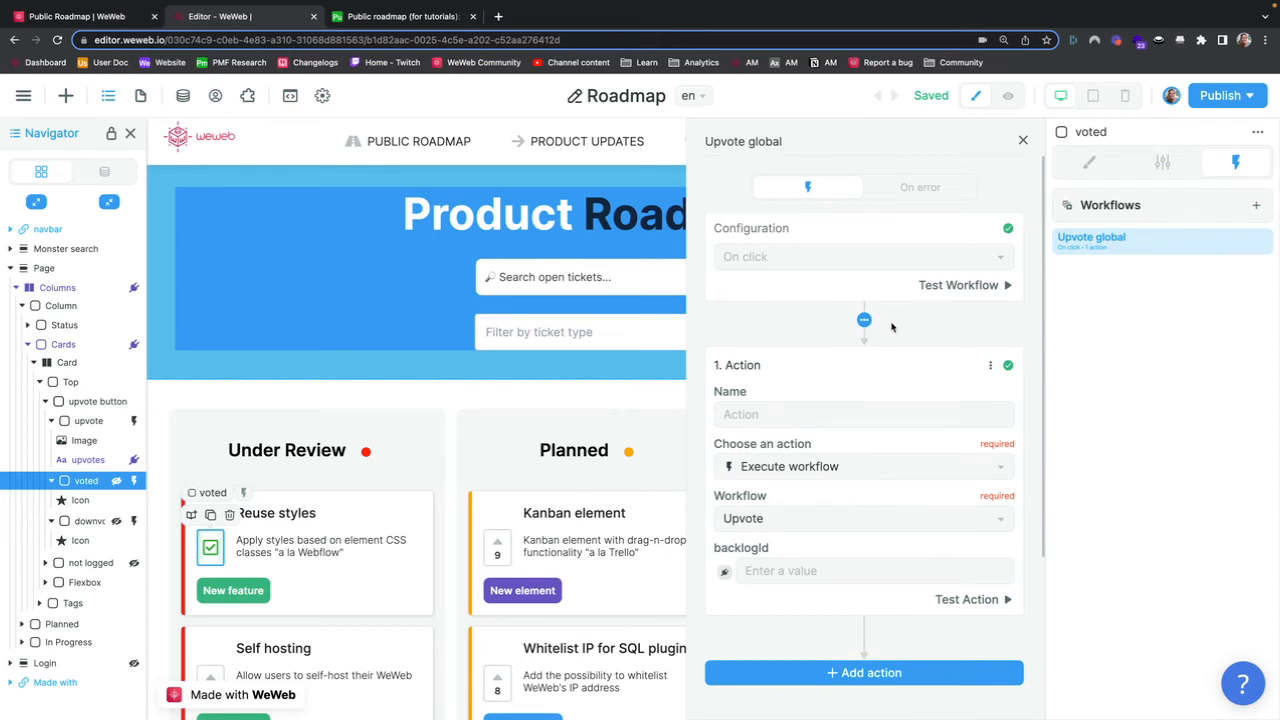
{"action": "left_click", "coordinate": [1023, 140]}
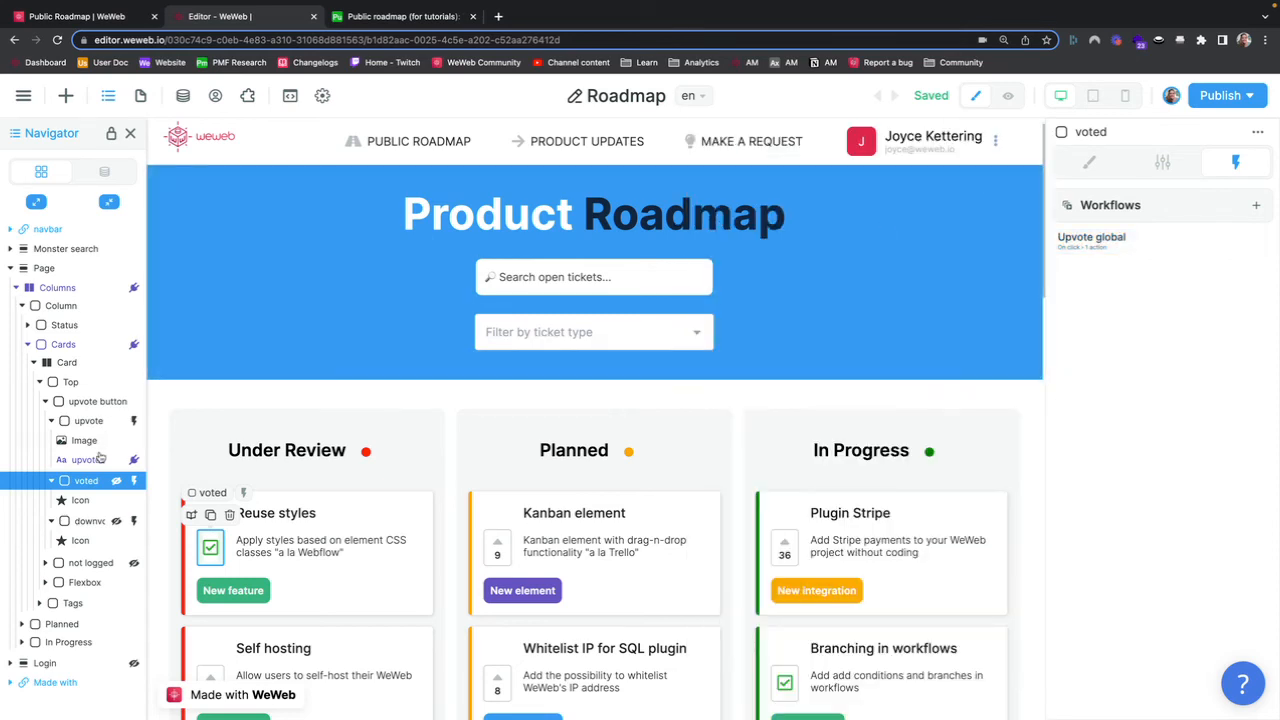
{"action": "left_click", "coordinate": [89, 521]}
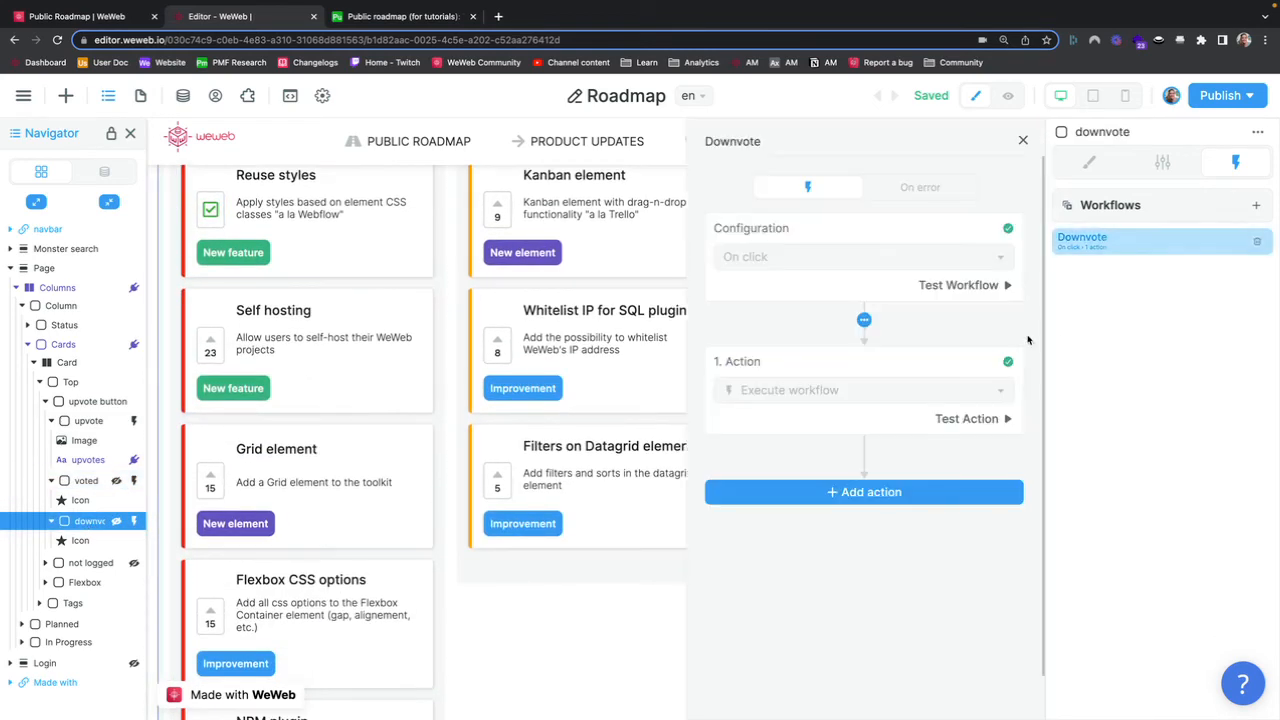
{"action": "left_click", "coordinate": [860, 395]}
{"action": "left_click", "coordinate": [1023, 141]}
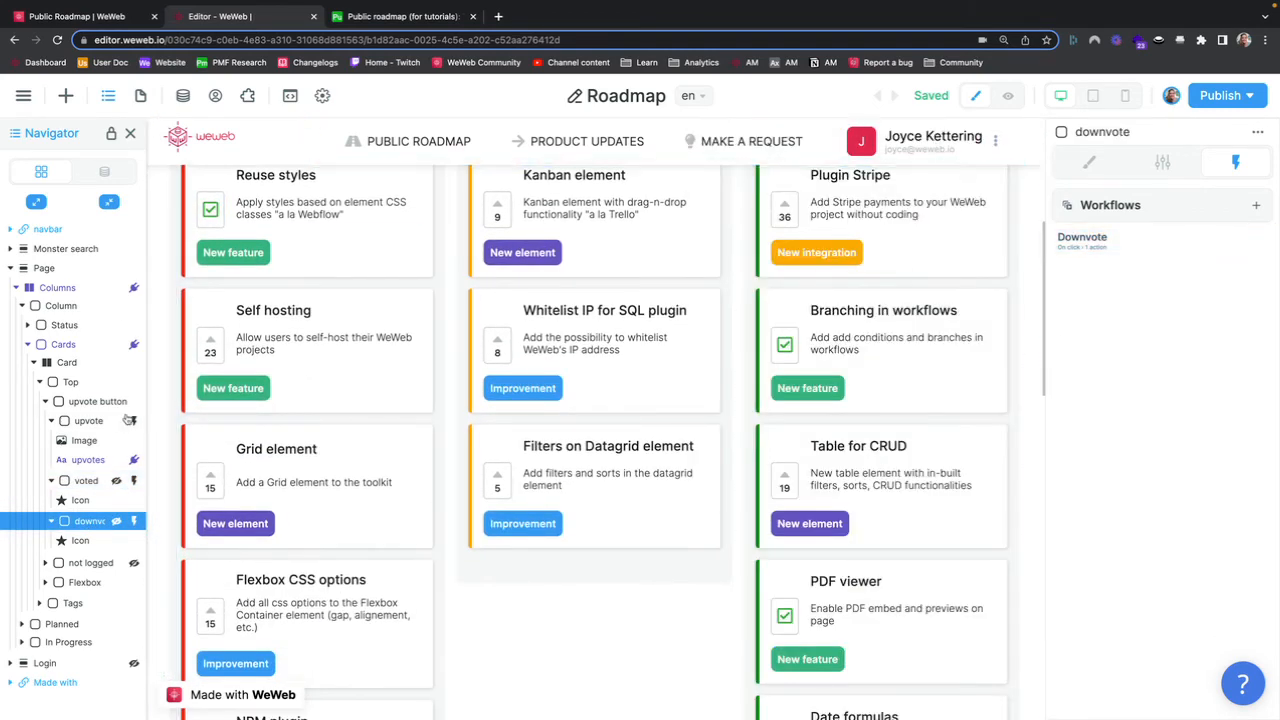
Step: Inspect the project Upvote workflow's parameter and its Create a record action's Email and Public backlog tickets formulas
{"action": "left_click", "coordinate": [88, 420]}
{"action": "left_click", "coordinate": [183, 96]}
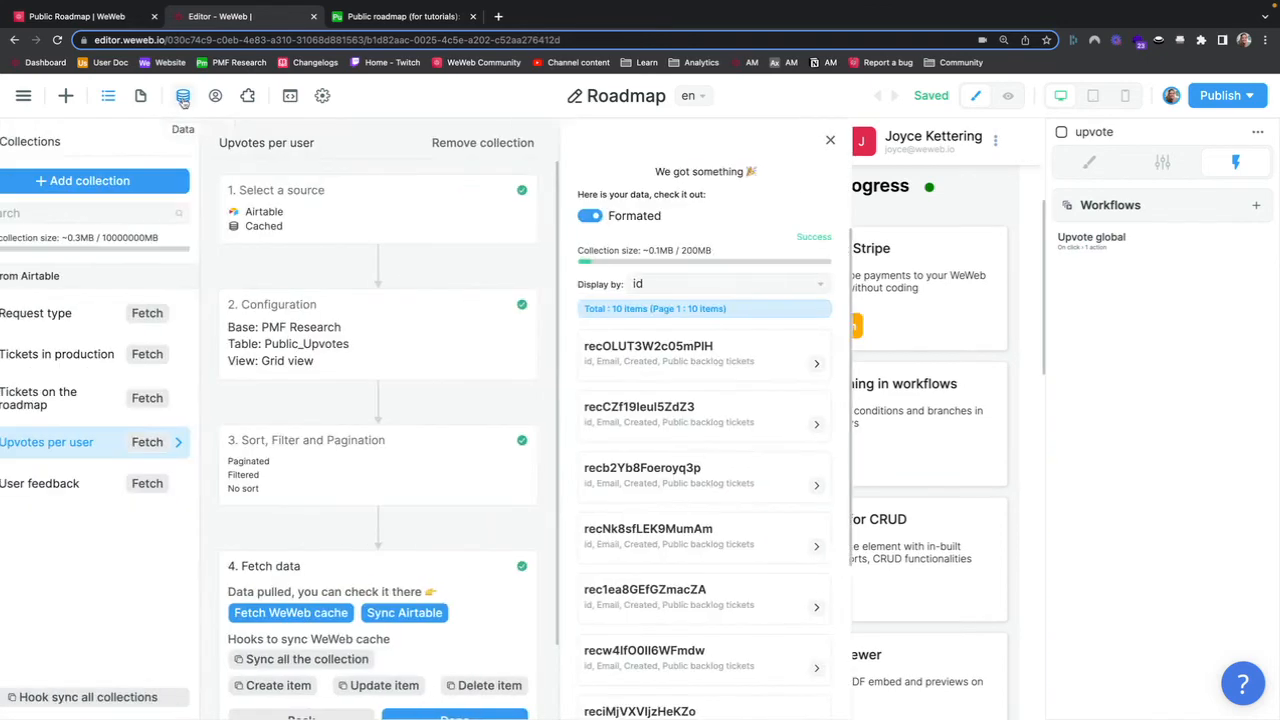
{"action": "left_click", "coordinate": [18, 143]}
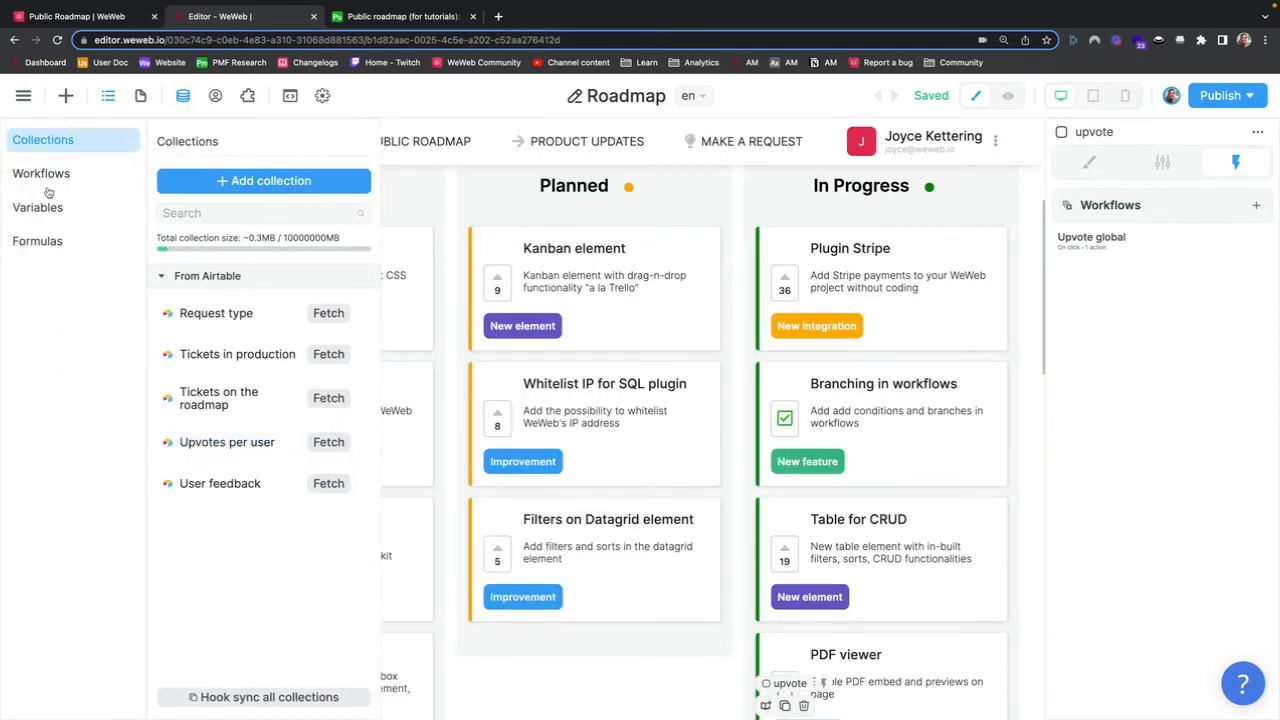
{"action": "left_click", "coordinate": [66, 176]}
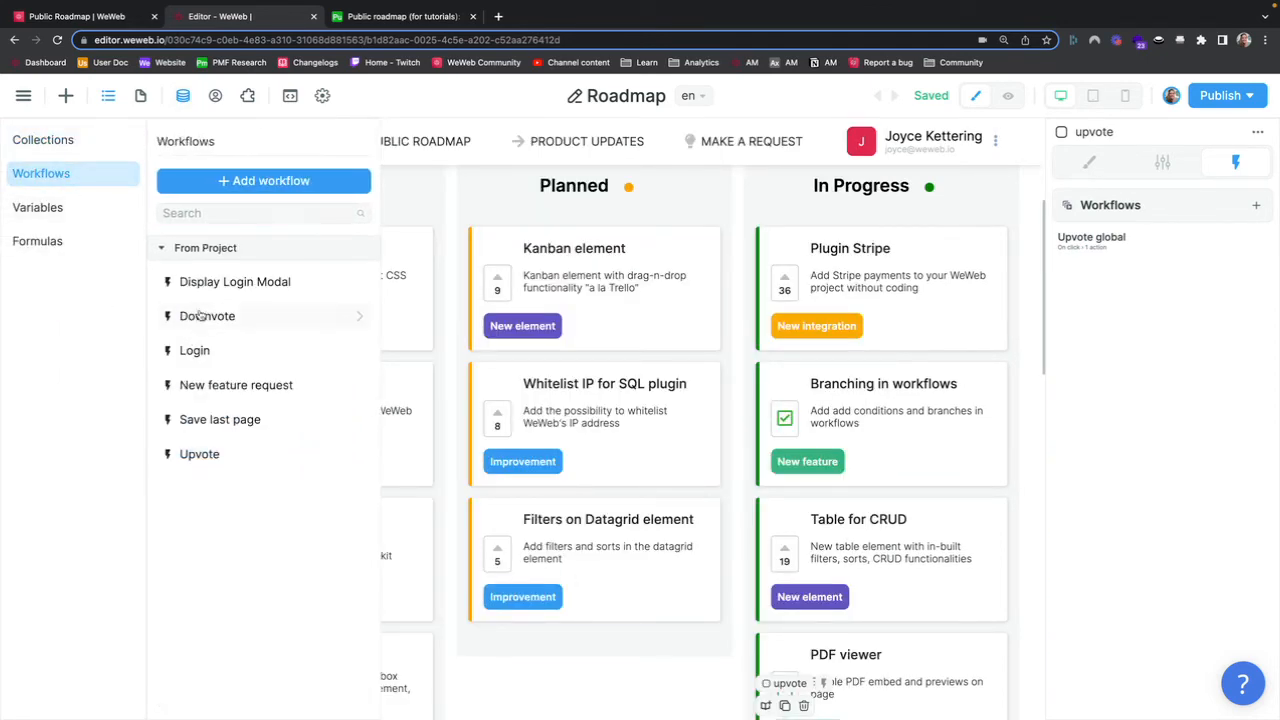
{"action": "left_click", "coordinate": [210, 454]}
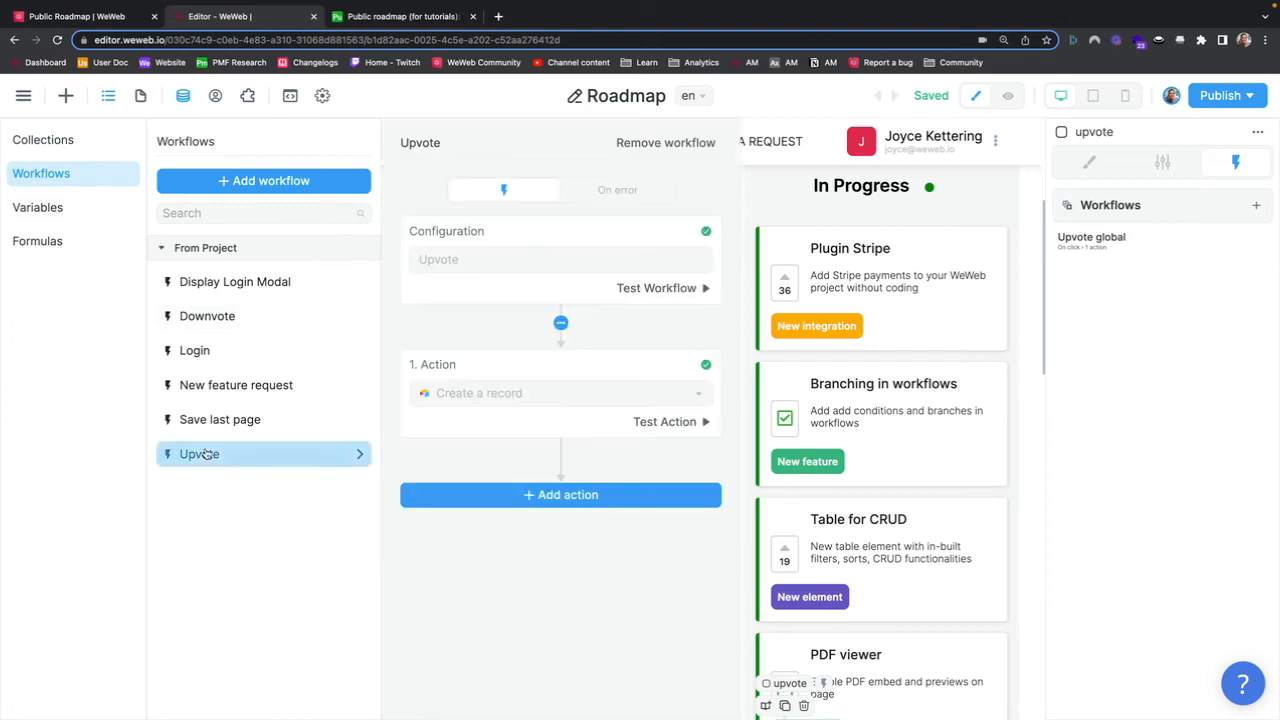
{"action": "left_click", "coordinate": [553, 265]}
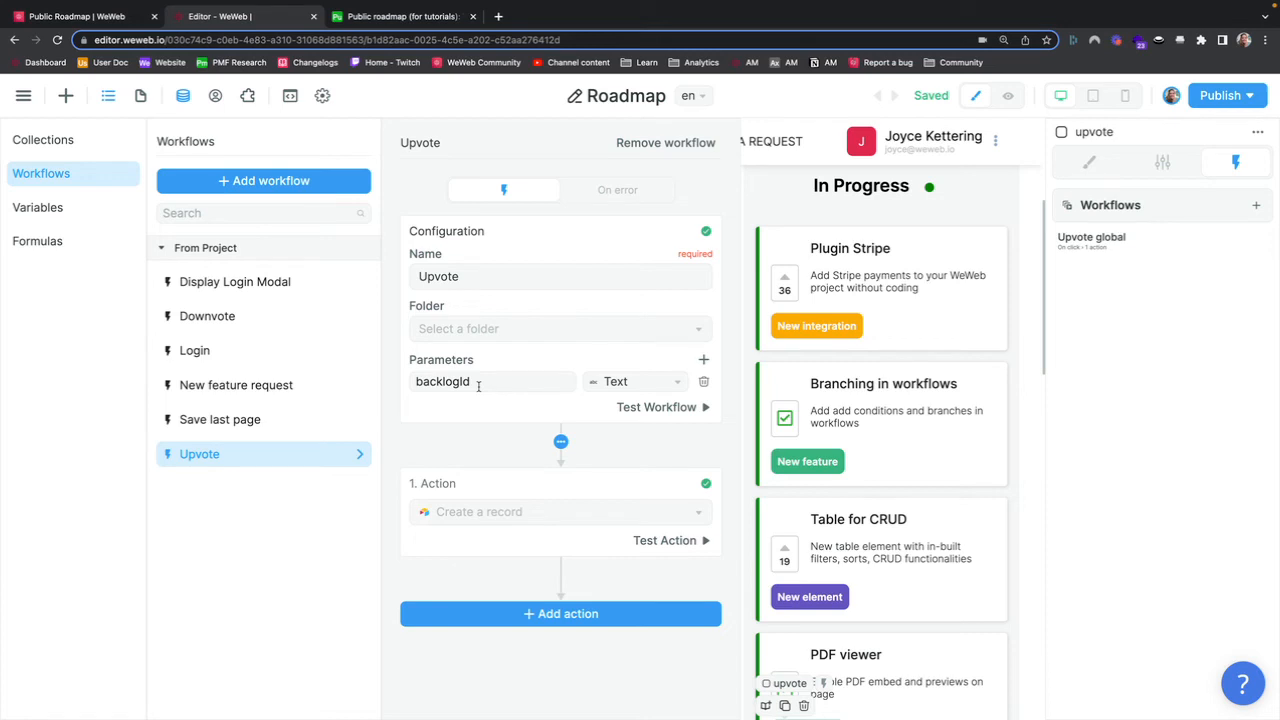
{"action": "left_click", "coordinate": [518, 512]}
{"action": "scroll", "coordinate": [528, 508], "scroll_direction": "down", "scroll_amount": 2}
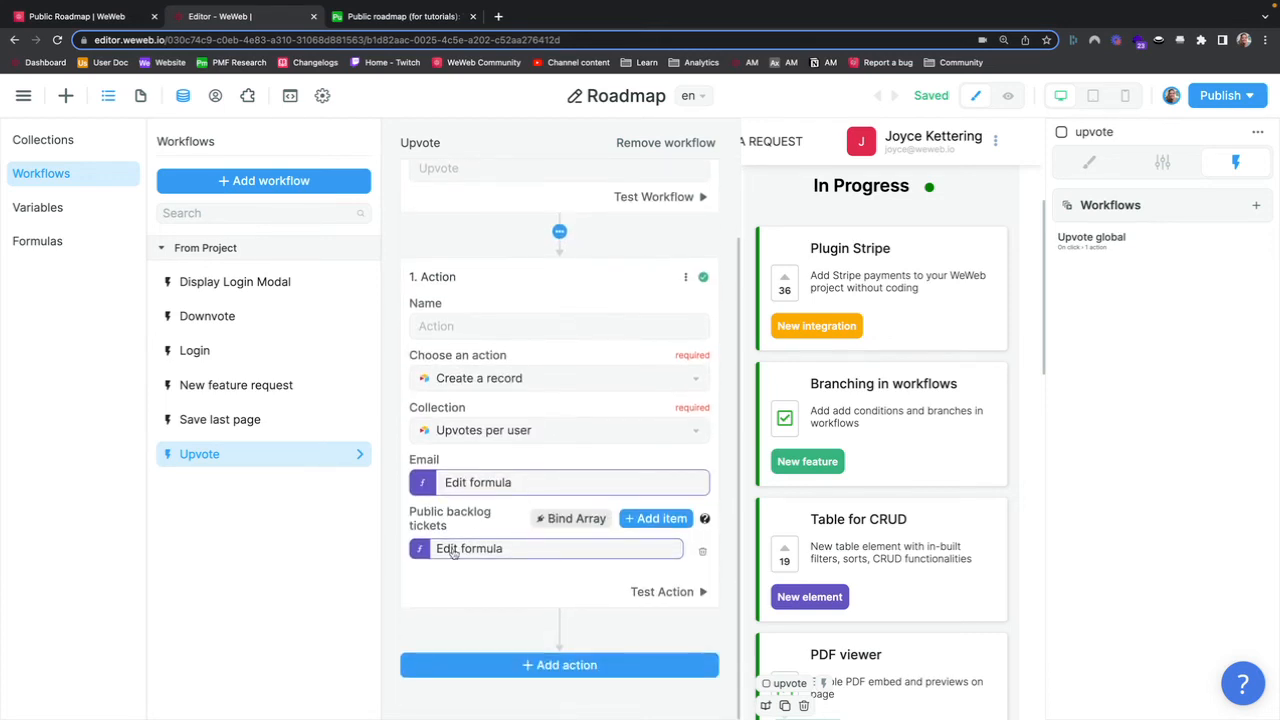
{"action": "left_click", "coordinate": [486, 494]}
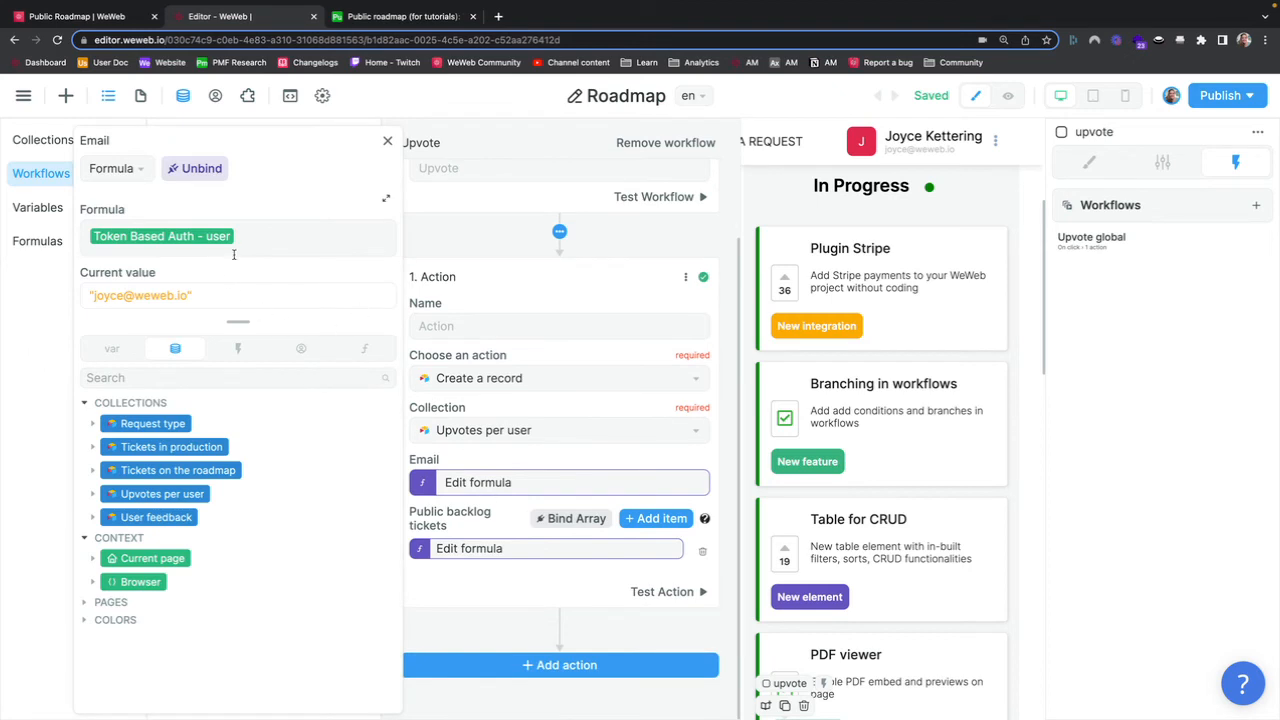
{"action": "left_click", "coordinate": [388, 141]}
{"action": "left_click", "coordinate": [472, 550]}
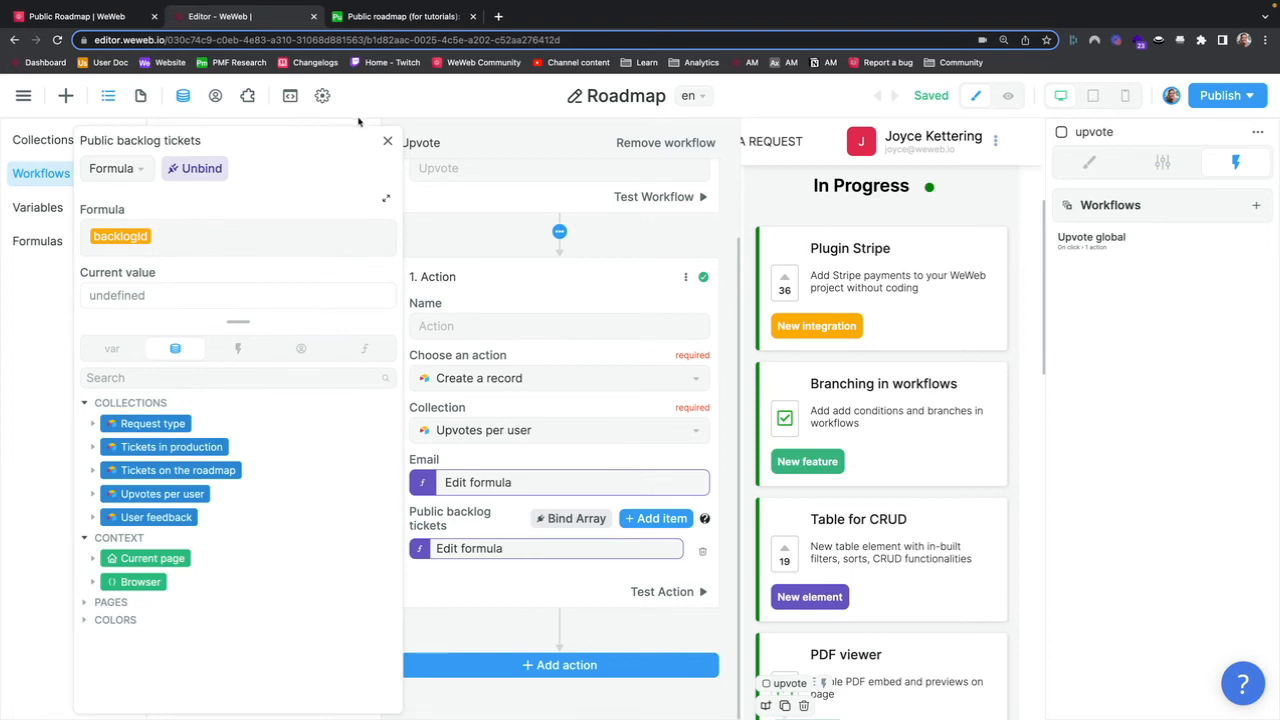
{"action": "left_click", "coordinate": [388, 141]}
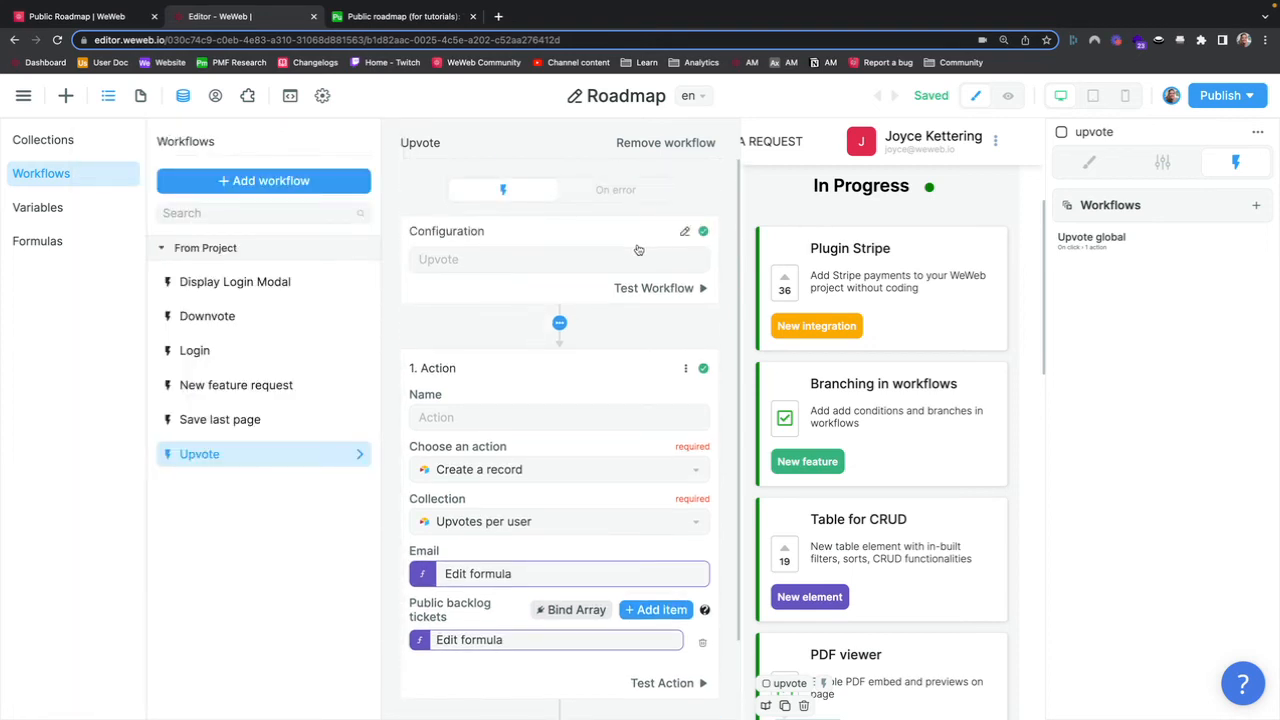
Step: Inspect the upvote element's Upvote global workflow and its backlogId formula
{"action": "left_click", "coordinate": [1107, 248]}
{"action": "left_click", "coordinate": [1107, 246]}
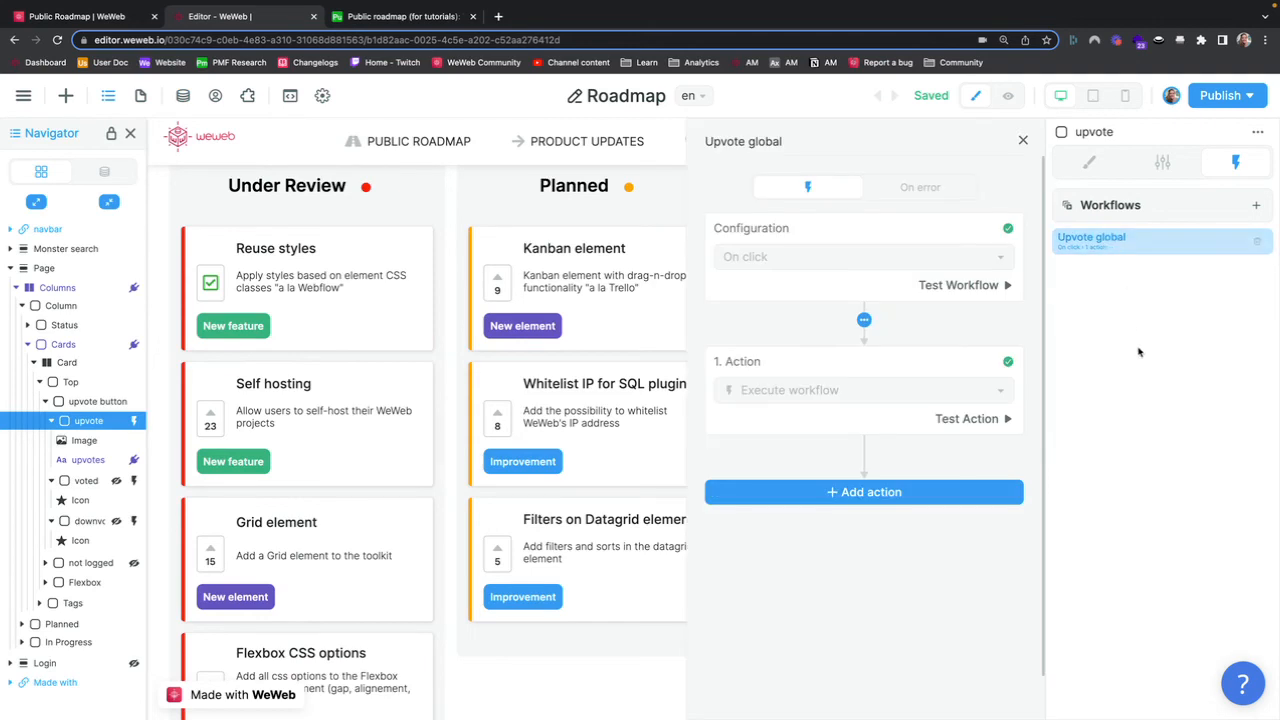
{"action": "left_click", "coordinate": [838, 402]}
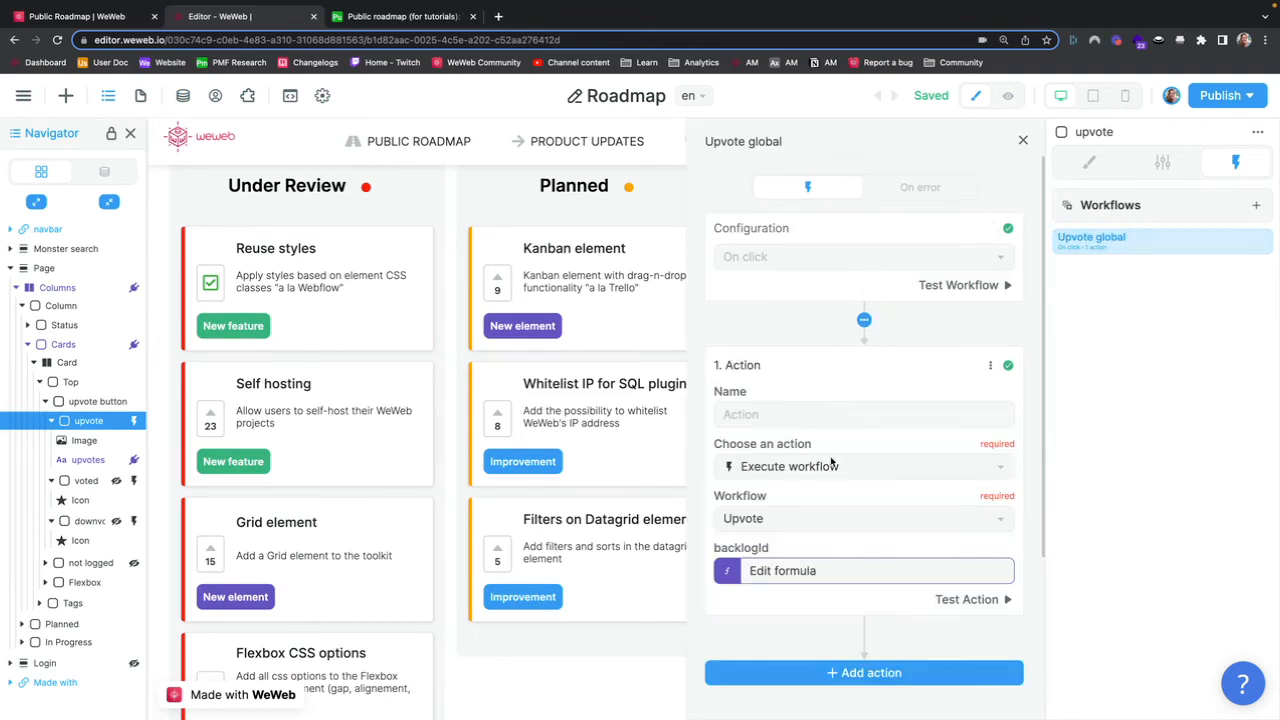
{"action": "left_click", "coordinate": [787, 571]}
{"action": "left_click", "coordinate": [663, 141]}
Step: Inspect the project Downvote workflow's Delete a record action, then close the workflow editors
{"action": "left_click", "coordinate": [183, 95]}
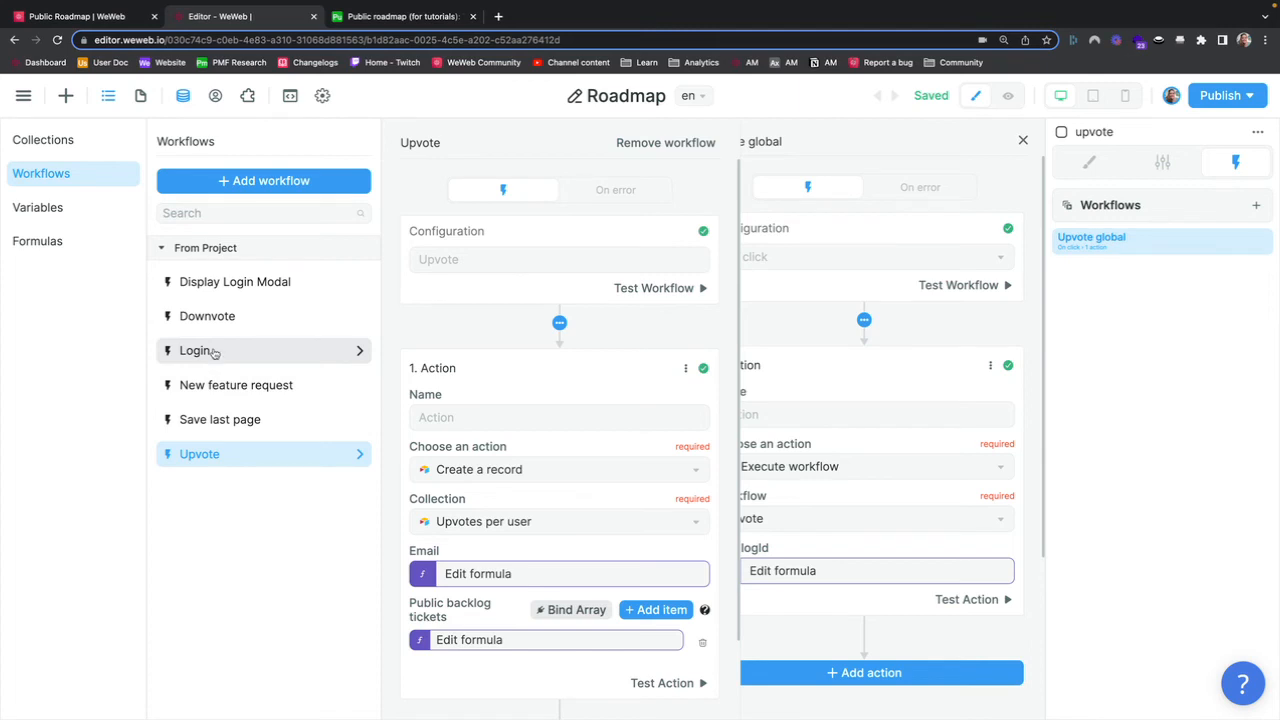
{"action": "left_click", "coordinate": [224, 320]}
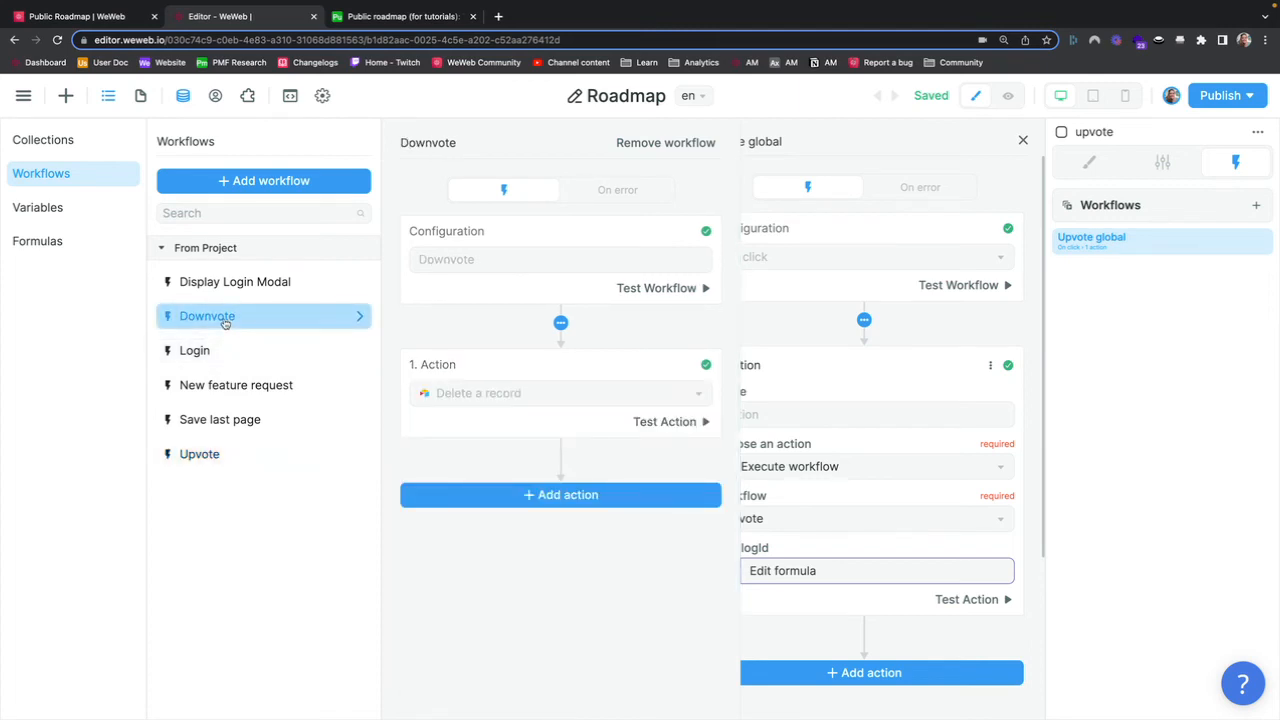
{"action": "left_click", "coordinate": [566, 410]}
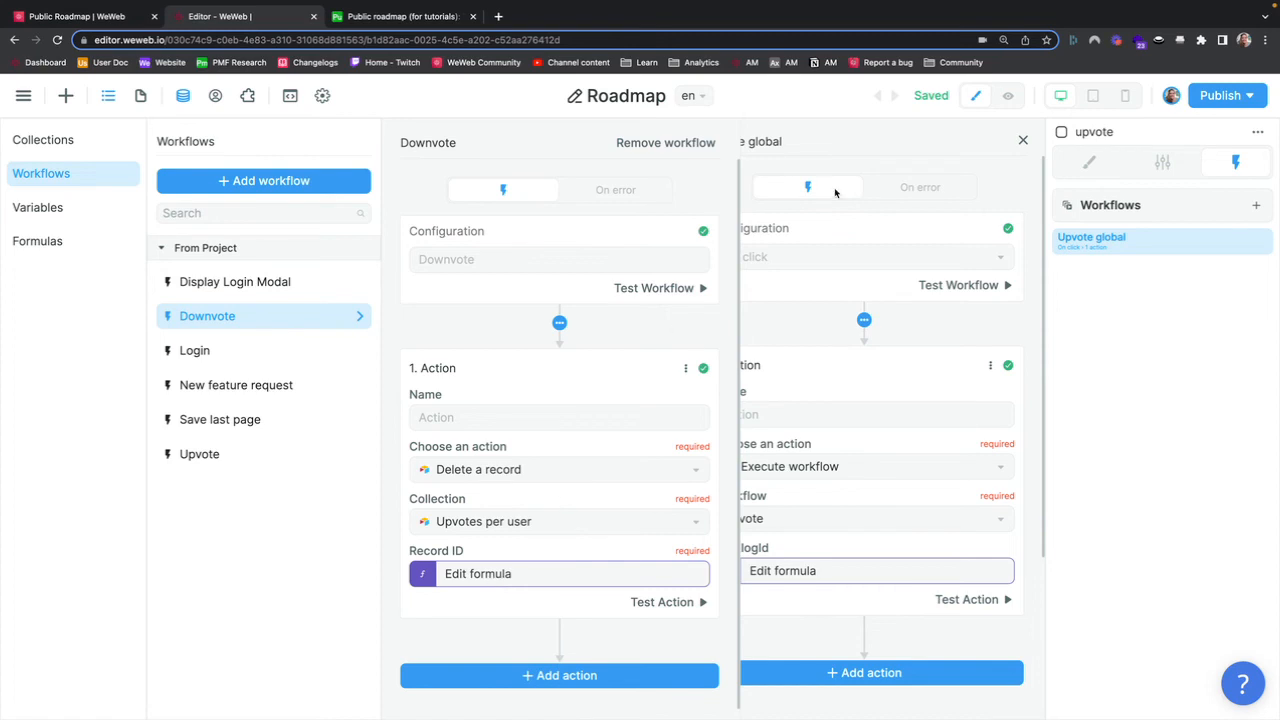
{"action": "left_click", "coordinate": [1023, 143]}
{"action": "left_click", "coordinate": [1023, 140]}
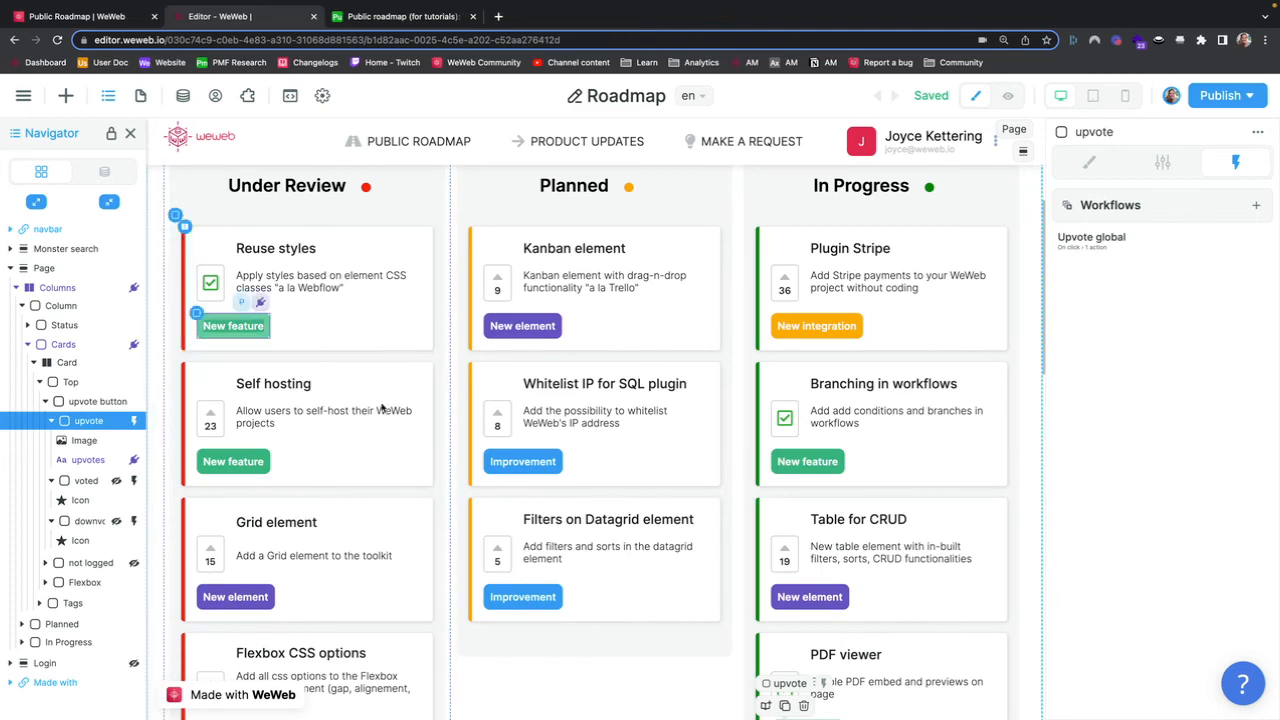
{"action": "scroll", "coordinate": [623, 457], "scroll_direction": "up", "scroll_amount": 3}
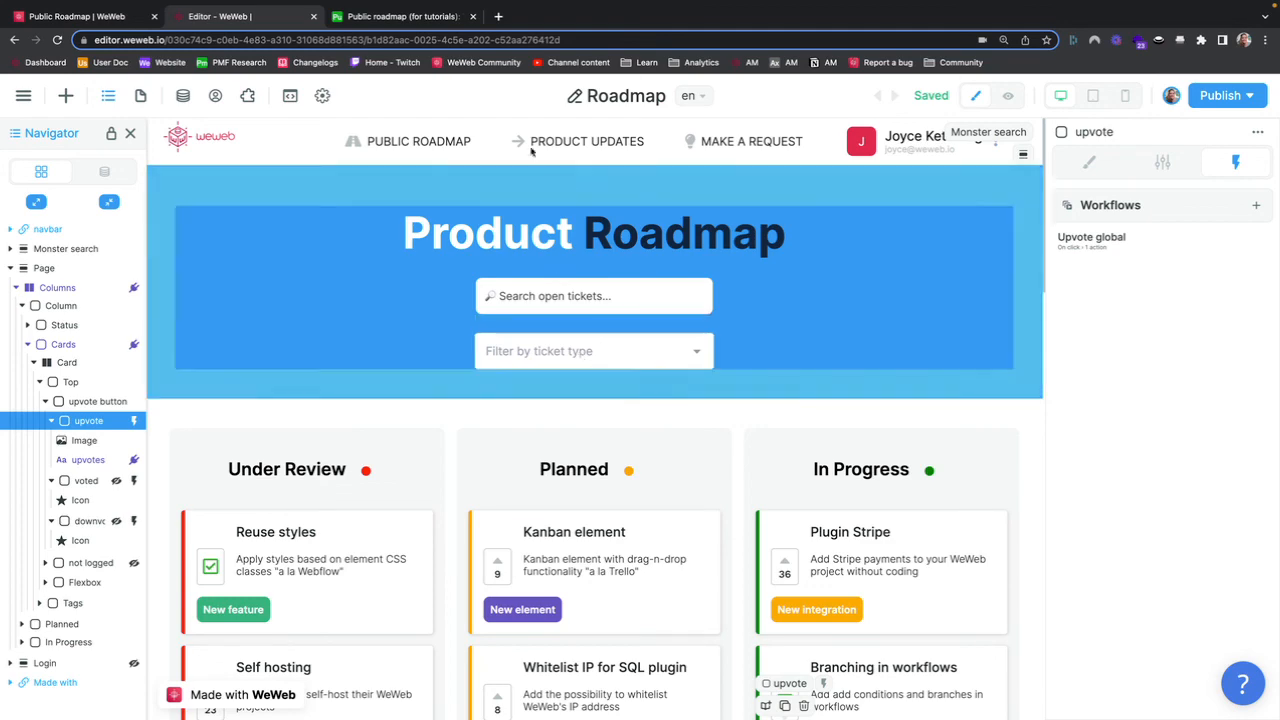
Step: Open the WeWeb documentation site docs.weweb.io in a new browser tab
{"action": "left_click", "coordinate": [498, 16]}
{"action": "type", "text": "docs.weweb.io"}
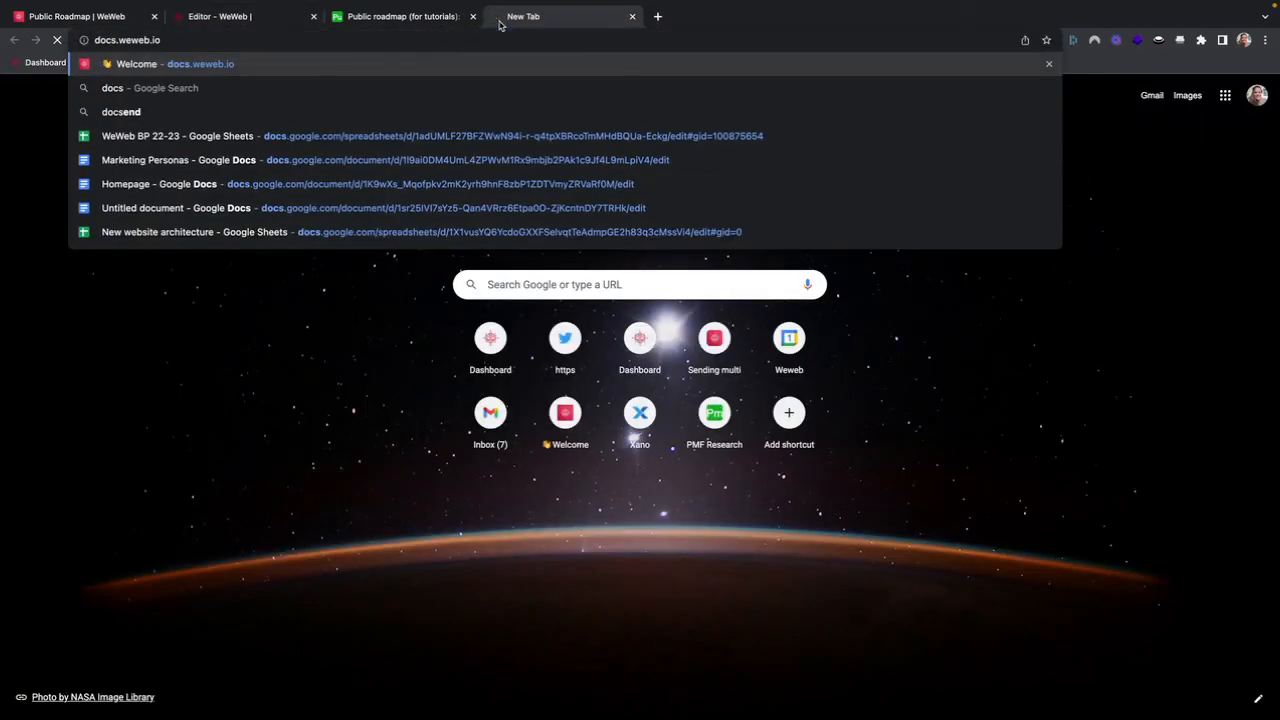
{"action": "key", "text": "Return"}
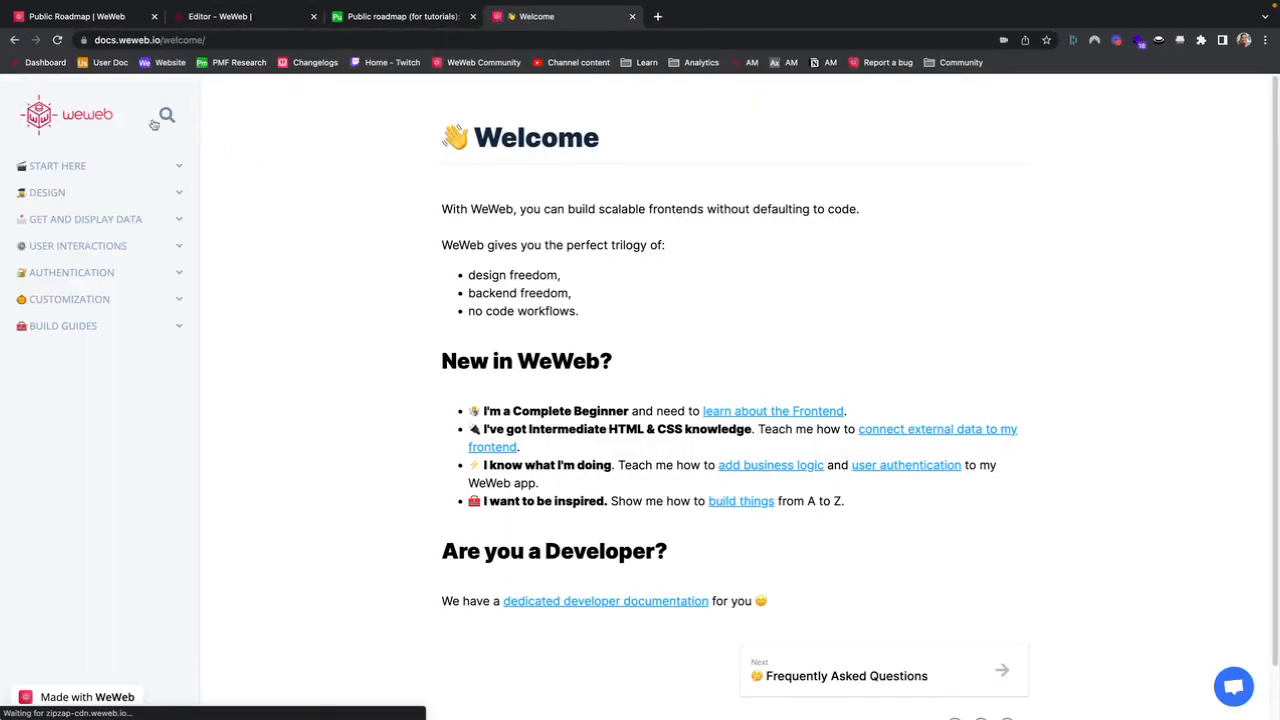
Step: Search the documentation for multi and open the Multiple Select article
{"action": "left_click", "coordinate": [166, 115]}
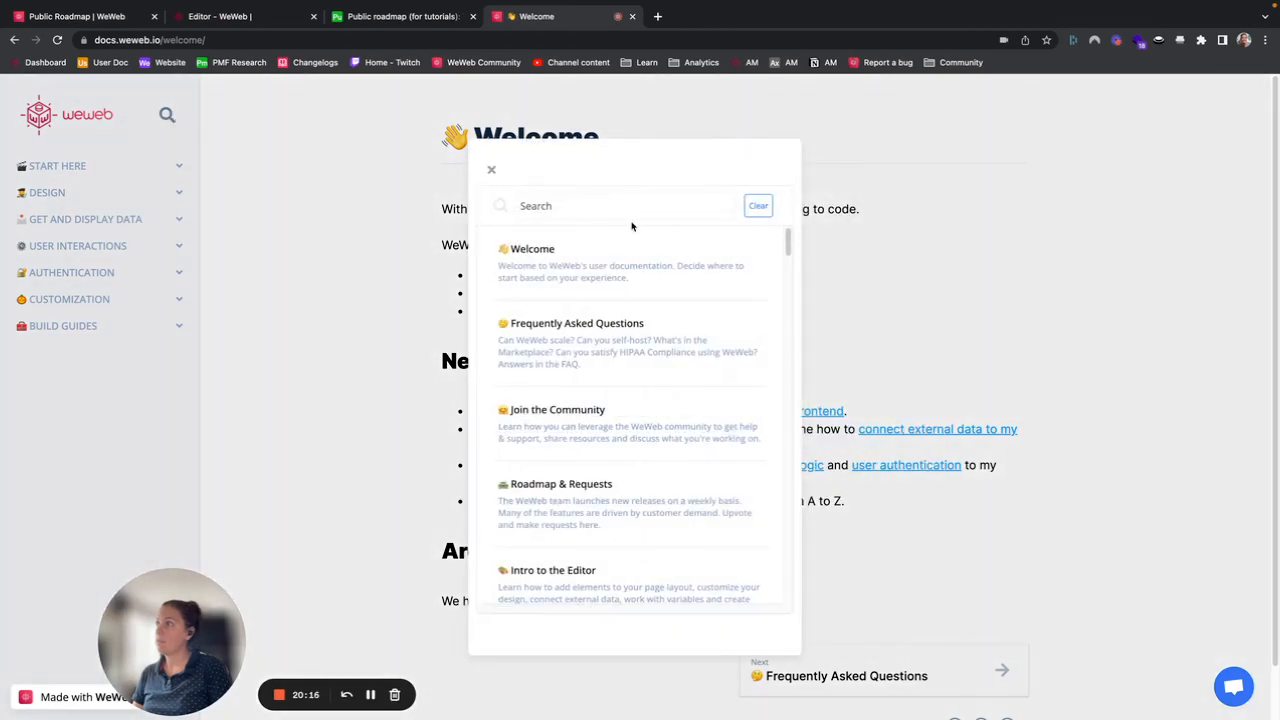
{"action": "type", "text": "multi"}
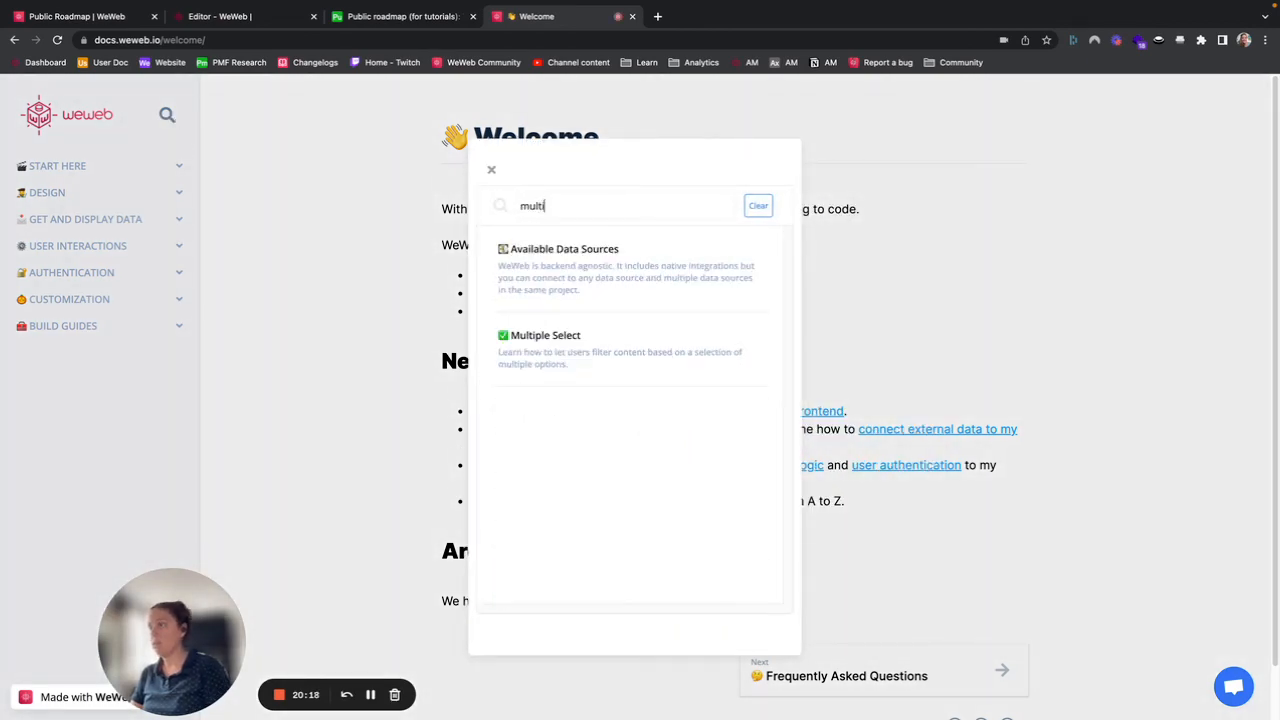
{"action": "left_click", "coordinate": [580, 340]}
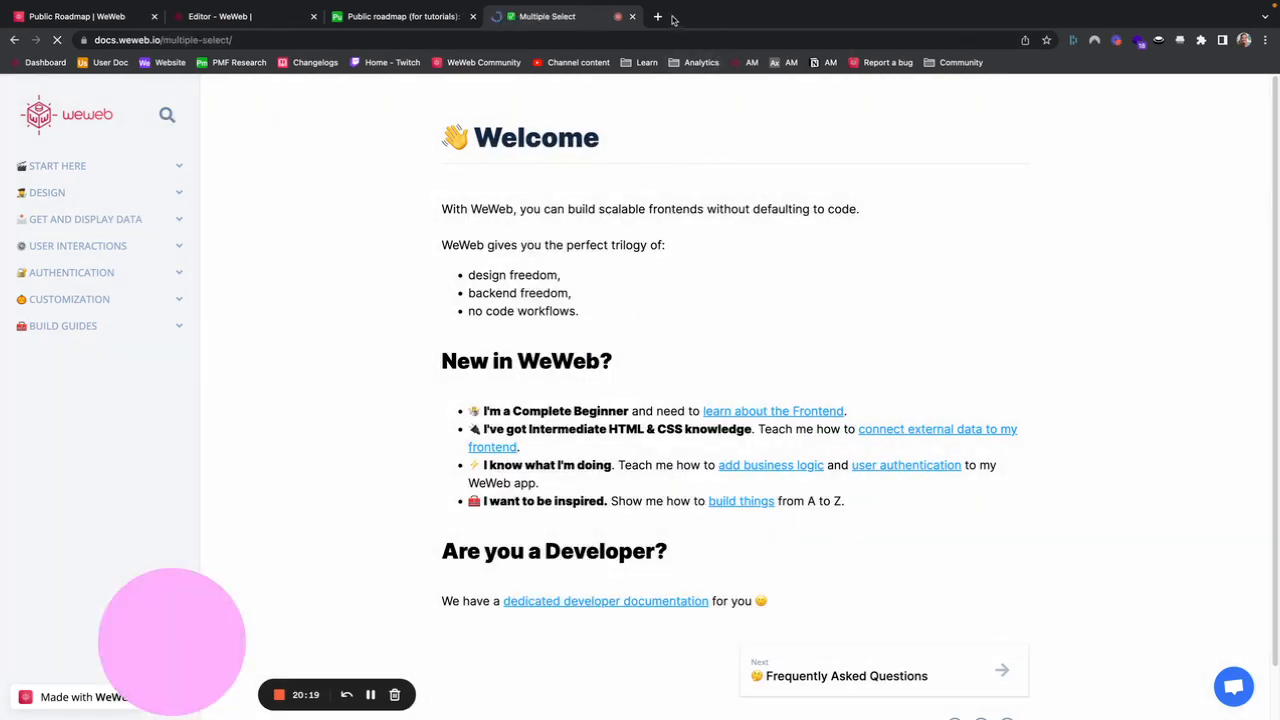
Step: Open the WeWeb Academy page weweb.io/academy in another new tab
{"action": "left_click", "coordinate": [658, 17]}
{"action": "type", "text": "we"}
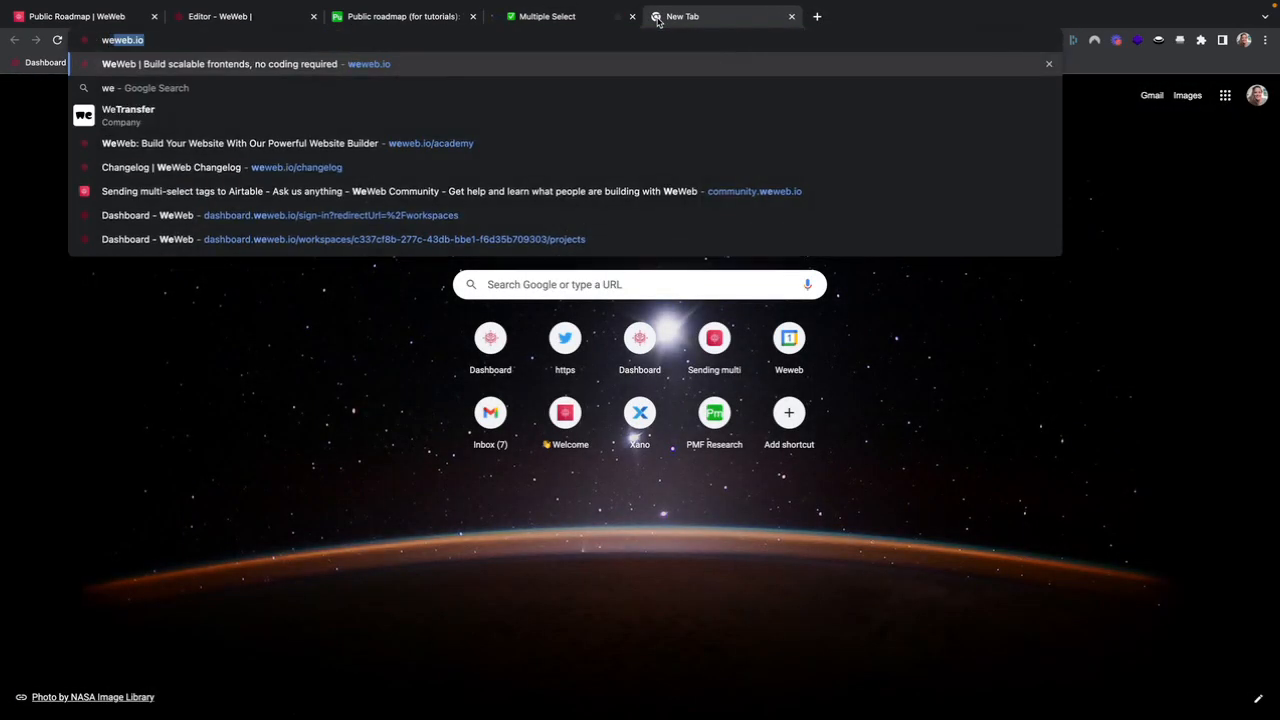
{"action": "type", "text": "web"}
{"action": "left_click", "coordinate": [457, 144]}
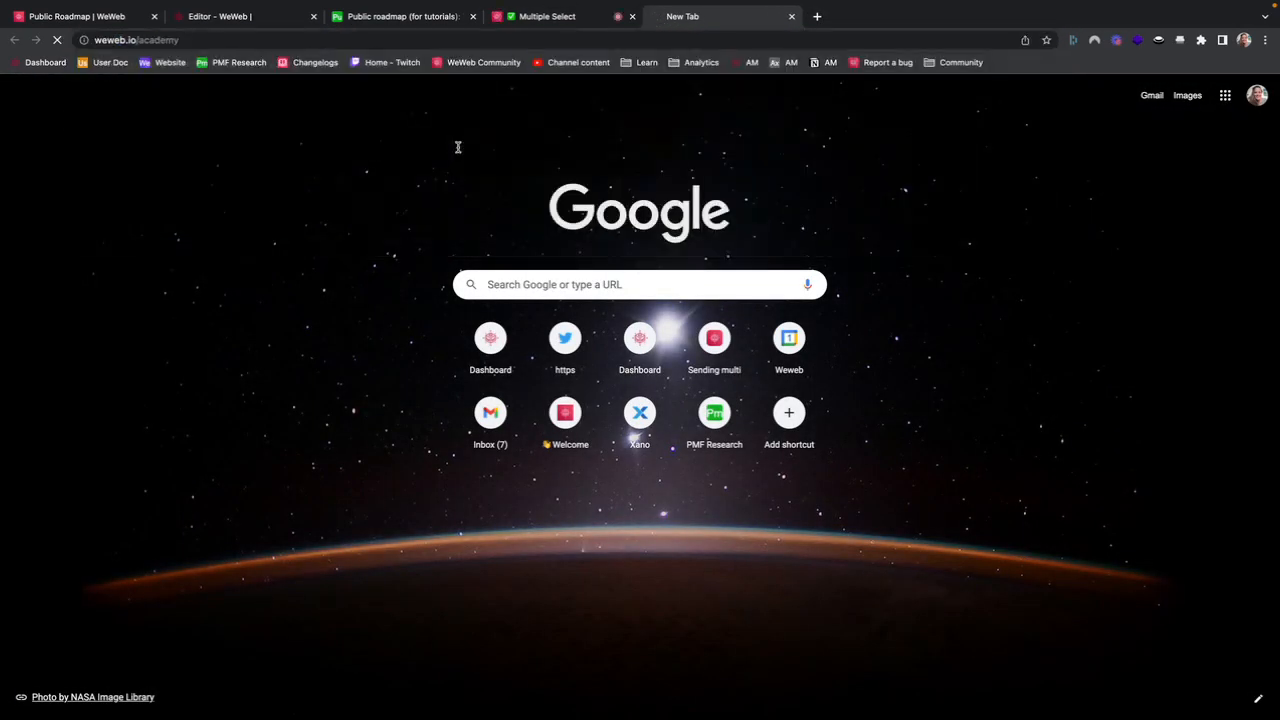
Step: Search the WeWeb Academy for search and browse the matching tutorial videos
{"action": "left_click", "coordinate": [594, 408]}
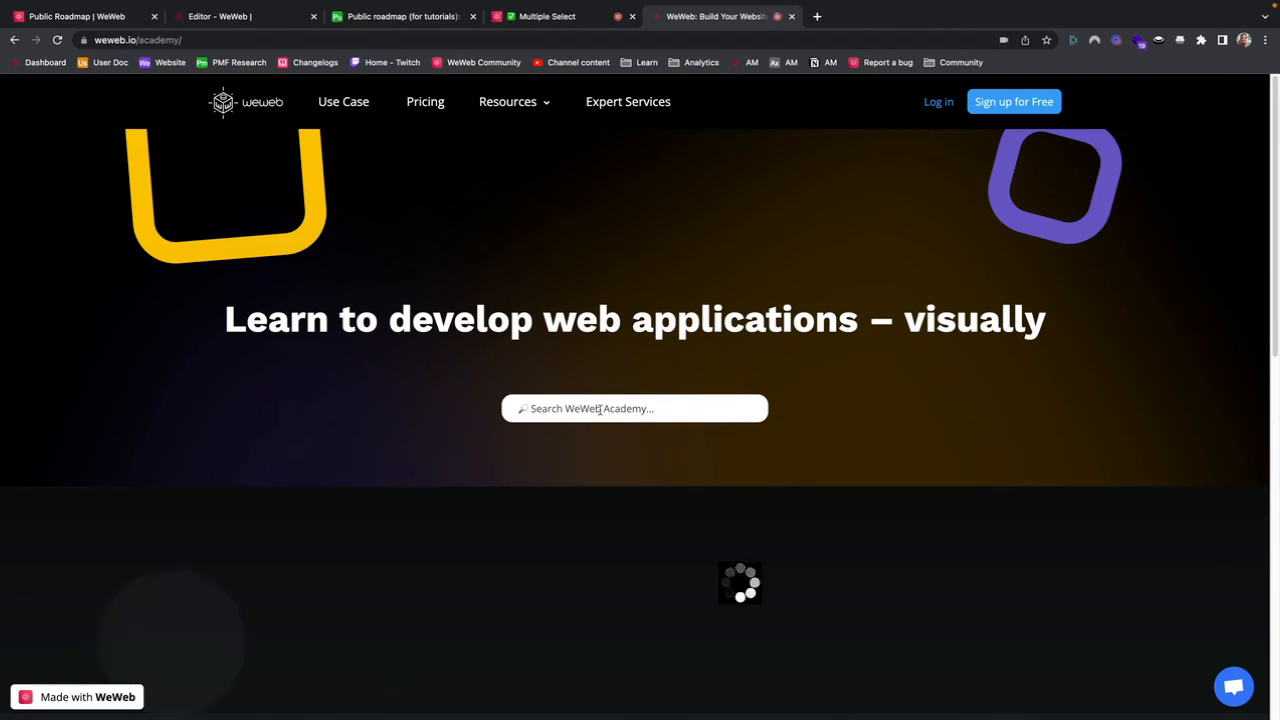
{"action": "type", "text": "search"}
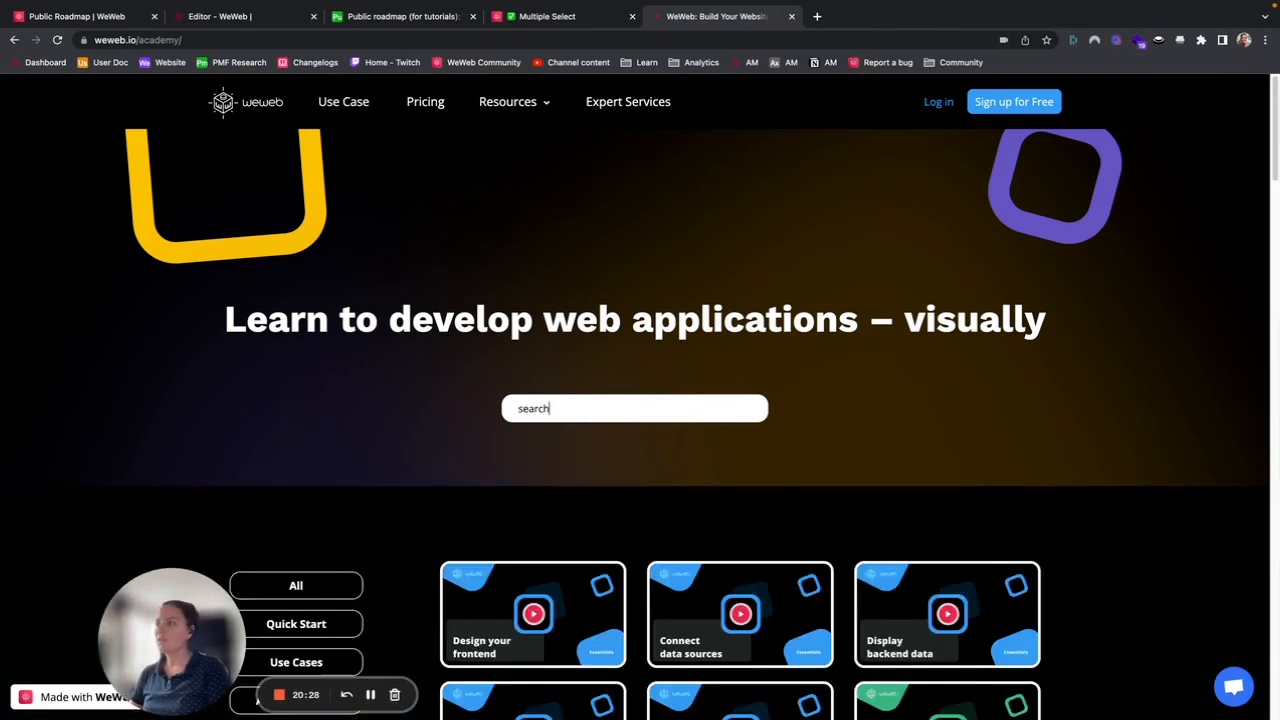
{"action": "scroll", "coordinate": [614, 460], "scroll_direction": "down", "scroll_amount": 5}
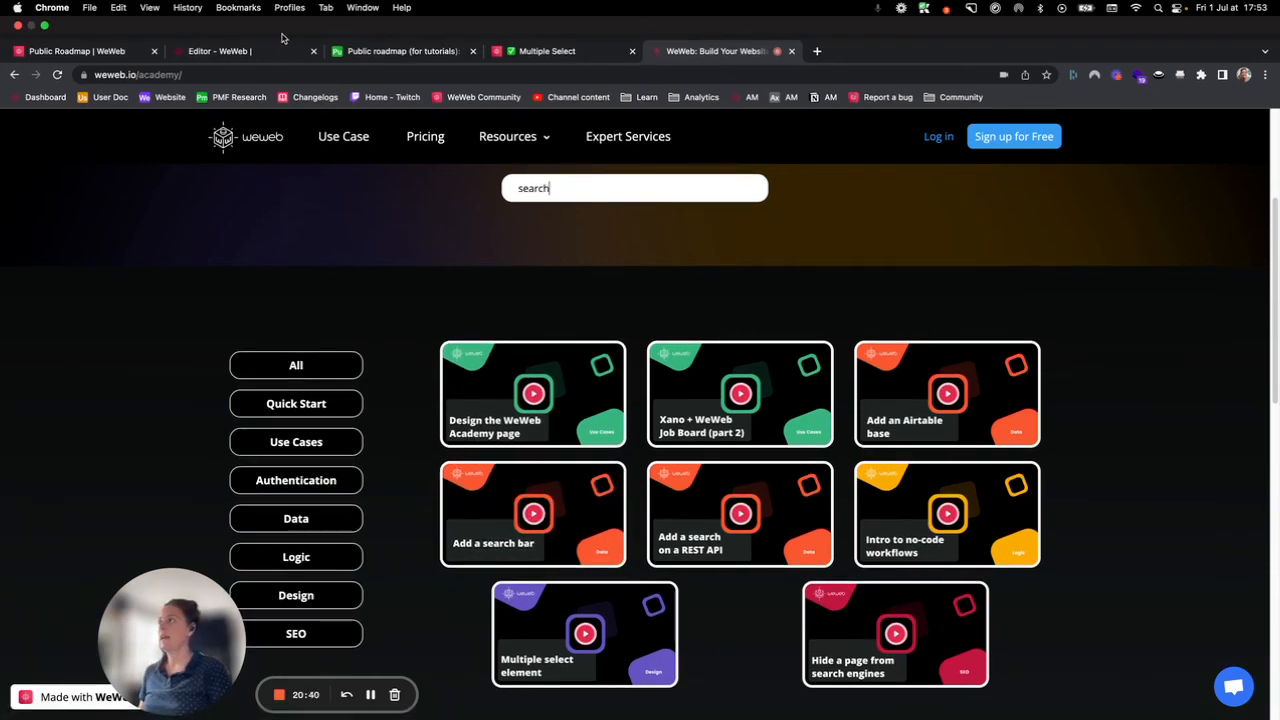
Step: Return to the live public roadmap and open its Make a Request page
{"action": "left_click", "coordinate": [120, 52]}
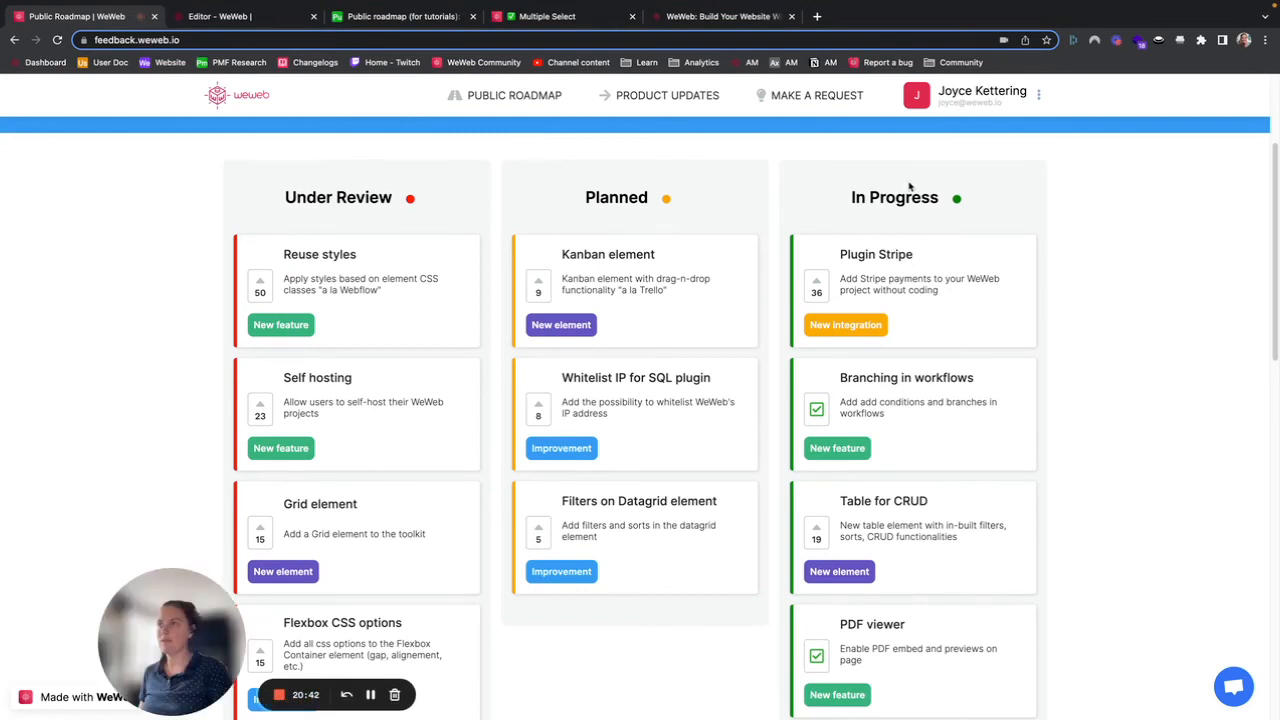
{"action": "left_click", "coordinate": [835, 95]}
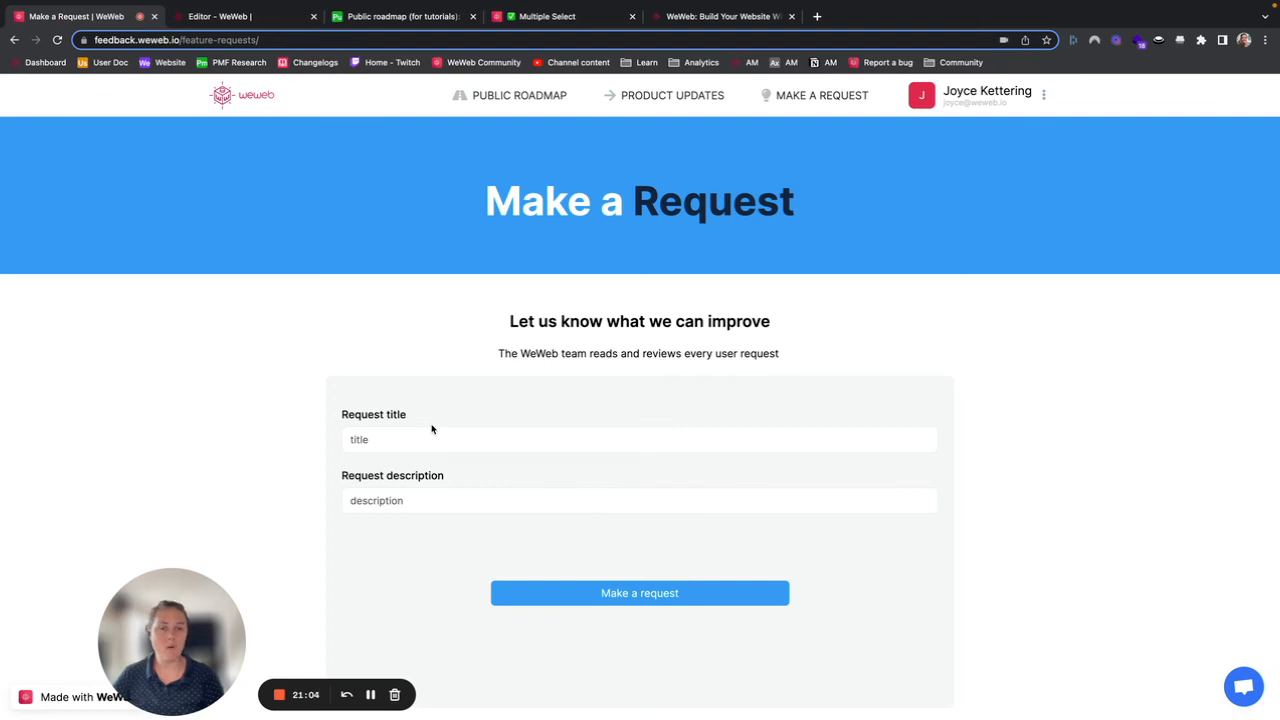
Step: Open the WeWeb community forum community.weweb.io in a new tab
{"action": "left_click", "coordinate": [817, 16]}
{"action": "type", "text": "community.weweb.io"}
{"action": "key", "text": "Return"}
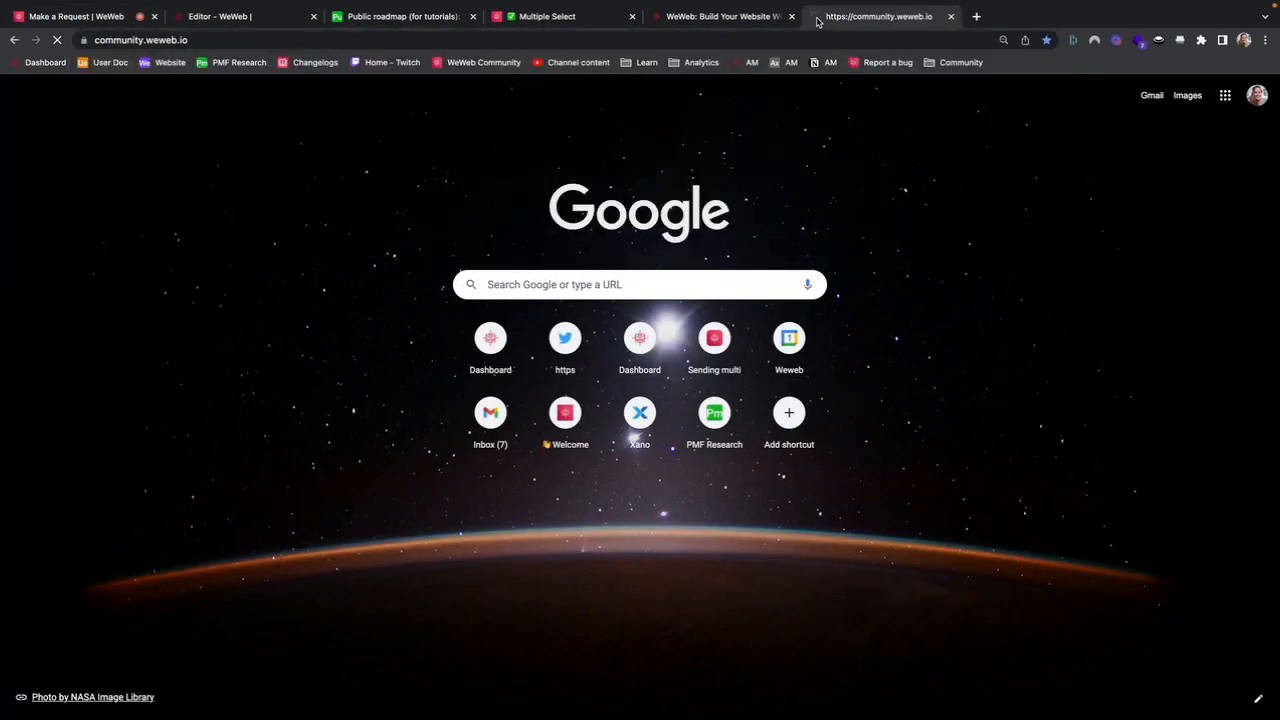